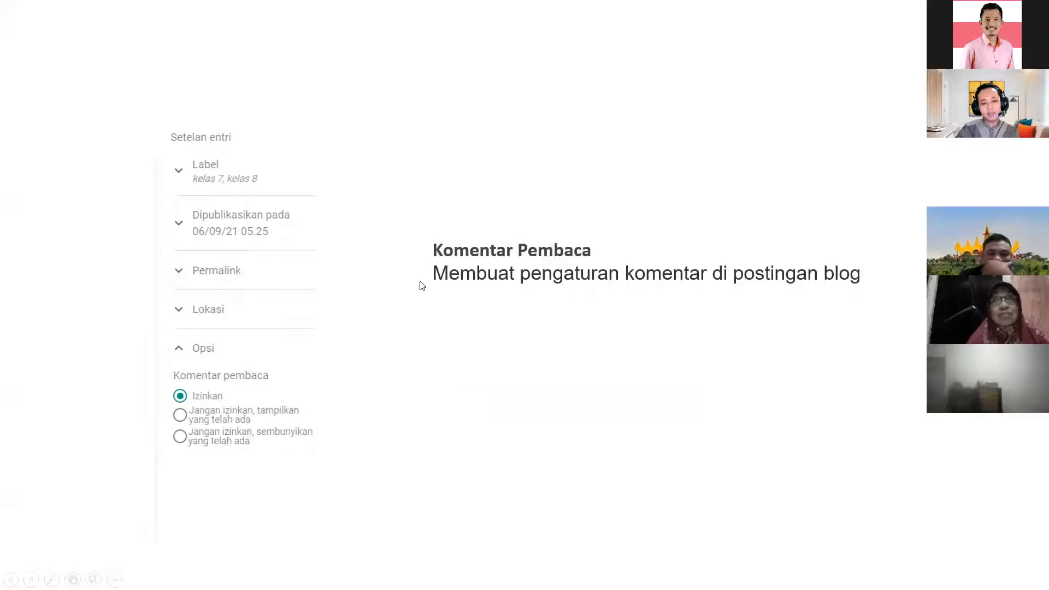
# - End the PowerPoint slide show, return to Normal view, and close the blog layout tab
pyautogui.click(418, 283)
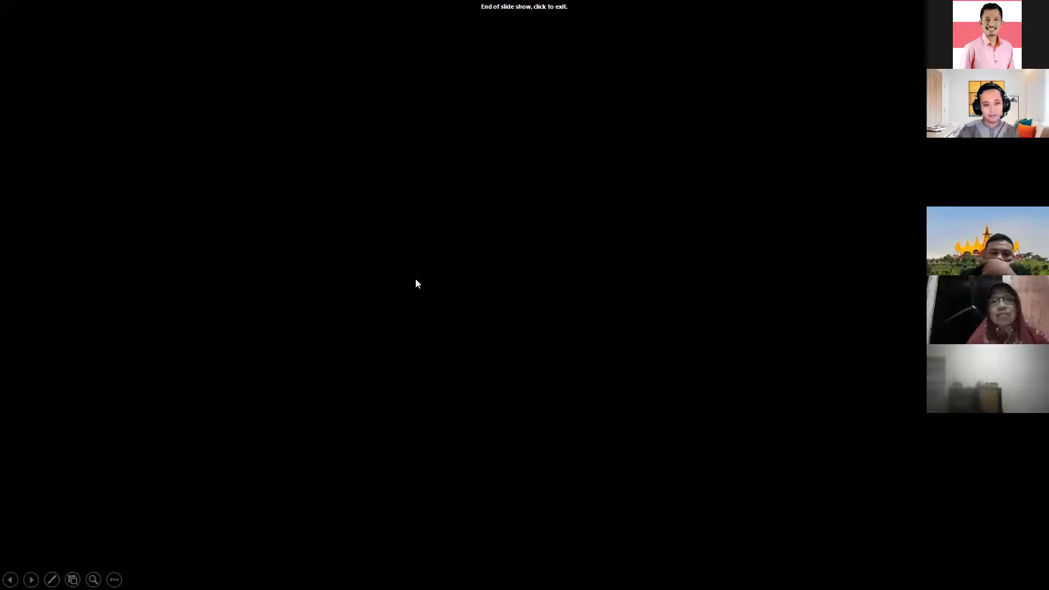
pyautogui.click(252, 284)
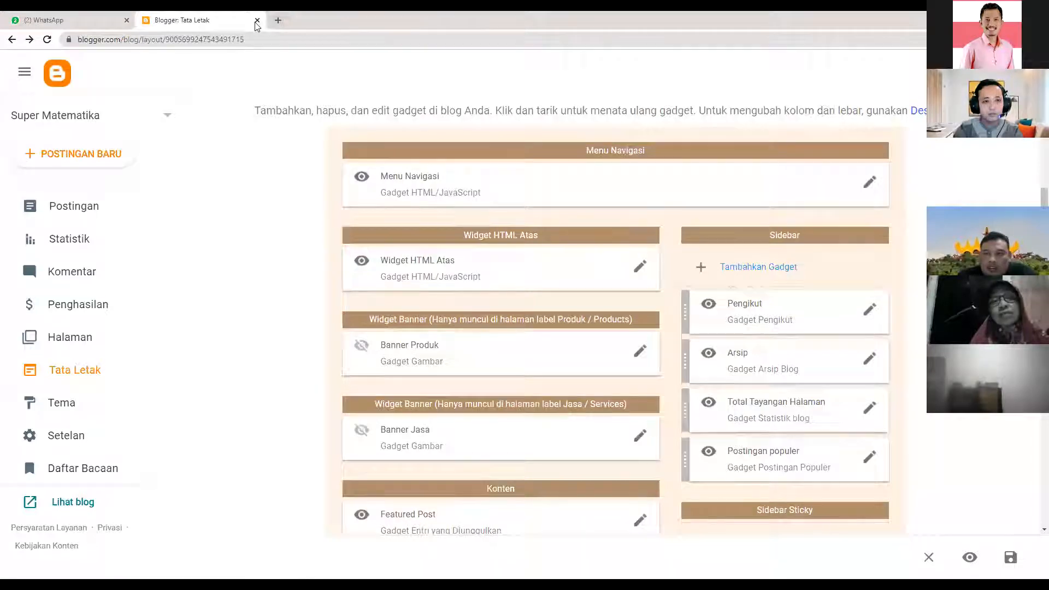
pyautogui.click(257, 21)
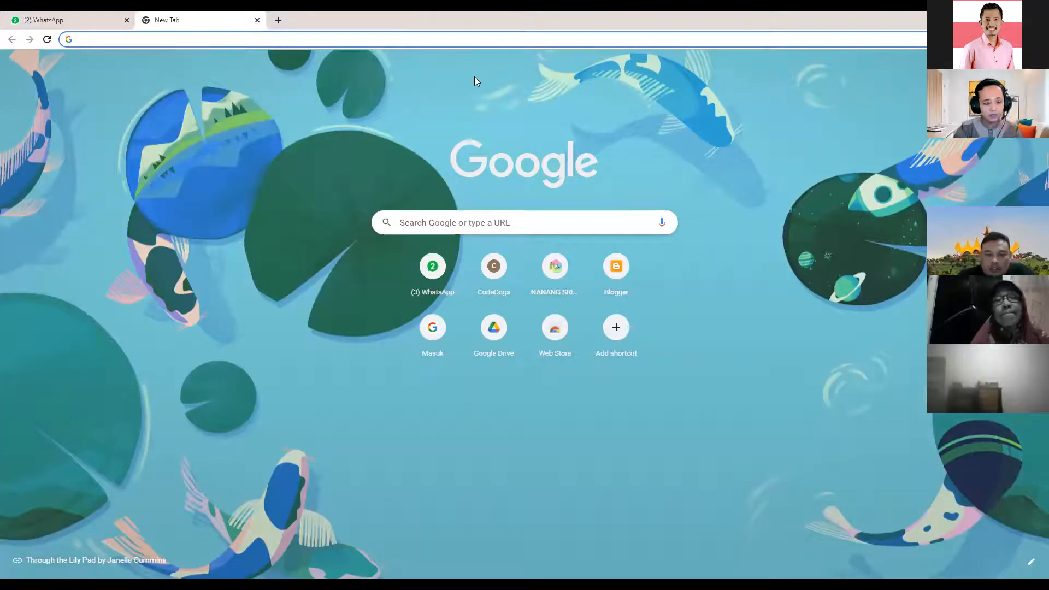
# - Go to blogger.com without the autocomplete suffix to reach the Super Matematika post list
pyautogui.write('blogger')
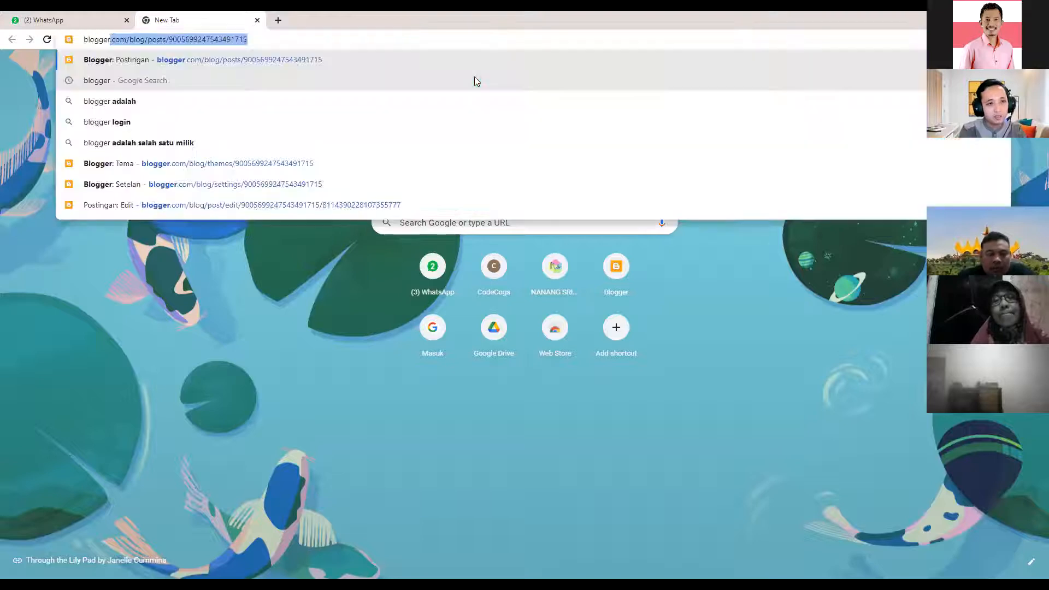
pyautogui.write('.com')
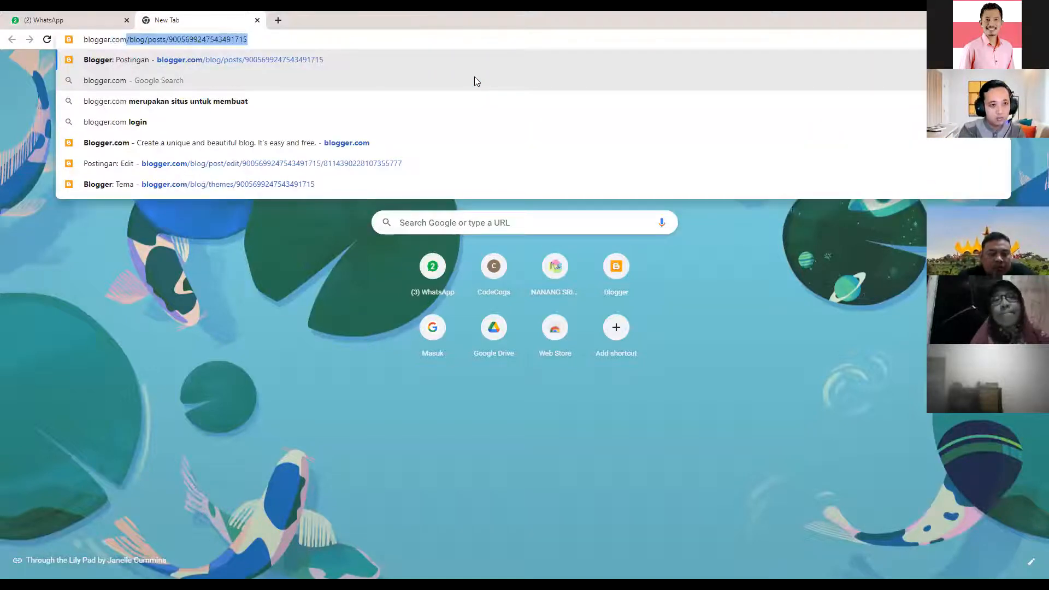
pyautogui.press('Delete')
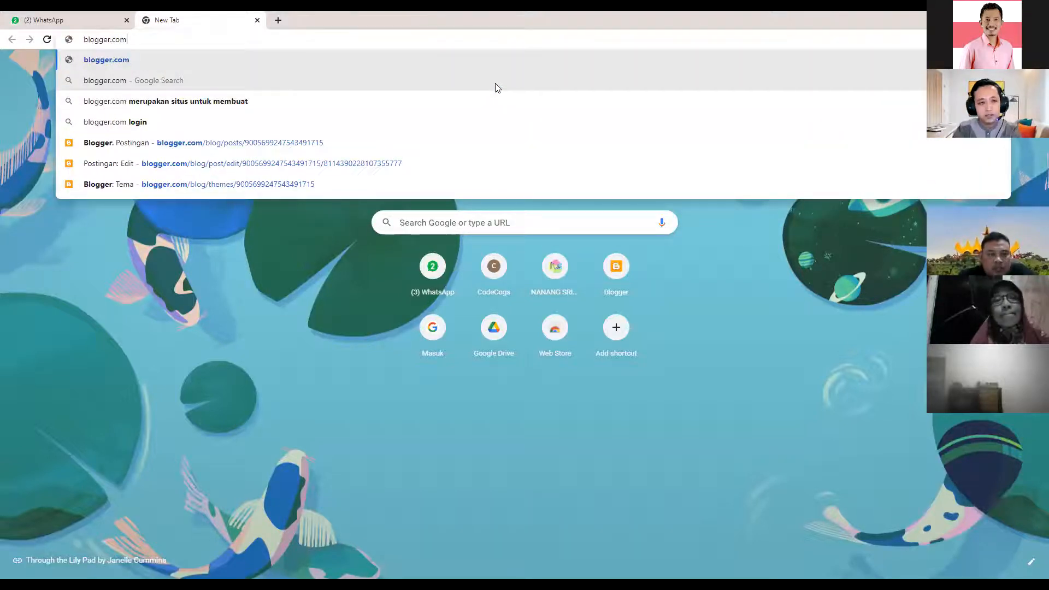
pyautogui.press('Return')
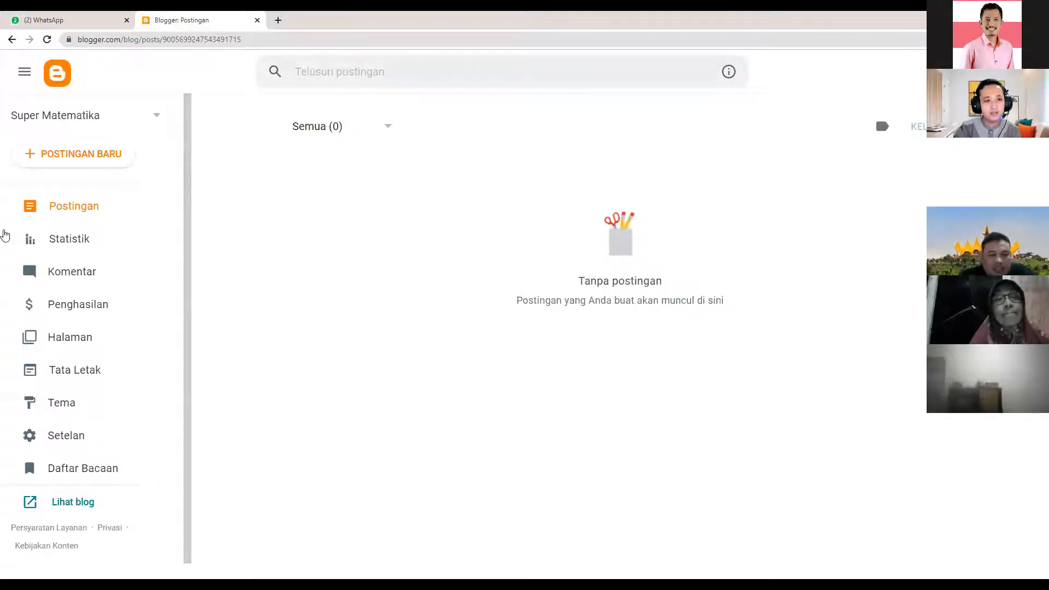
pyautogui.click(95, 347)
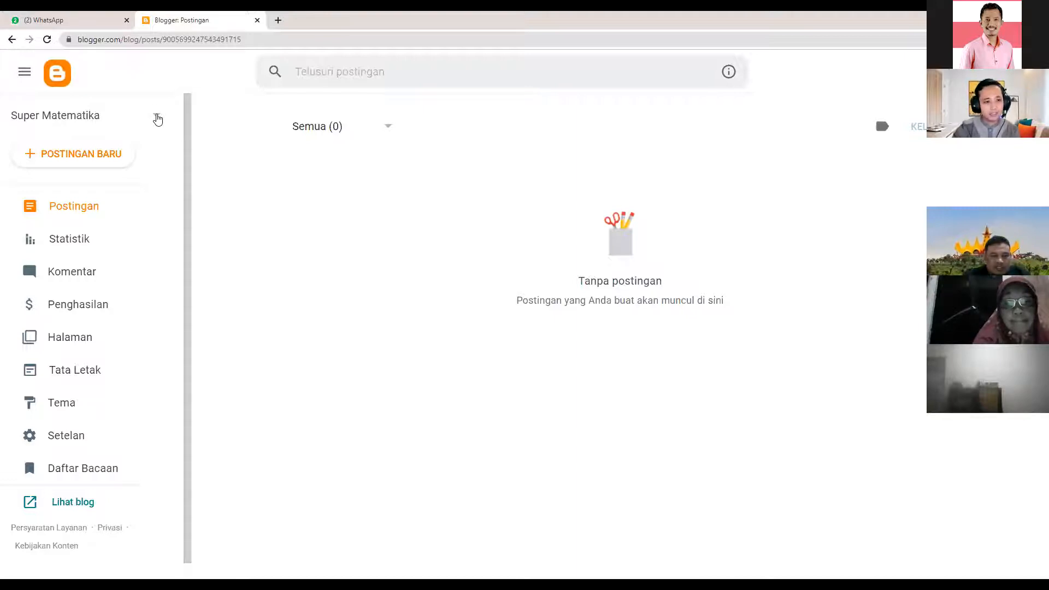
pyautogui.click(157, 119)
pyautogui.click(228, 128)
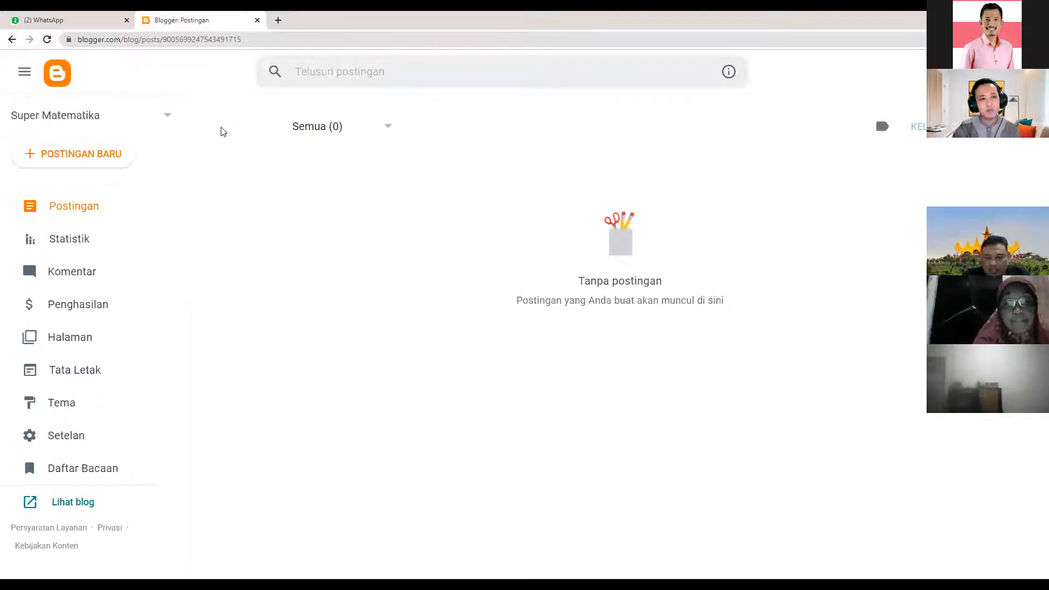
pyautogui.click(155, 118)
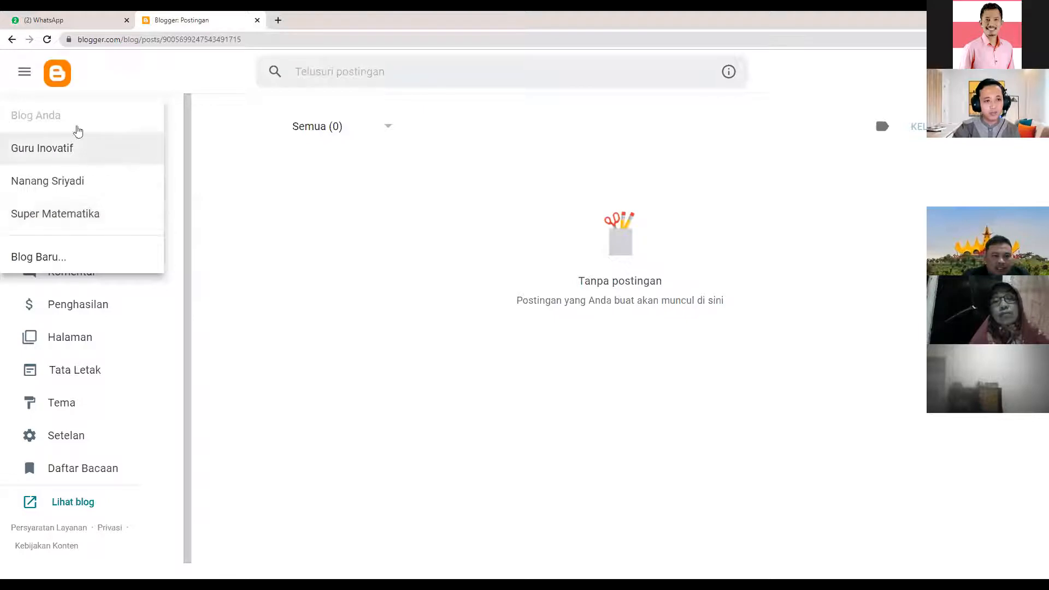
pyautogui.click(232, 153)
pyautogui.click(157, 126)
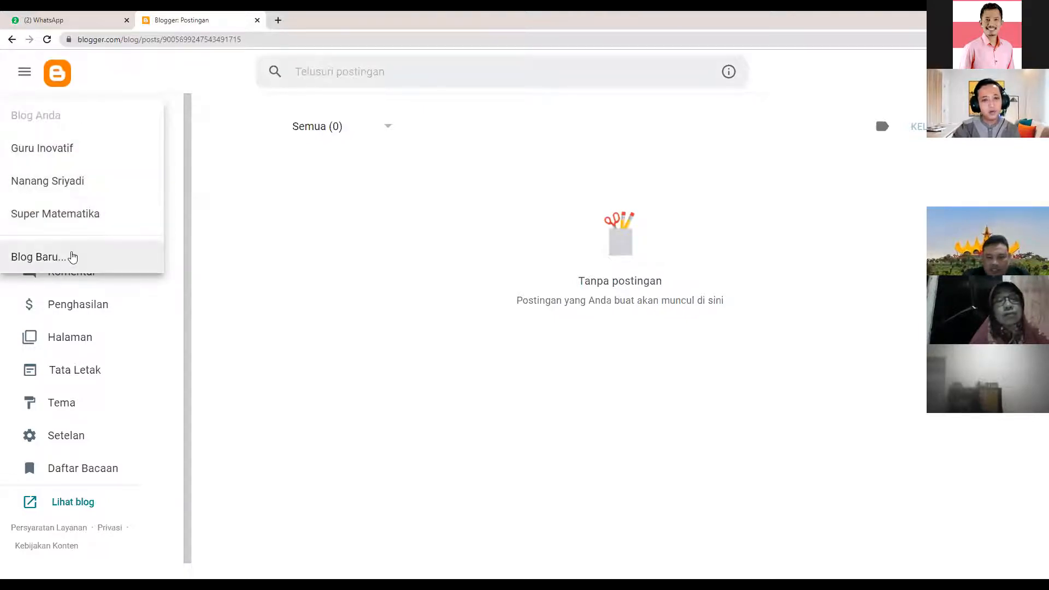
pyautogui.click(333, 249)
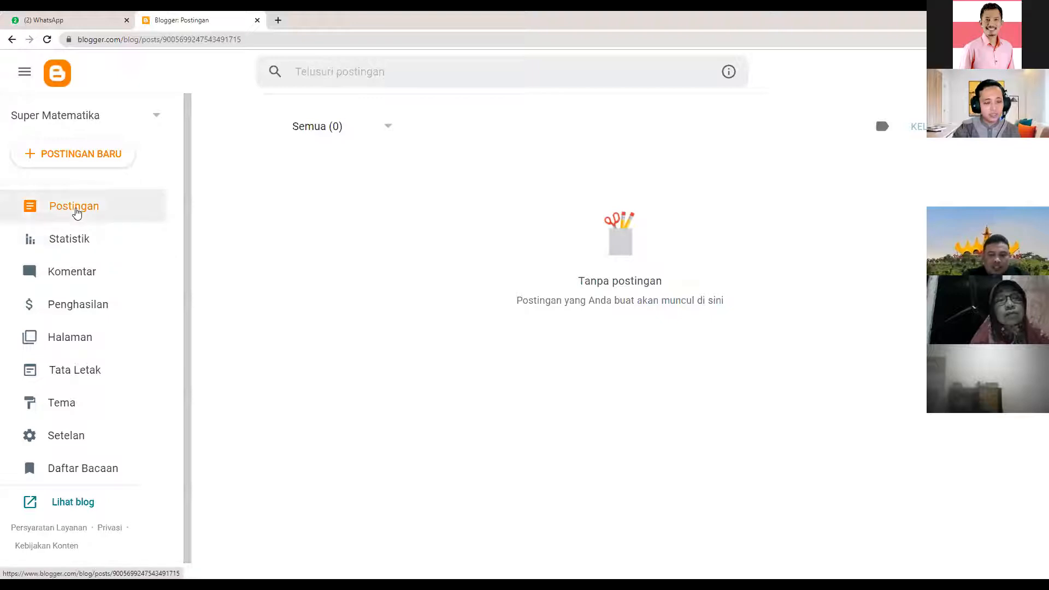
pyautogui.click(78, 212)
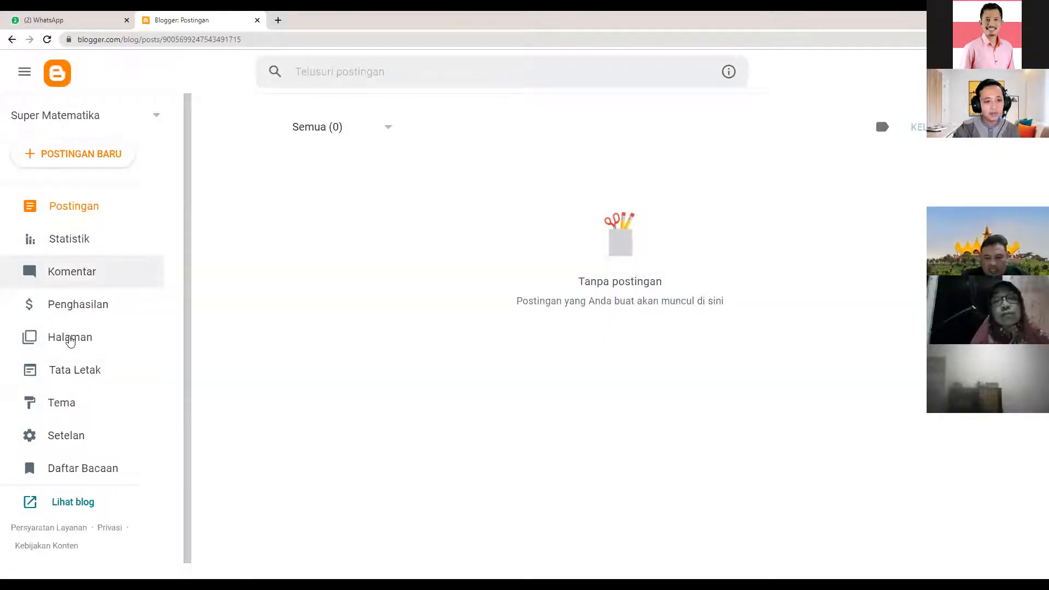
pyautogui.click(70, 339)
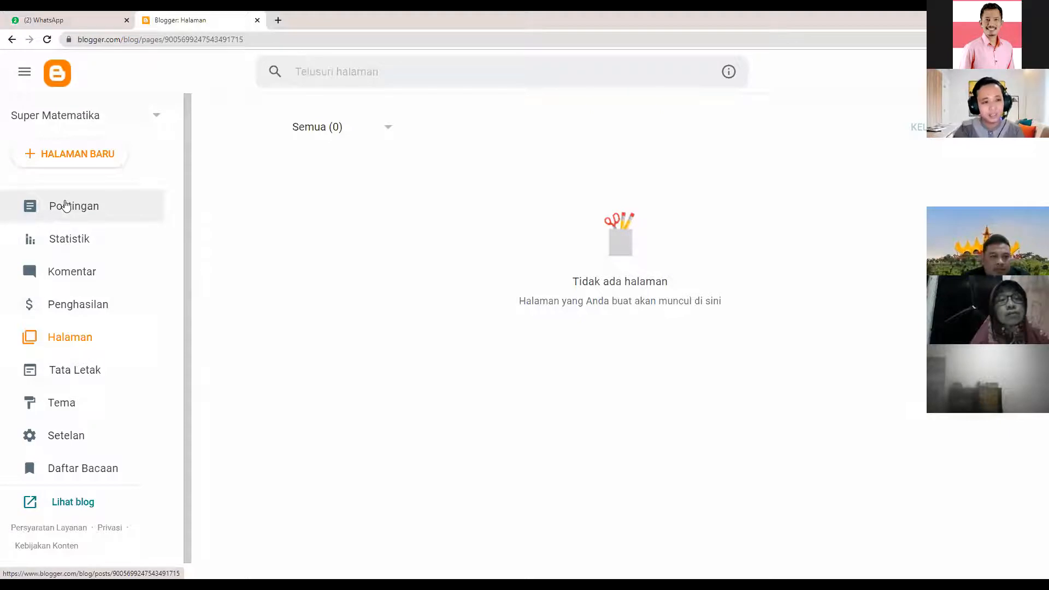
pyautogui.click(65, 204)
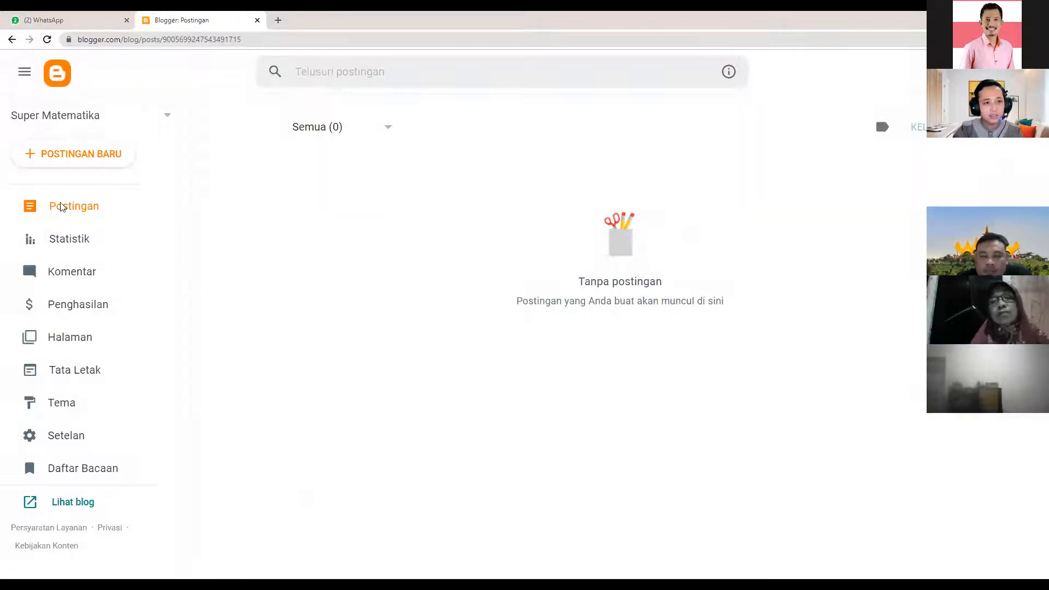
pyautogui.click(74, 155)
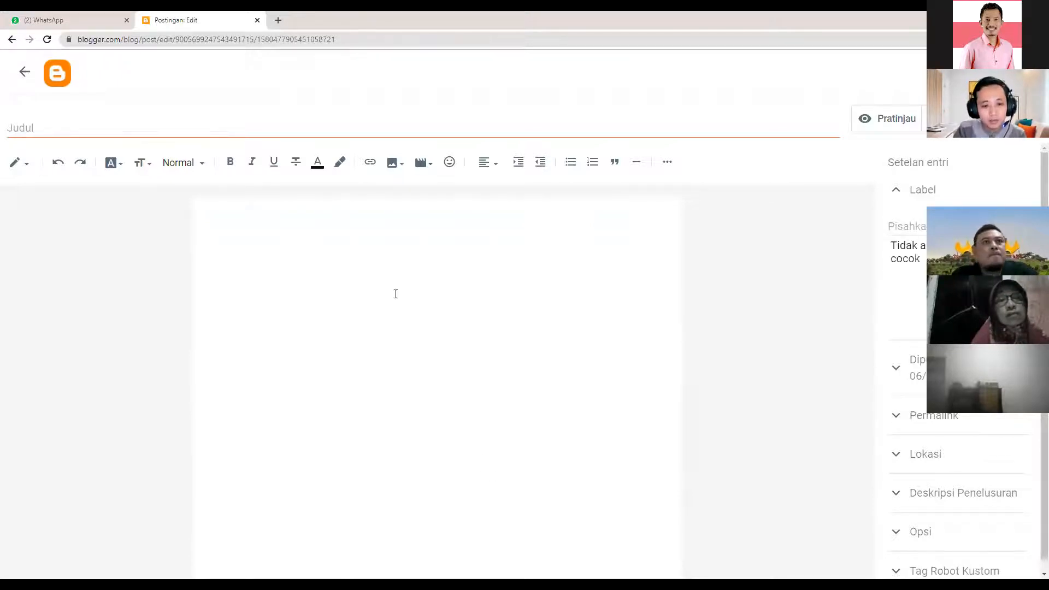
# - Enter 'Penyajian Data Kelas 7' as the new post's title in the Judul field
pyautogui.click(297, 226)
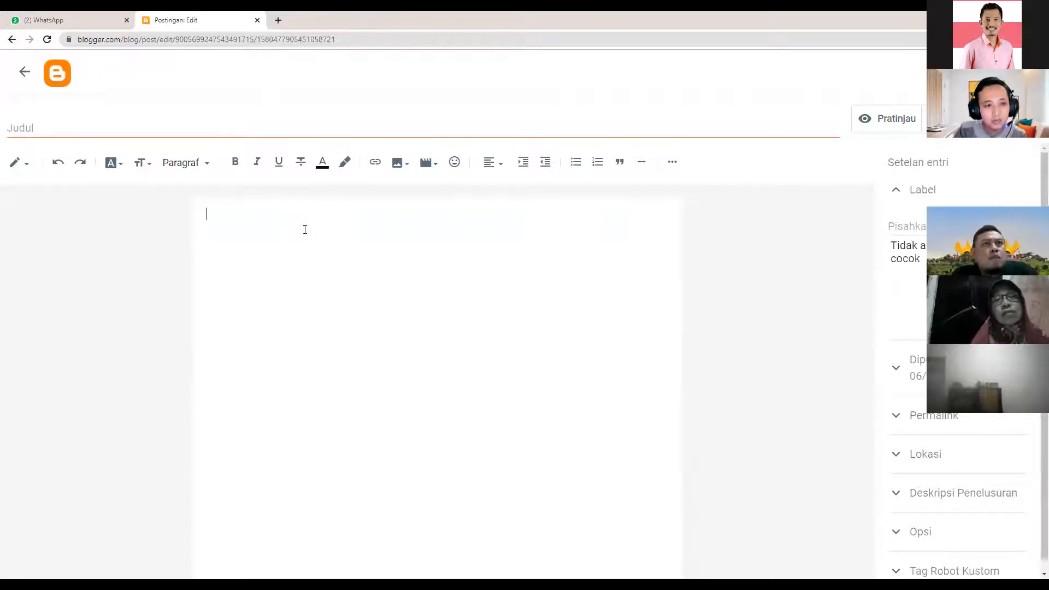
pyautogui.click(82, 124)
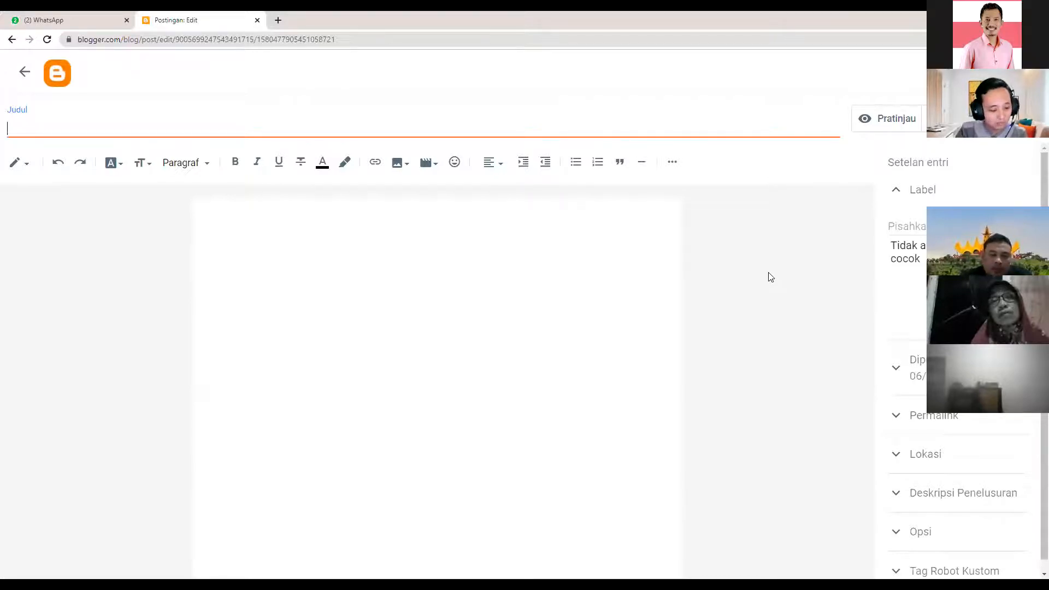
pyautogui.write('Penyajian Data')
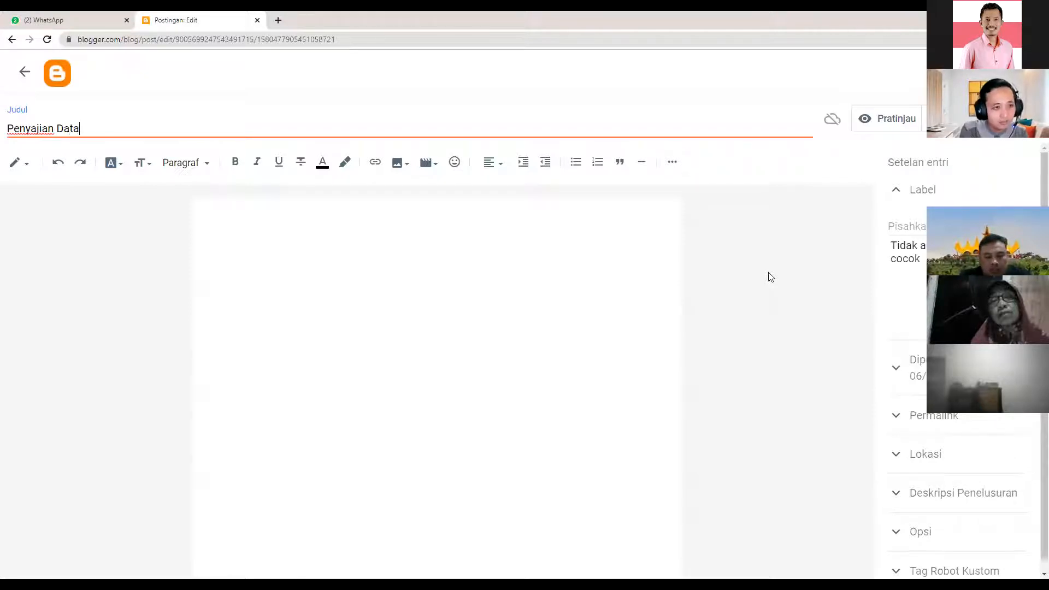
pyautogui.moveTo(82, 129); pyautogui.dragTo(11, 135)
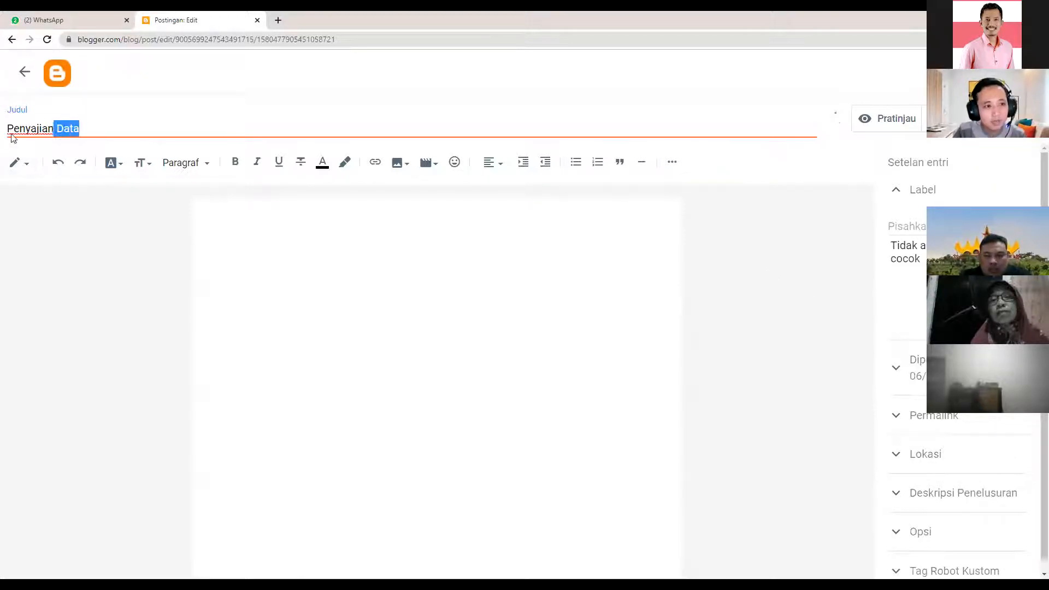
pyautogui.click(93, 127)
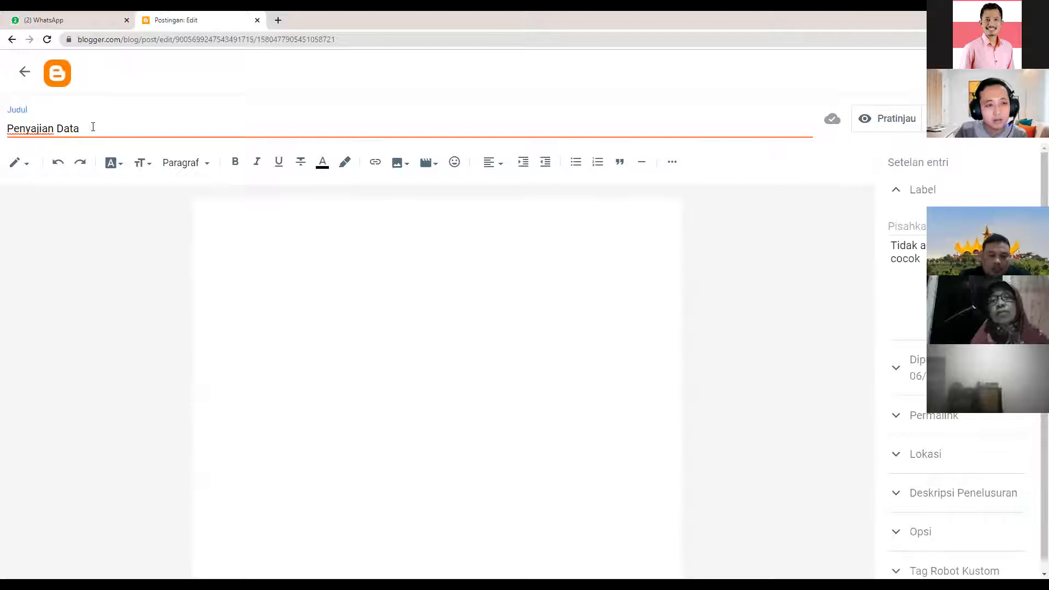
pyautogui.moveTo(93, 127); pyautogui.dragTo(9, 131)
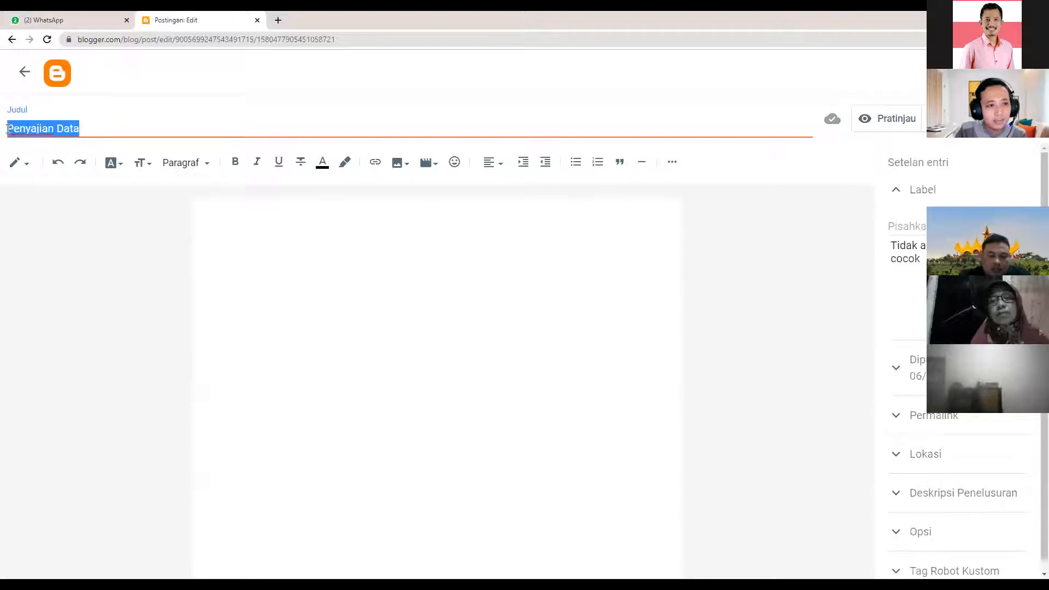
pyautogui.click(94, 133)
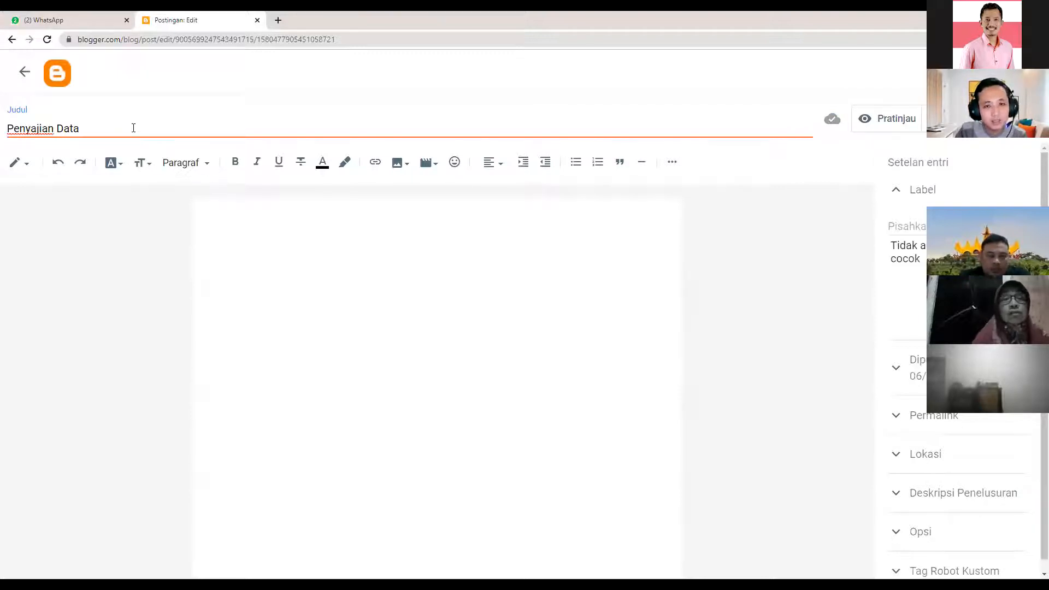
pyautogui.write('Kelas 7')
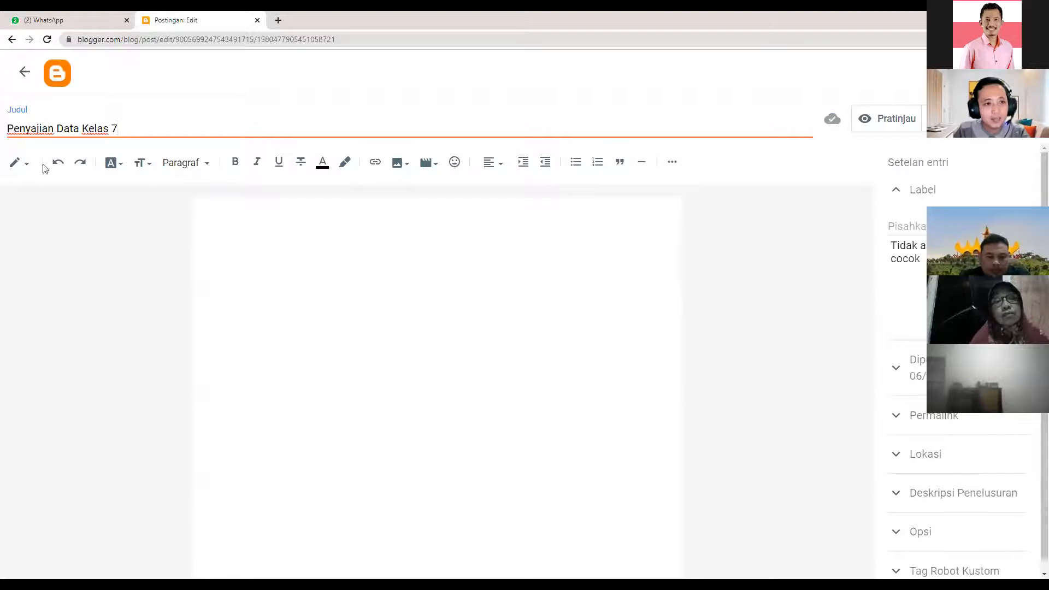
pyautogui.moveTo(117, 126); pyautogui.dragTo(97, 126)
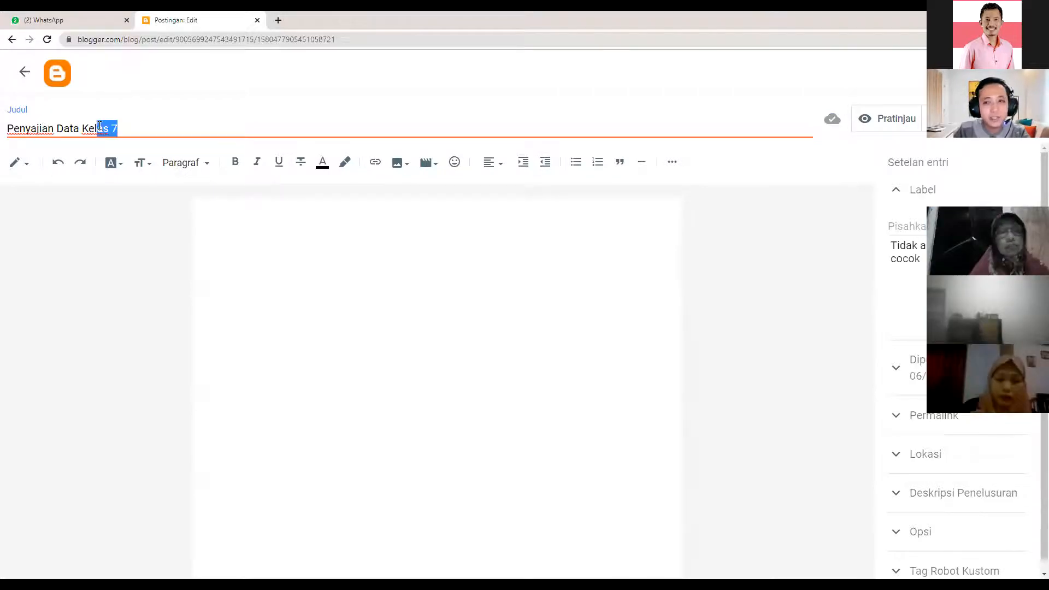
pyautogui.click(70, 131)
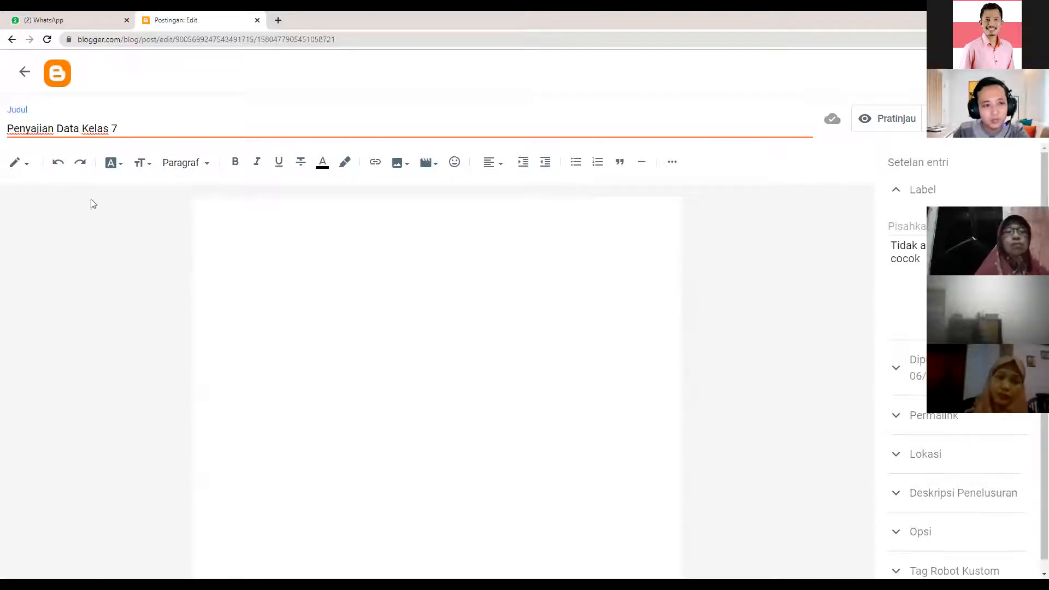
pyautogui.moveTo(6, 129); pyautogui.dragTo(122, 129)
pyautogui.click(122, 129)
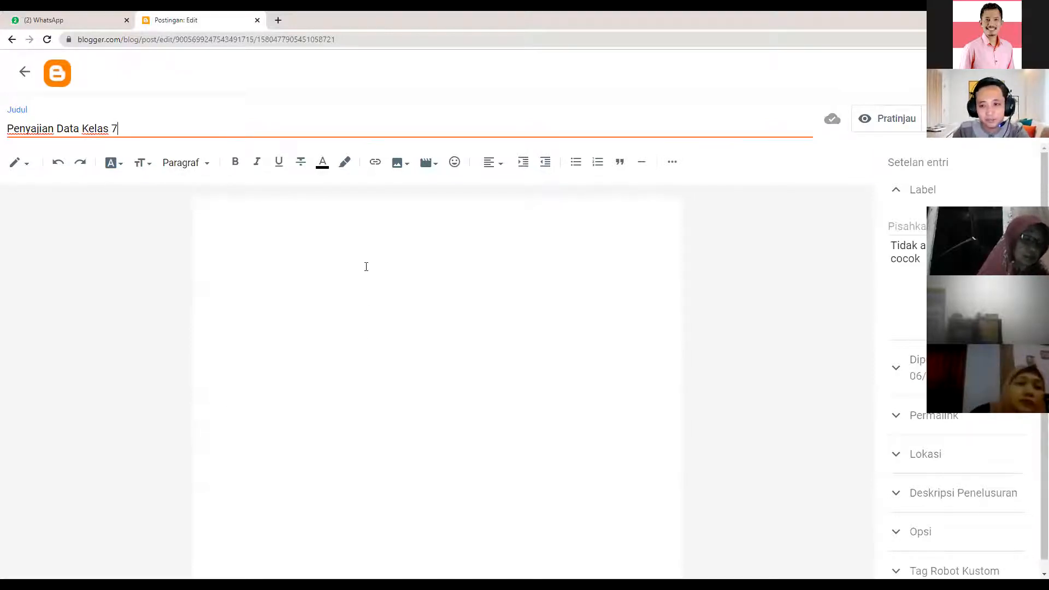
pyautogui.click(19, 162)
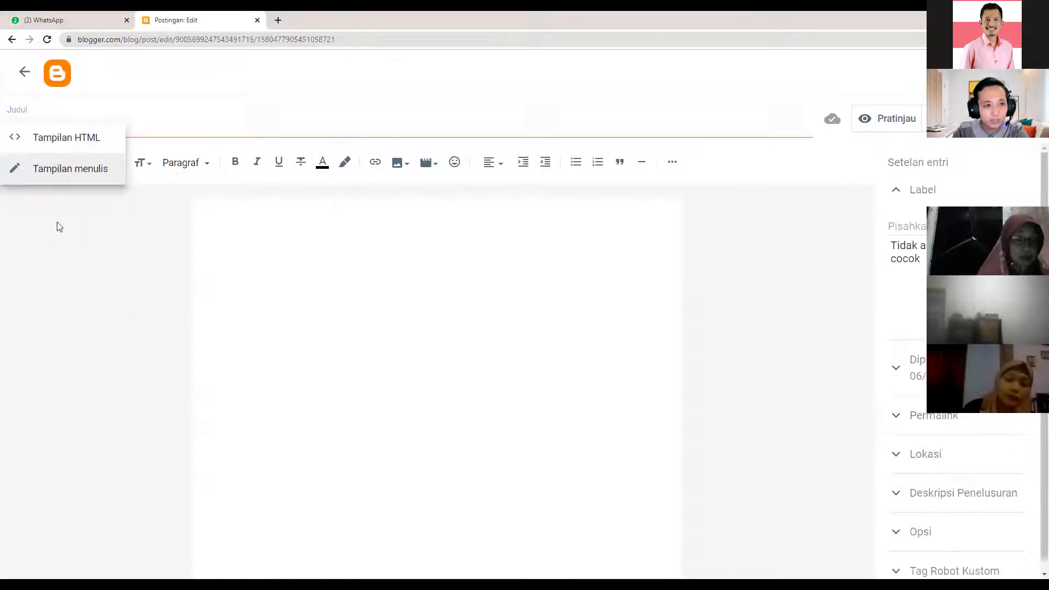
pyautogui.click(50, 170)
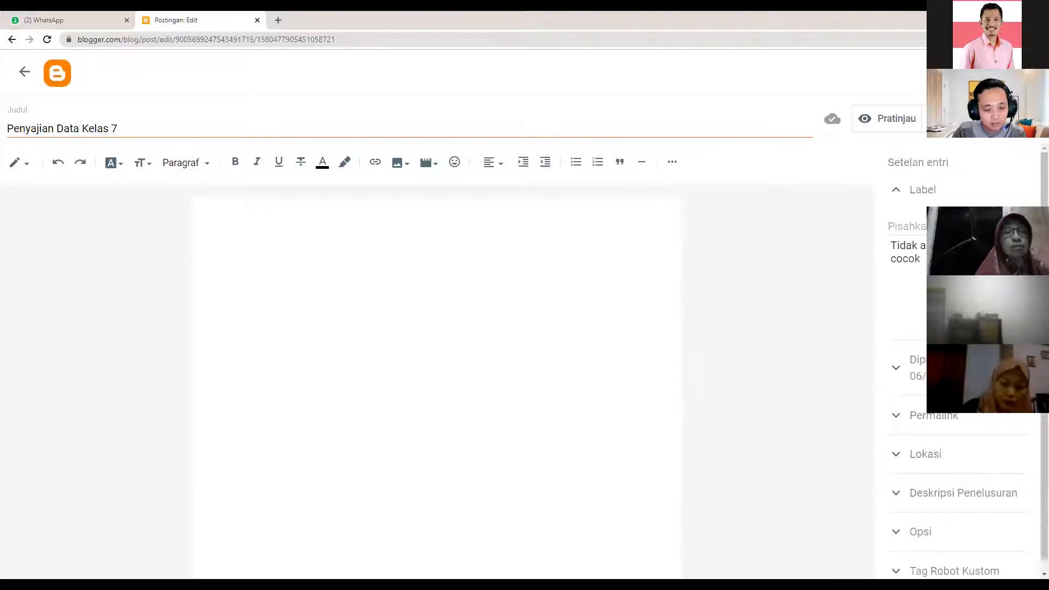
# - Paste the copied article text into the empty body and remove the blank first line
pyautogui.rightClick(222, 213)
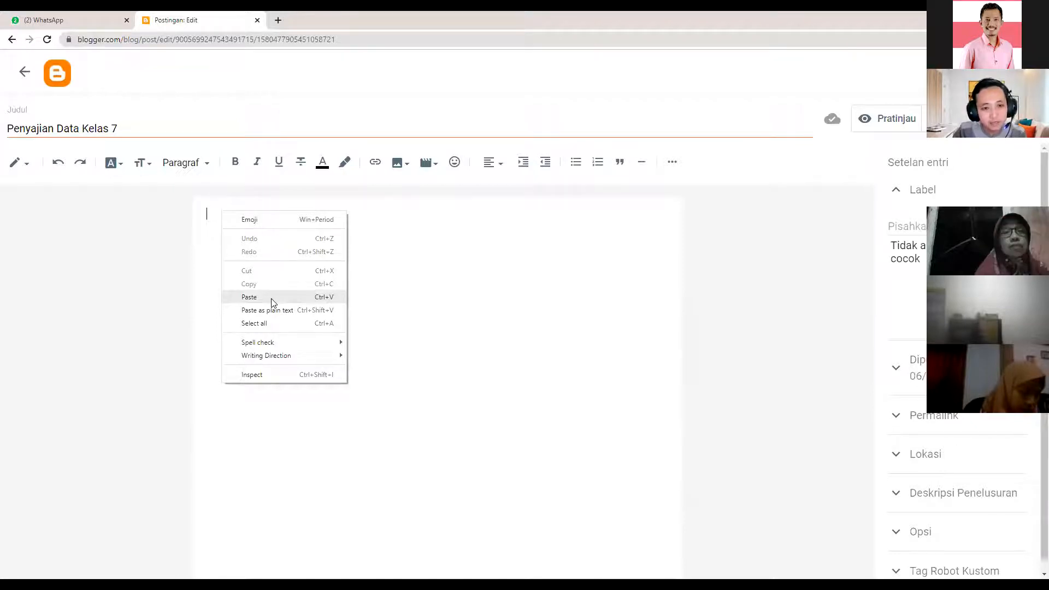
pyautogui.click(249, 297)
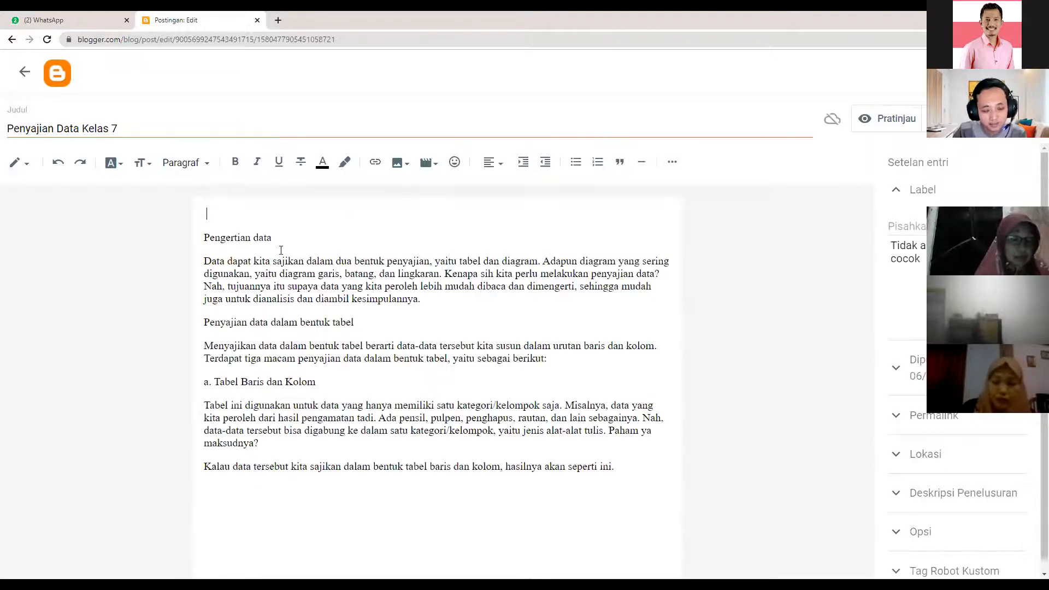
pyautogui.press('Delete')
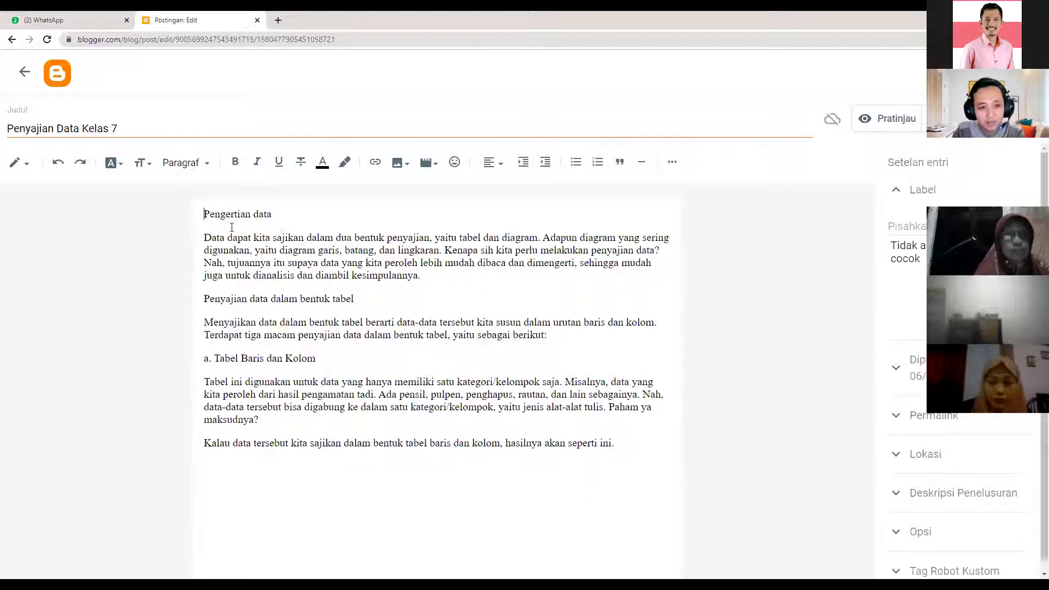
pyautogui.moveTo(205, 214); pyautogui.dragTo(272, 215)
pyautogui.click(272, 214)
# - Append the bar and pie diagram sections on a new line after the last paragraph
pyautogui.click(617, 443)
pyautogui.press('Return')
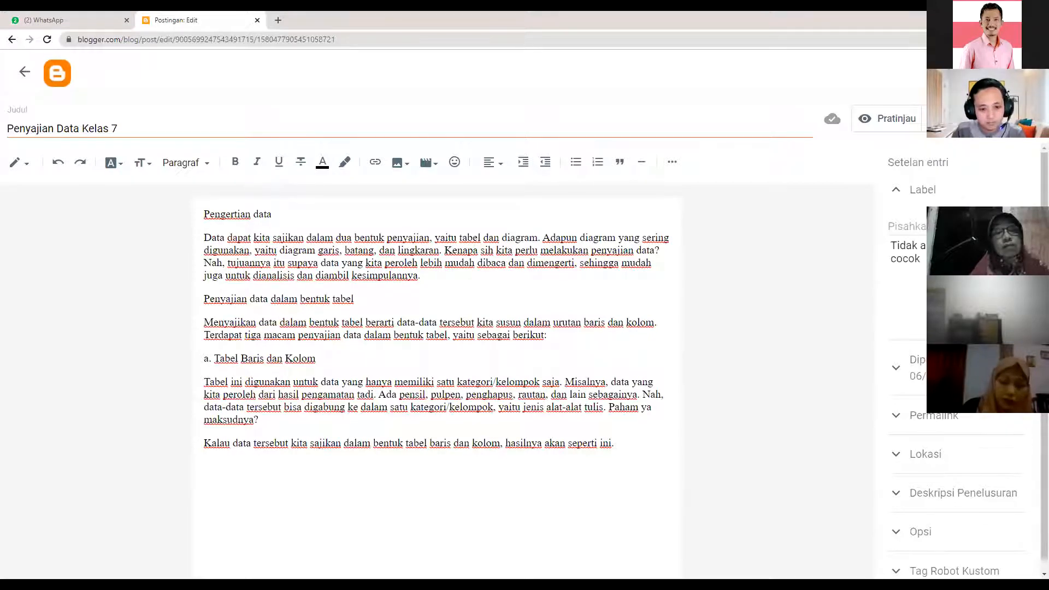
pyautogui.hotkey('ctrl', 'v')
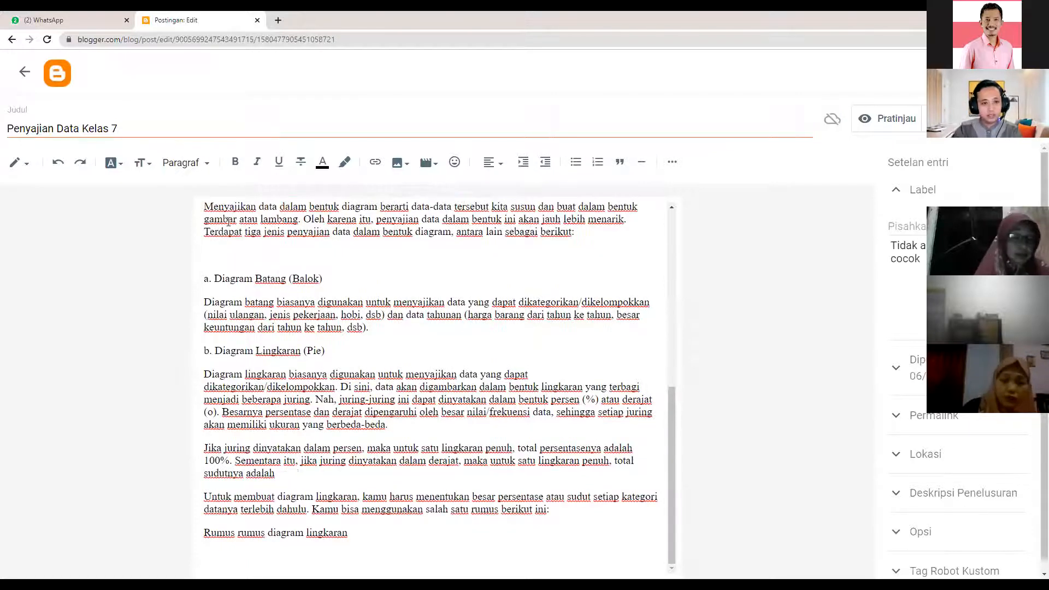
pyautogui.scroll(7, 395, 249)
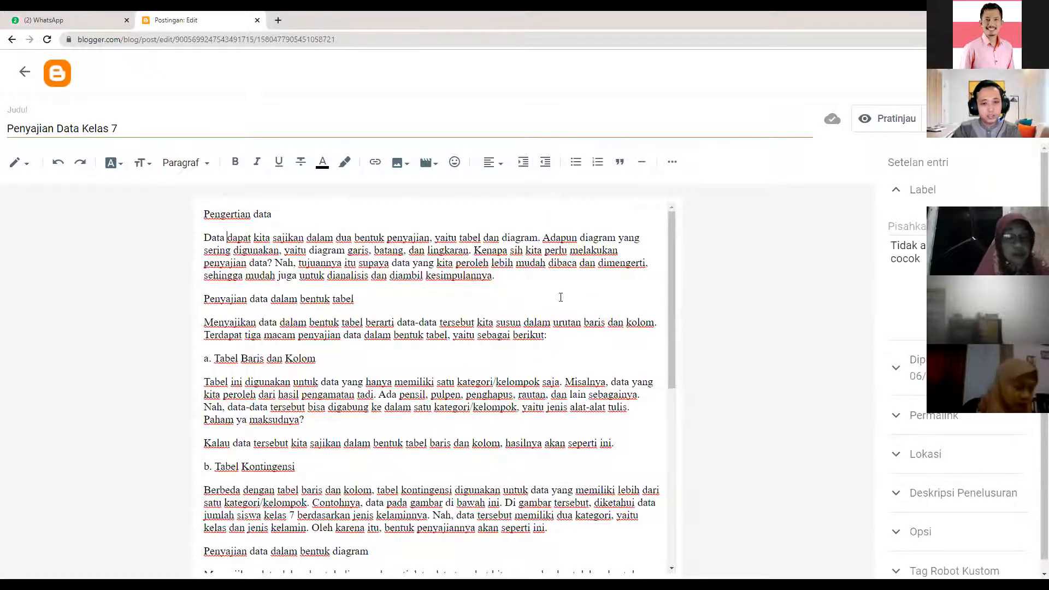
pyautogui.scroll(-1, 652, 502)
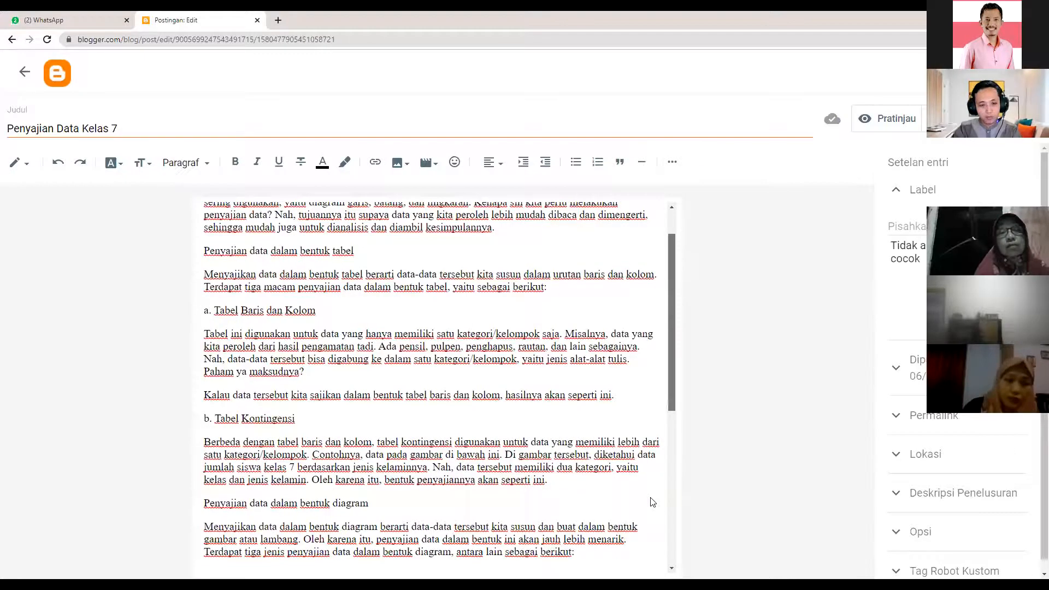
pyautogui.scroll(-1, 651, 501)
pyautogui.scroll(-6, 654, 289)
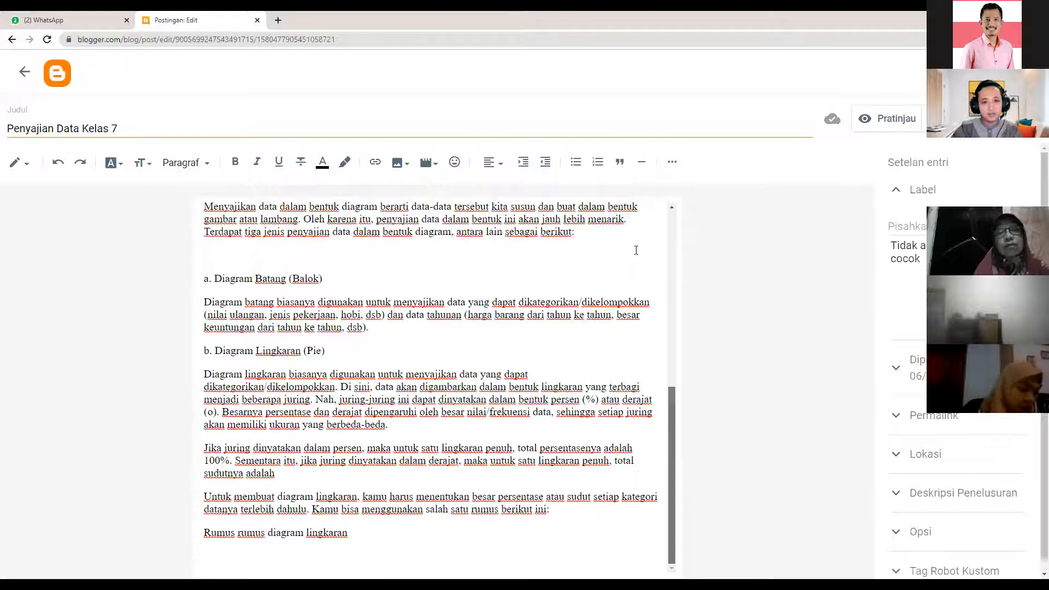
pyautogui.scroll(8, 634, 251)
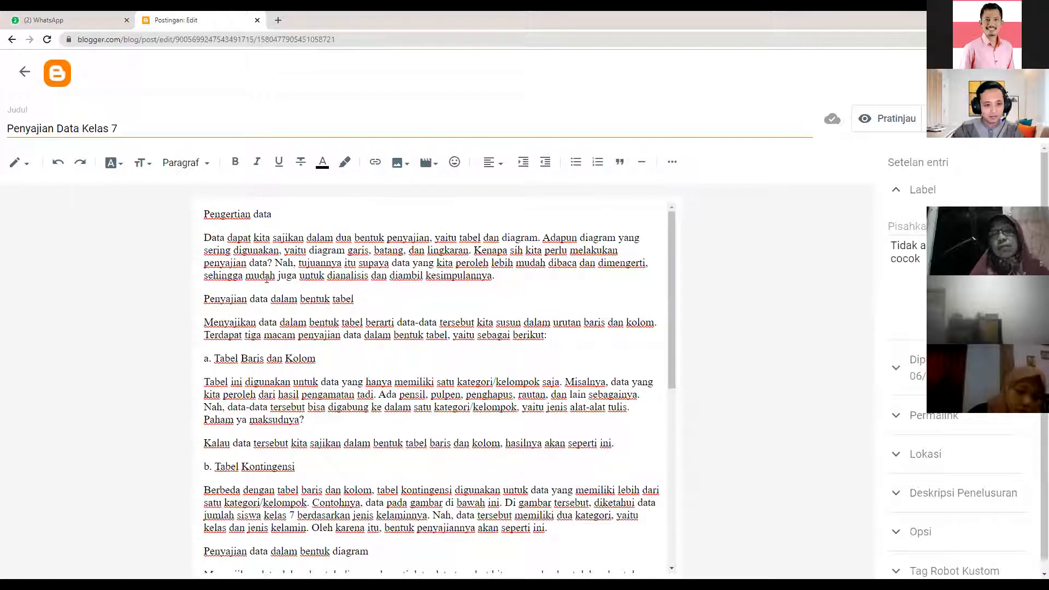
pyautogui.scroll(-1, 421, 346)
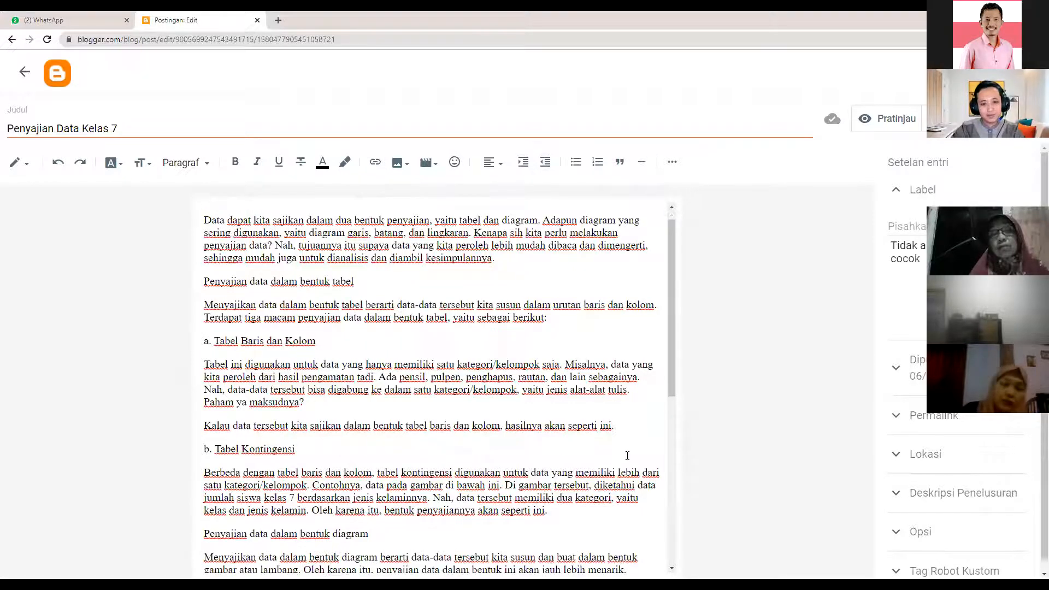
pyautogui.scroll(-3, 672, 421)
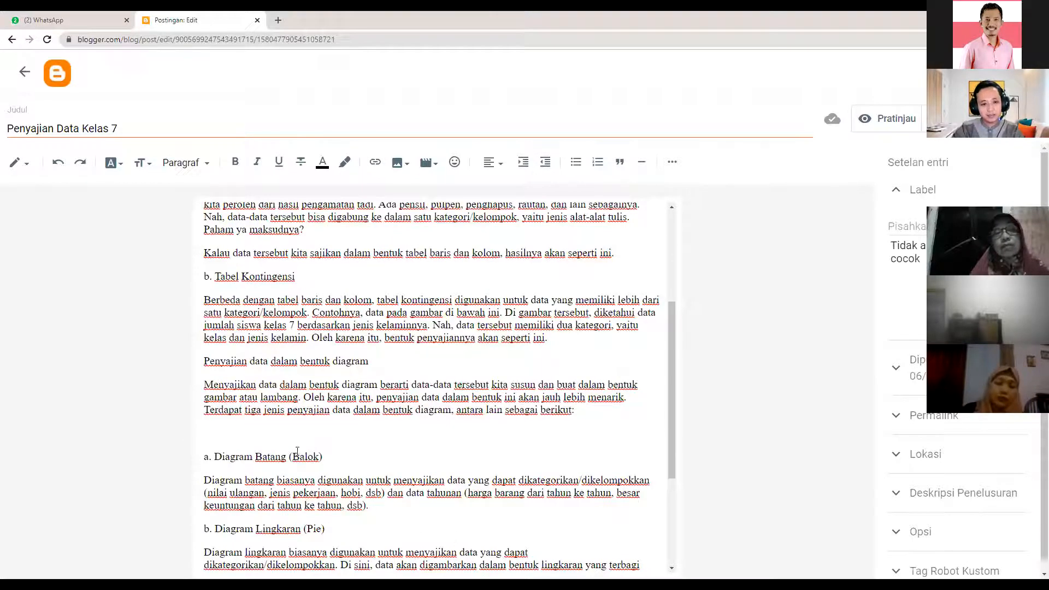
pyautogui.scroll(4, 303, 481)
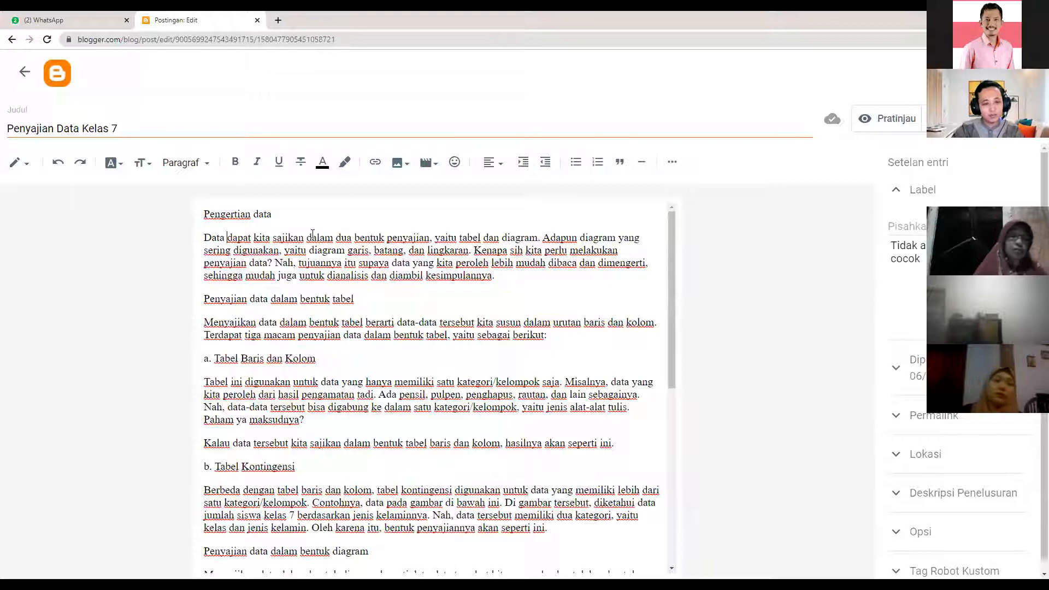
pyautogui.click(400, 162)
pyautogui.click(330, 231)
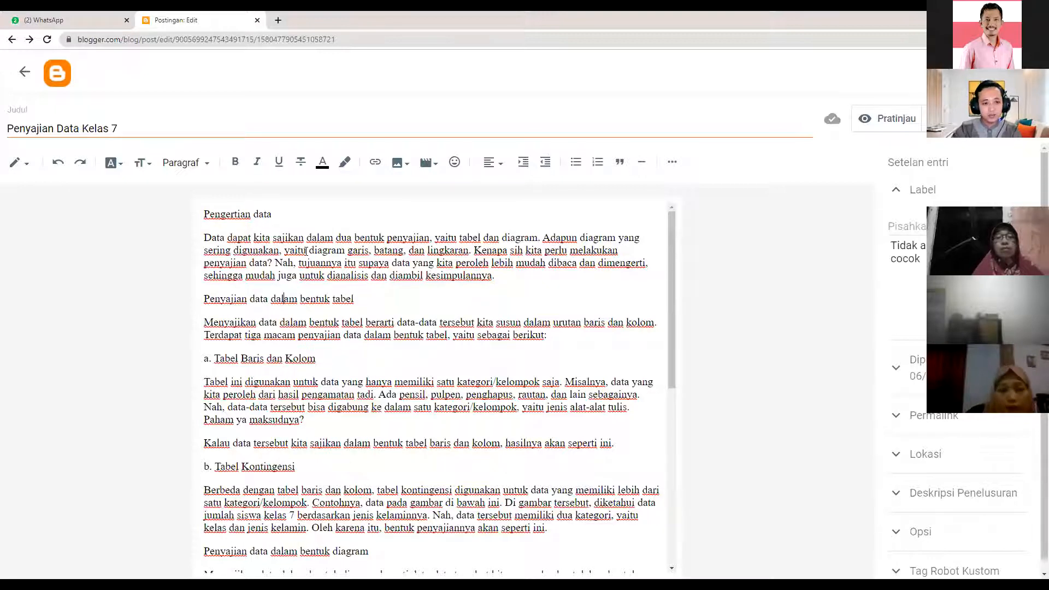
pyautogui.hotkey('ctrl', 'a')
pyautogui.moveTo(203, 215); pyautogui.dragTo(393, 554)
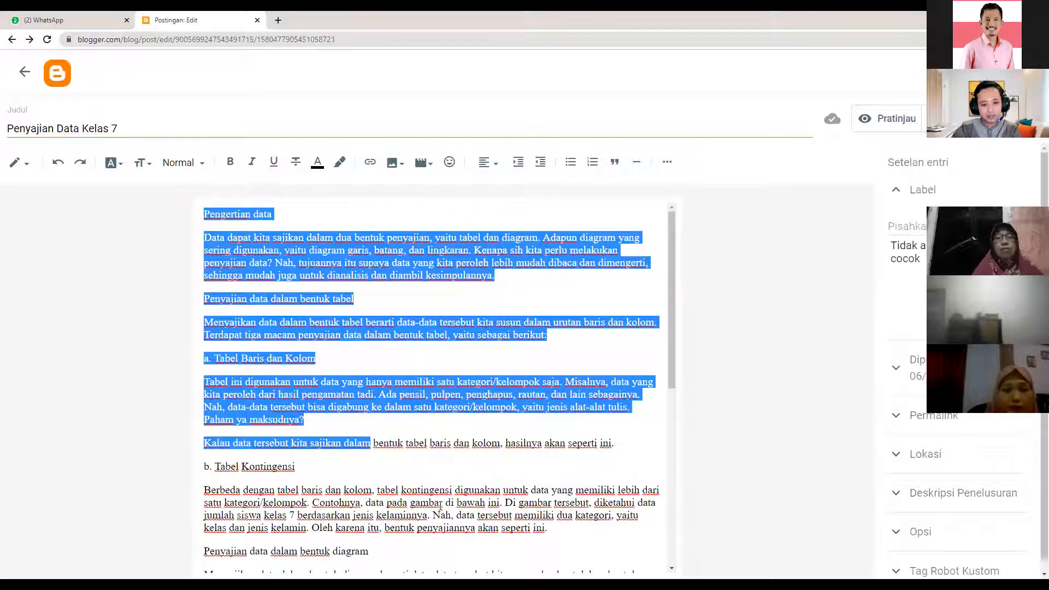
# - Select the entire post body and open the Jenis font list
pyautogui.moveTo(440, 506); pyautogui.dragTo(383, 503)
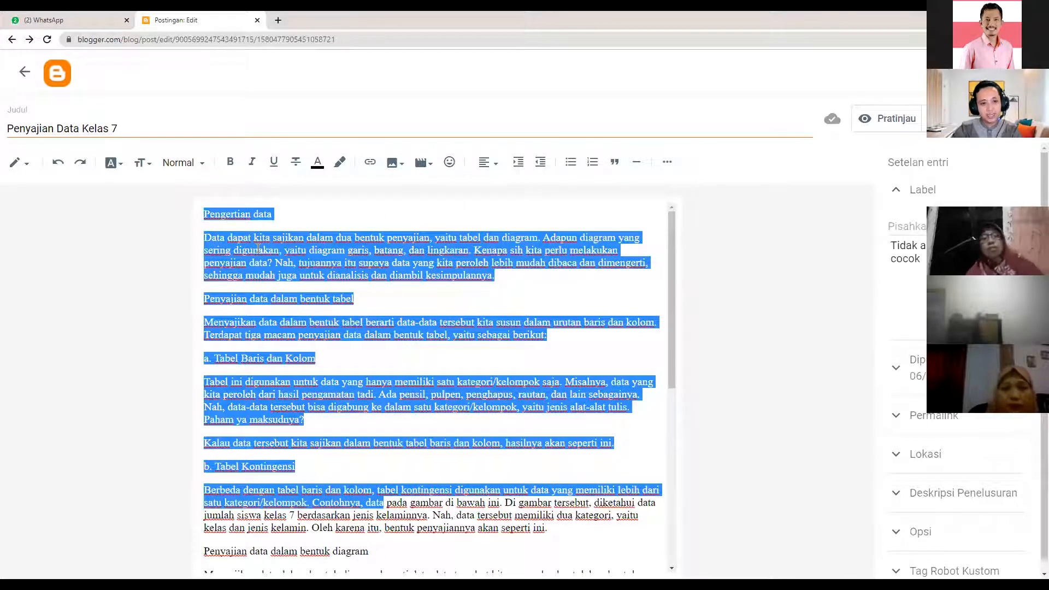
pyautogui.hotkey('ctrl', 'a')
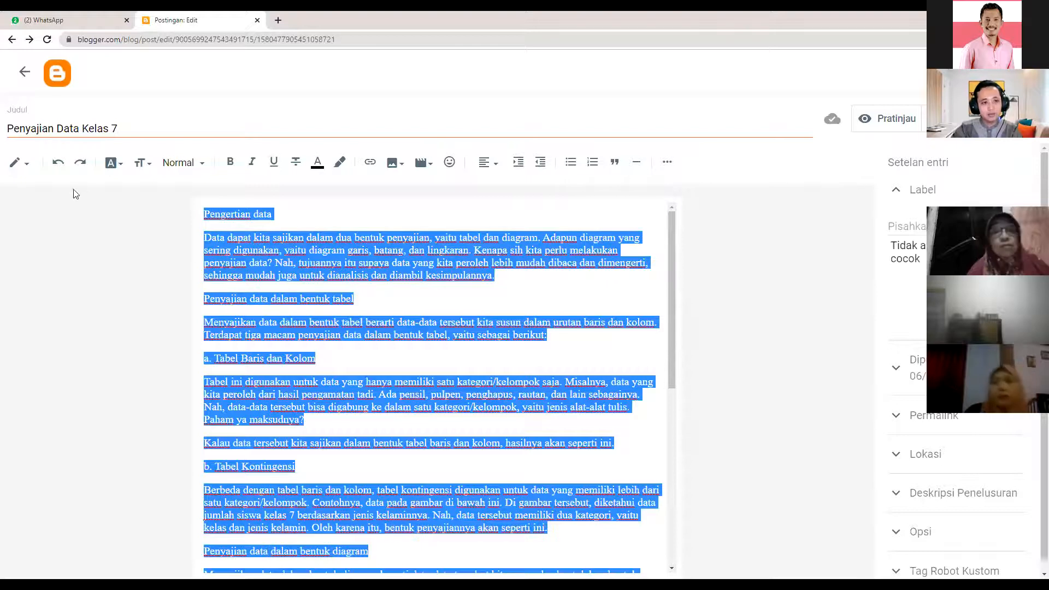
pyautogui.click(123, 164)
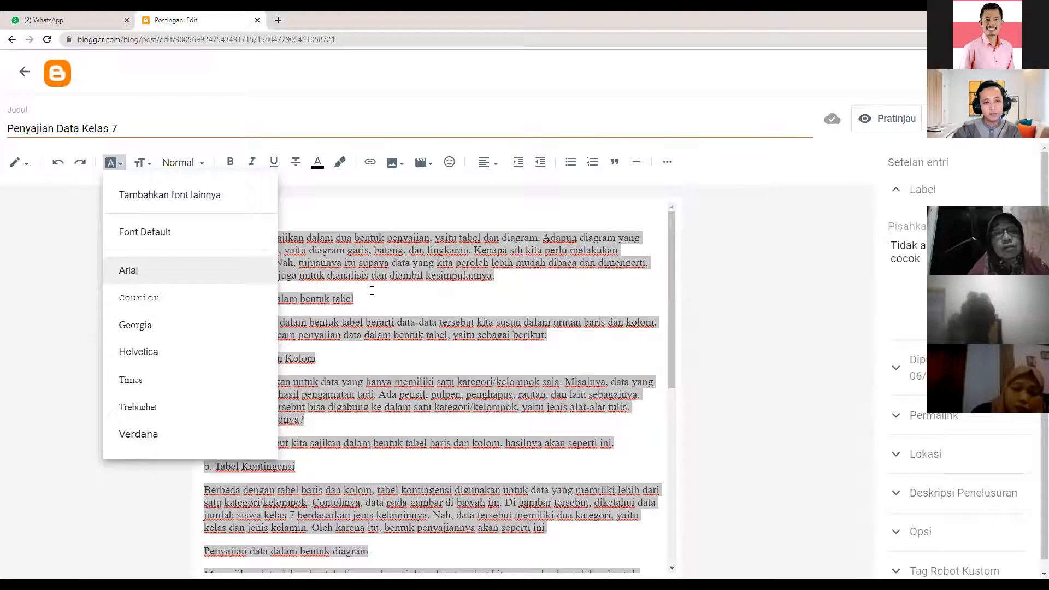
# - Switch all the post text to the Arial font
pyautogui.click(167, 228)
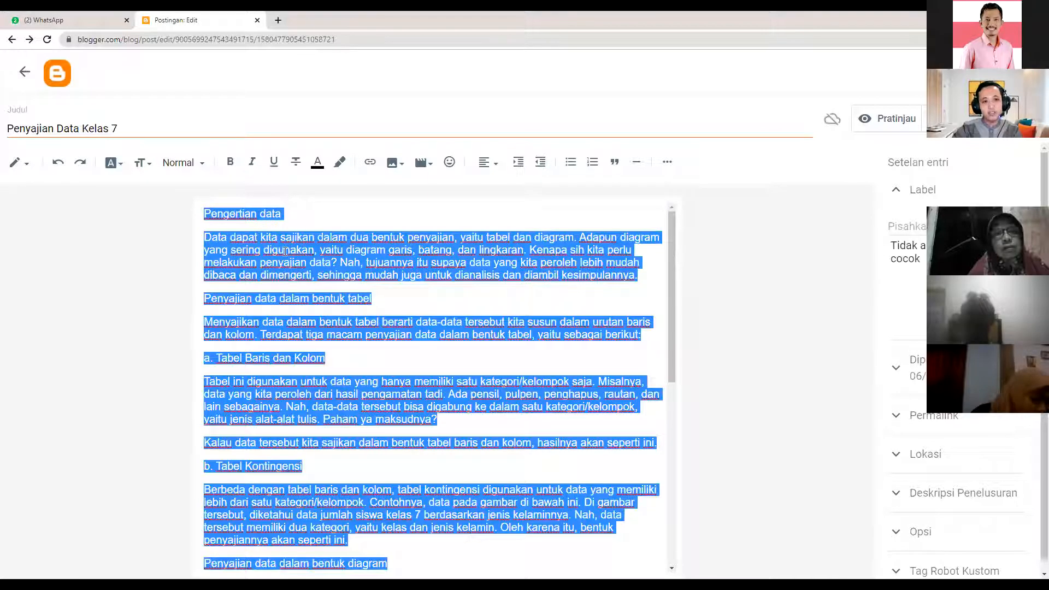
pyautogui.click(151, 164)
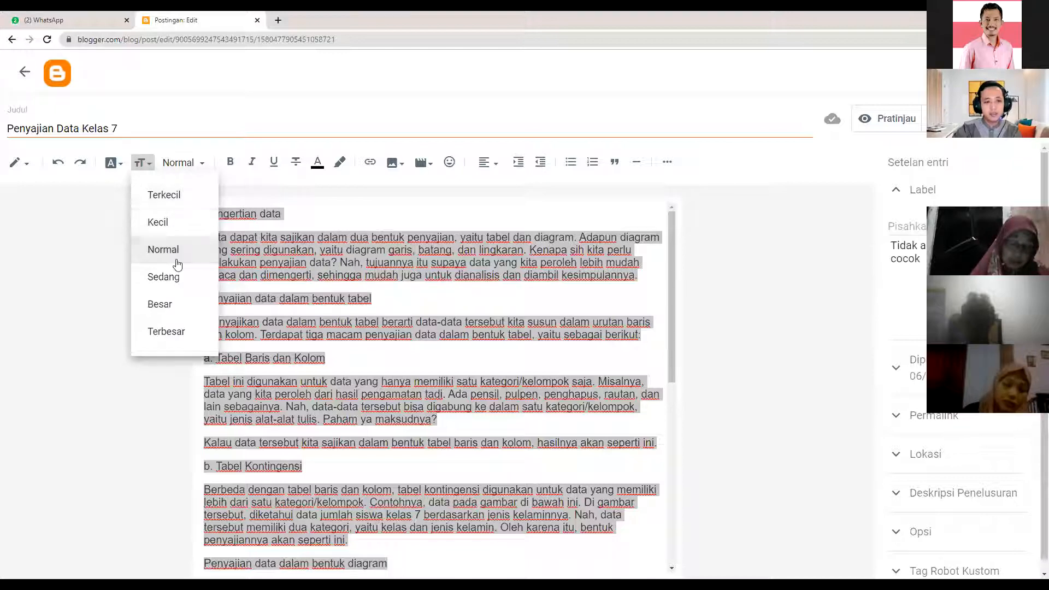
# - Try Terbesar on the post text, settle on Terkecil, and zoom the page to 150%
pyautogui.click(177, 335)
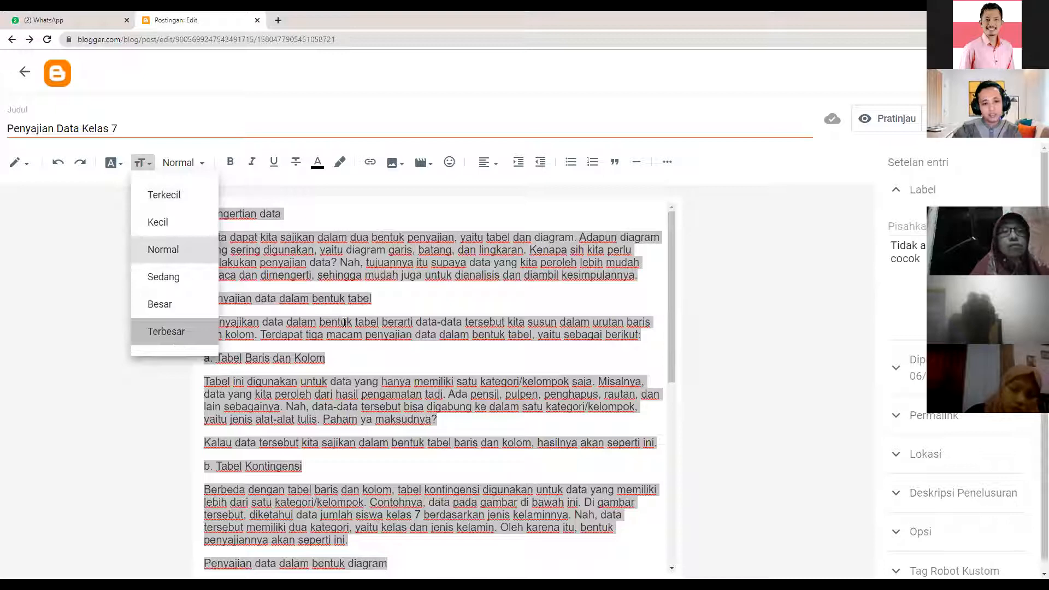
pyautogui.click(147, 167)
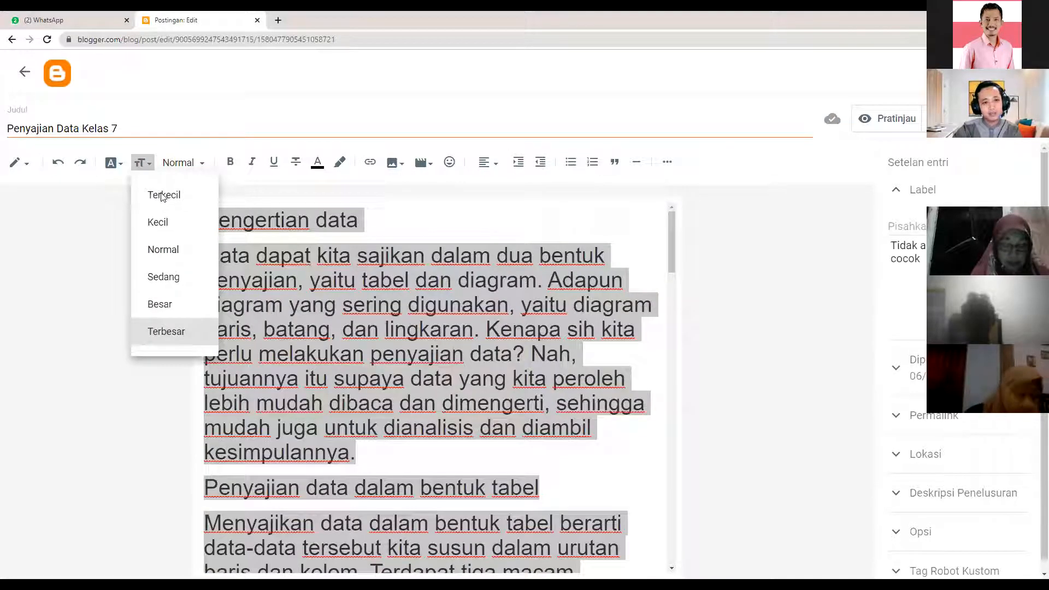
pyautogui.click(180, 259)
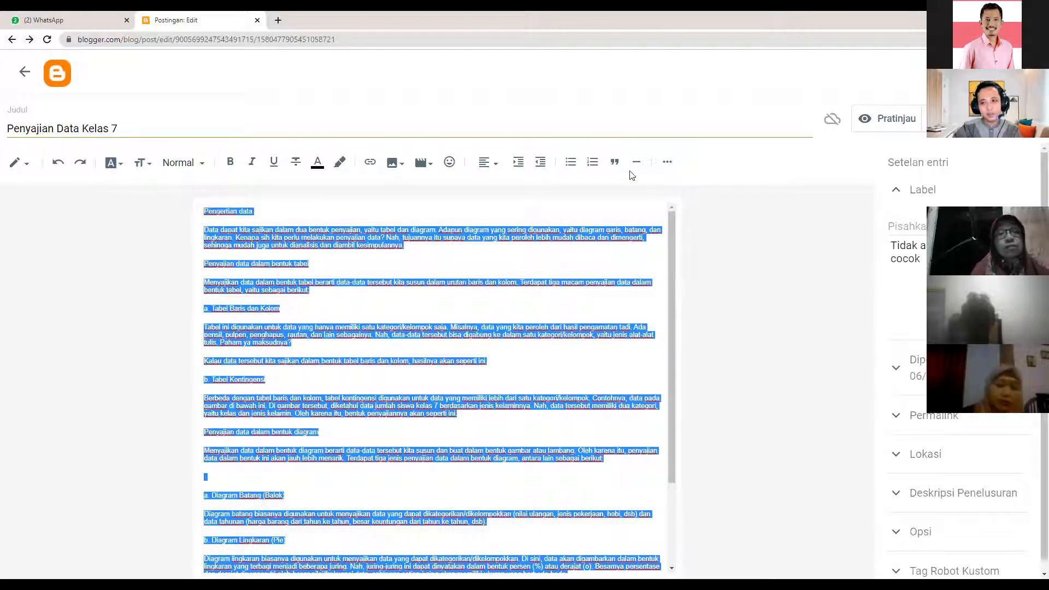
pyautogui.click(1039, 40)
pyautogui.click(1005, 144)
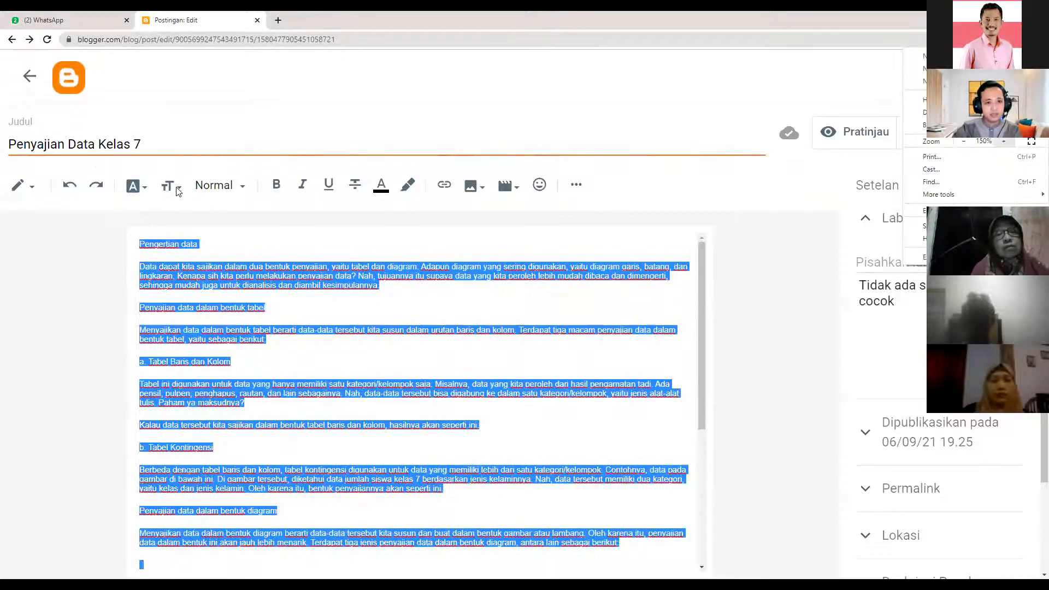
# - Reset the post text to Normal size and return the browser zoom to 125%
pyautogui.click(210, 291)
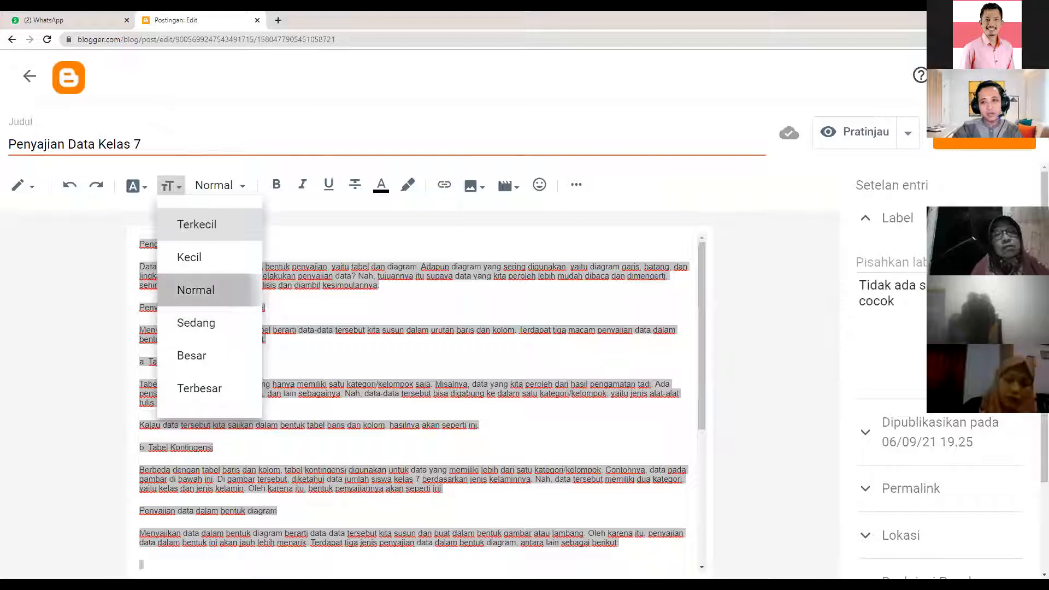
pyautogui.click(1040, 40)
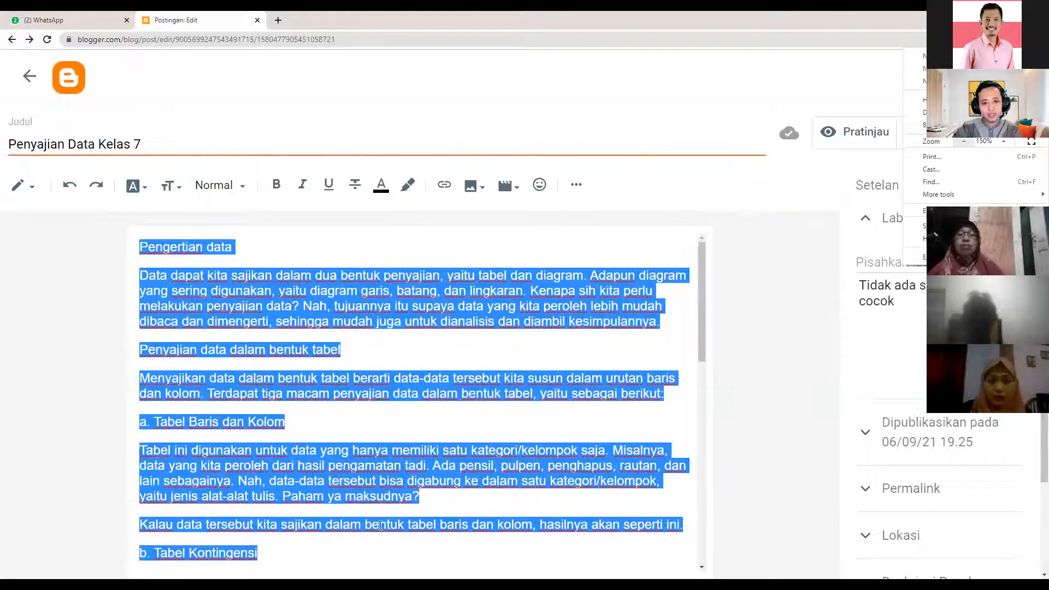
pyautogui.hotkey('ctrl', '-')
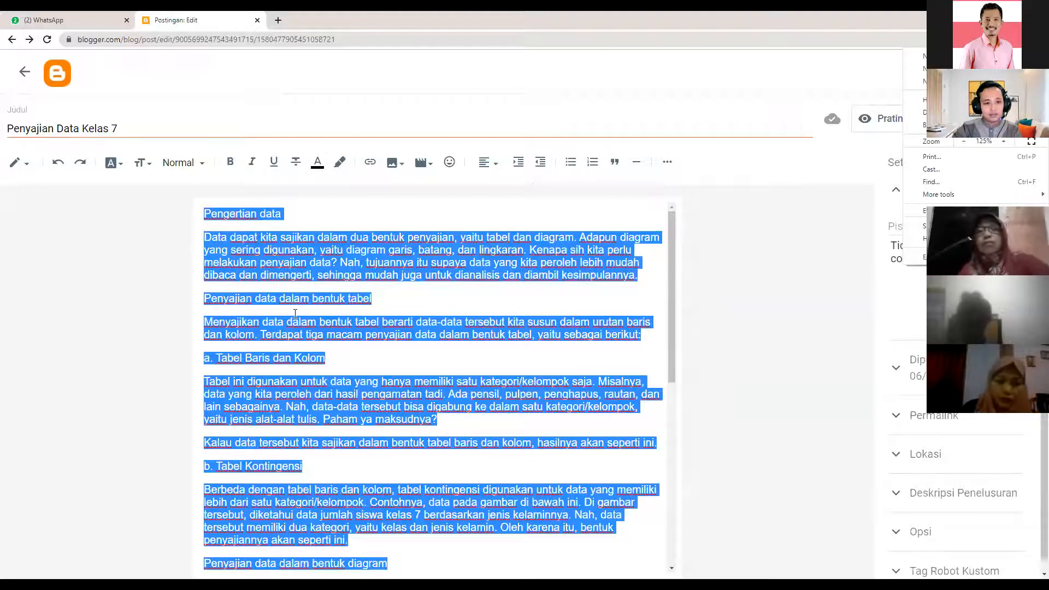
pyautogui.click(573, 368)
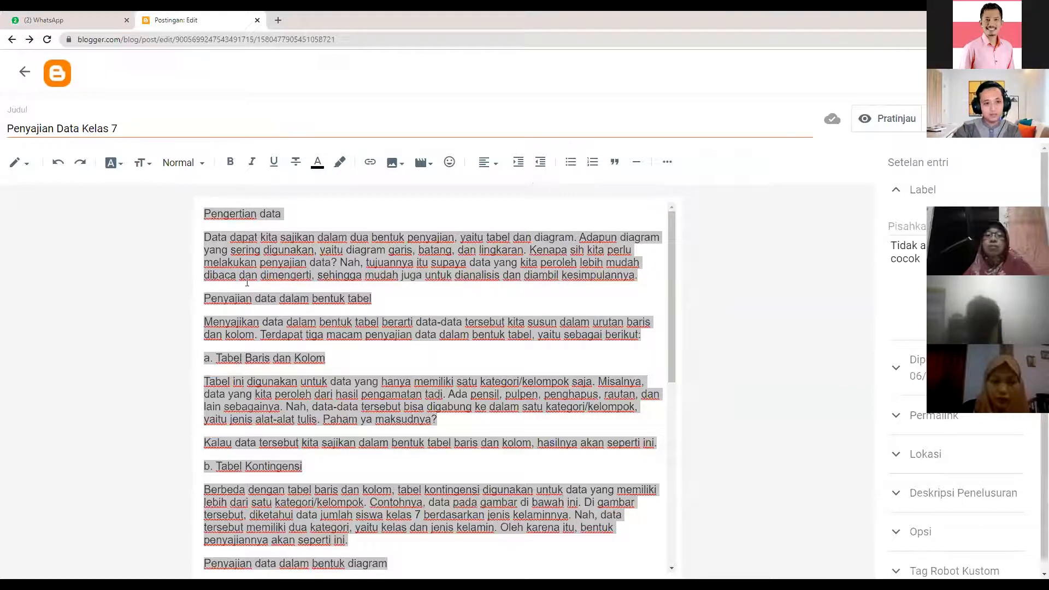
pyautogui.click(266, 224)
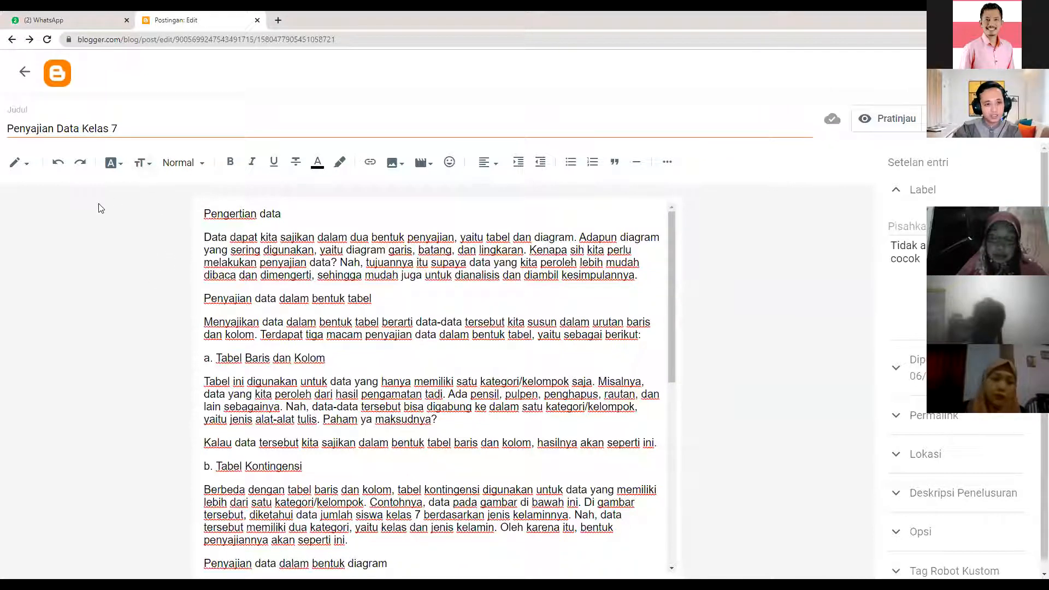
# - Select the 'Pengertian data' line and open the Paragraf style list
pyautogui.click(203, 169)
pyautogui.click(202, 169)
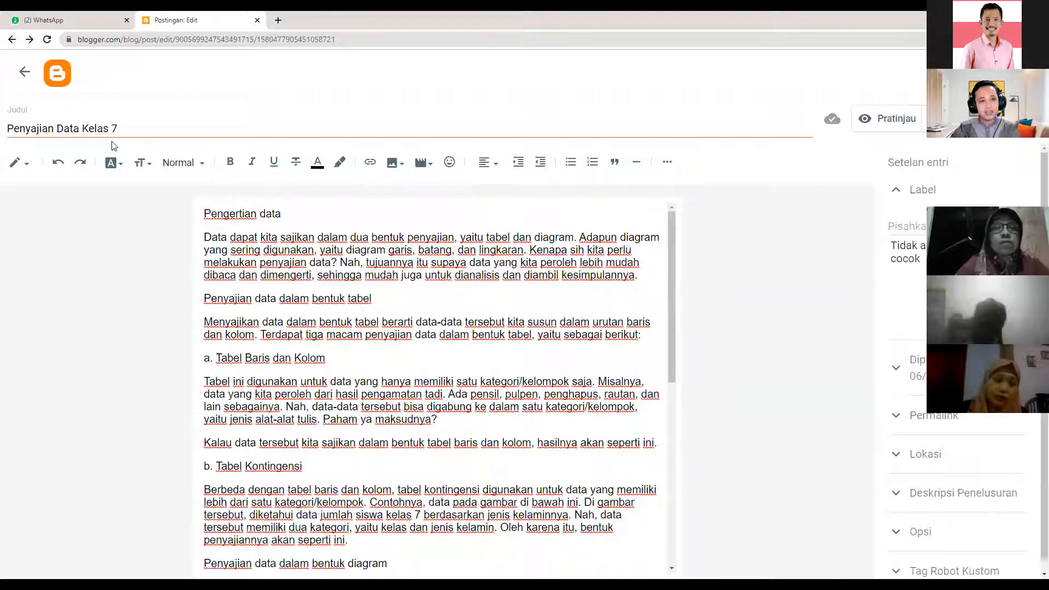
pyautogui.moveTo(118, 130); pyautogui.dragTo(3, 136)
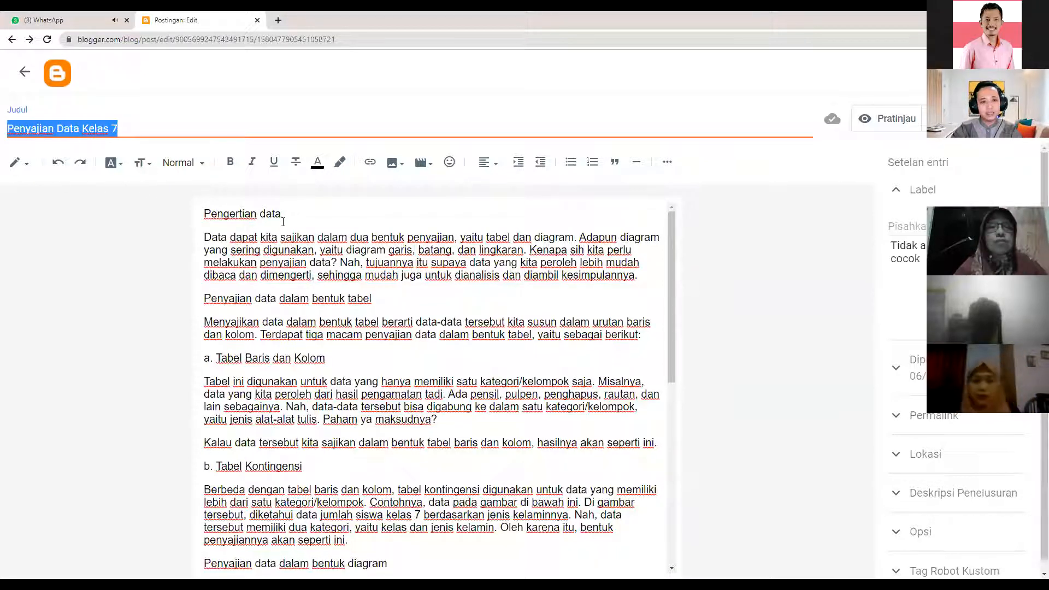
pyautogui.click(231, 213)
pyautogui.moveTo(281, 214); pyautogui.dragTo(198, 228)
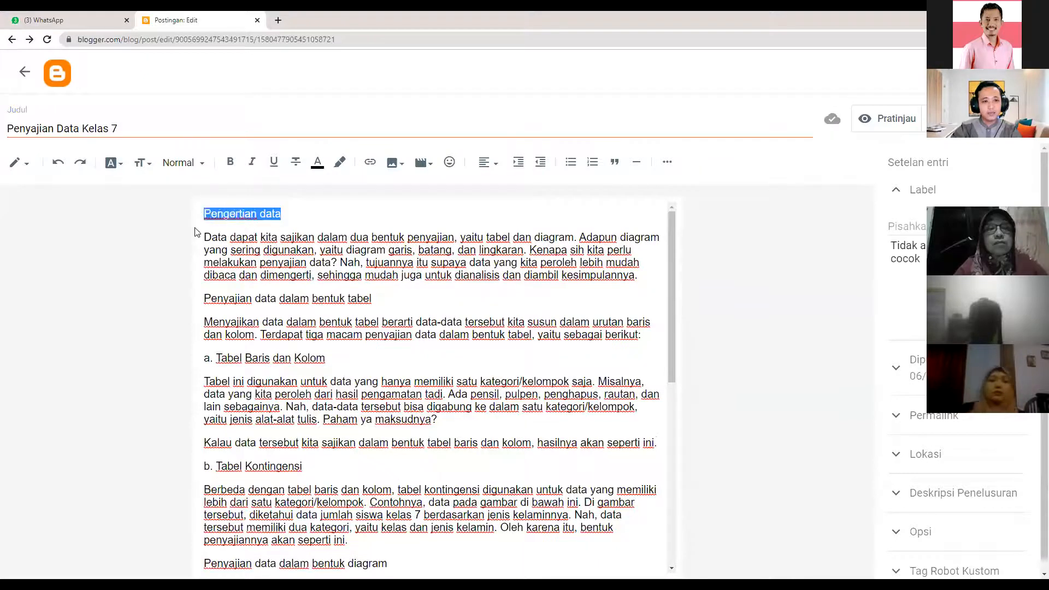
pyautogui.click(227, 230)
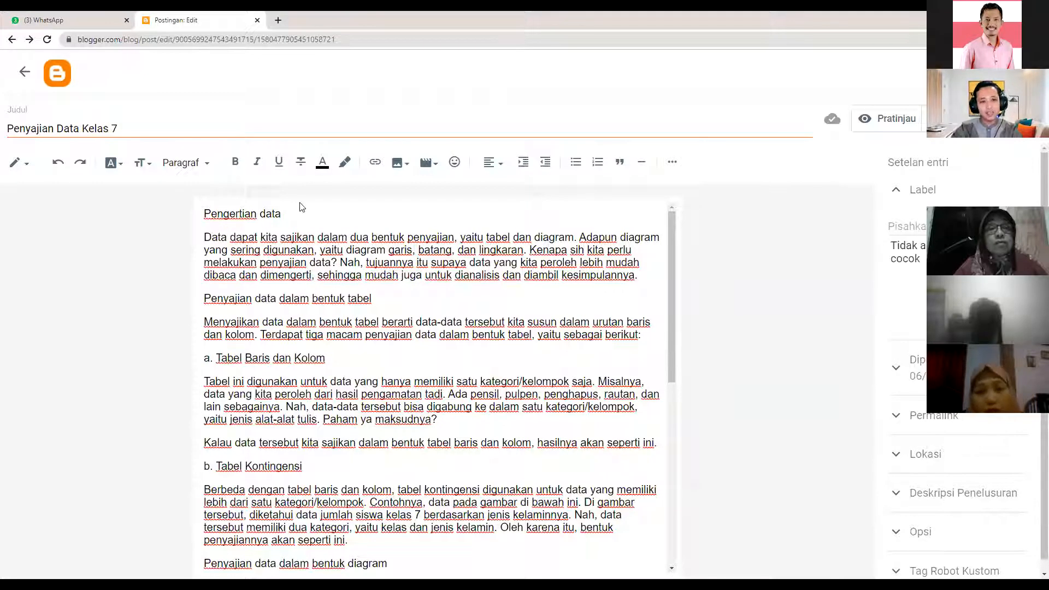
pyautogui.moveTo(279, 213); pyautogui.dragTo(204, 210)
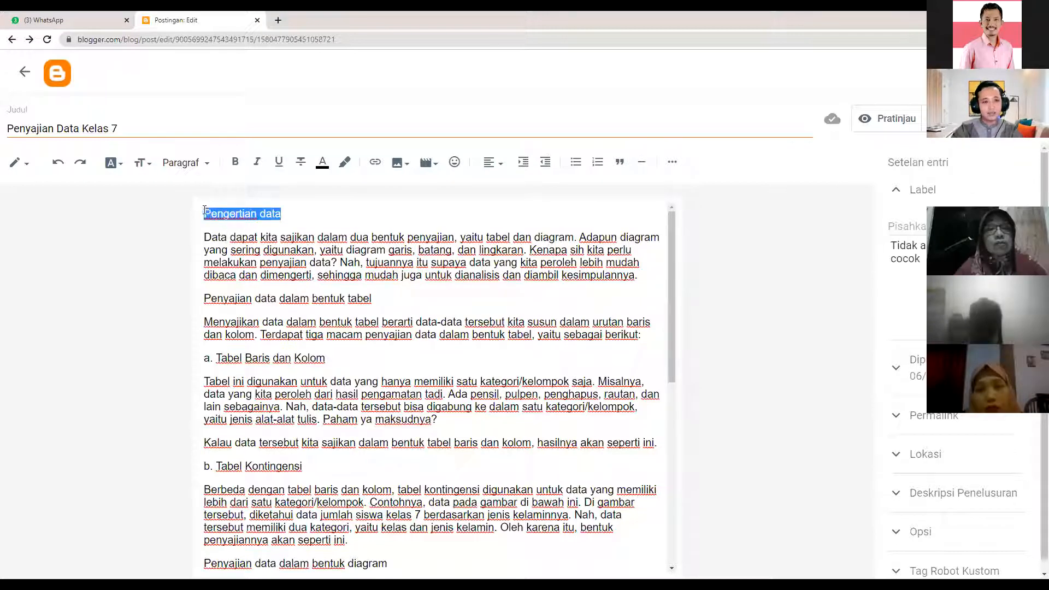
pyautogui.click(206, 166)
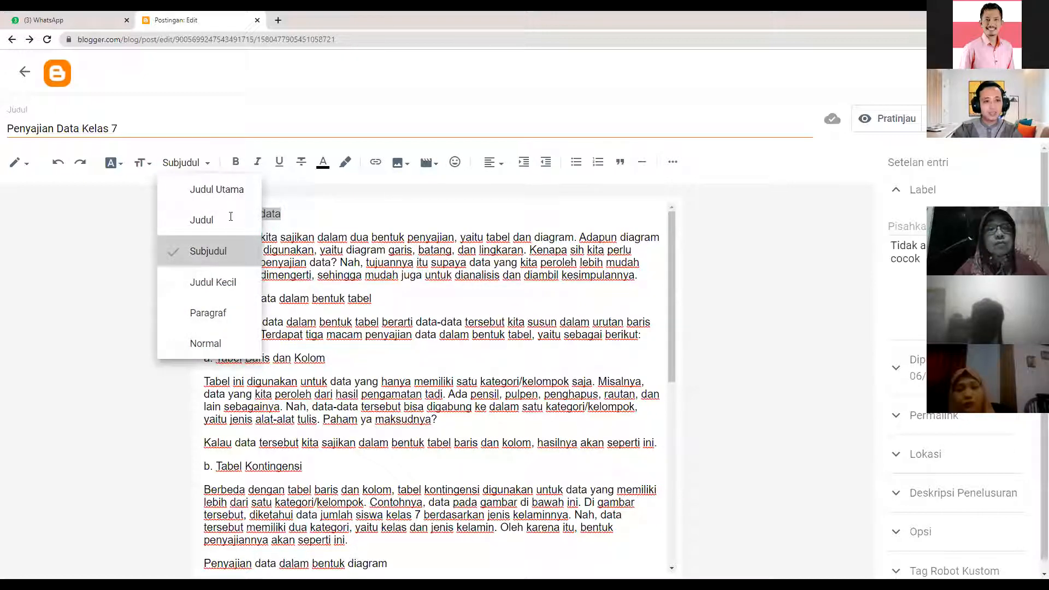
# - Make 'Pengertian data' a Subjudul subheading
pyautogui.click(219, 251)
pyautogui.click(302, 217)
pyautogui.moveTo(302, 217); pyautogui.dragTo(204, 216)
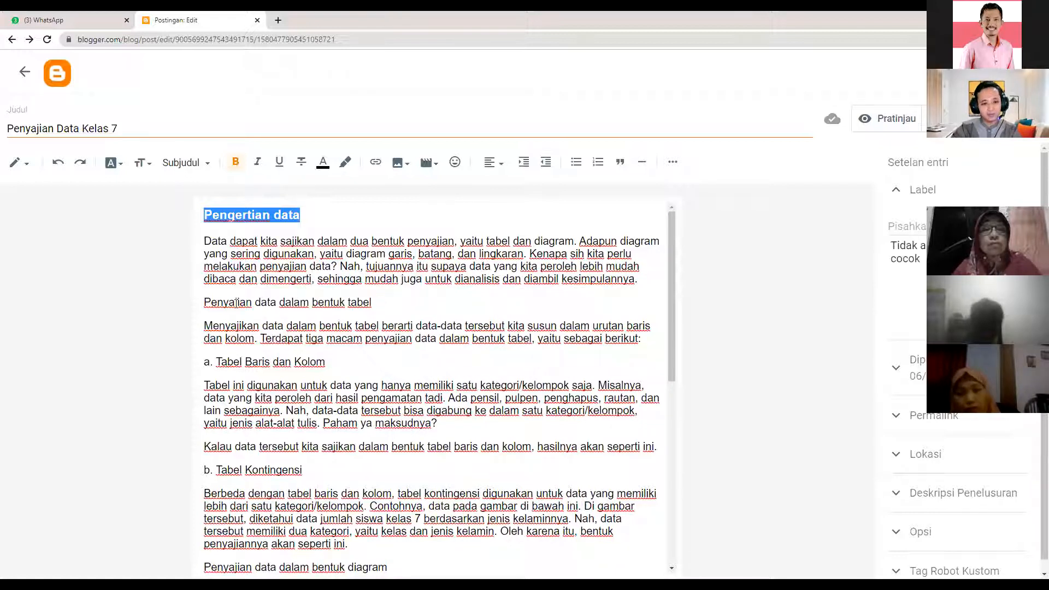
# - Set the 'Penyajian data dalam bentuk tabel' line to Subjudul as well
pyautogui.moveTo(211, 302); pyautogui.dragTo(373, 303)
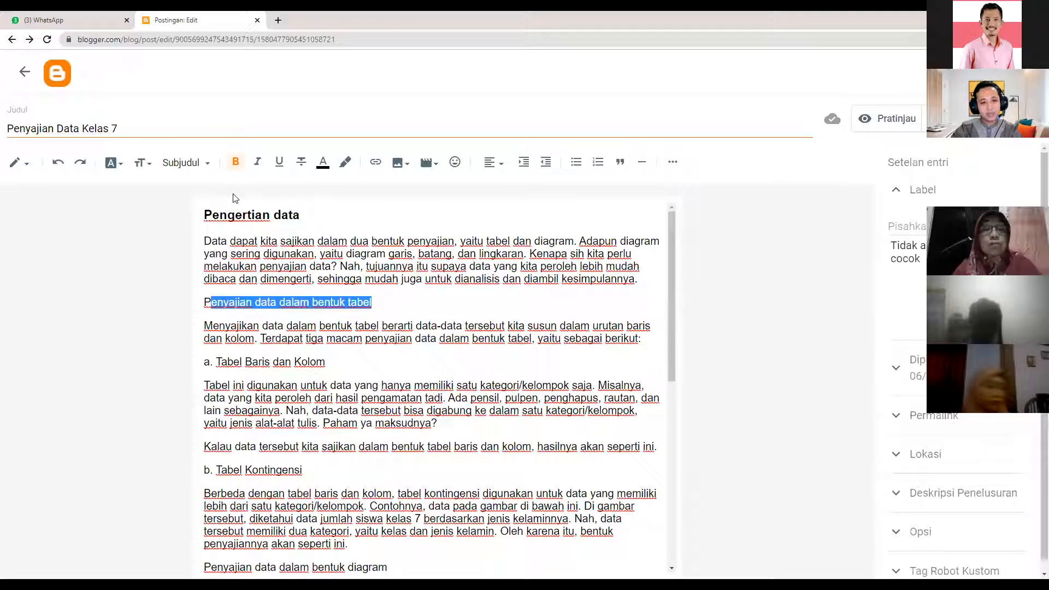
pyautogui.tripleClick(246, 306)
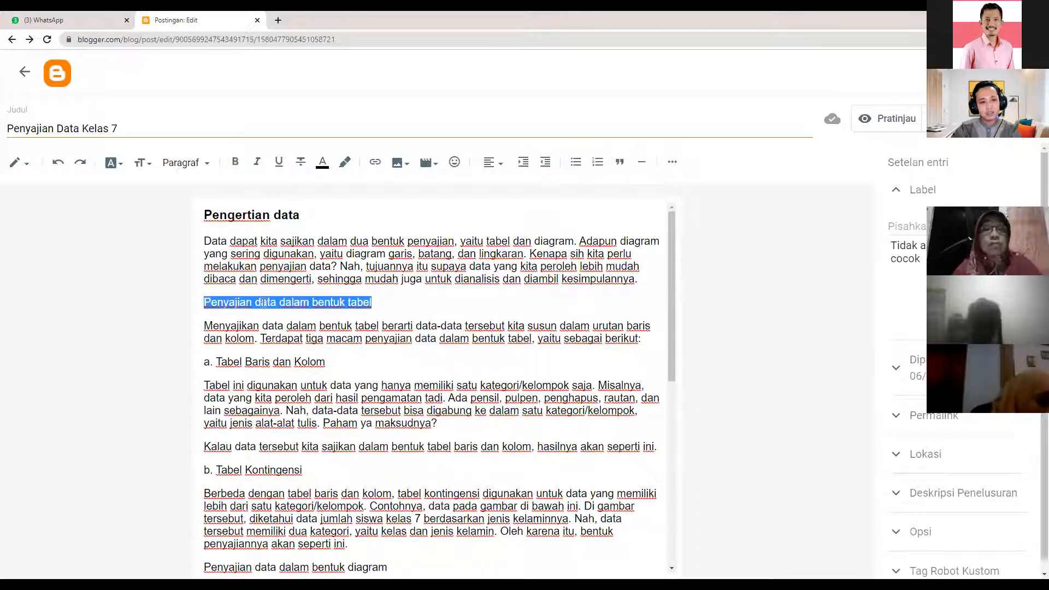
pyautogui.click(196, 164)
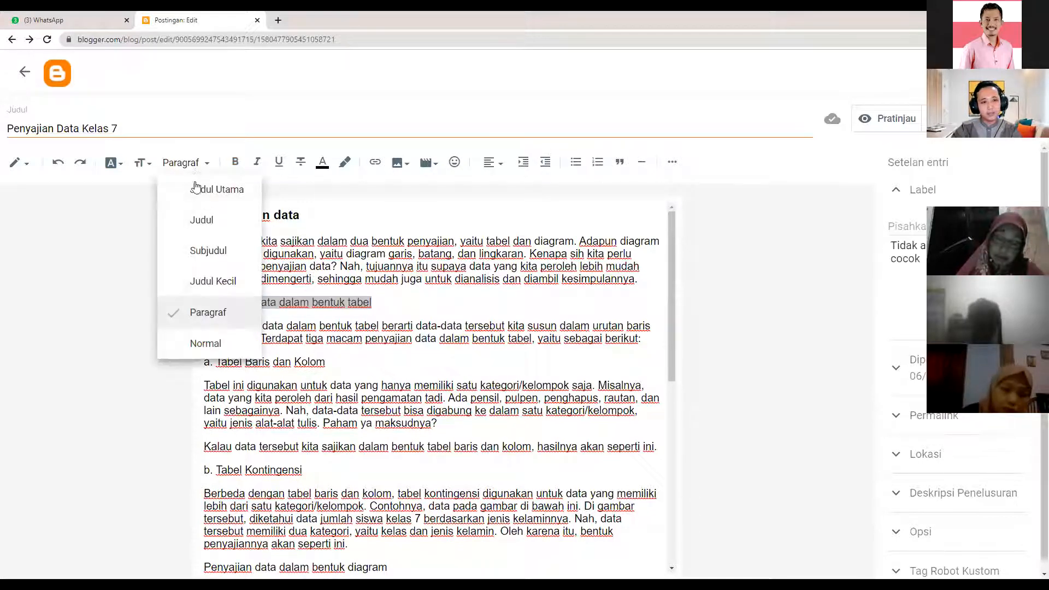
pyautogui.click(206, 252)
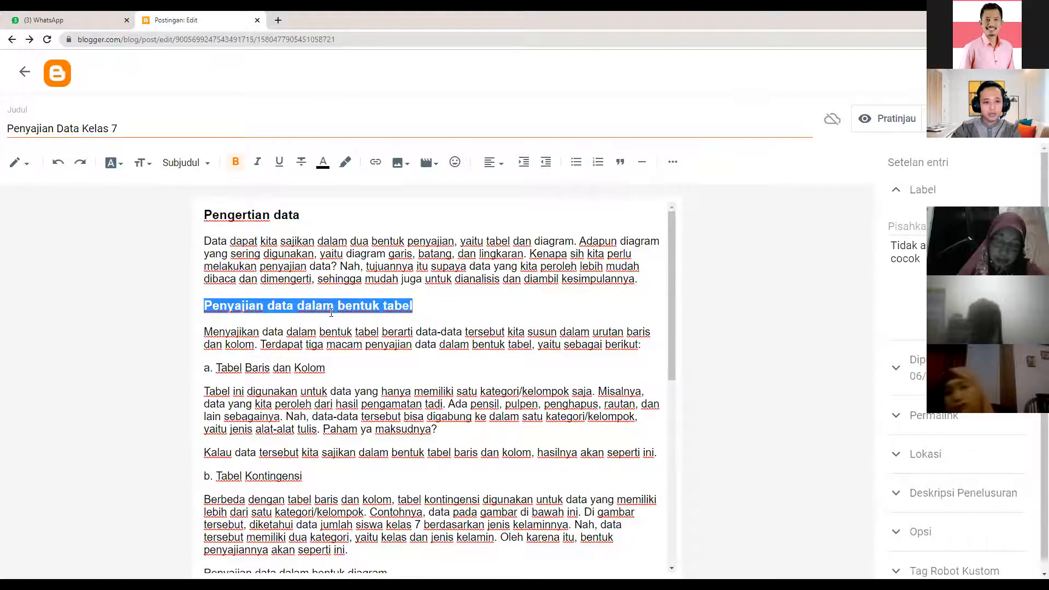
pyautogui.scroll(-1, 328, 314)
pyautogui.moveTo(326, 313); pyautogui.dragTo(199, 310)
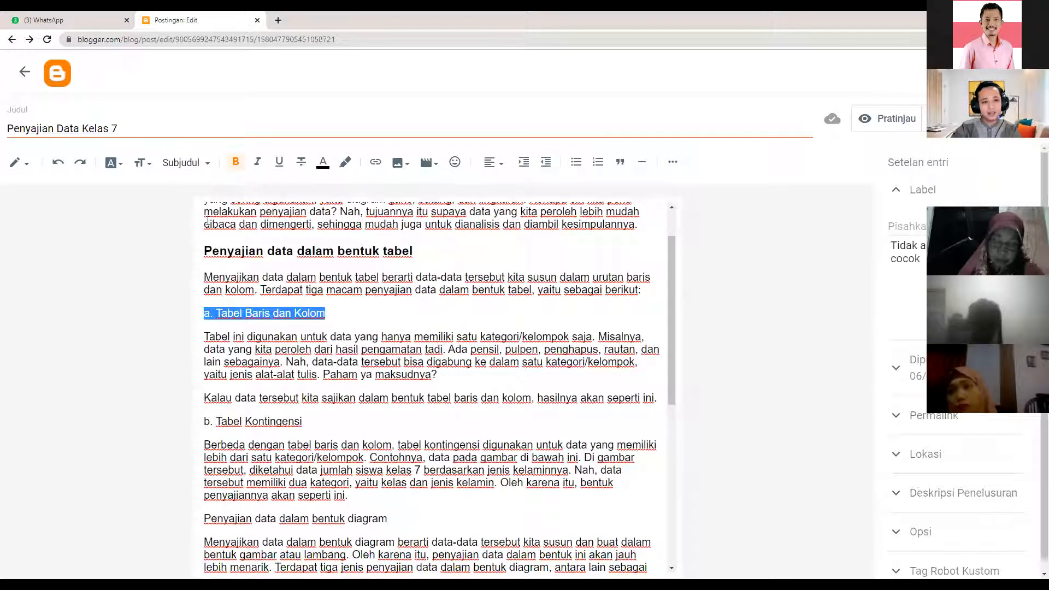
# - Apply the Judul Kecil style to 'a. Tabel Baris dan Kolom' and 'b. Tabel Kontingensi'
pyautogui.click(203, 283)
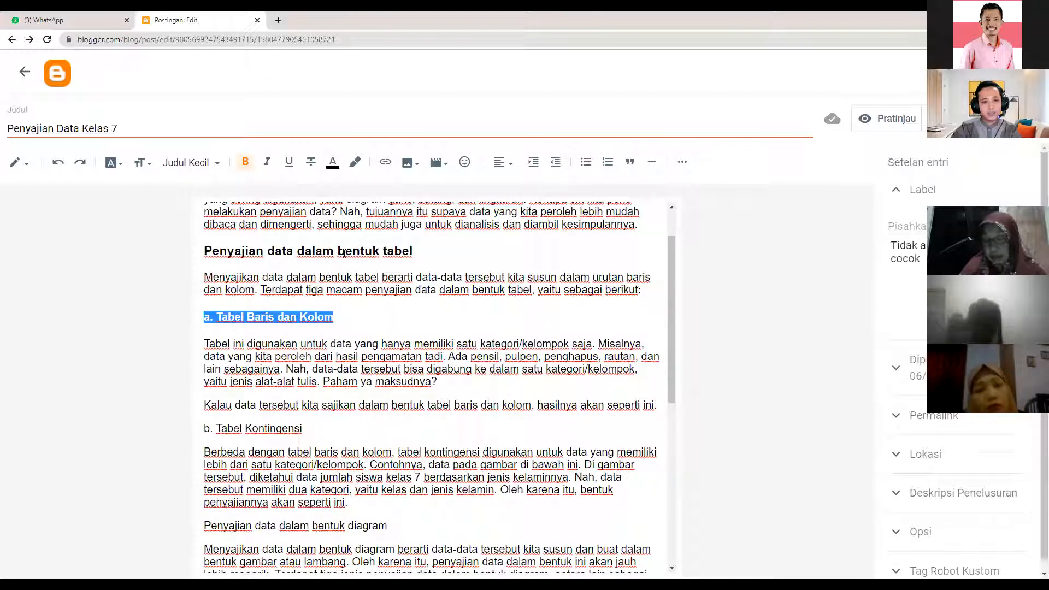
pyautogui.tripleClick(289, 427)
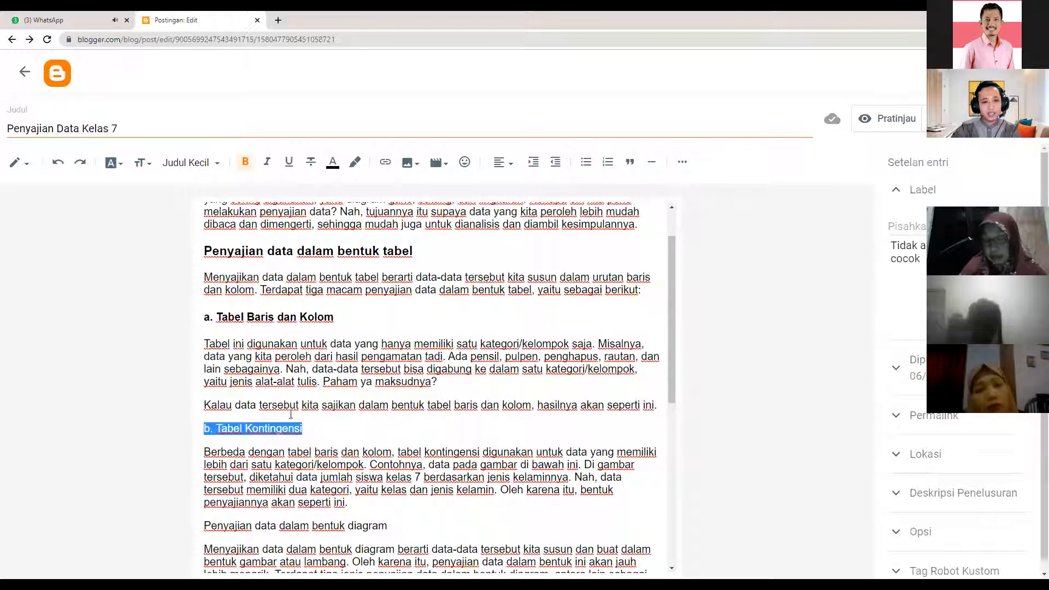
pyautogui.click(206, 172)
pyautogui.click(209, 280)
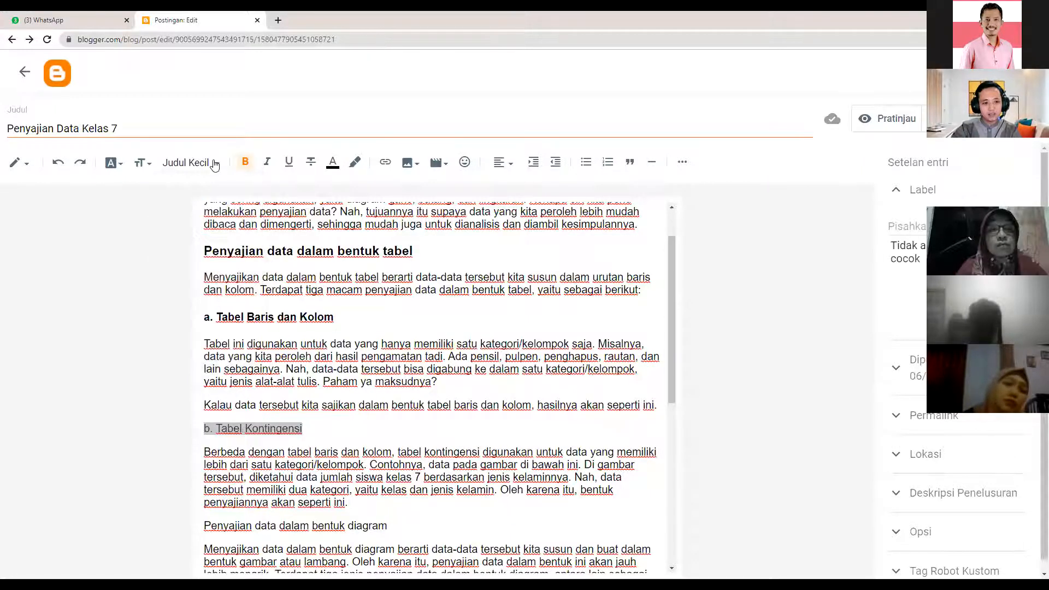
pyautogui.click(206, 173)
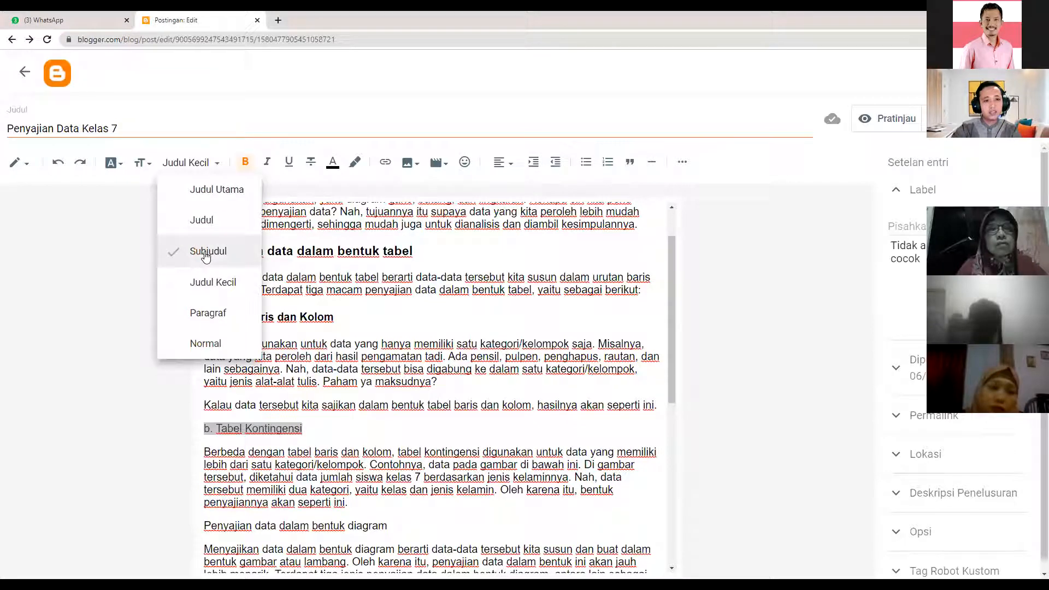
pyautogui.click(206, 254)
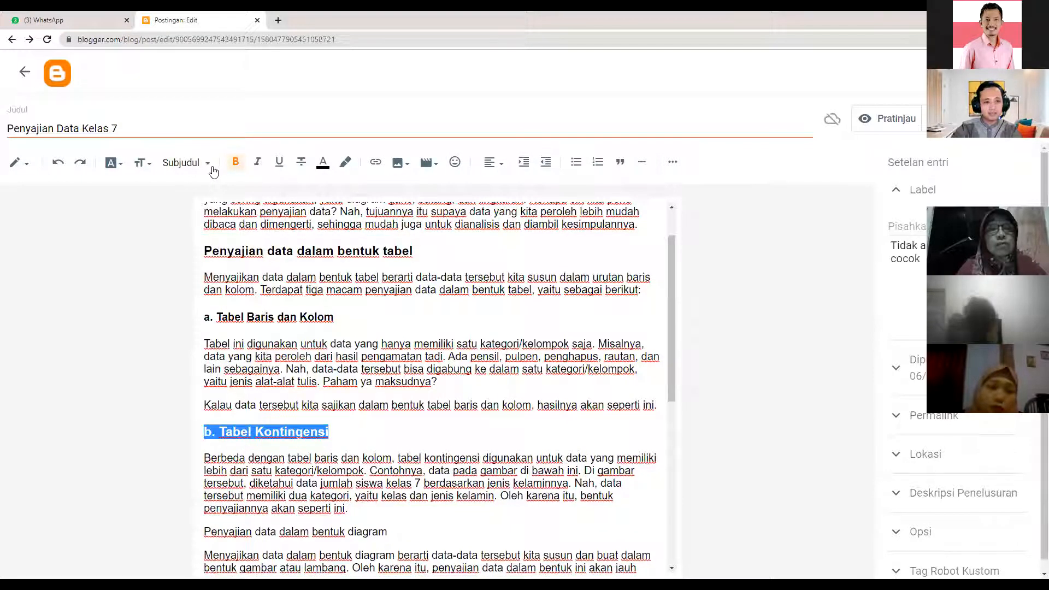
pyautogui.click(211, 165)
pyautogui.click(202, 281)
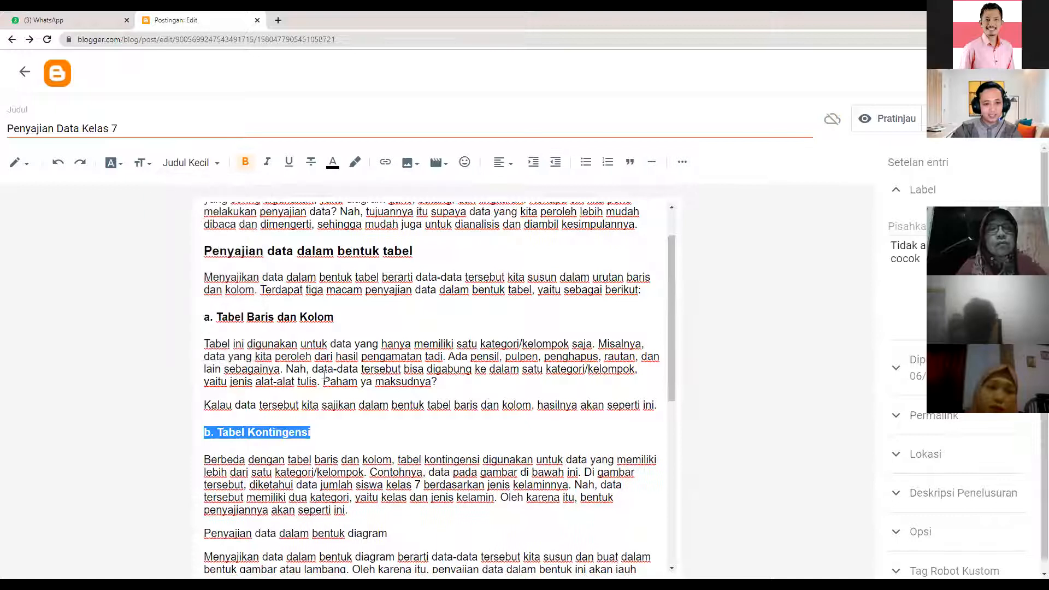
pyautogui.click(329, 427)
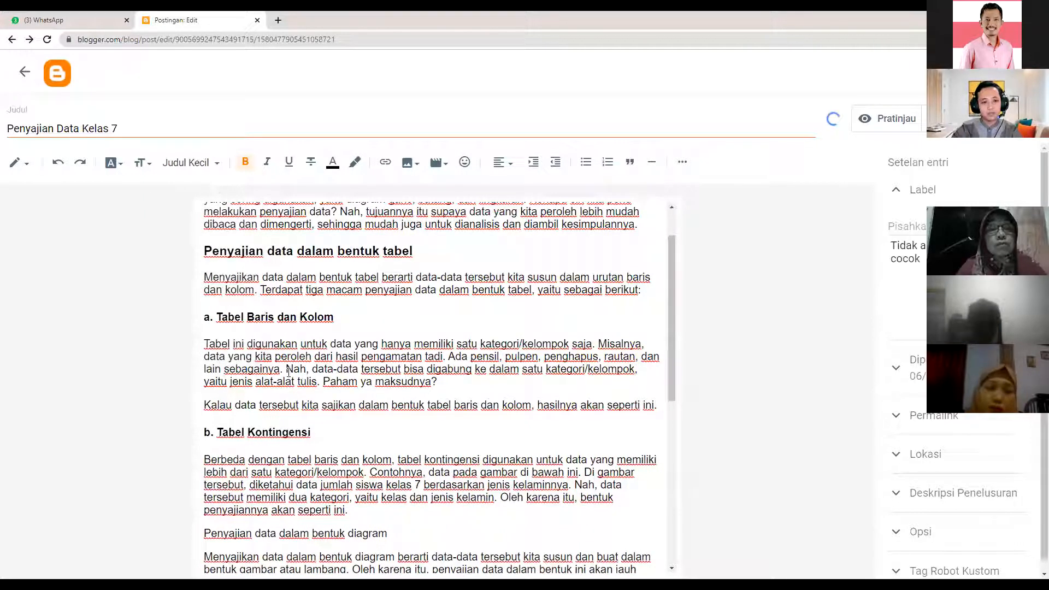
pyautogui.scroll(-3, 344, 299)
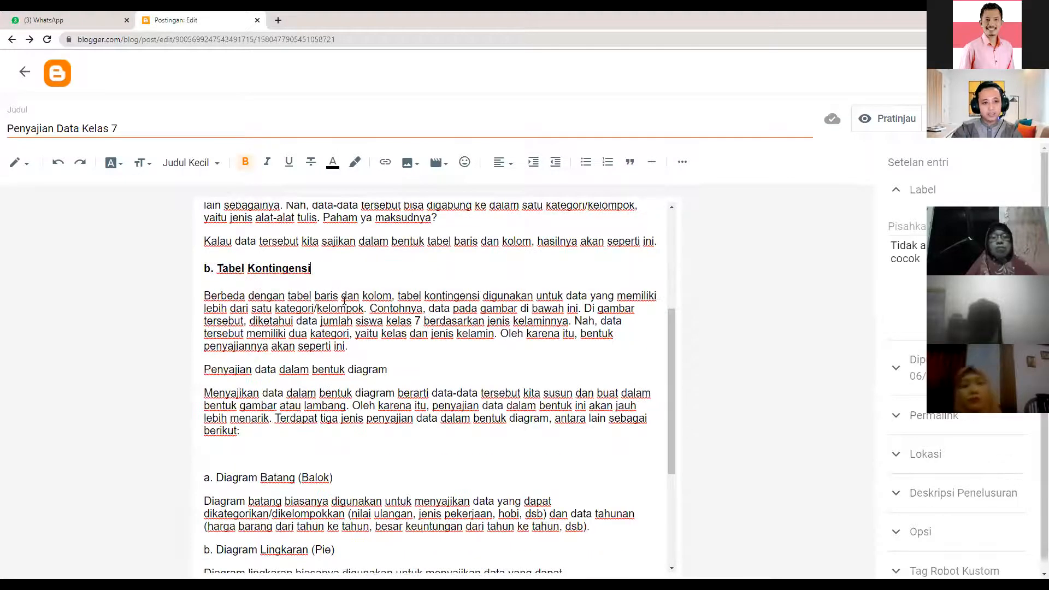
pyautogui.scroll(4, 377, 306)
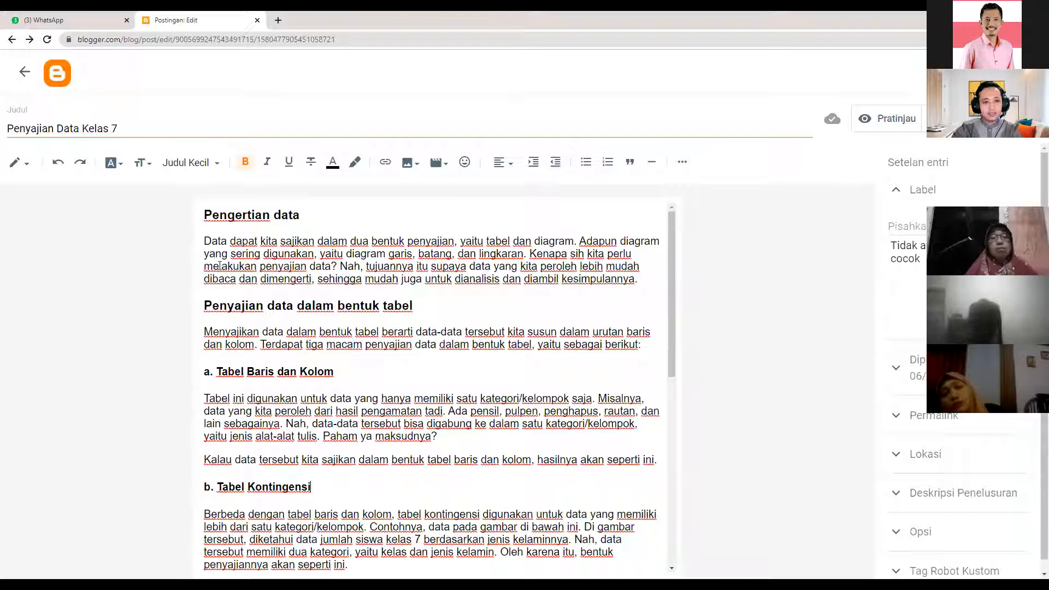
pyautogui.scroll(-6, 193, 201)
pyautogui.click(207, 173)
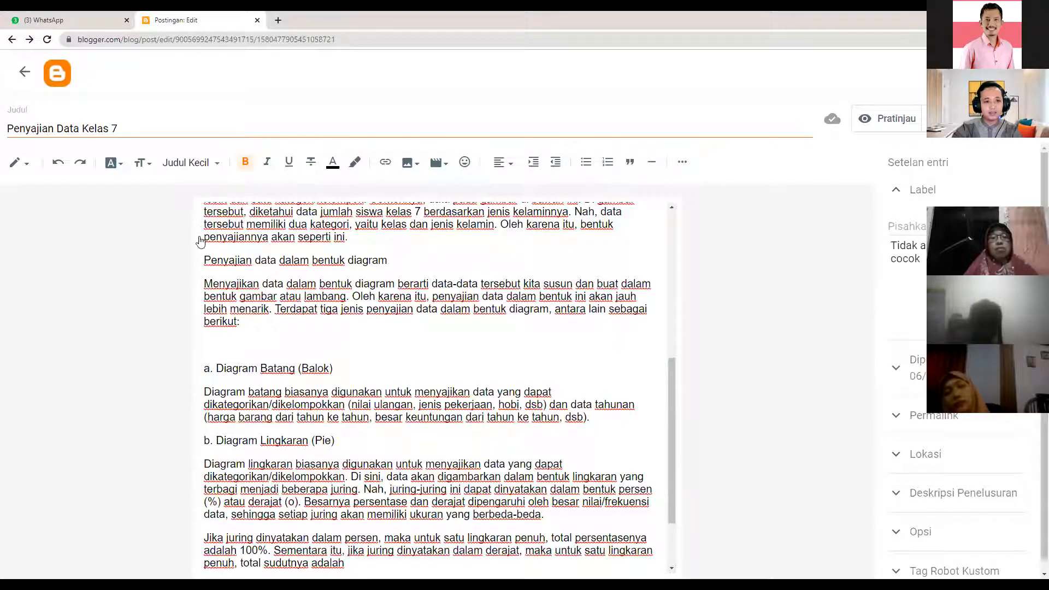
pyautogui.click(199, 252)
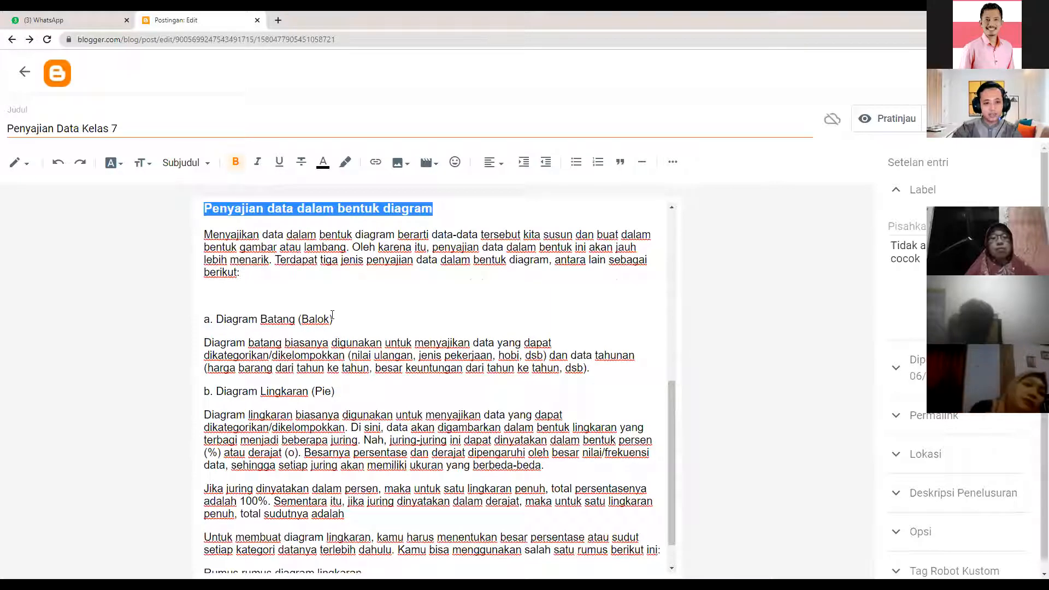
pyautogui.moveTo(333, 319); pyautogui.dragTo(249, 319)
pyautogui.click(205, 174)
pyautogui.click(211, 282)
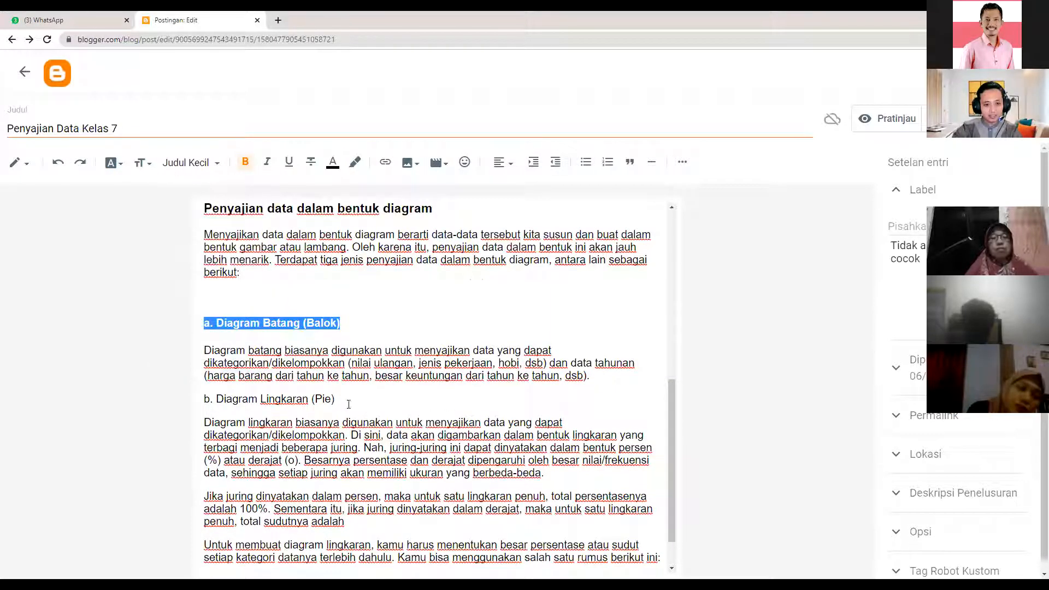
pyautogui.moveTo(335, 399); pyautogui.dragTo(198, 407)
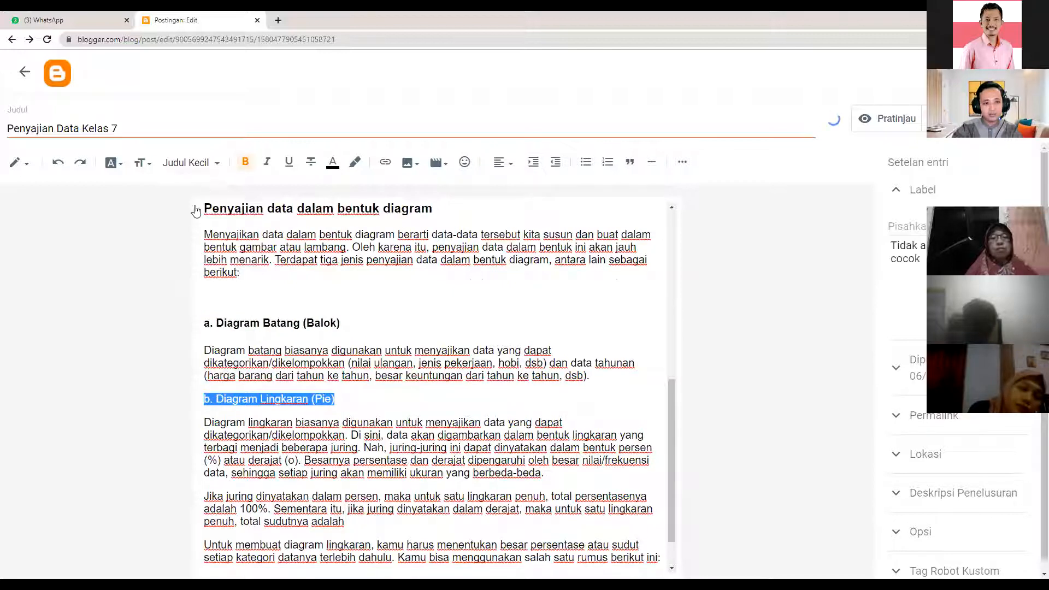
pyautogui.click(191, 162)
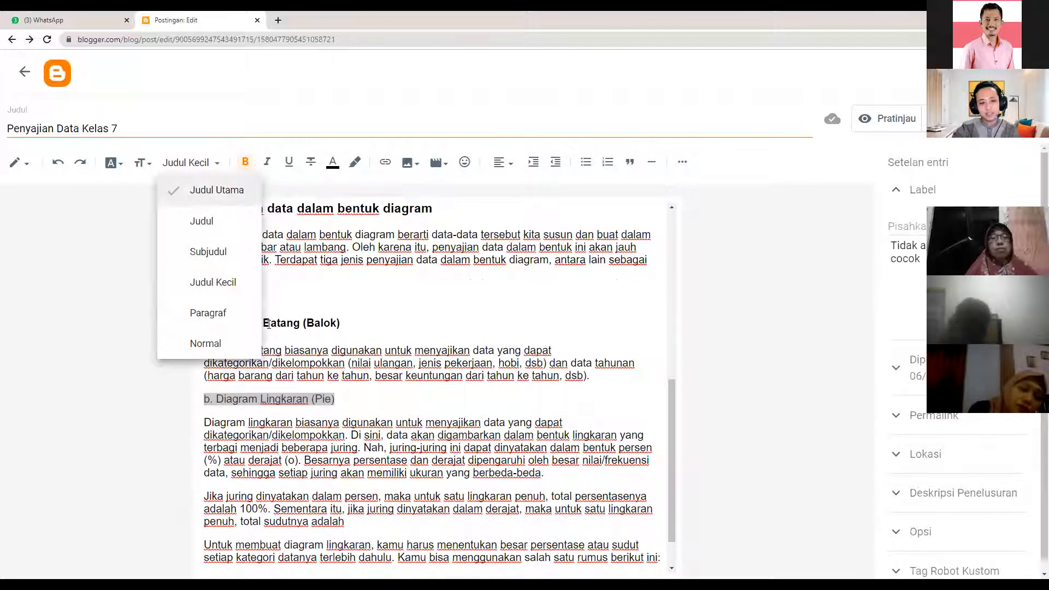
pyautogui.click(160, 106)
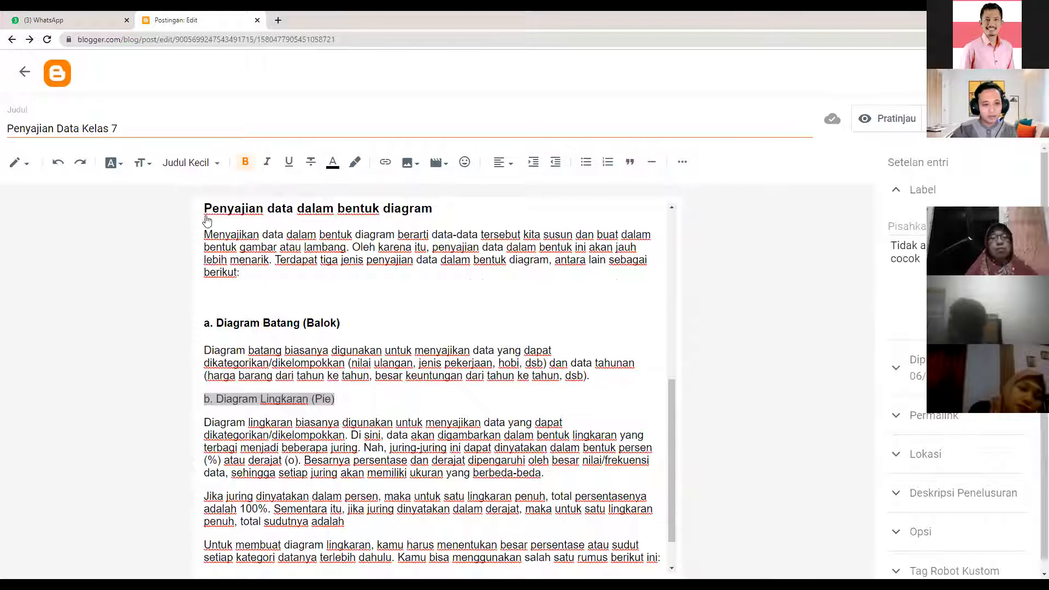
pyautogui.click(206, 249)
pyautogui.click(198, 164)
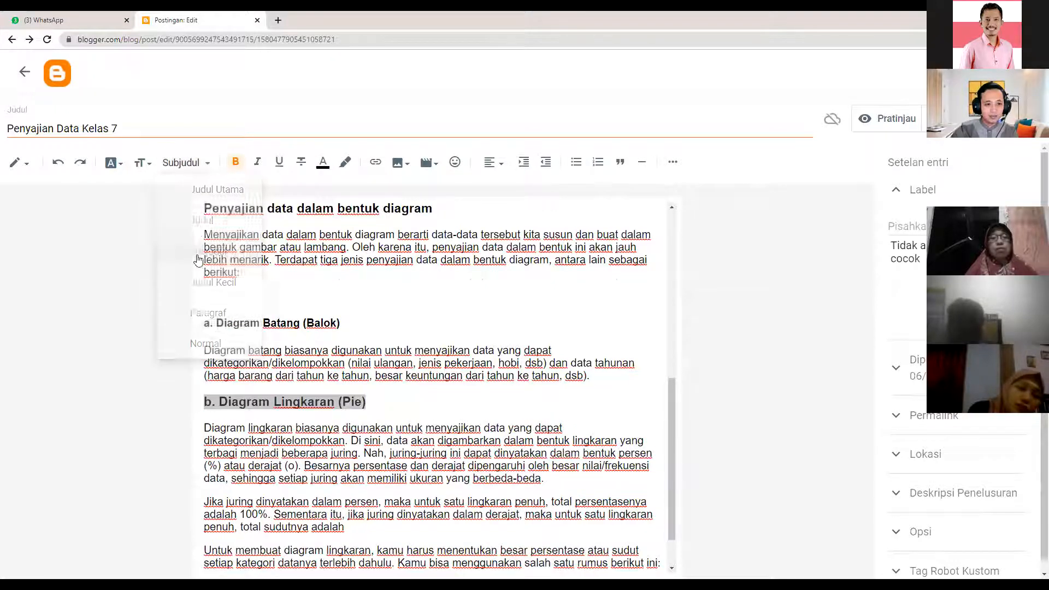
pyautogui.click(202, 281)
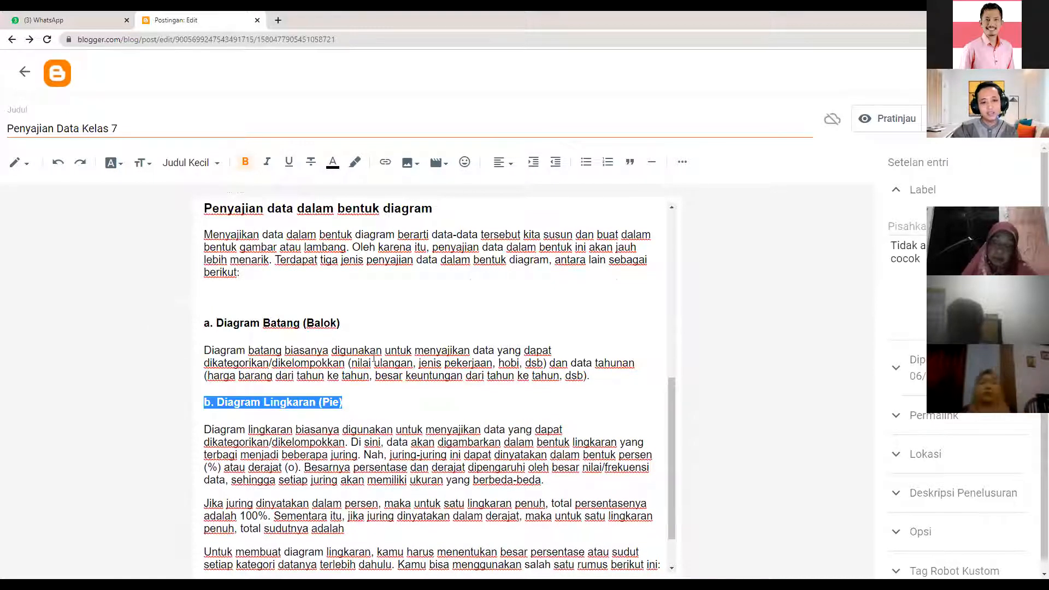
pyautogui.scroll(-1, 374, 358)
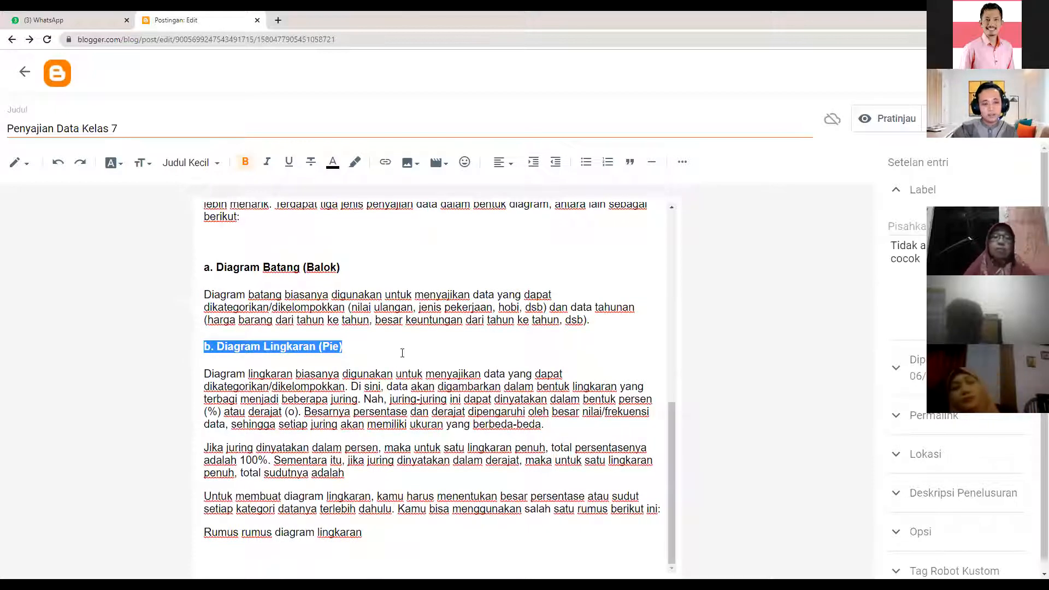
pyautogui.scroll(8, 400, 281)
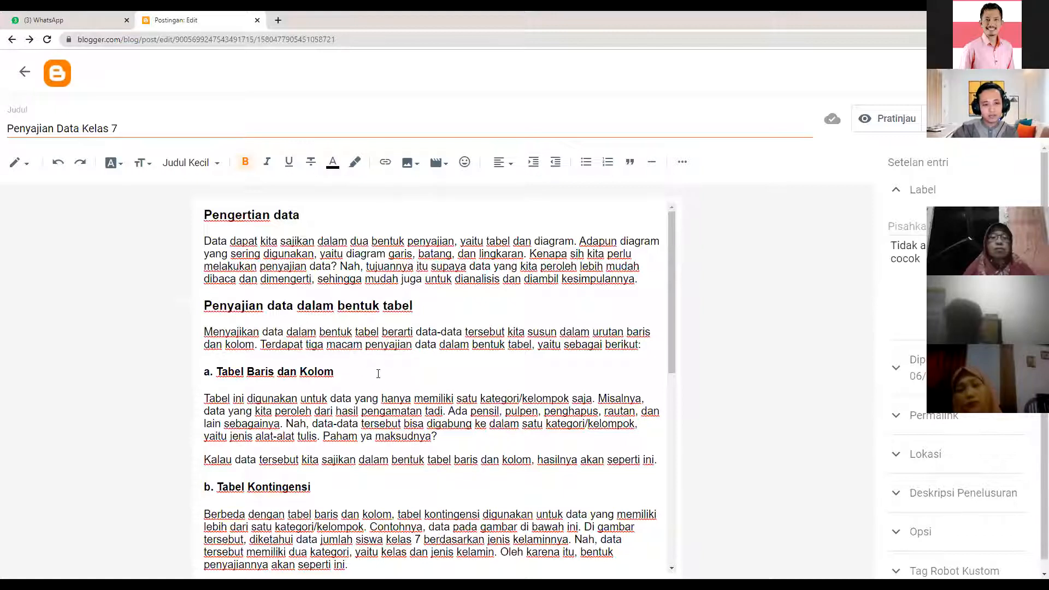
pyautogui.scroll(-1, 378, 373)
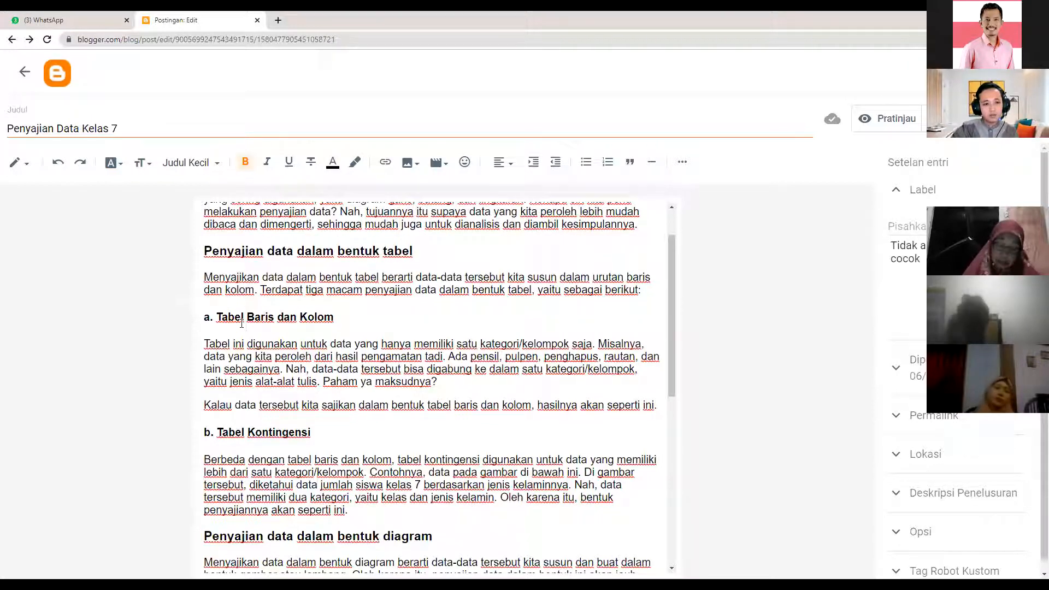
pyautogui.scroll(-1, 367, 354)
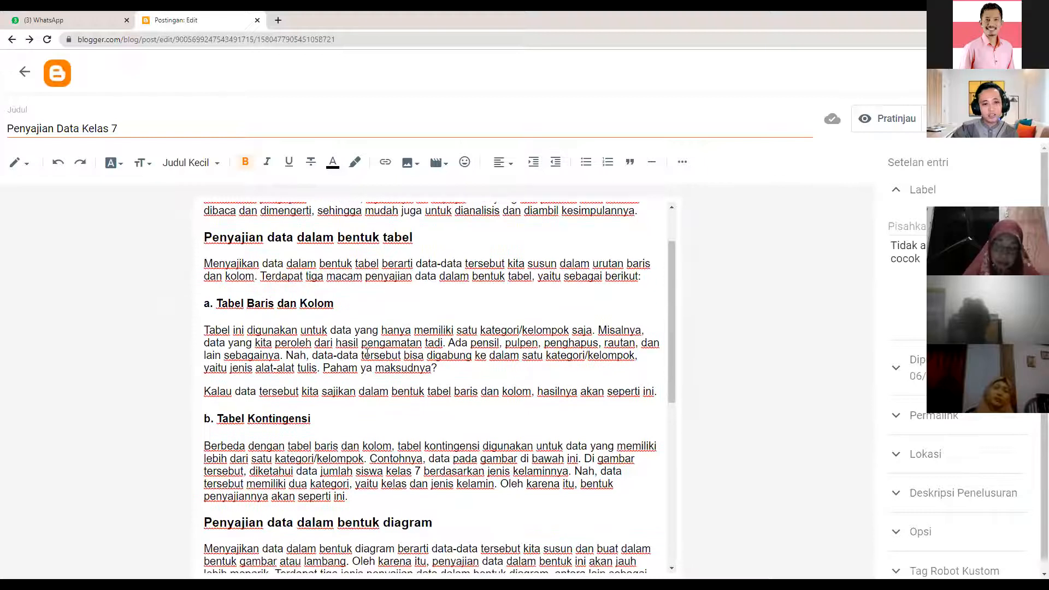
pyautogui.scroll(-3, 365, 346)
pyautogui.click(365, 343)
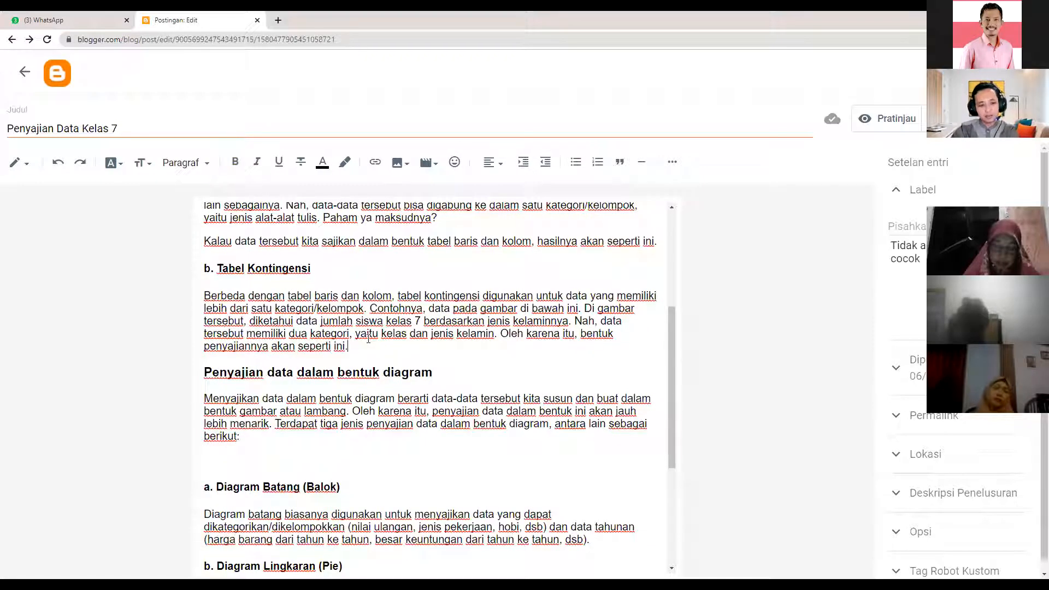
# - Add a blank line after 'seperti ini.' and bring up the Upload dari komputer image dialog
pyautogui.press('Return')
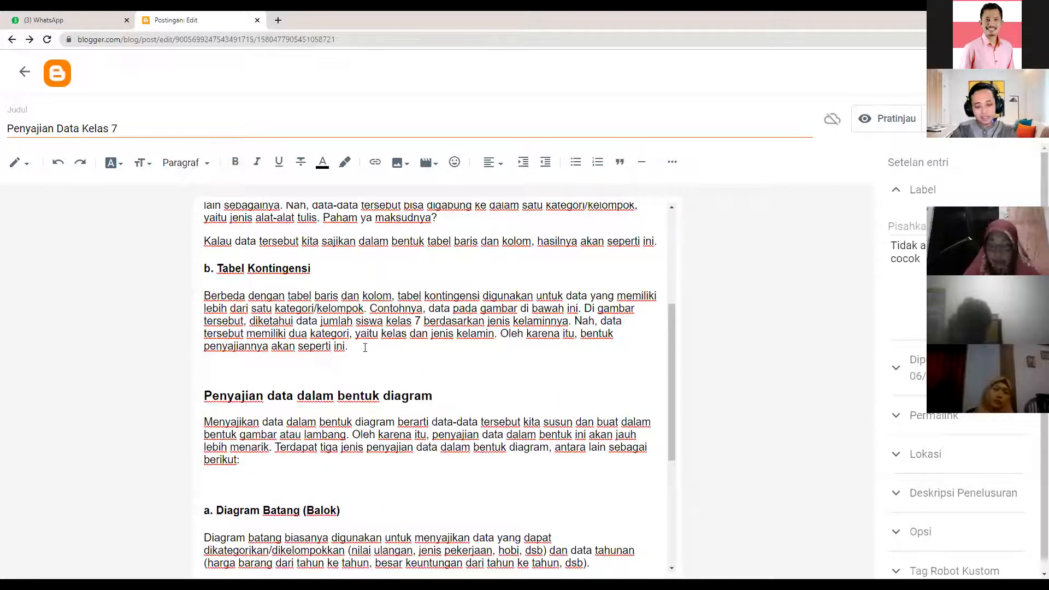
pyautogui.press('BackSpace')
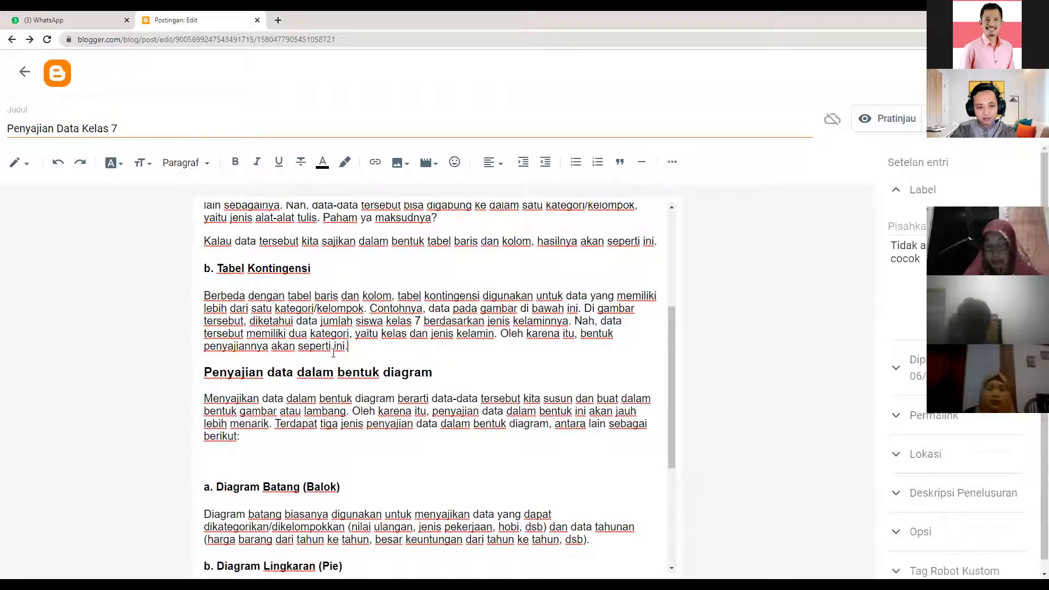
pyautogui.press('Return')
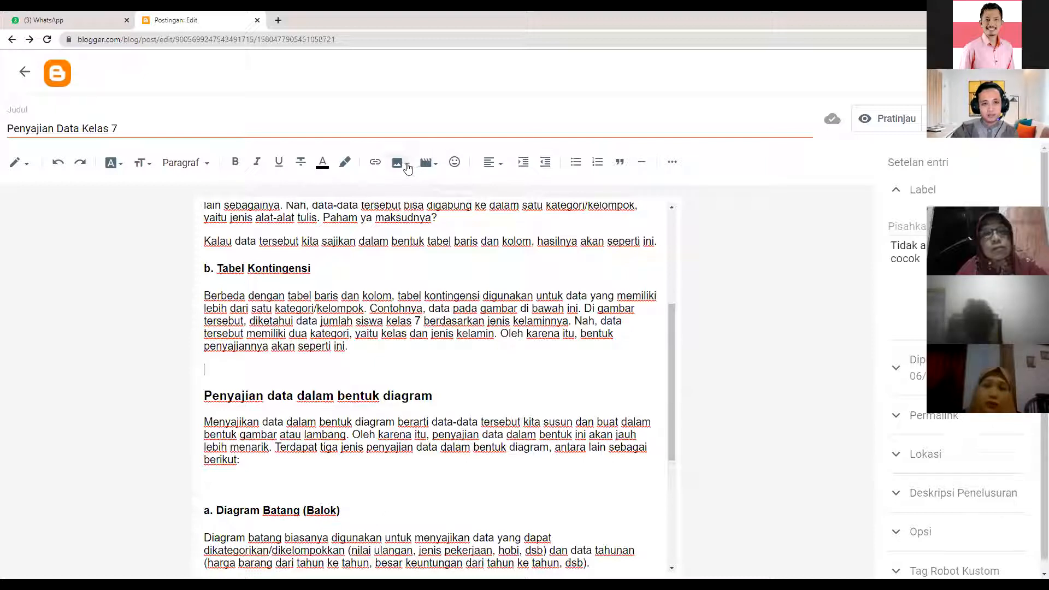
pyautogui.click(406, 164)
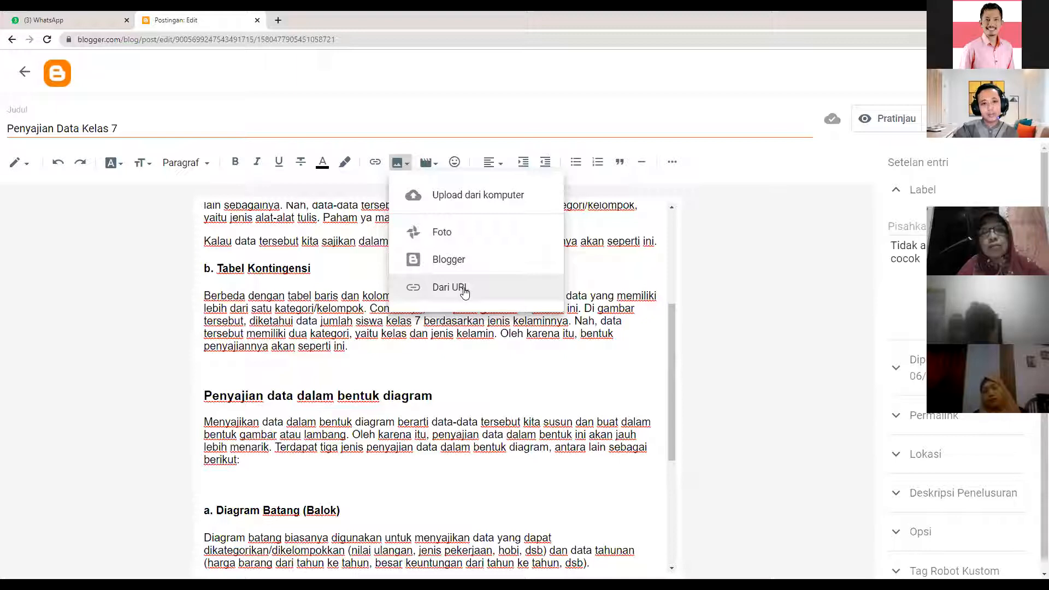
pyautogui.click(465, 198)
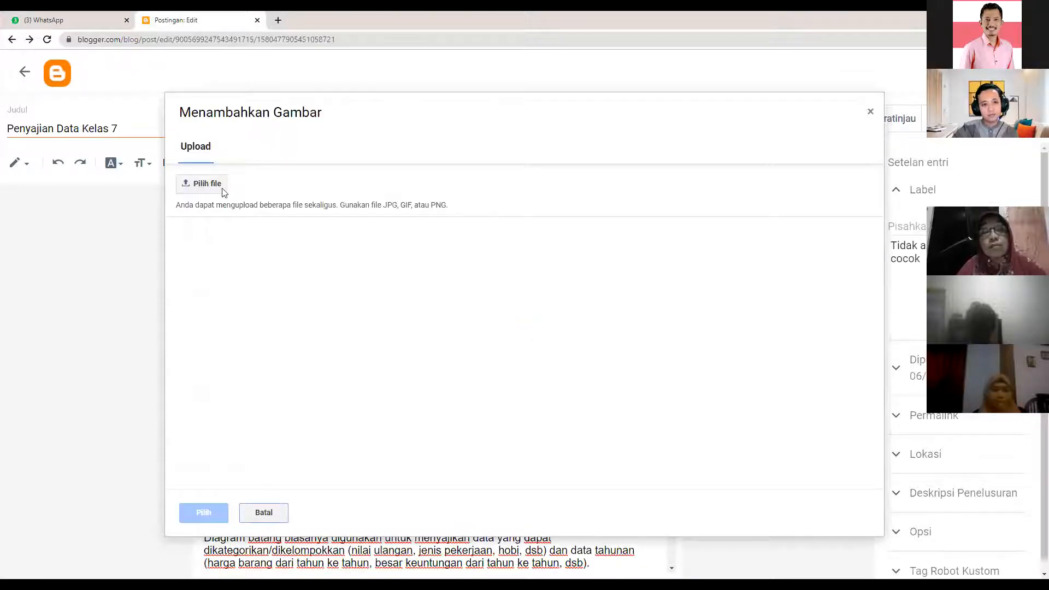
# - Upload kontingensi.png from the computer and insert it into the post
pyautogui.click(200, 183)
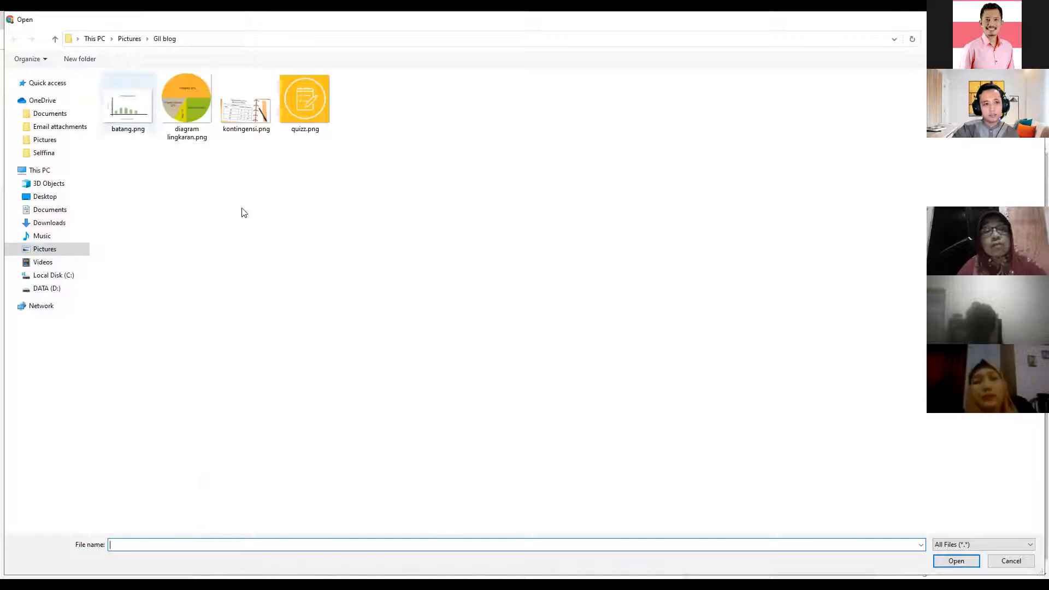
pyautogui.click(231, 111)
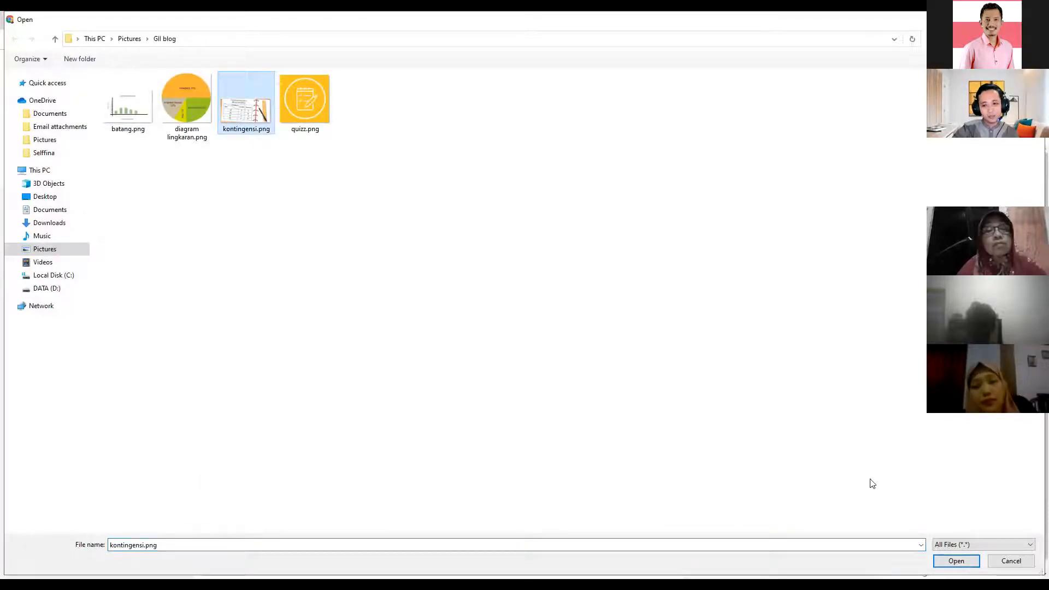
pyautogui.click(952, 563)
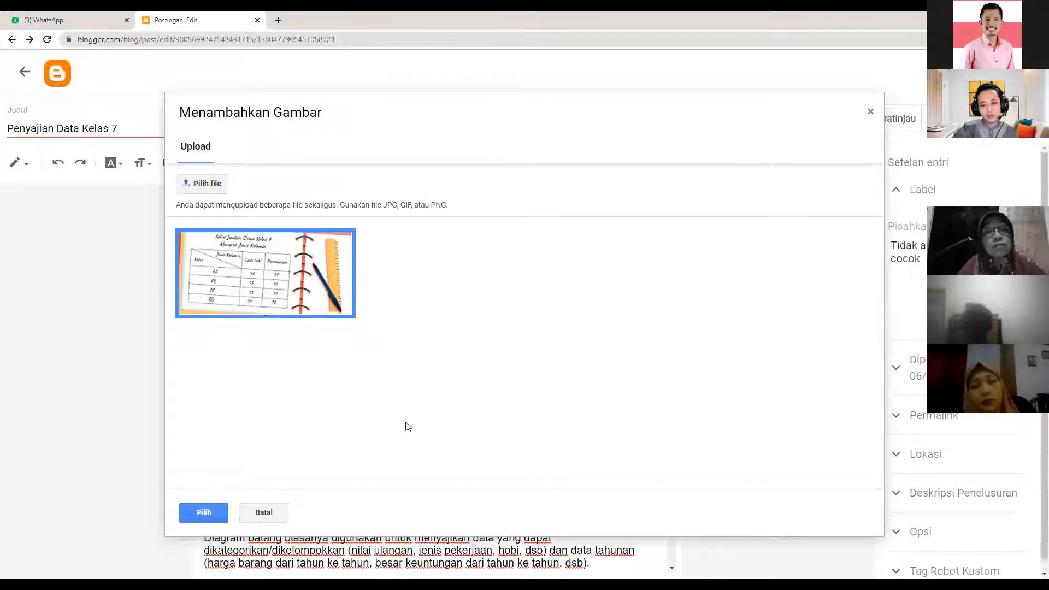
pyautogui.click(262, 296)
pyautogui.click(255, 296)
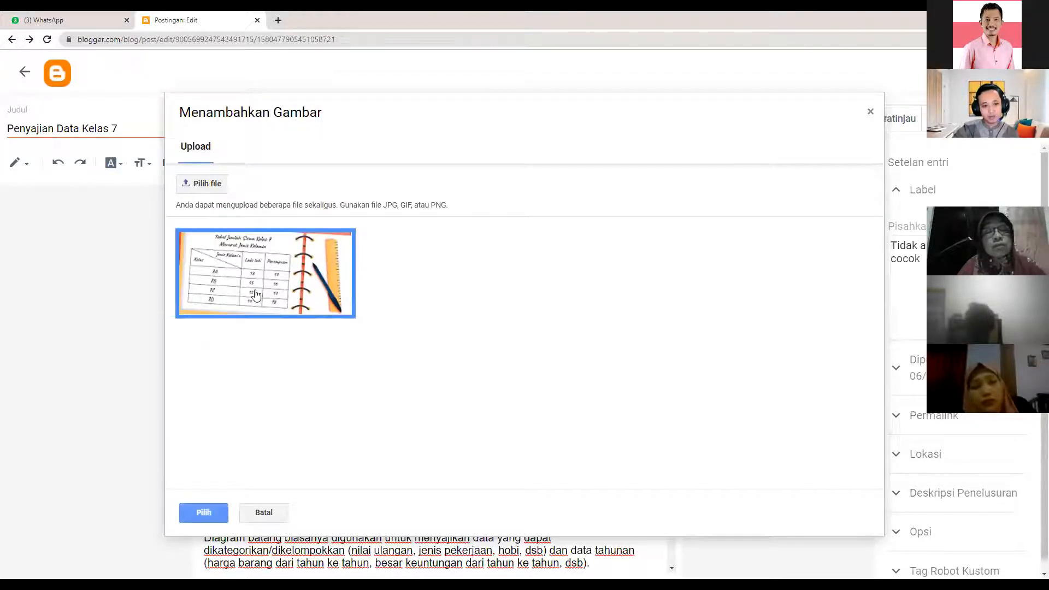
pyautogui.click(203, 513)
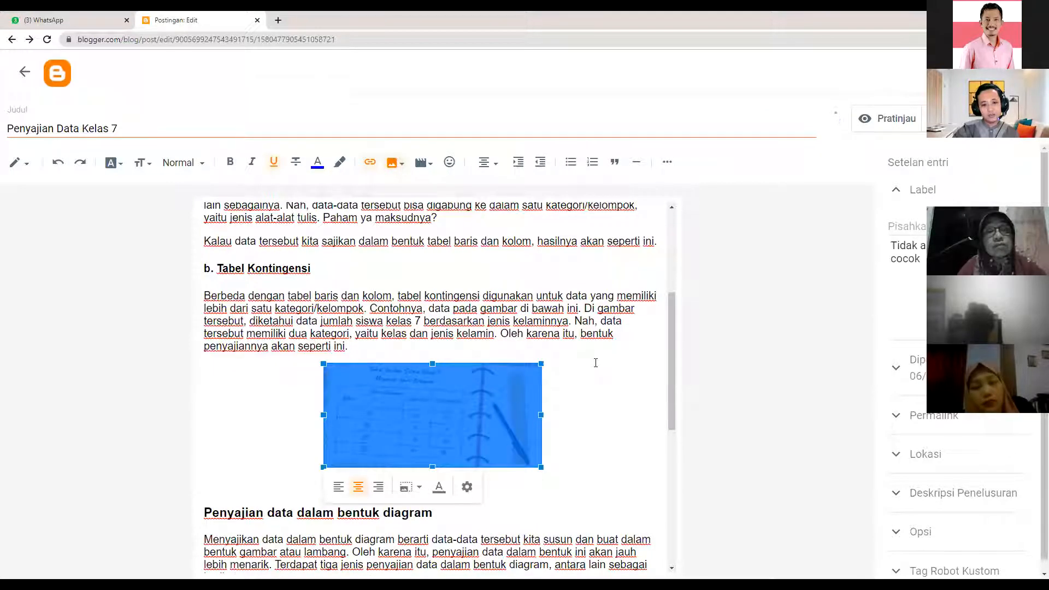
# - Centre the kontingensi table image on its own line
pyautogui.scroll(-1, 596, 368)
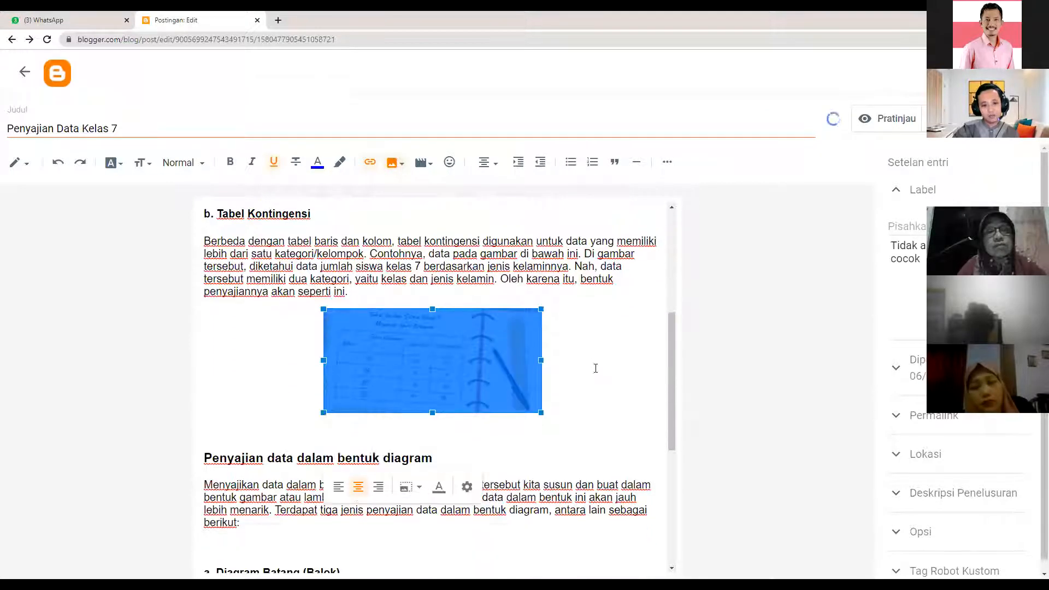
pyautogui.click(339, 488)
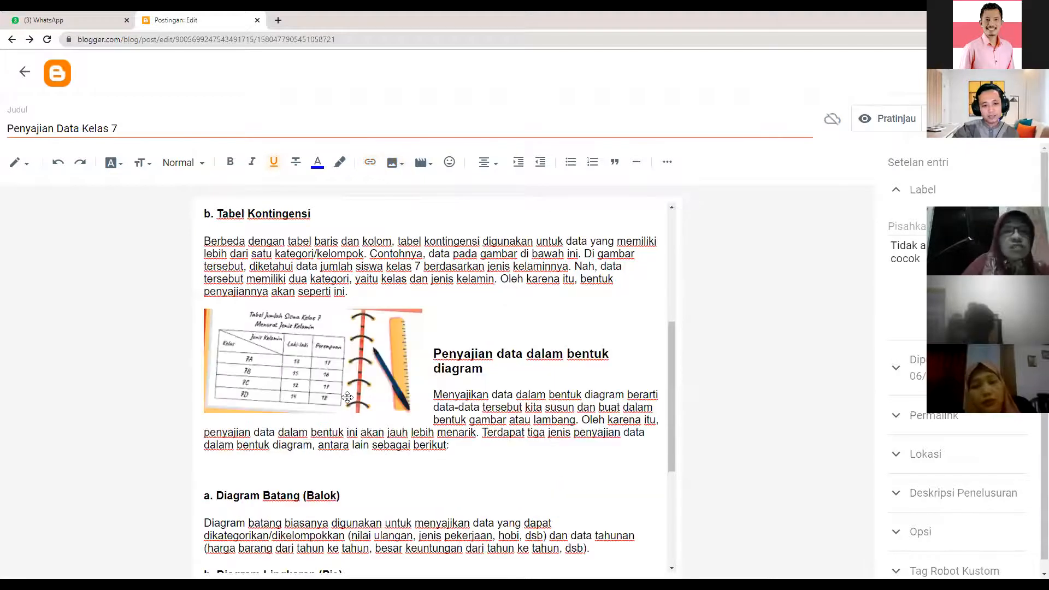
pyautogui.click(324, 411)
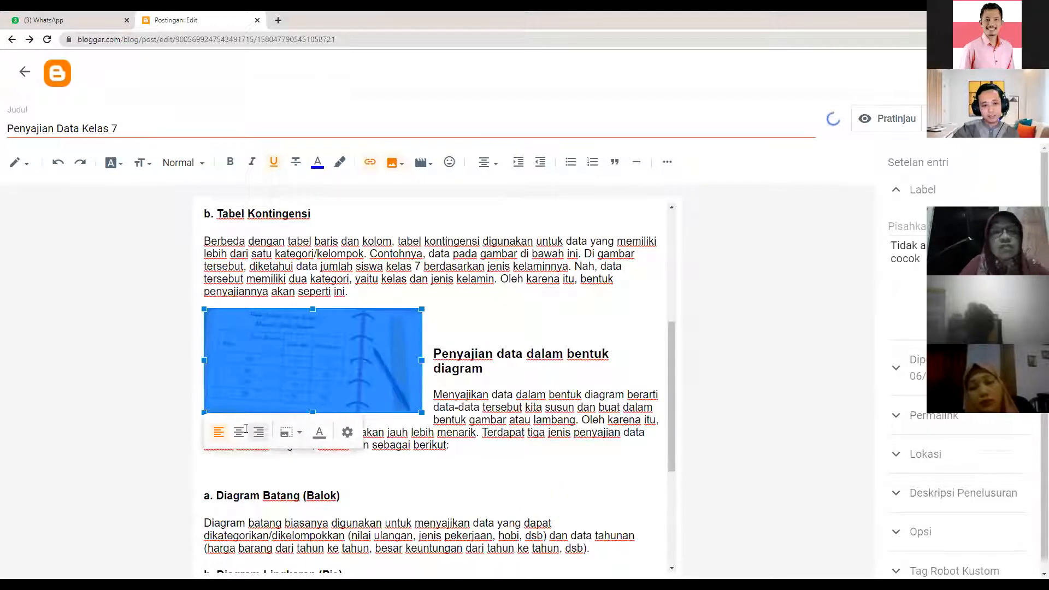
pyautogui.click(246, 428)
pyautogui.click(421, 351)
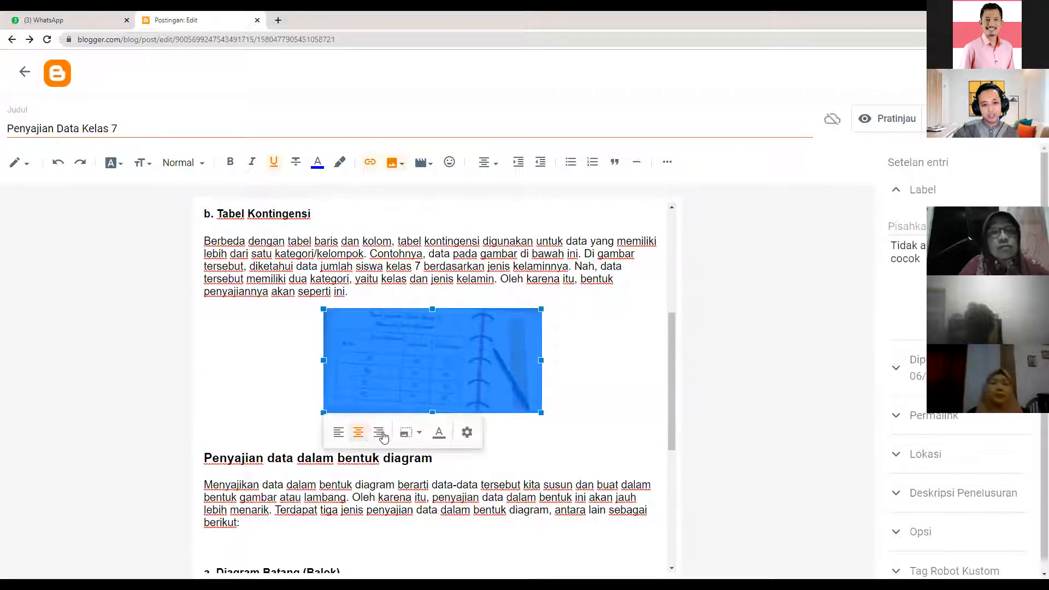
# - Set the table image to Sedang size and add a caption line beneath it
pyautogui.click(419, 435)
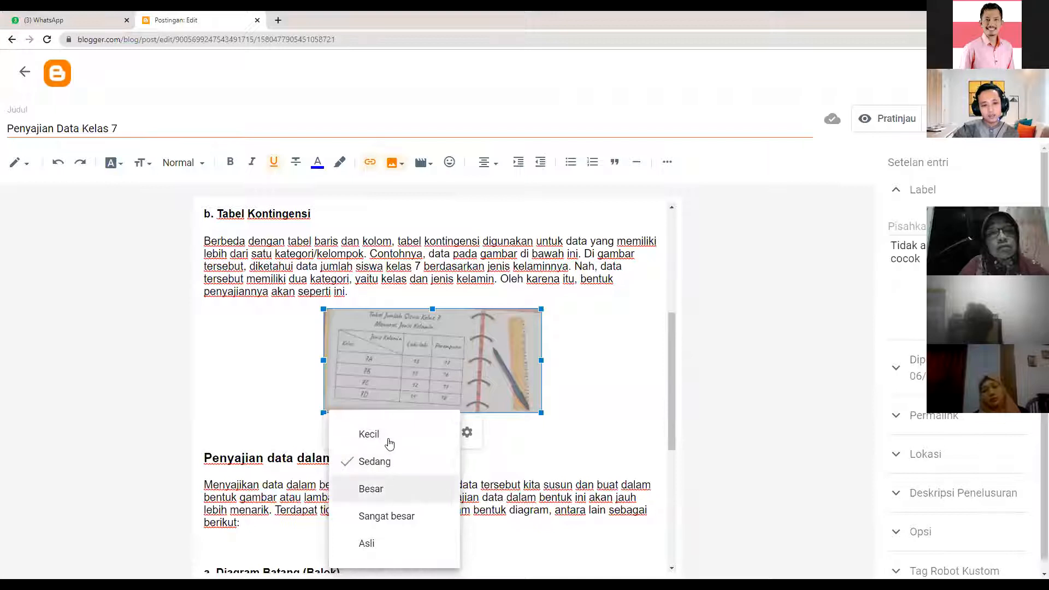
pyautogui.click(386, 488)
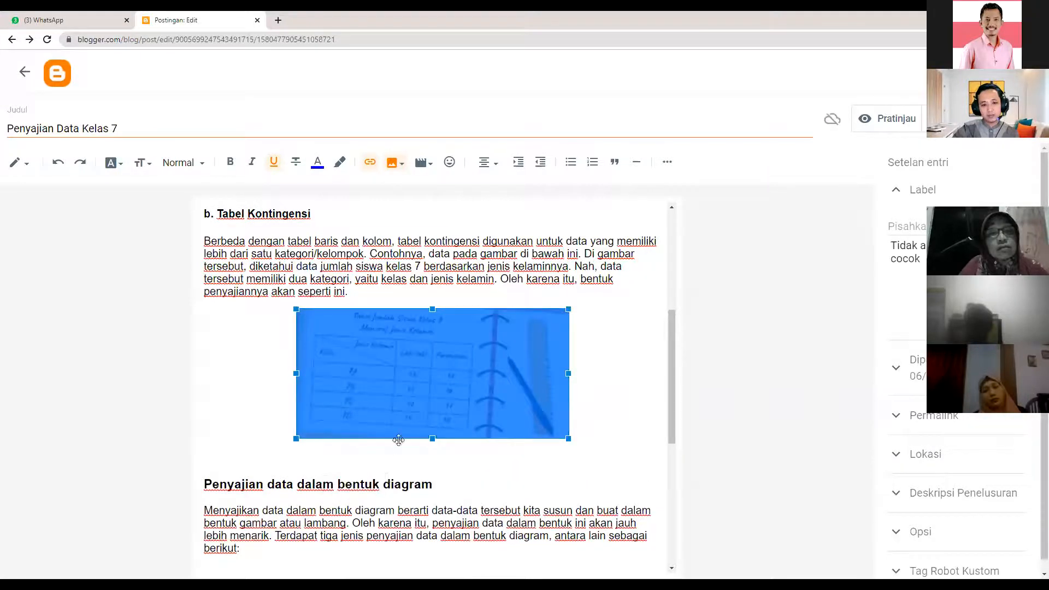
pyautogui.click(394, 459)
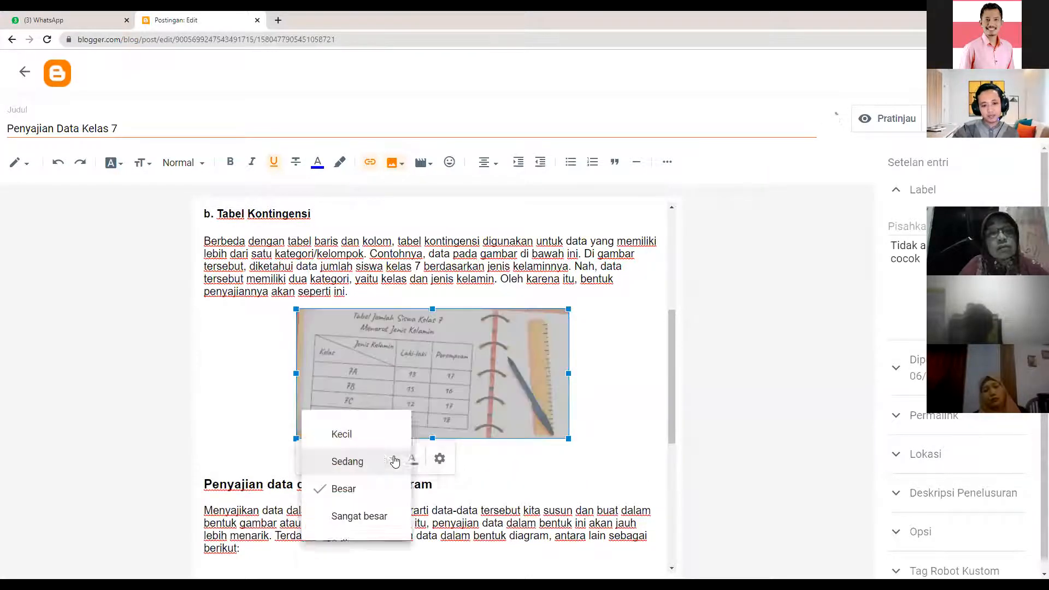
pyautogui.click(375, 465)
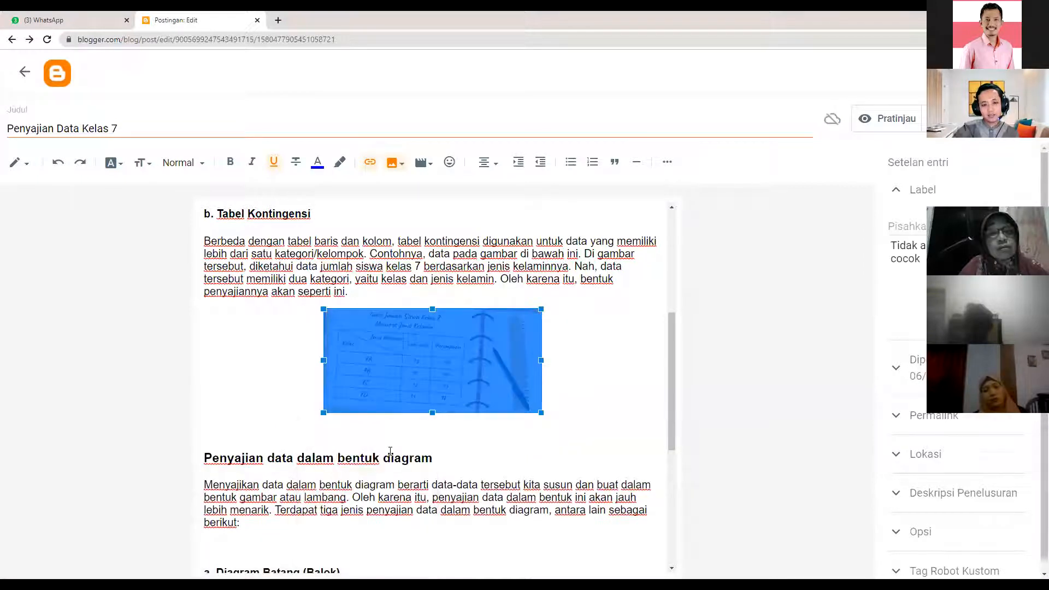
pyautogui.click(410, 385)
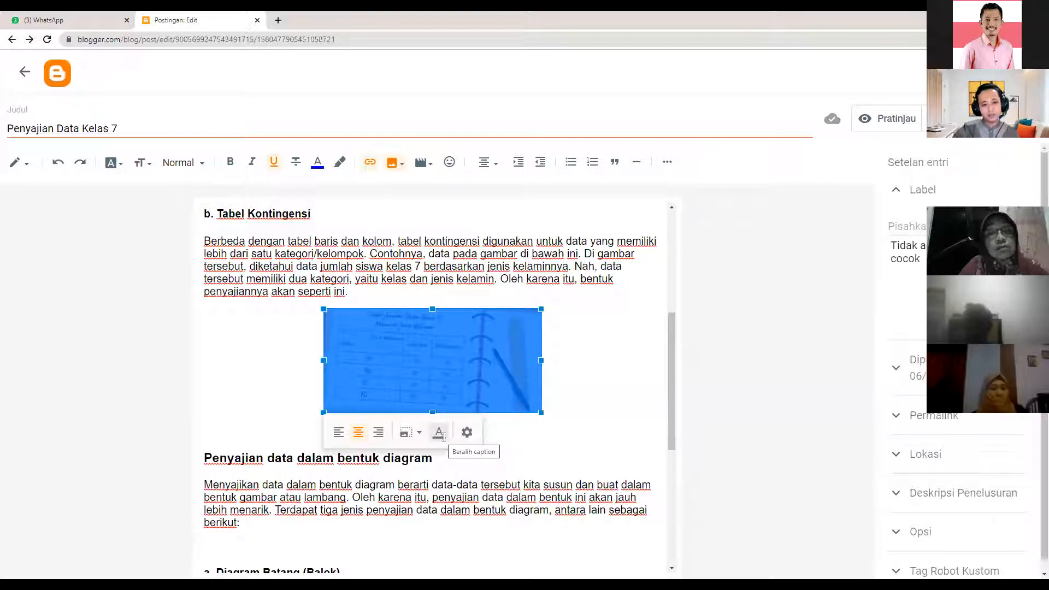
pyautogui.click(439, 432)
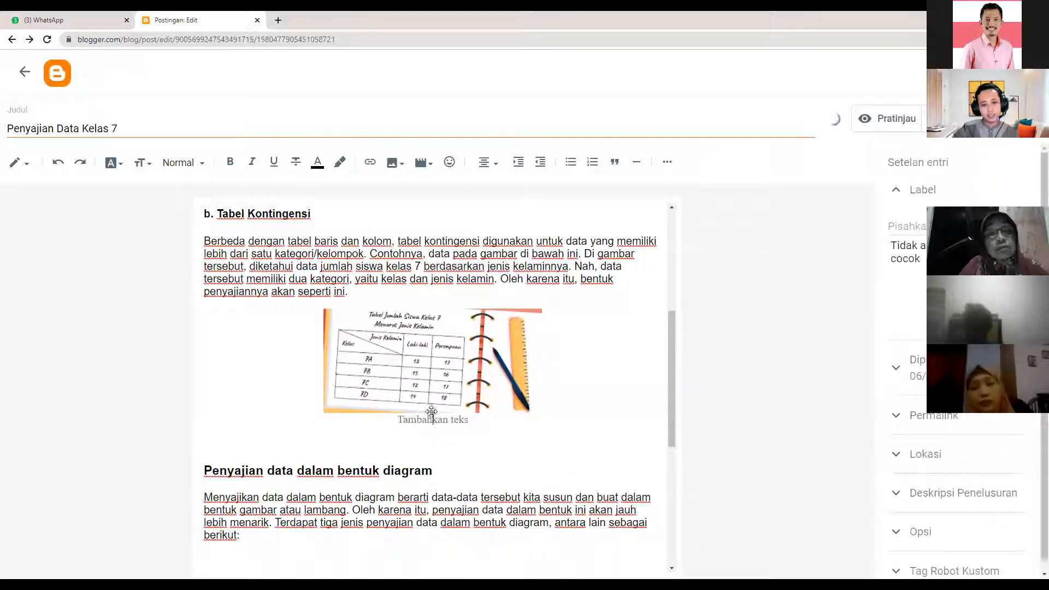
# - Type the caption 'tabel kontingensi' under the table image
pyautogui.write('ta')
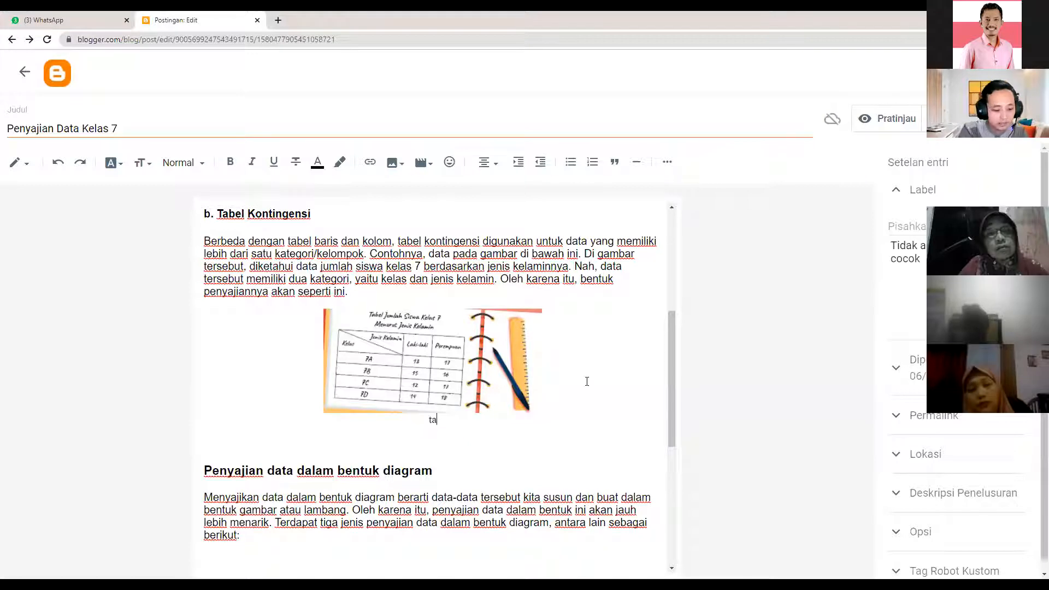
pyautogui.write('bel kontingensi')
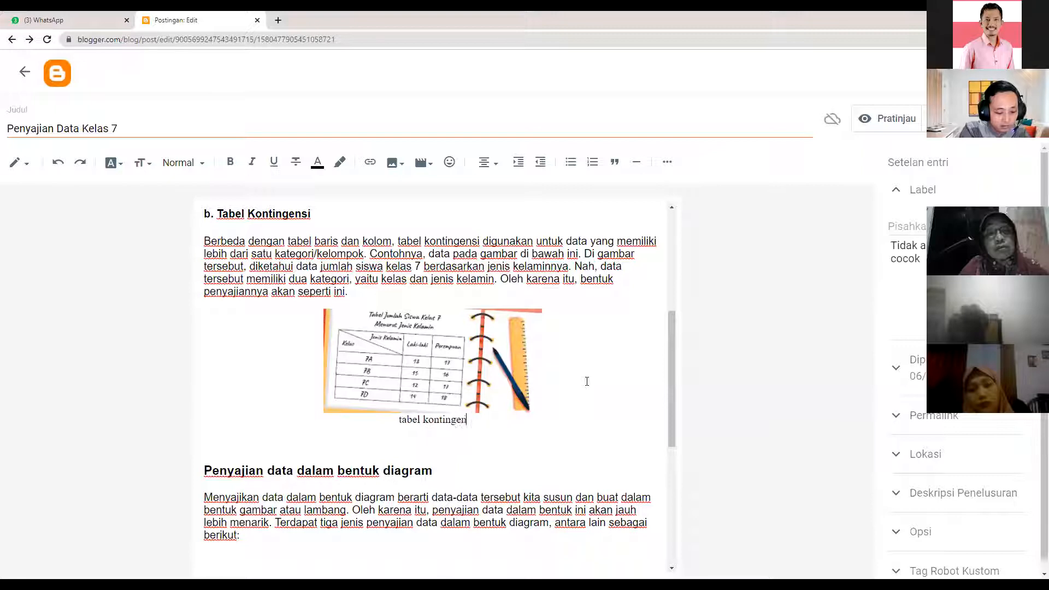
pyautogui.click(371, 351)
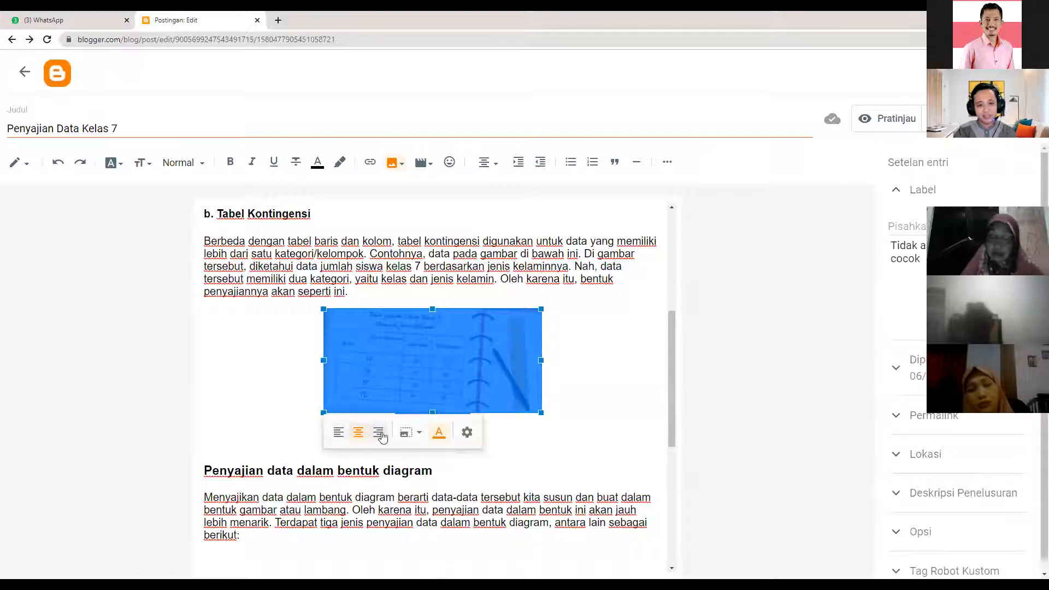
pyautogui.click(422, 437)
pyautogui.click(487, 435)
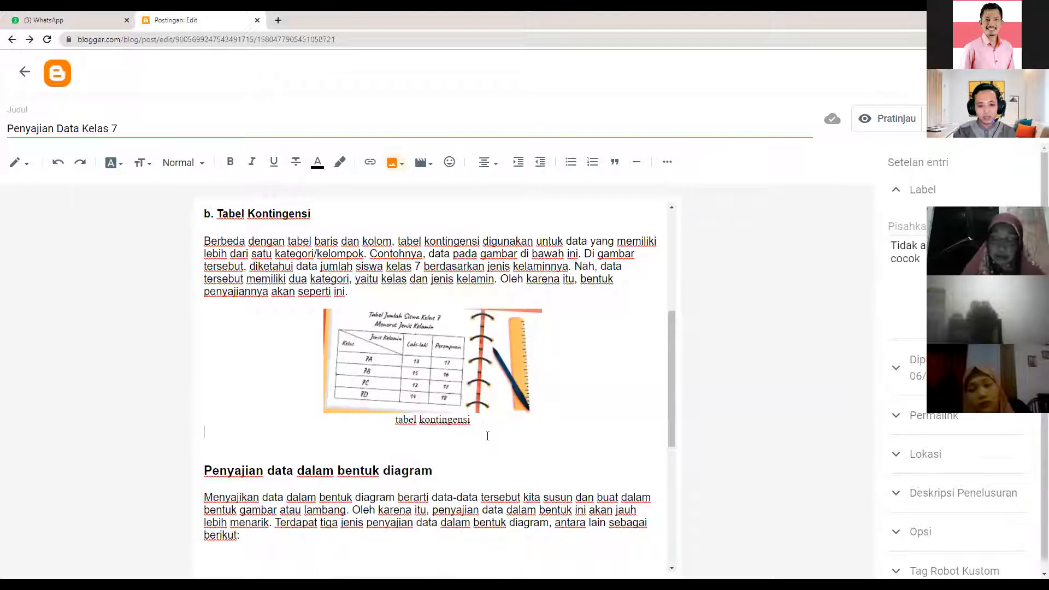
# - Look over the image's Edit Gambar alt and title fields and close them unchanged
pyautogui.click(443, 388)
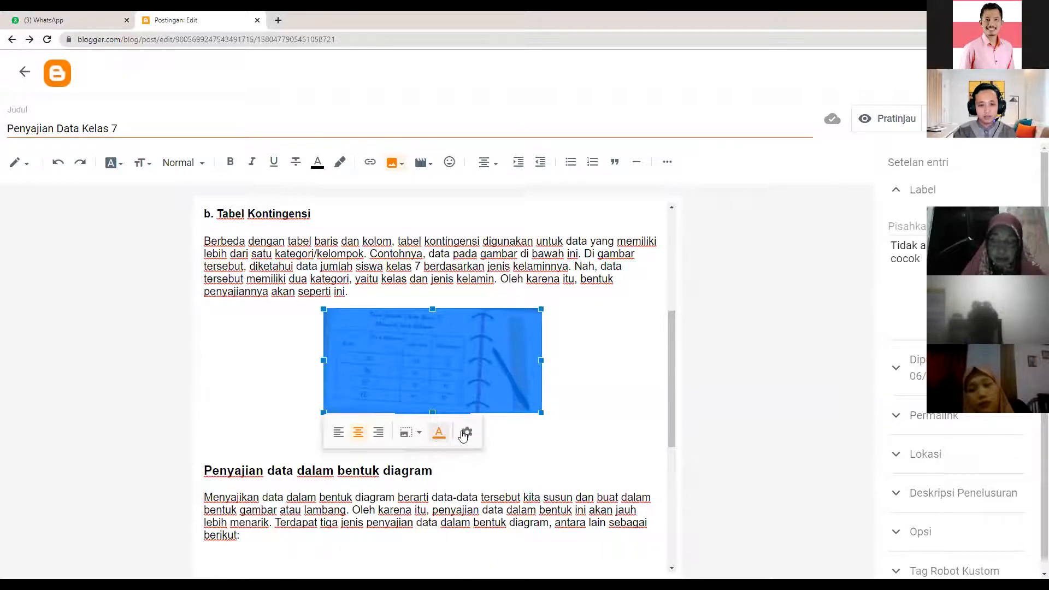
pyautogui.click(466, 432)
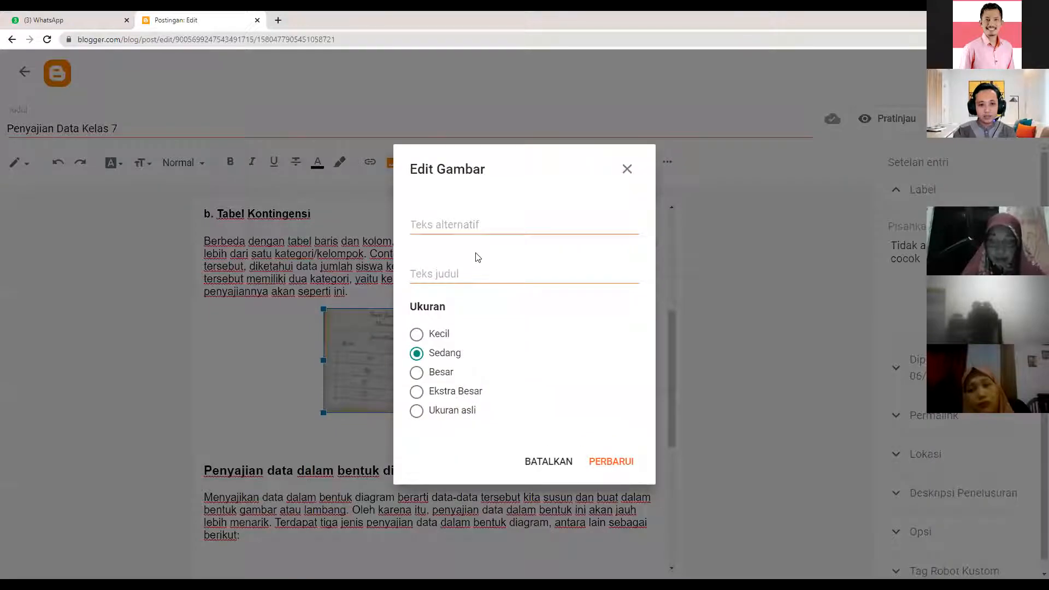
pyautogui.click(458, 224)
pyautogui.click(448, 271)
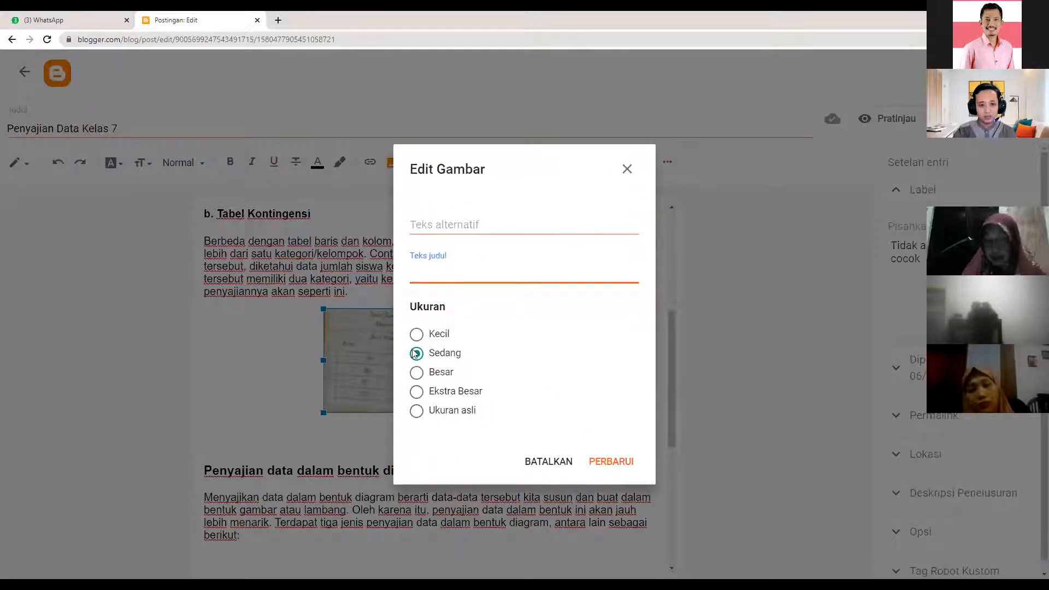
pyautogui.click(626, 169)
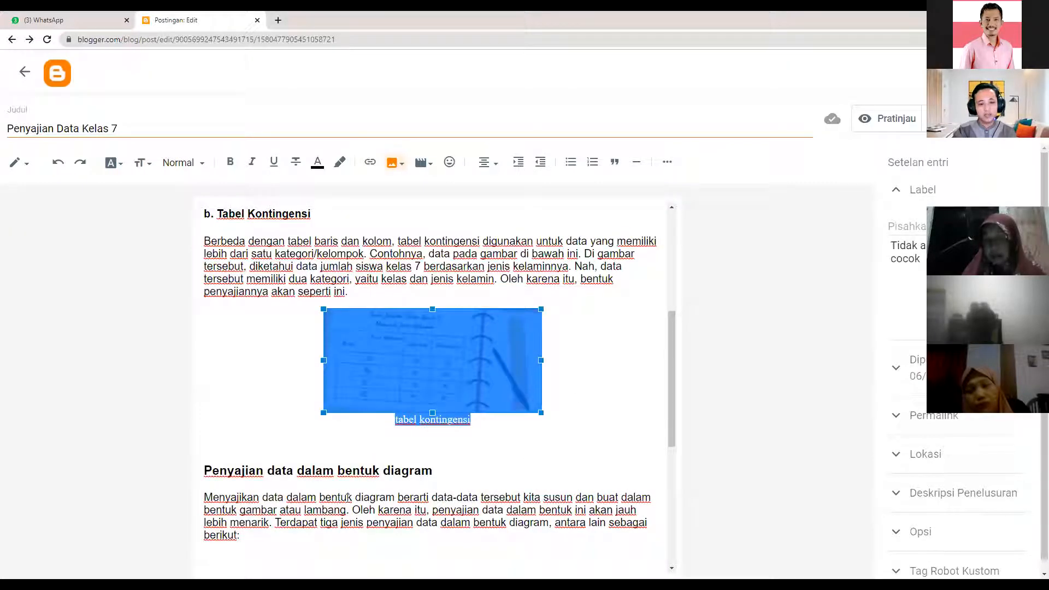
pyautogui.click(329, 532)
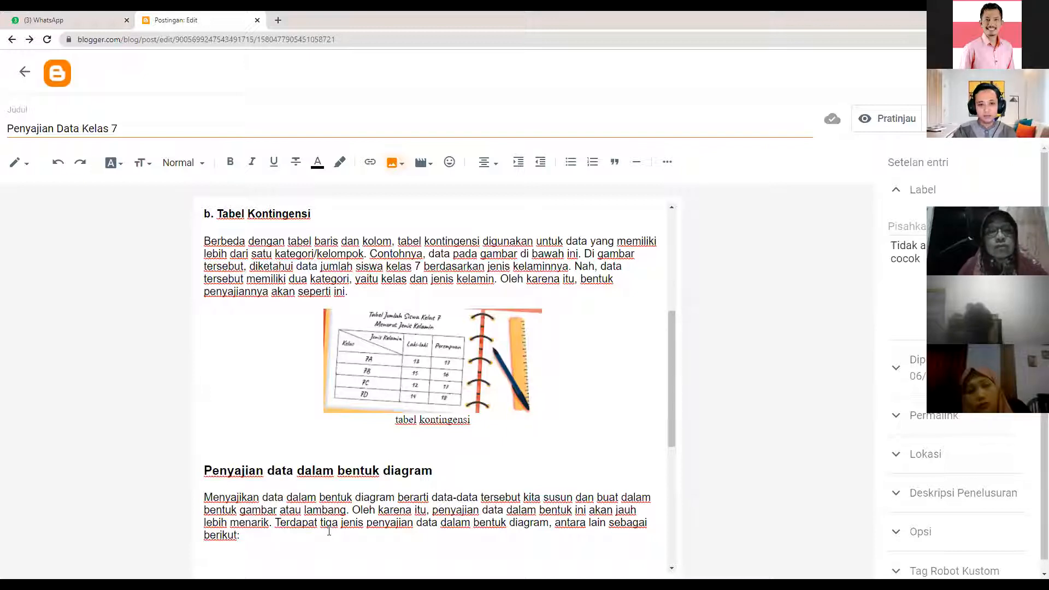
# - Search Google for 'drive' in a new browser tab
pyautogui.scroll(-3, 544, 384)
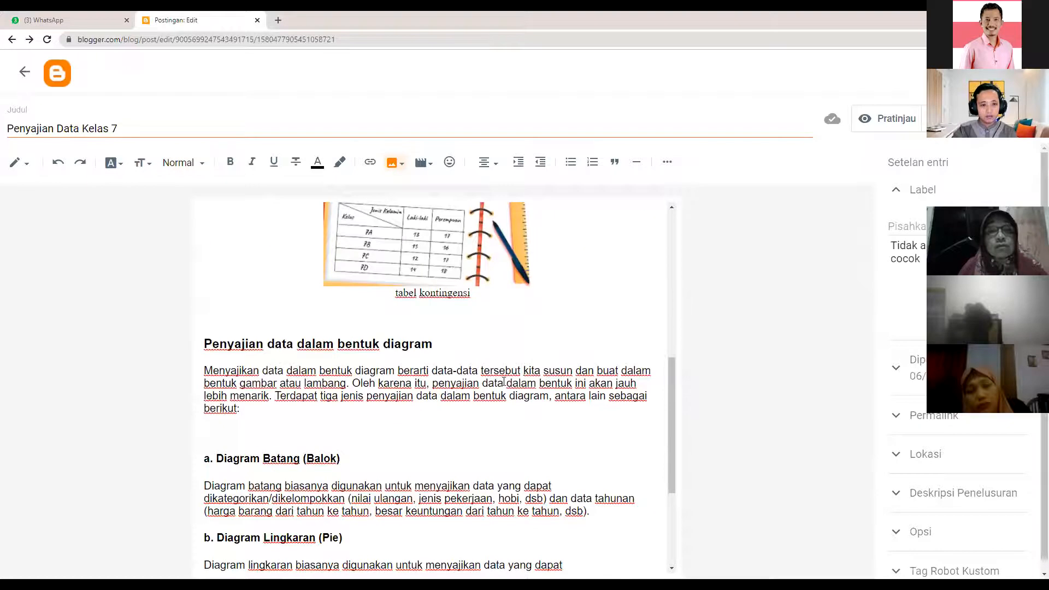
pyautogui.scroll(3, 587, 456)
pyautogui.scroll(3, 586, 457)
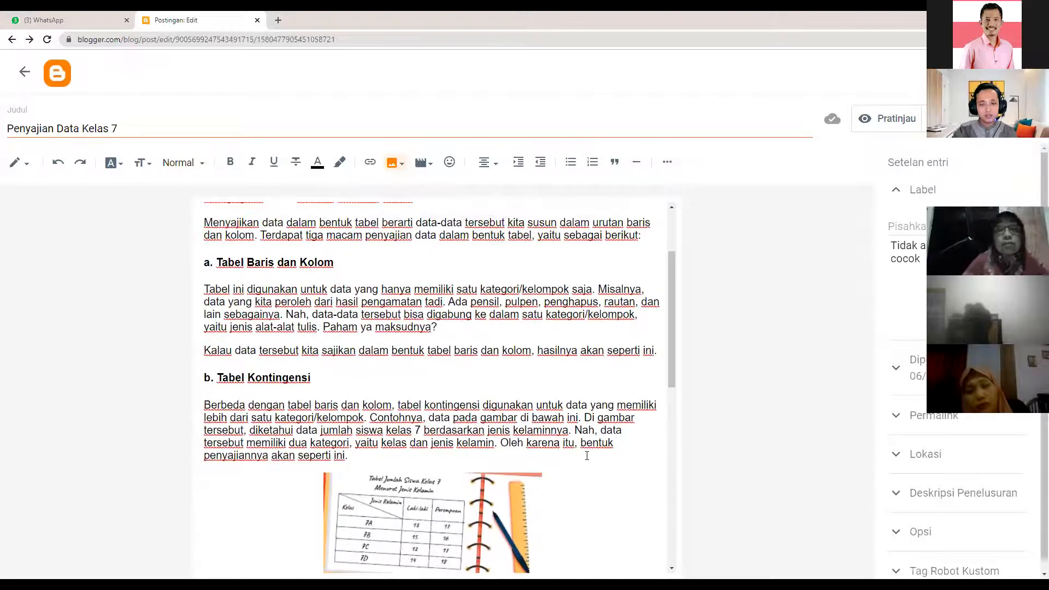
pyautogui.scroll(-10, 576, 456)
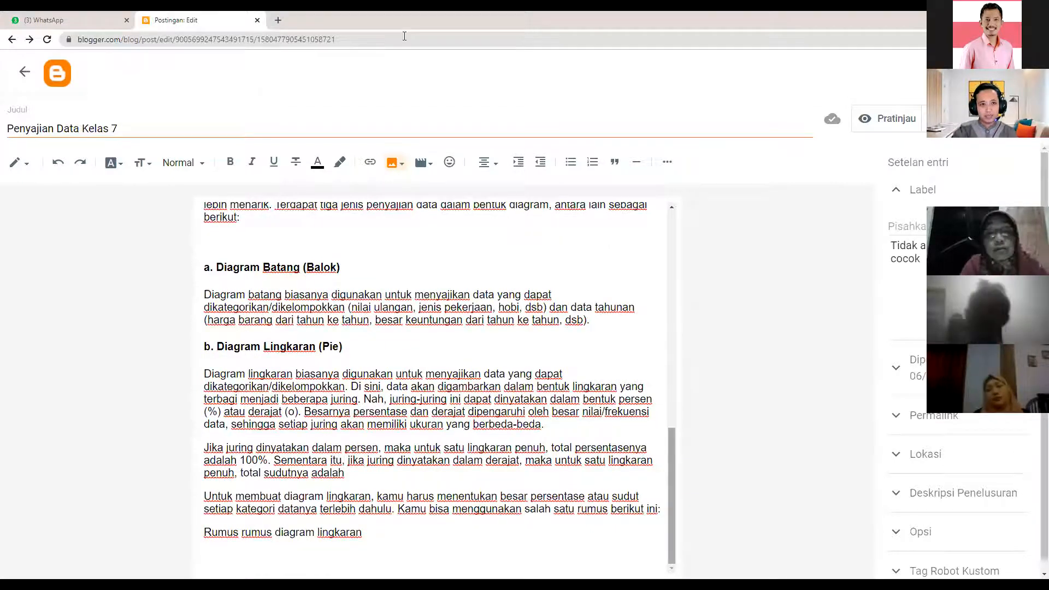
pyautogui.moveTo(671, 495); pyautogui.dragTo(671, 279)
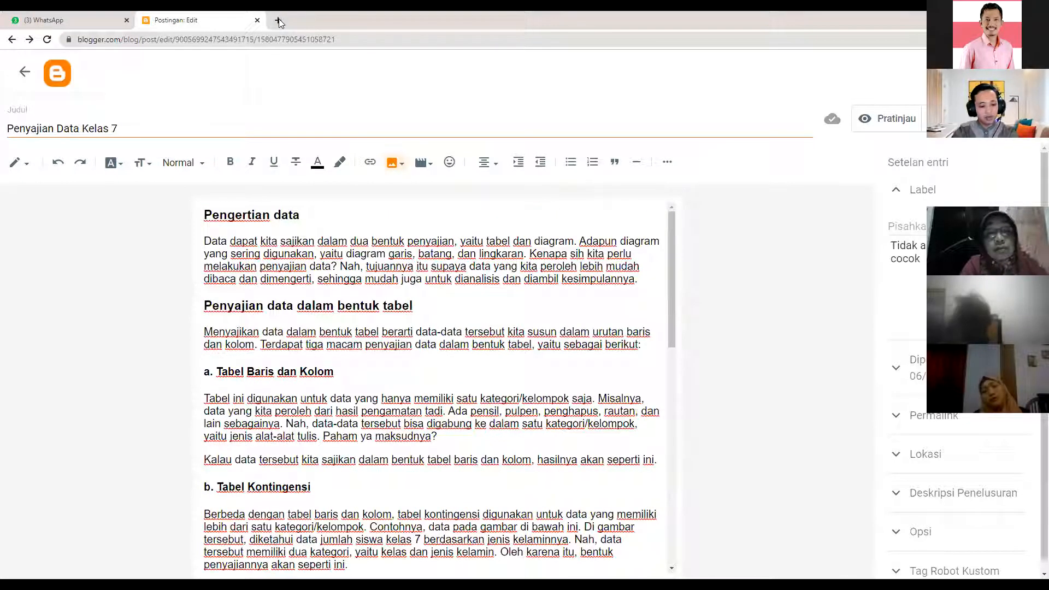
pyautogui.hotkey('ctrl', 't')
pyautogui.write('drive')
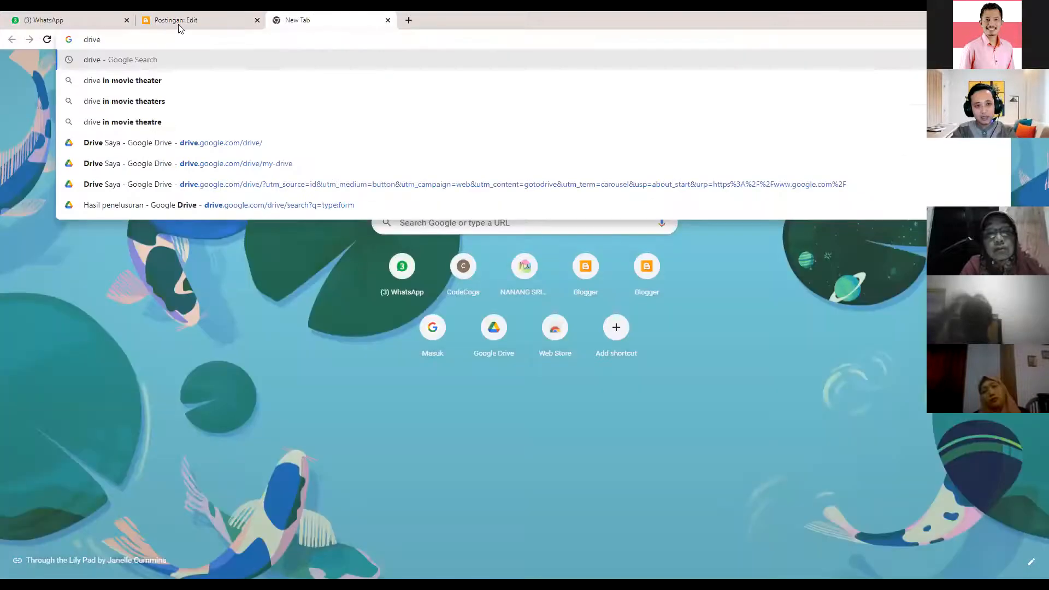
pyautogui.press('Return')
# - Type 'Isi Daftar Hadir berikut ini' on a new line above Pengertian data
pyautogui.hotkey('ctrl', 'shift', 'Tab')
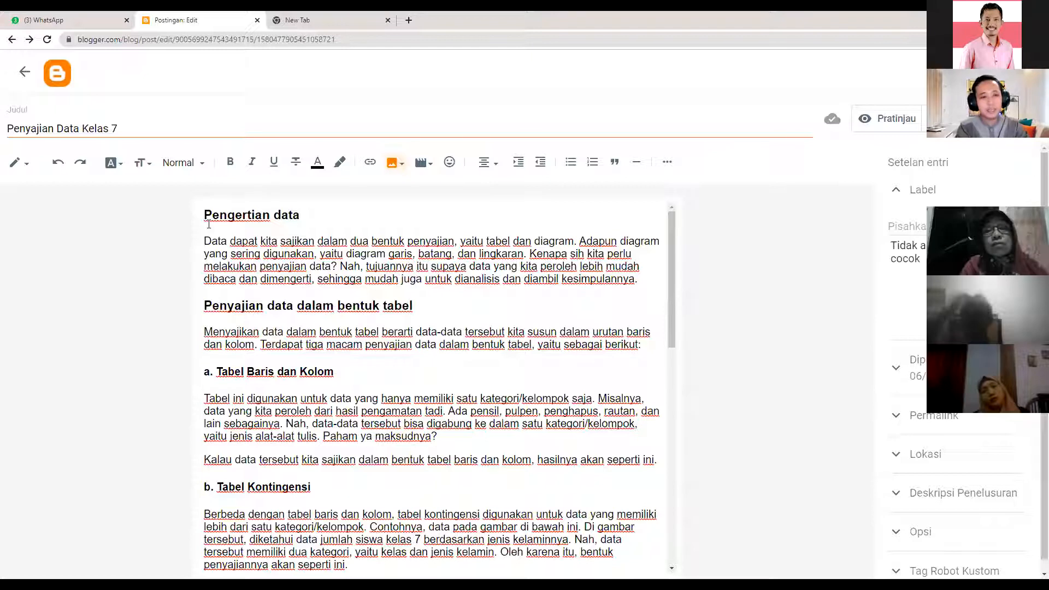
pyautogui.click(209, 224)
pyautogui.press('Return')
pyautogui.press('Return')
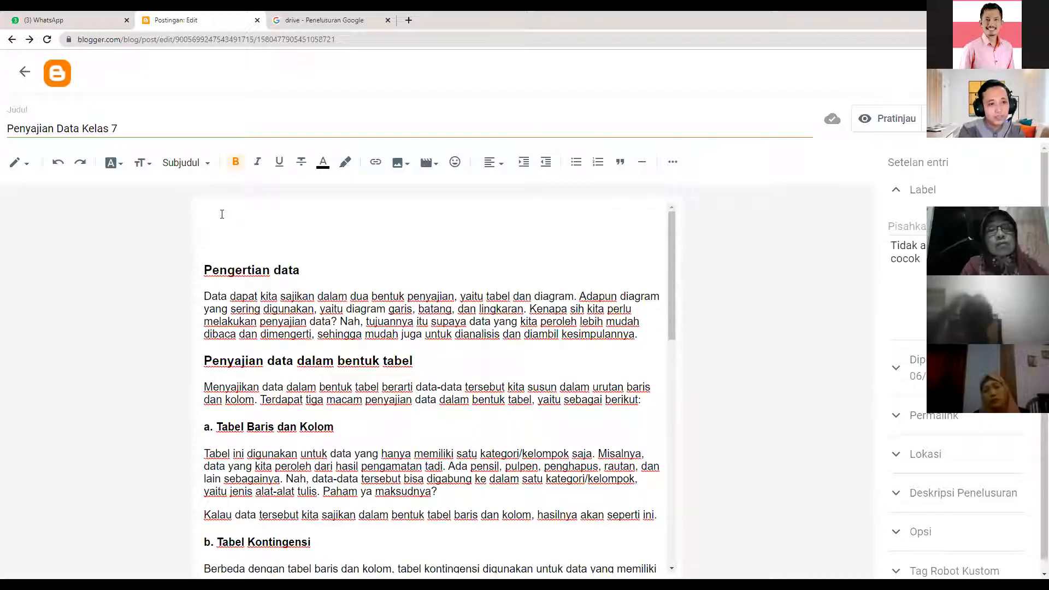
pyautogui.write('Isi')
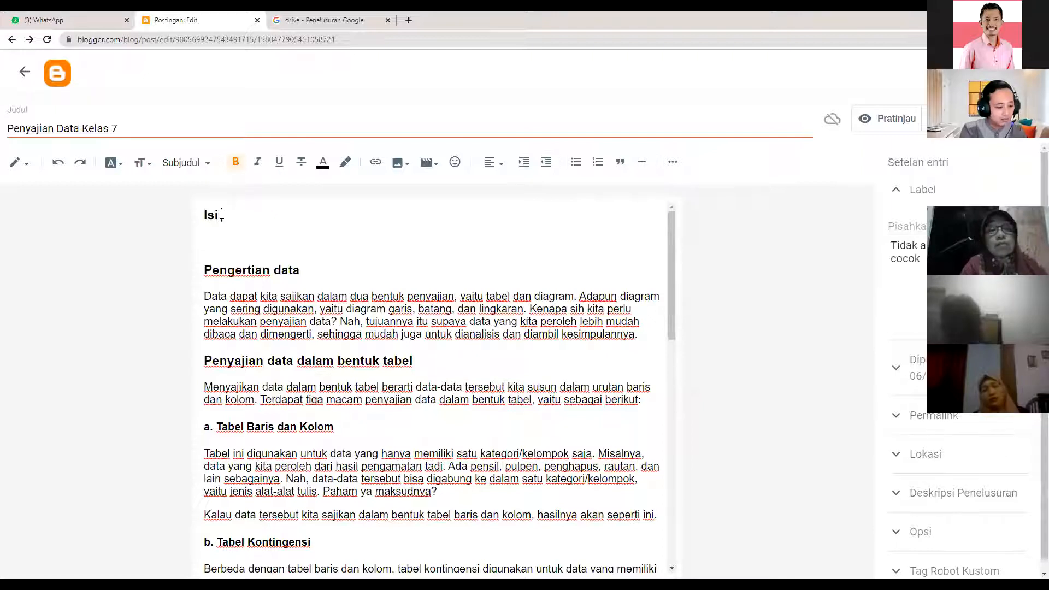
pyautogui.write(' Daftar Hadir berik')
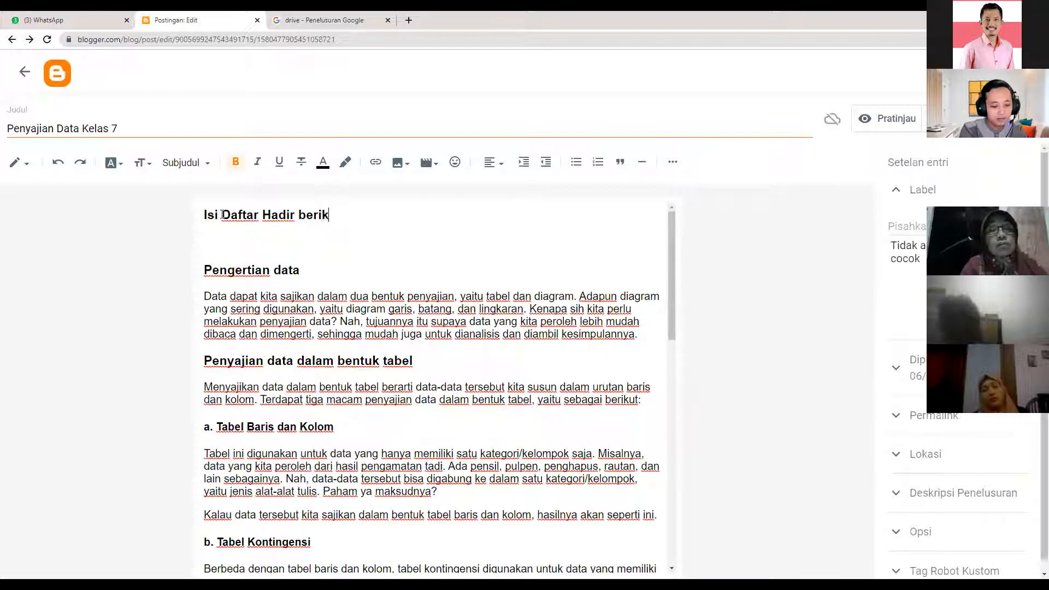
pyautogui.write('ut ini')
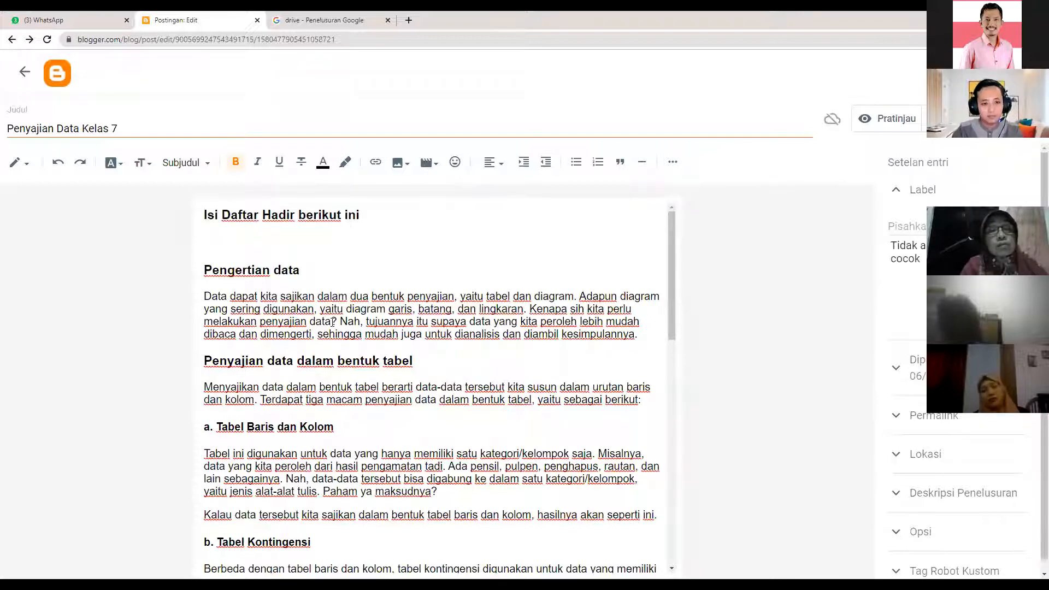
# - Set the new line to Normal style and remove the extra empty line below it
pyautogui.hotkey('shift', 'Home')
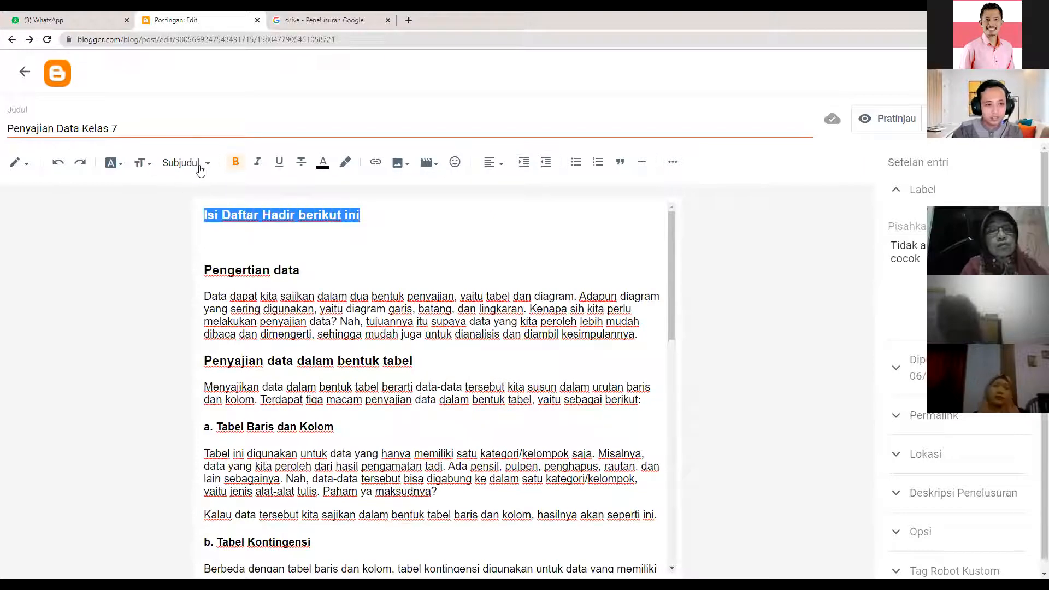
pyautogui.click(195, 166)
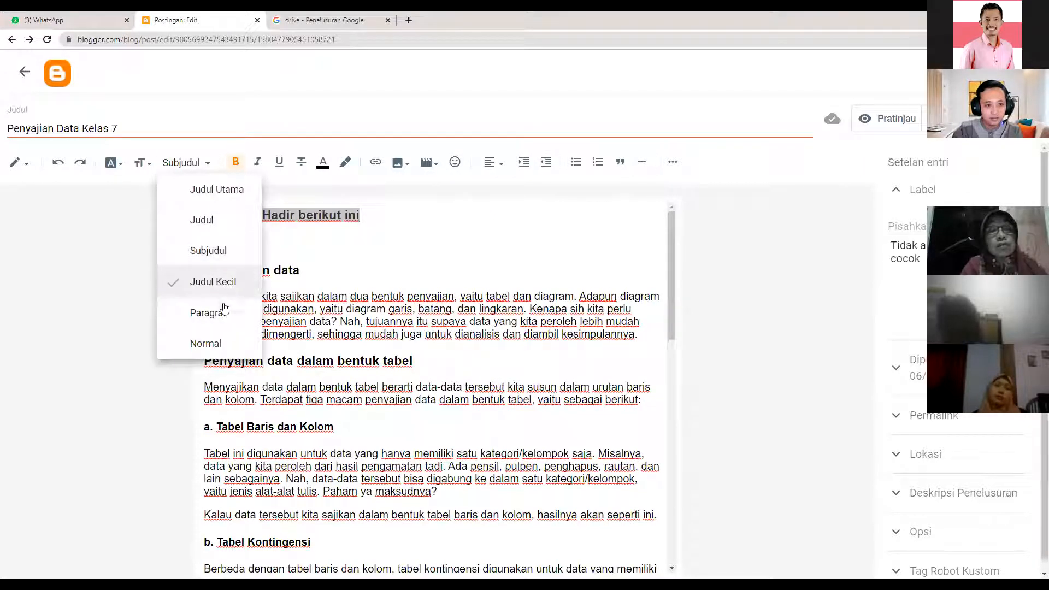
pyautogui.click(221, 343)
pyautogui.click(225, 241)
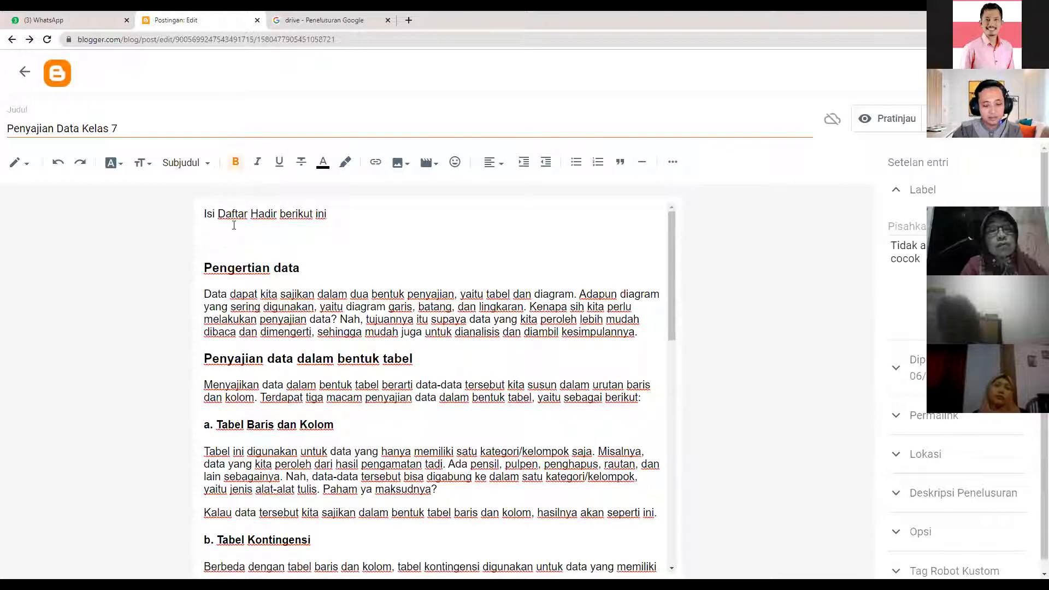
pyautogui.press('Delete')
pyautogui.moveTo(345, 213); pyautogui.dragTo(188, 214)
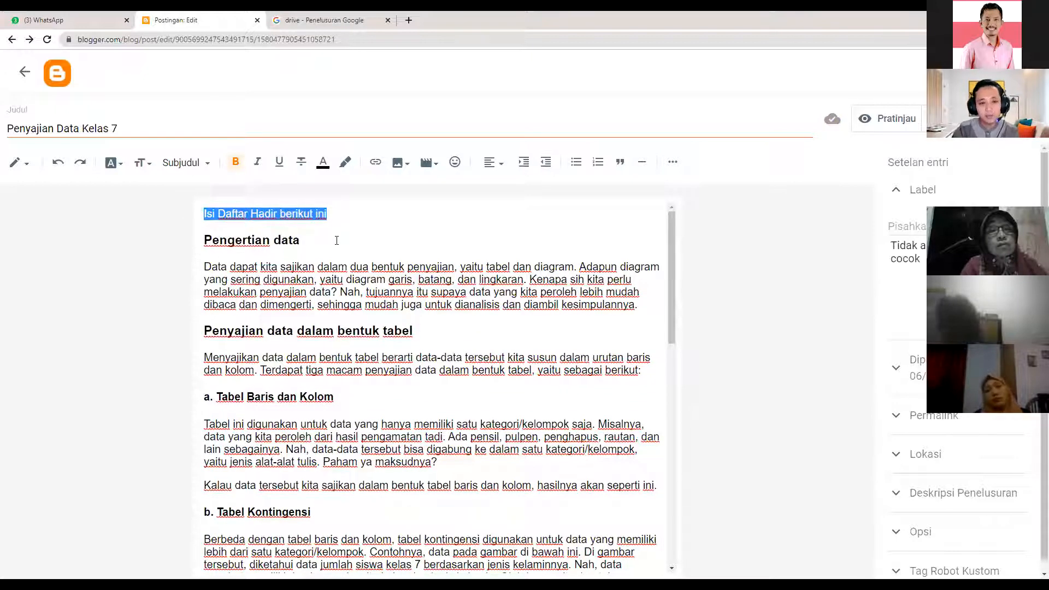
pyautogui.click(349, 217)
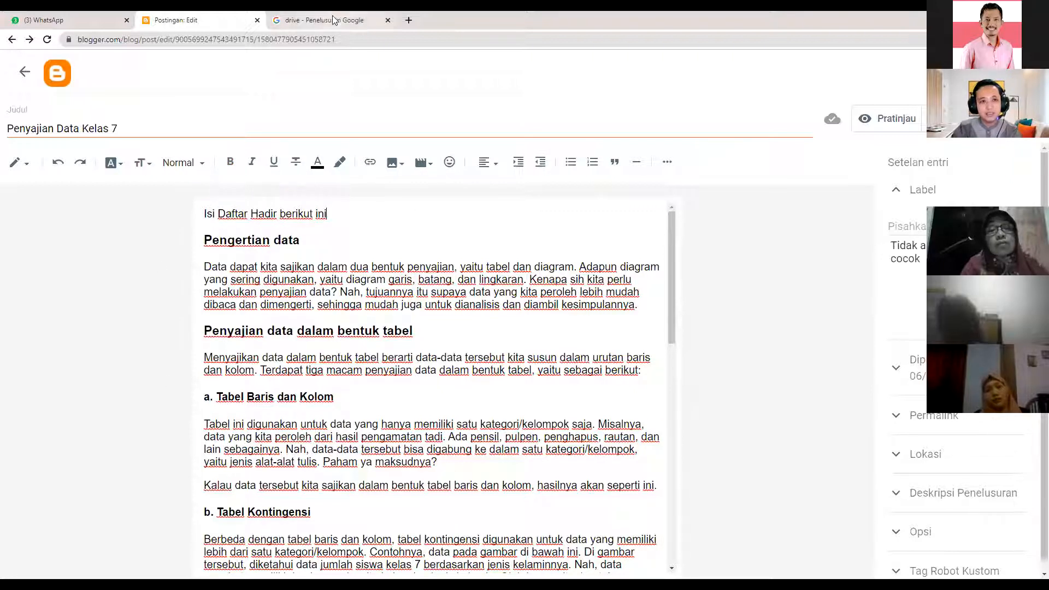
pyautogui.hotkey('ctrl', 'Tab')
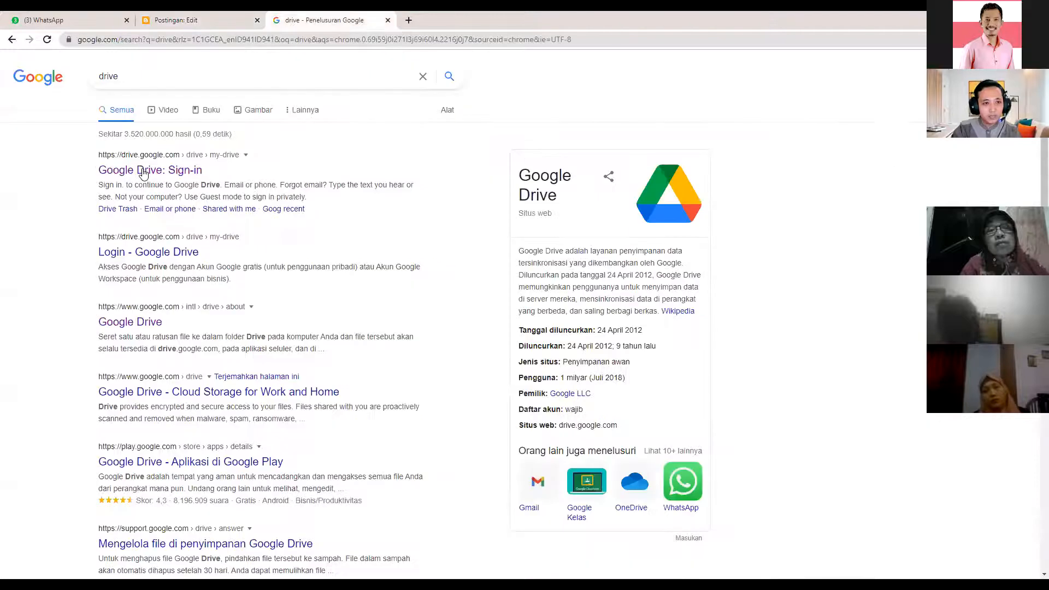
# - Place the caret at the end of the Blogger attendance line, then open Drive's GII blog folder
pyautogui.click(206, 20)
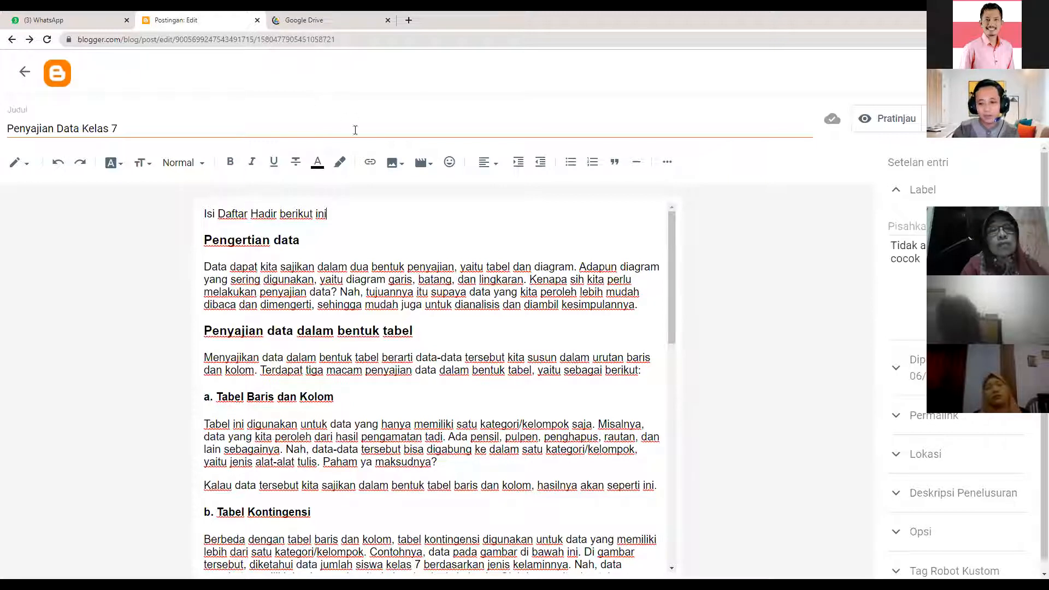
pyautogui.click(333, 214)
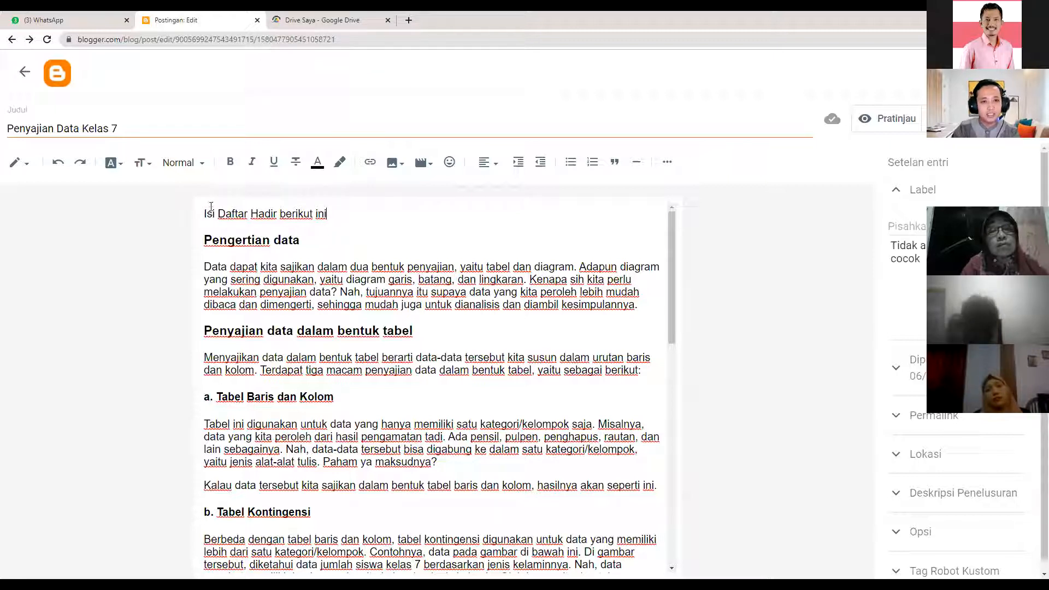
pyautogui.click(330, 17)
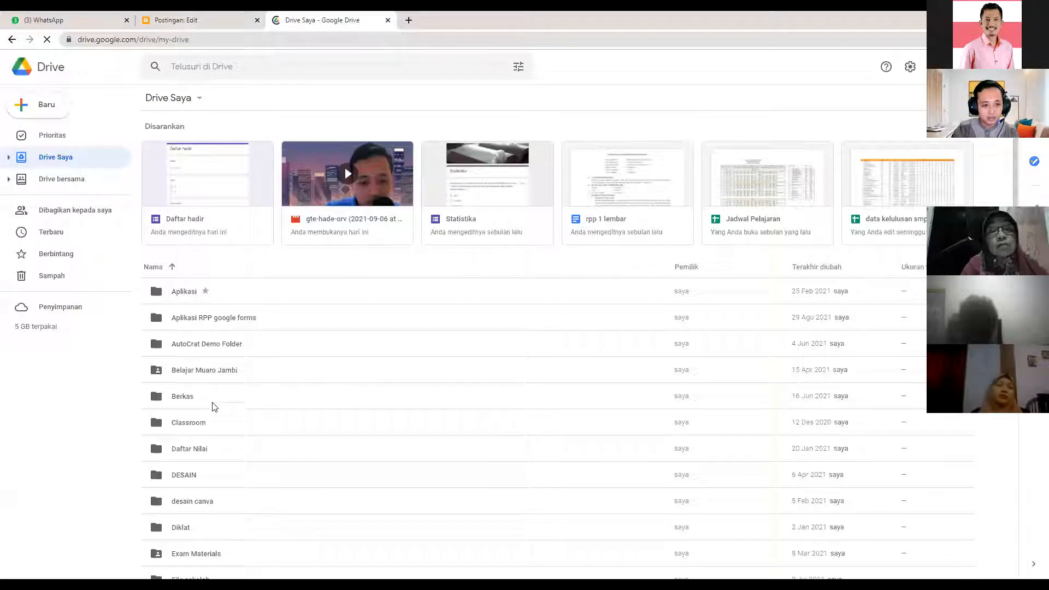
pyautogui.scroll(-7, 214, 410)
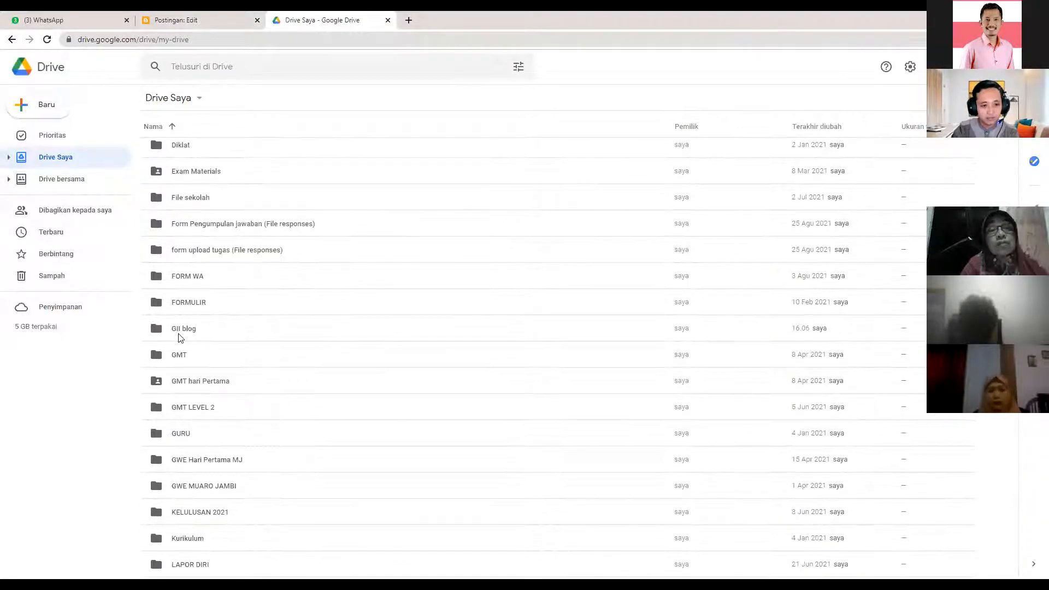
pyautogui.doubleClick(183, 331)
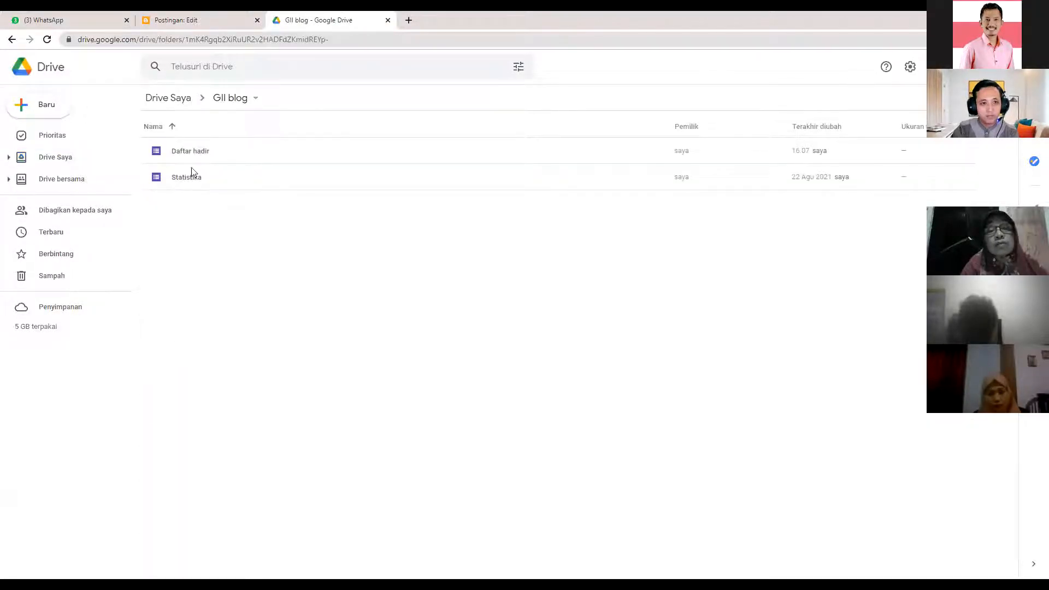
# - Zoom the Drive page in and open the Daftar hadir form in Google Forms
pyautogui.click(199, 155)
pyautogui.click(1040, 39)
pyautogui.click(1005, 143)
pyautogui.click(1005, 142)
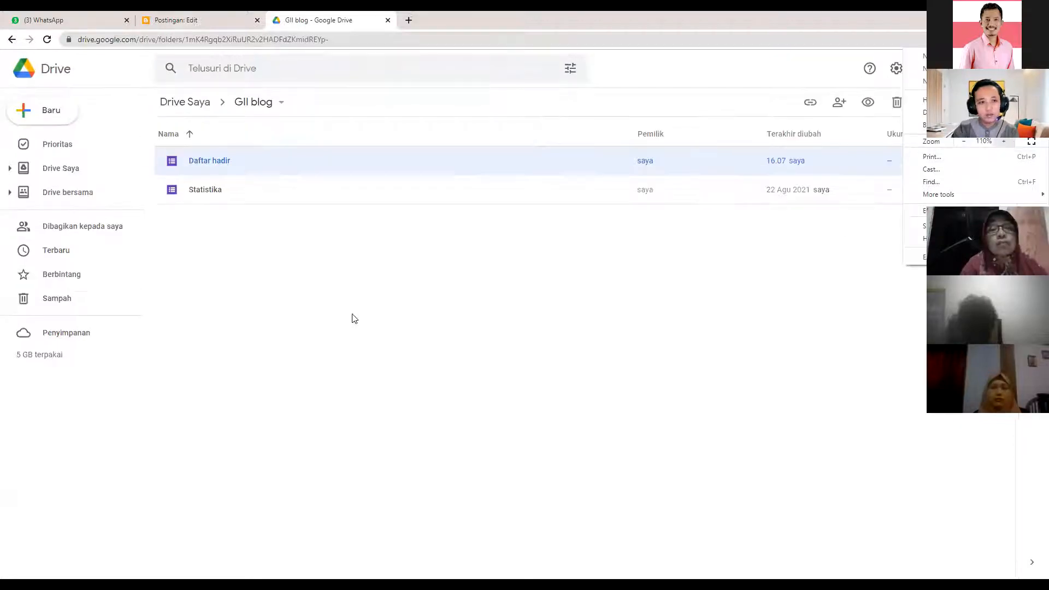
pyautogui.click(354, 310)
pyautogui.click(235, 179)
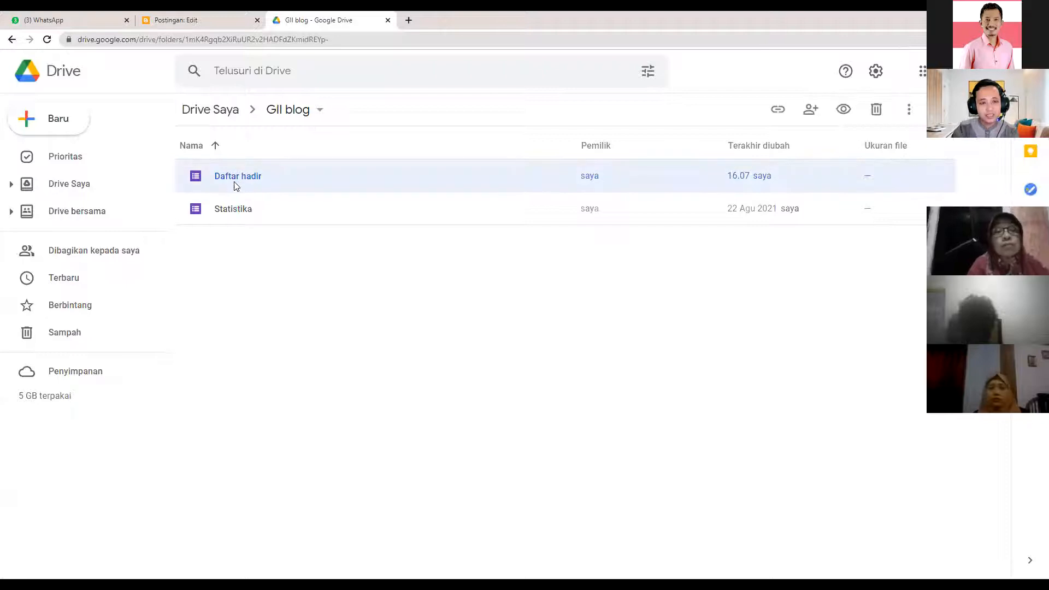
pyautogui.click(245, 210)
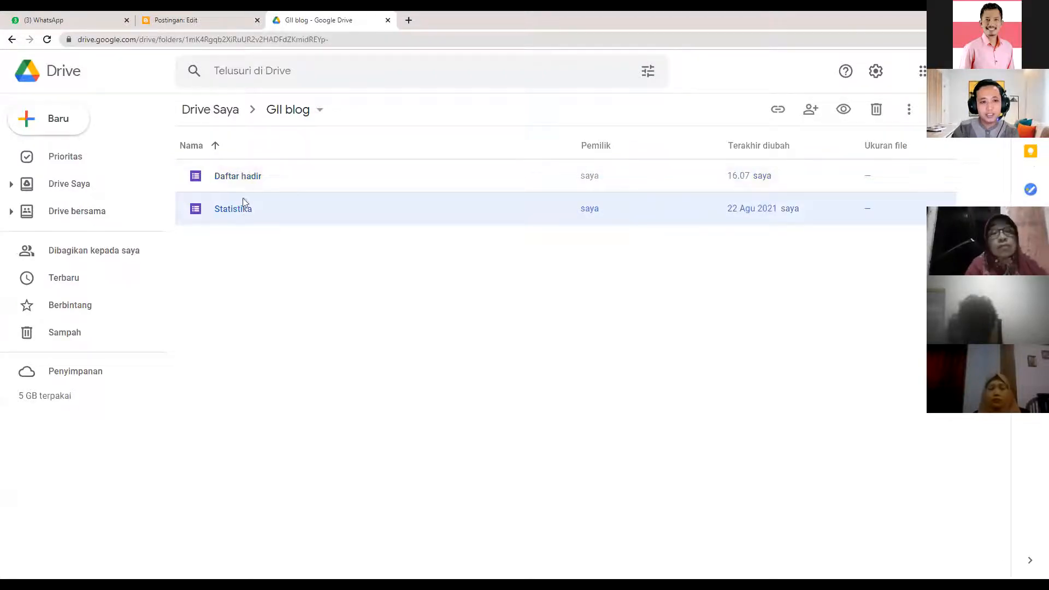
pyautogui.doubleClick(235, 176)
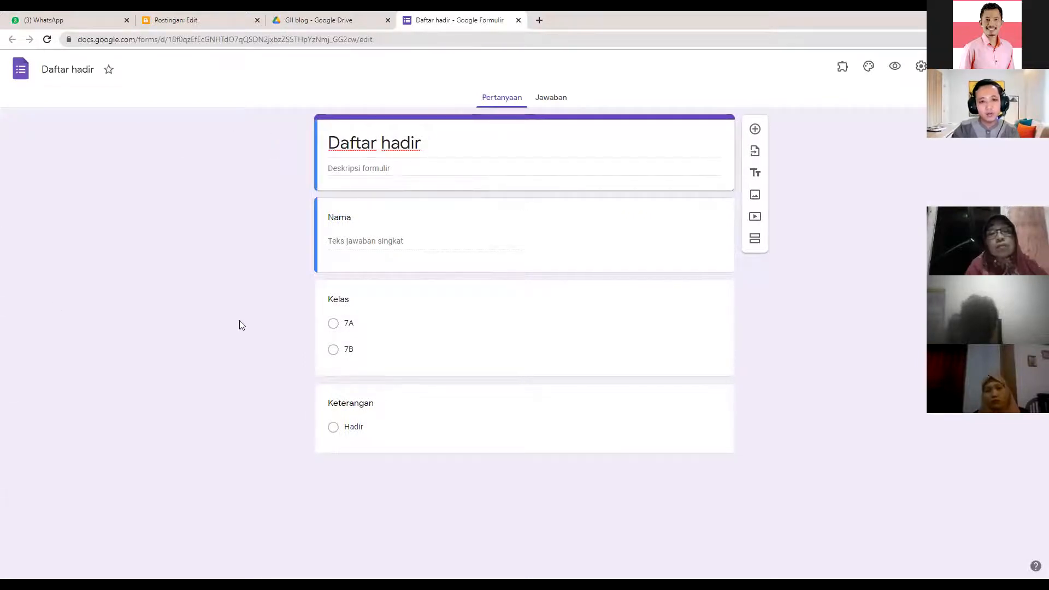
# - Copy the Daftar hadir form's shortened forms.gle link using Perpendek URL and Salin
pyautogui.click(378, 141)
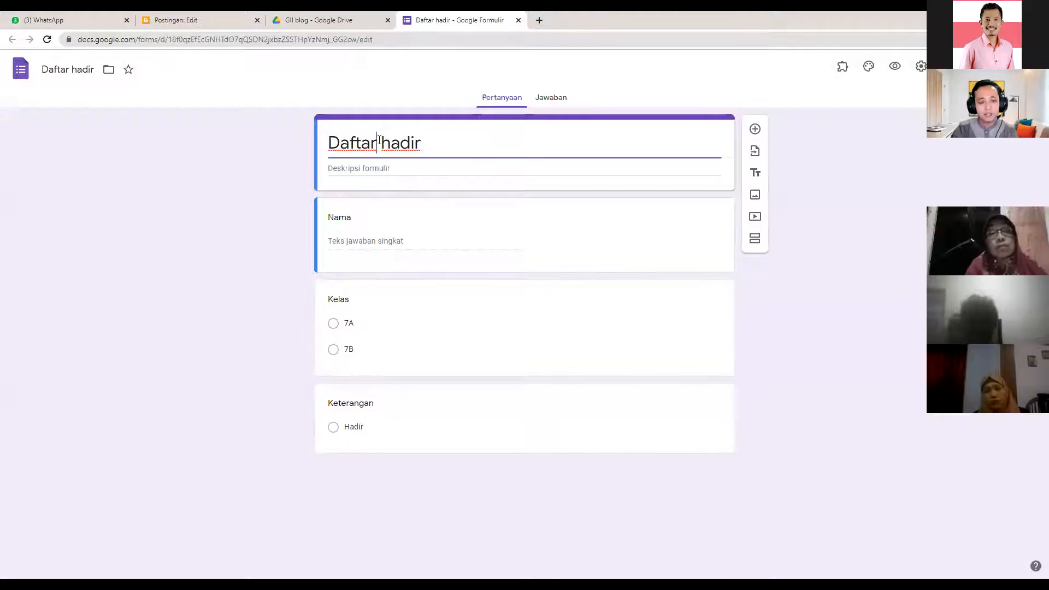
pyautogui.click(353, 249)
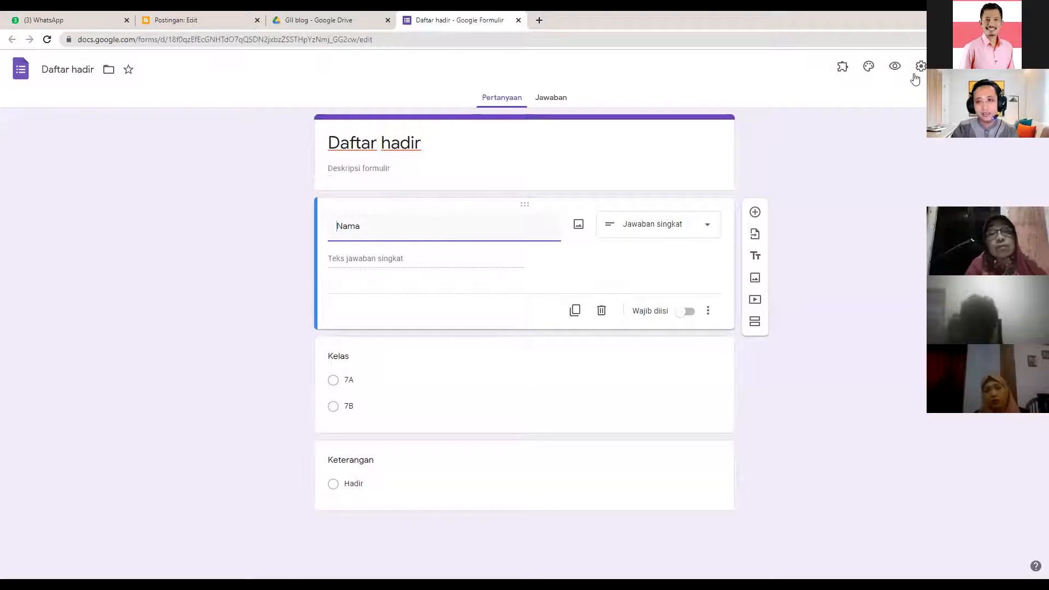
pyautogui.click(967, 67)
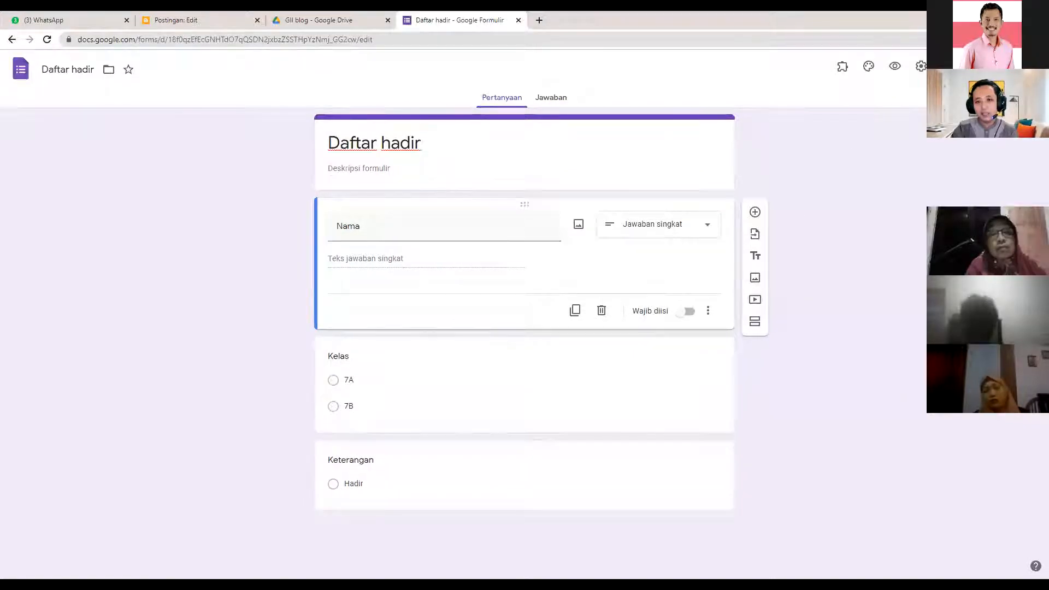
pyautogui.click(494, 161)
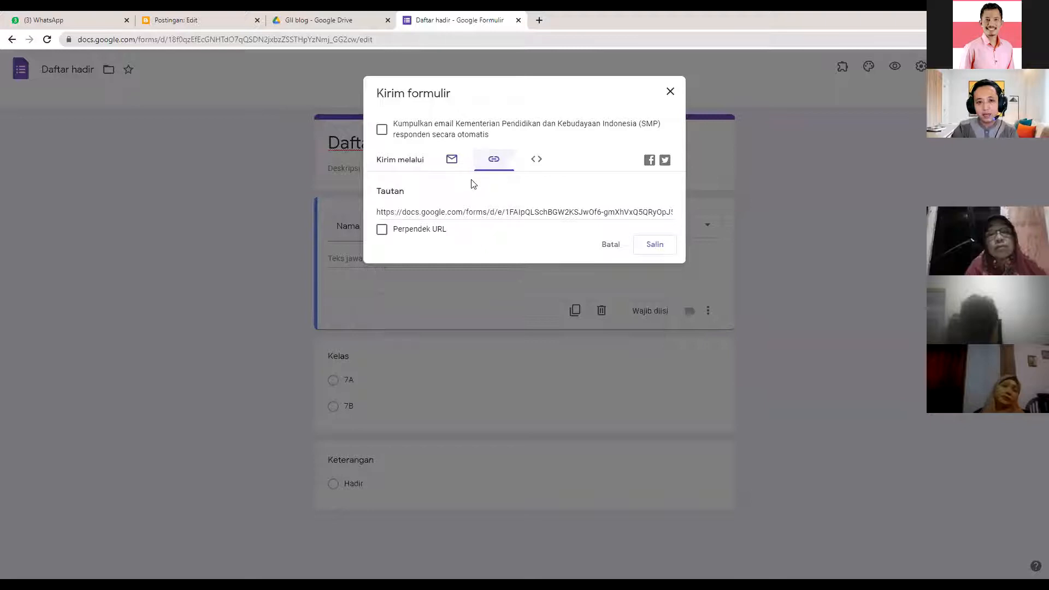
pyautogui.click(492, 165)
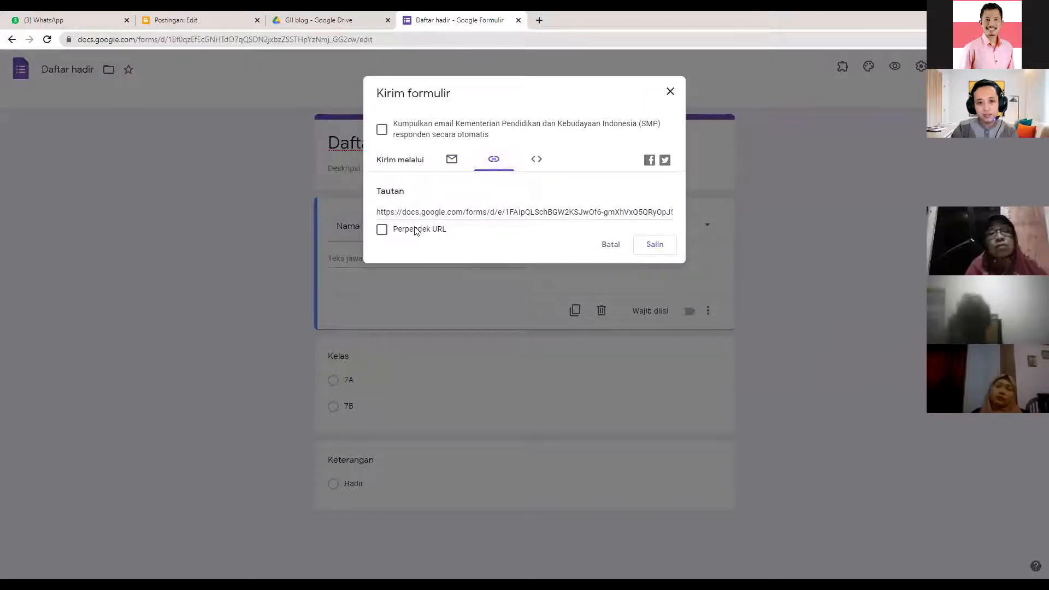
pyautogui.click(382, 230)
pyautogui.click(653, 246)
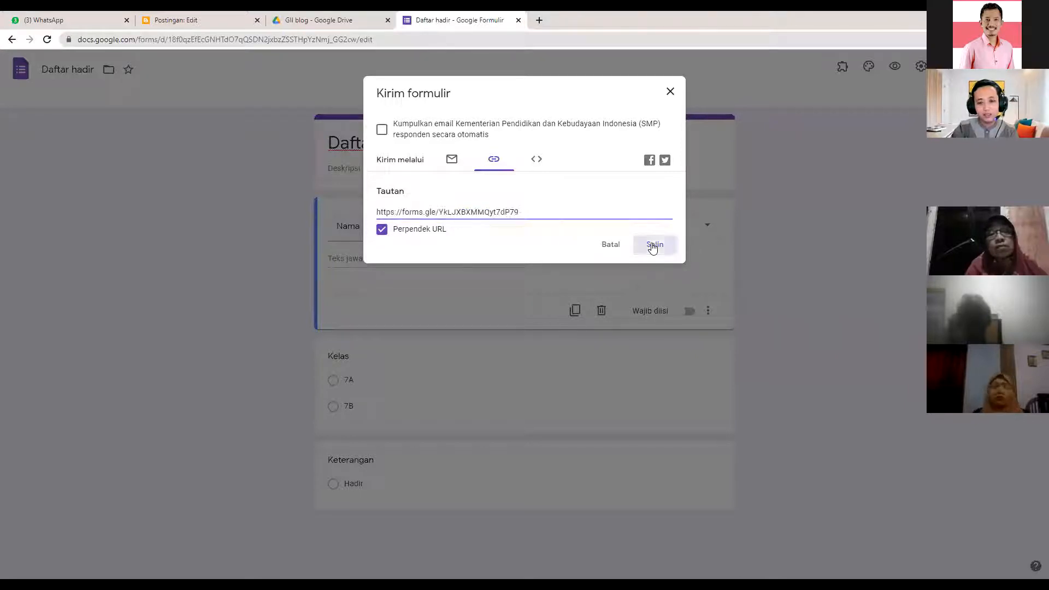
pyautogui.click(670, 93)
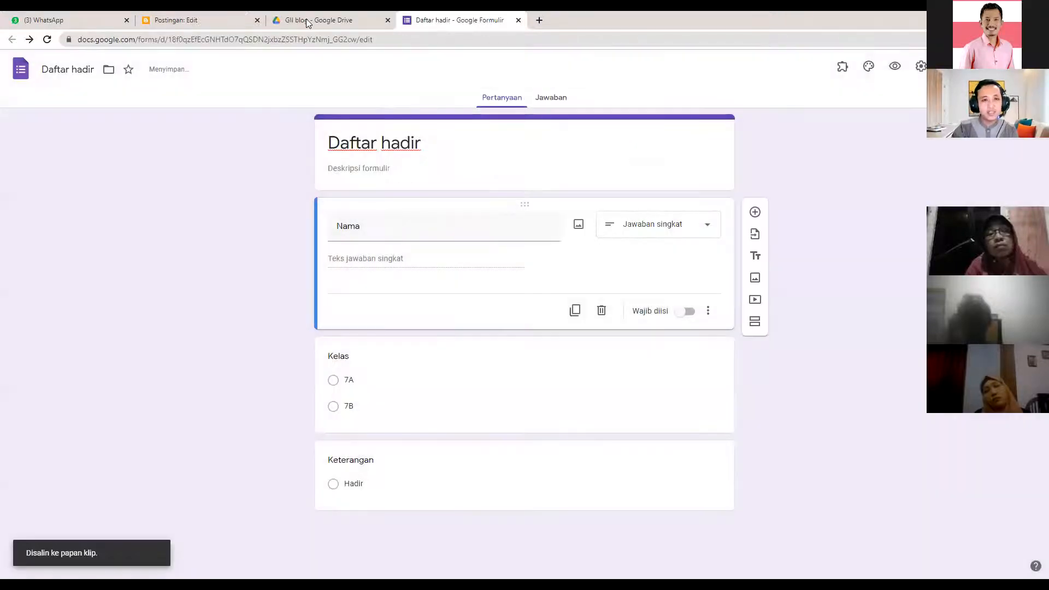
pyautogui.click(308, 21)
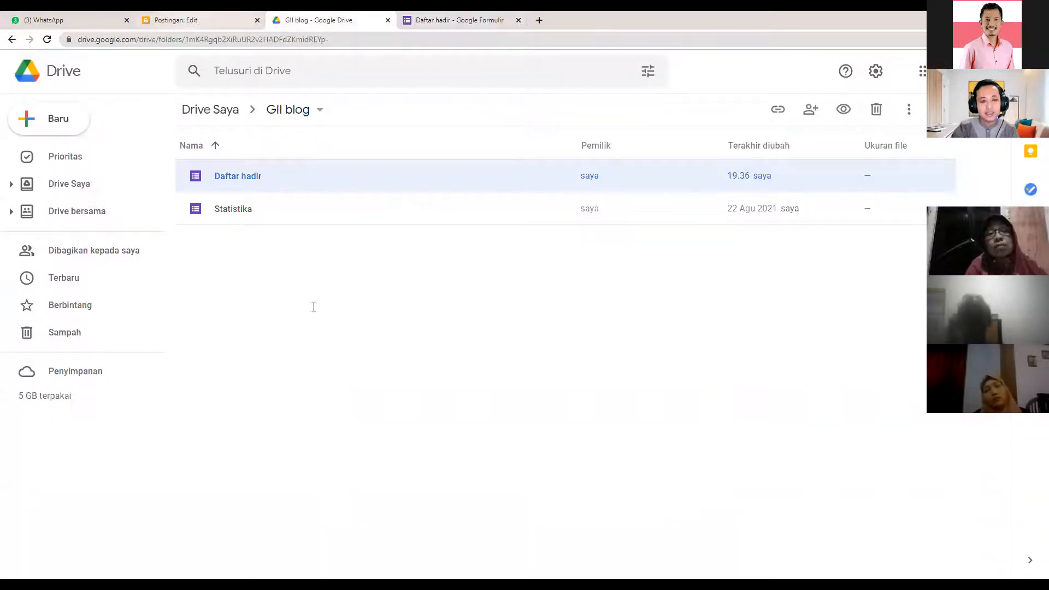
# - Select 'Isi Daftar Hadir berikut ini' in Blogger and start inserting a link on it
pyautogui.hotkey('ctrl', 'shift', 'Tab')
pyautogui.moveTo(327, 213); pyautogui.dragTo(187, 221)
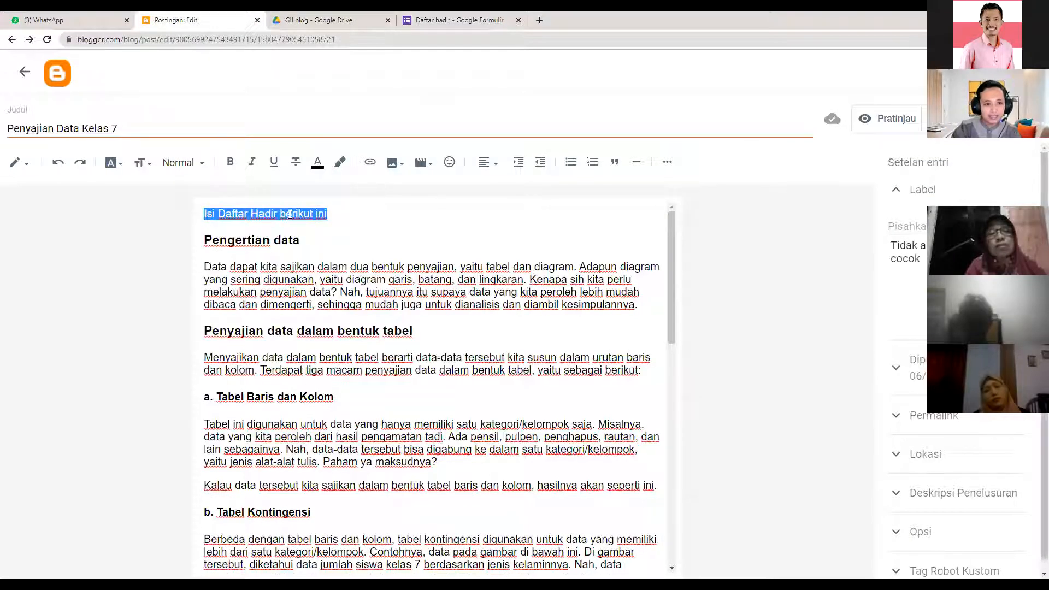
pyautogui.click(328, 215)
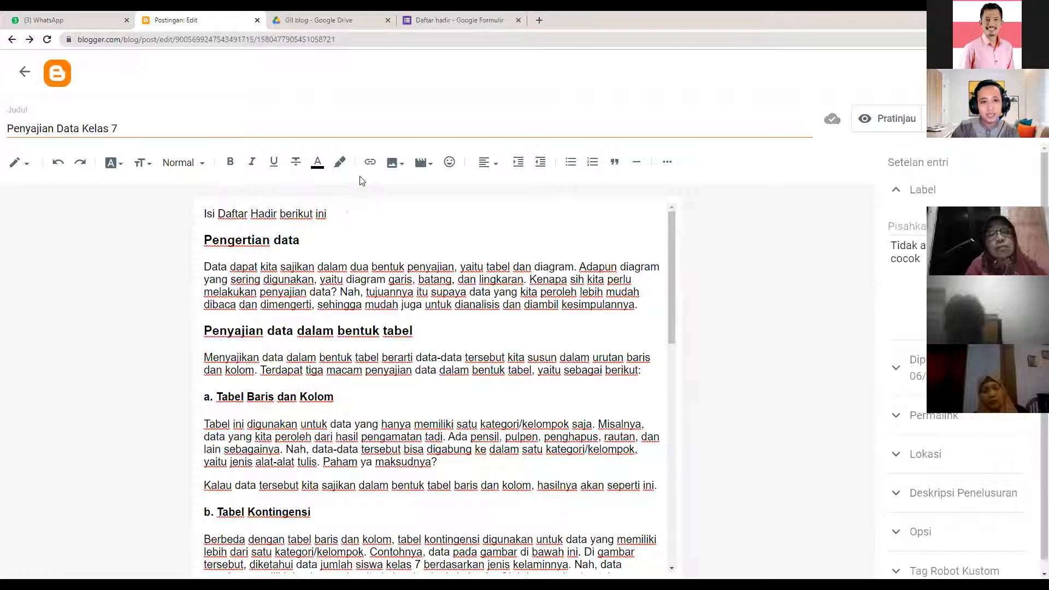
pyautogui.click(366, 164)
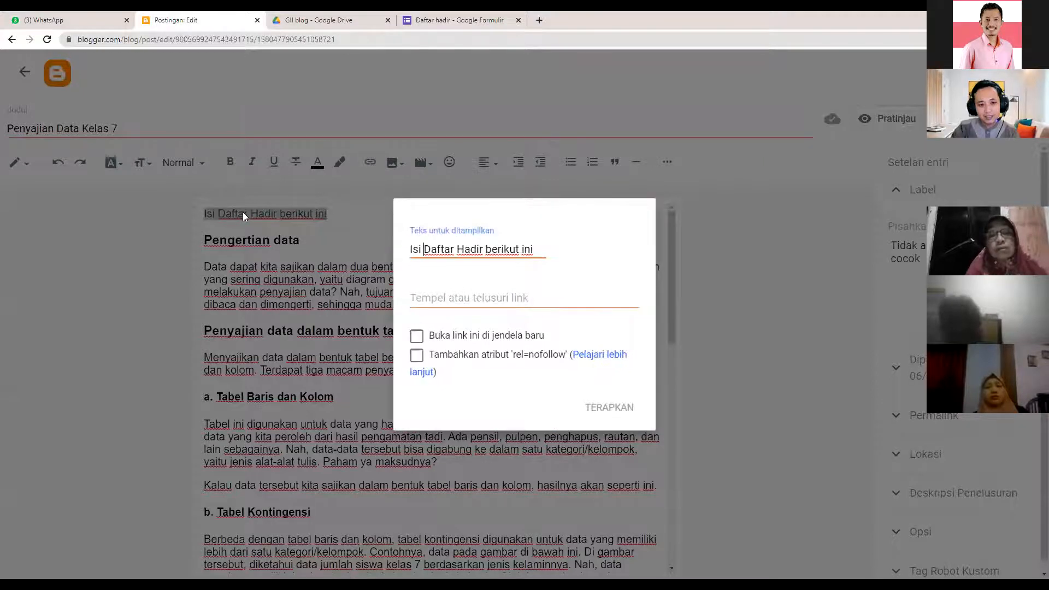
# - Paste the forms.gle address as the link URL, set it to open in a new window, and apply
pyautogui.click(491, 302)
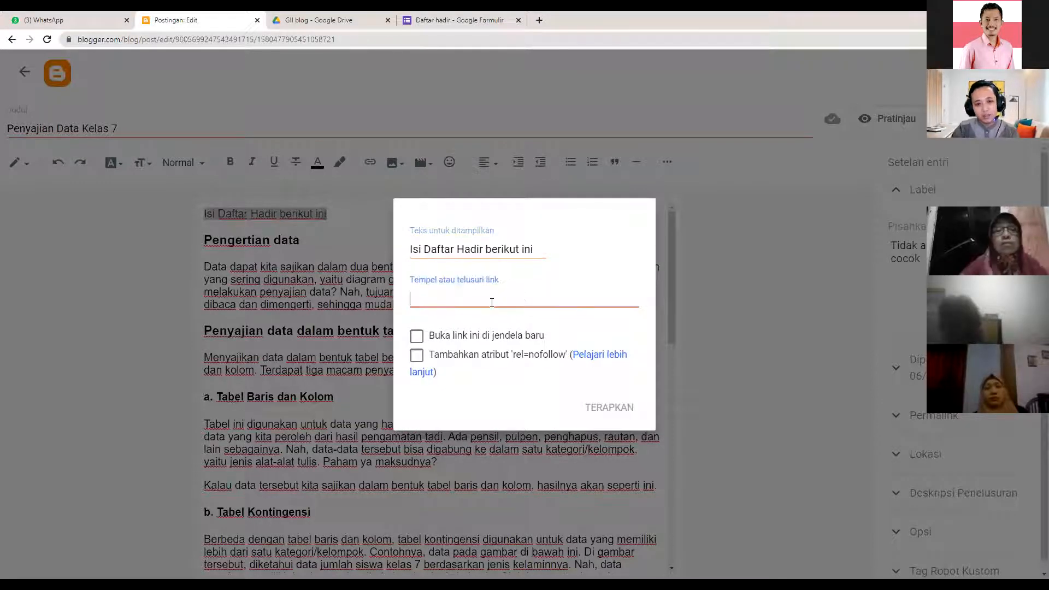
pyautogui.rightClick(491, 301)
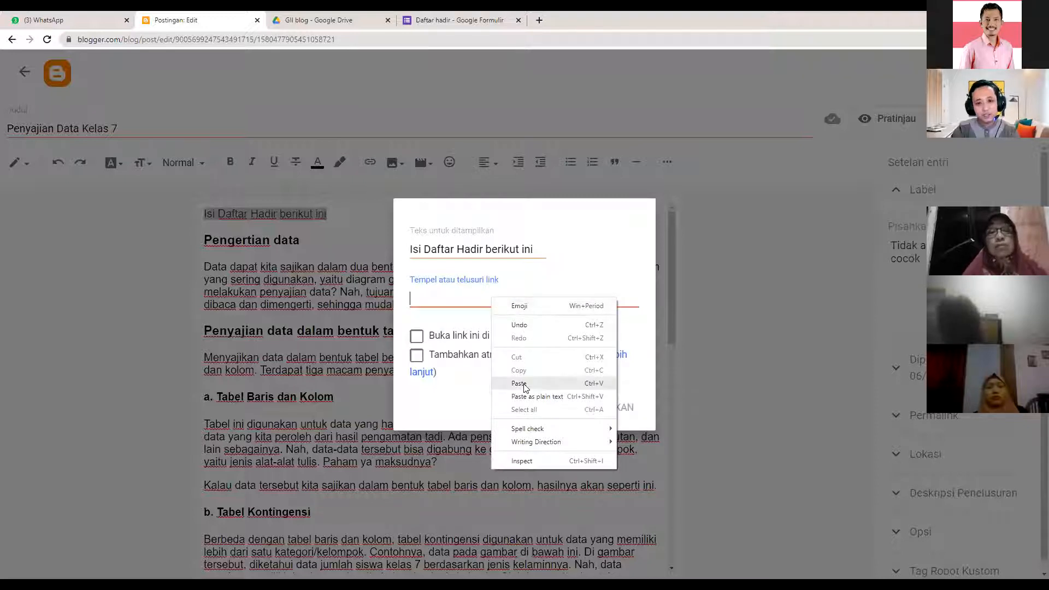
pyautogui.click(519, 384)
pyautogui.doubleClick(471, 299)
pyautogui.click(526, 299)
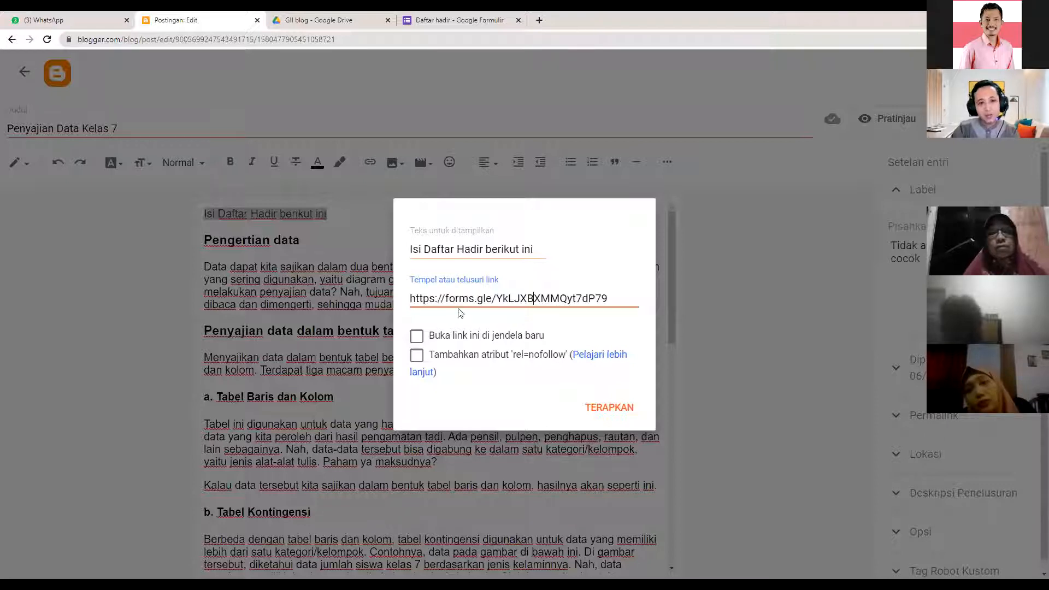
pyautogui.click(417, 337)
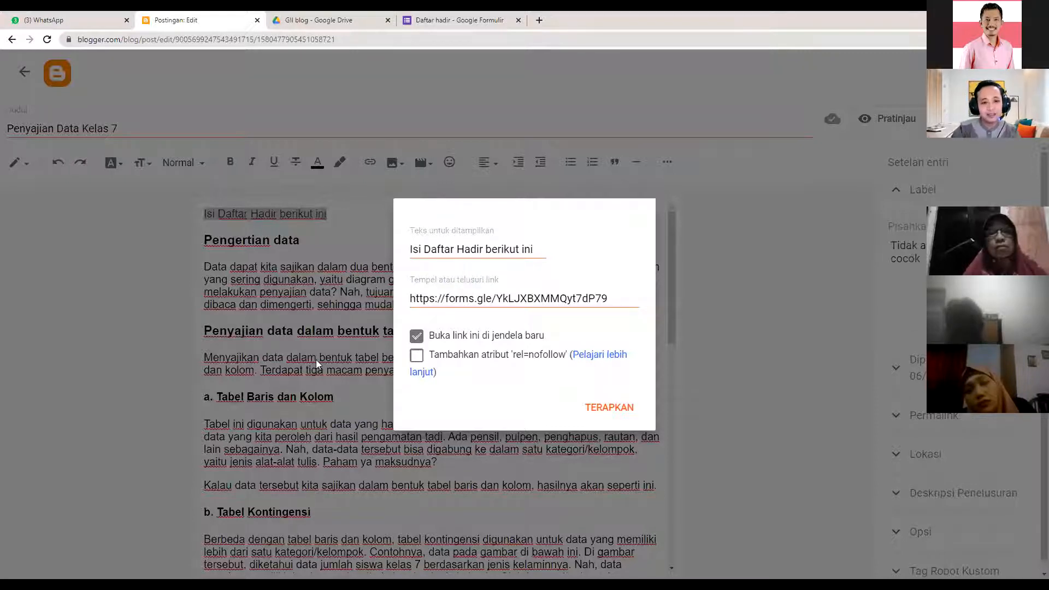
pyautogui.click(605, 414)
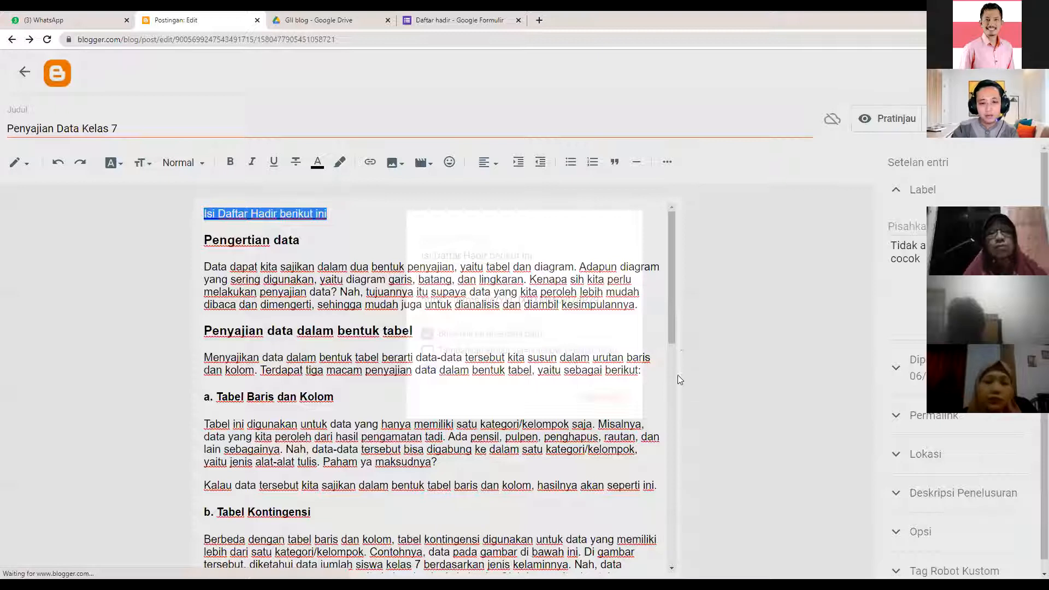
# - Verify the 'Isi Daftar Hadir berikut ini' link, then bring up the Insert image options at the post's end
pyautogui.scroll(-4, 663, 525)
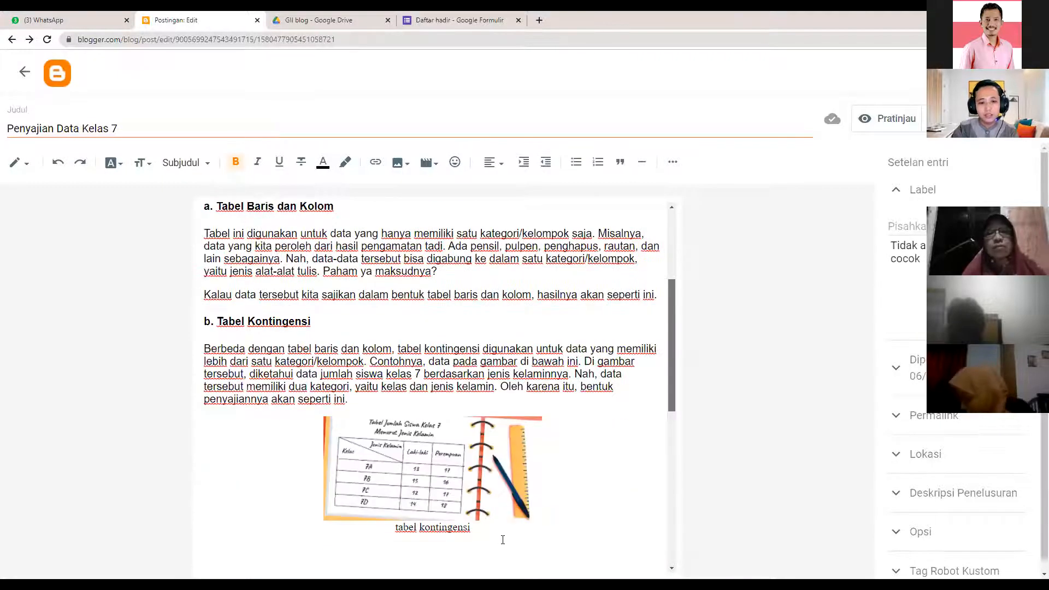
pyautogui.hotkey('ctrl', 'End')
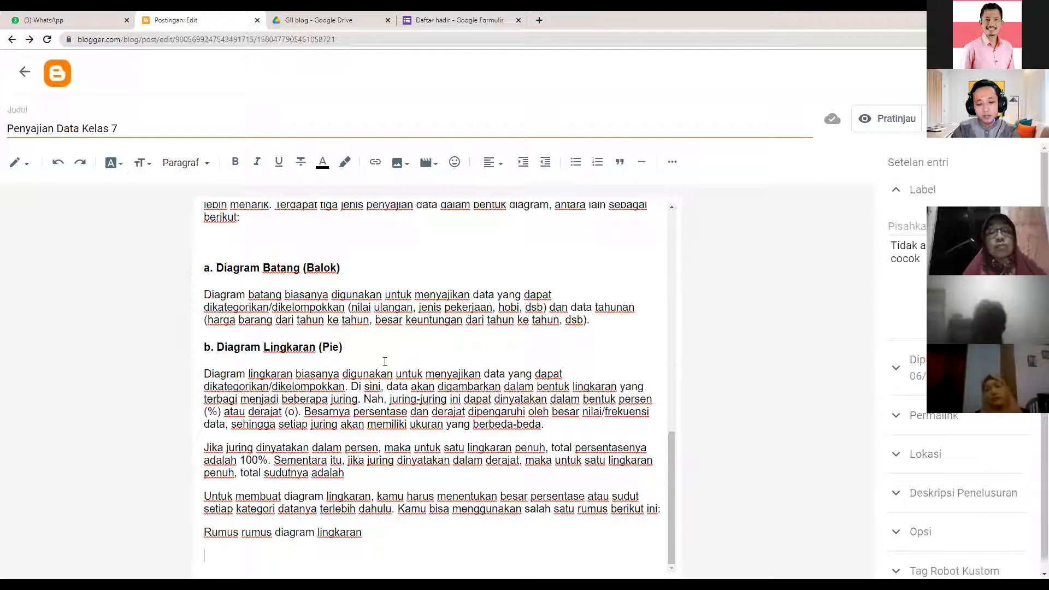
pyautogui.scroll(1, 678, 404)
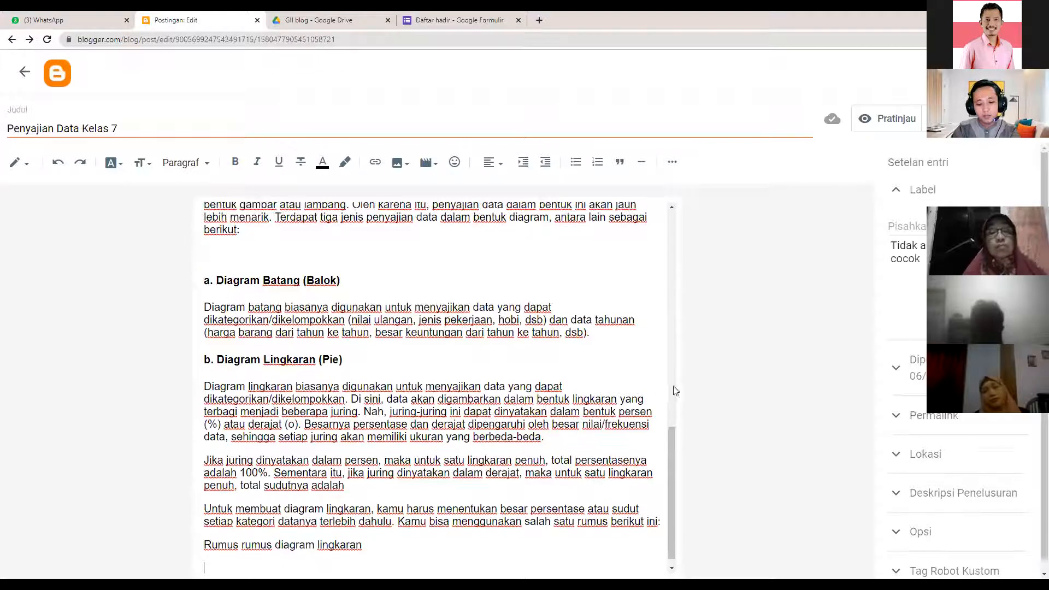
pyautogui.scroll(3, 664, 274)
pyautogui.scroll(2, 320, 220)
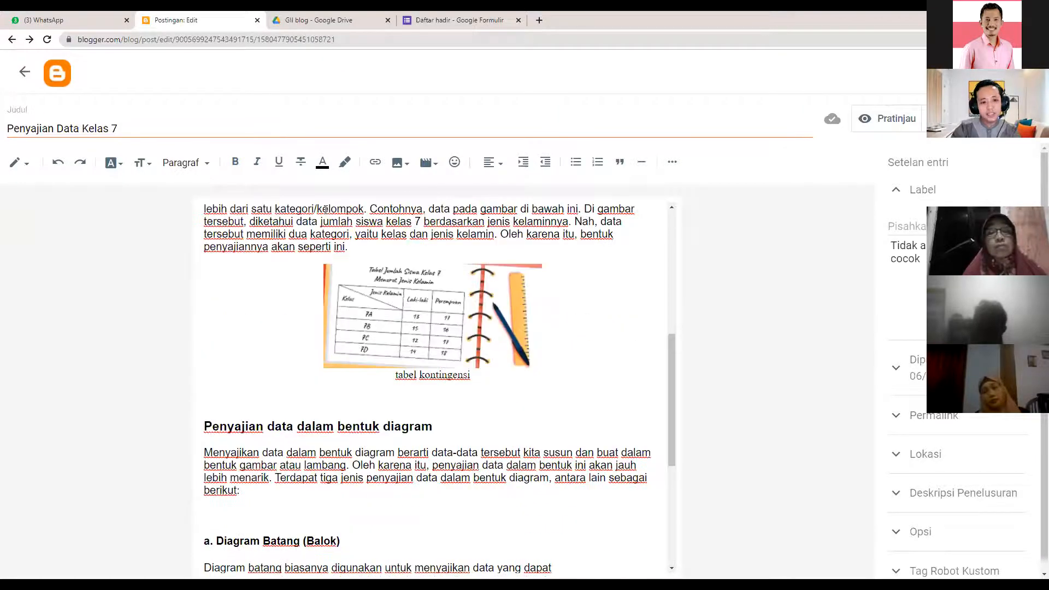
pyautogui.scroll(6, 327, 210)
pyautogui.click(285, 219)
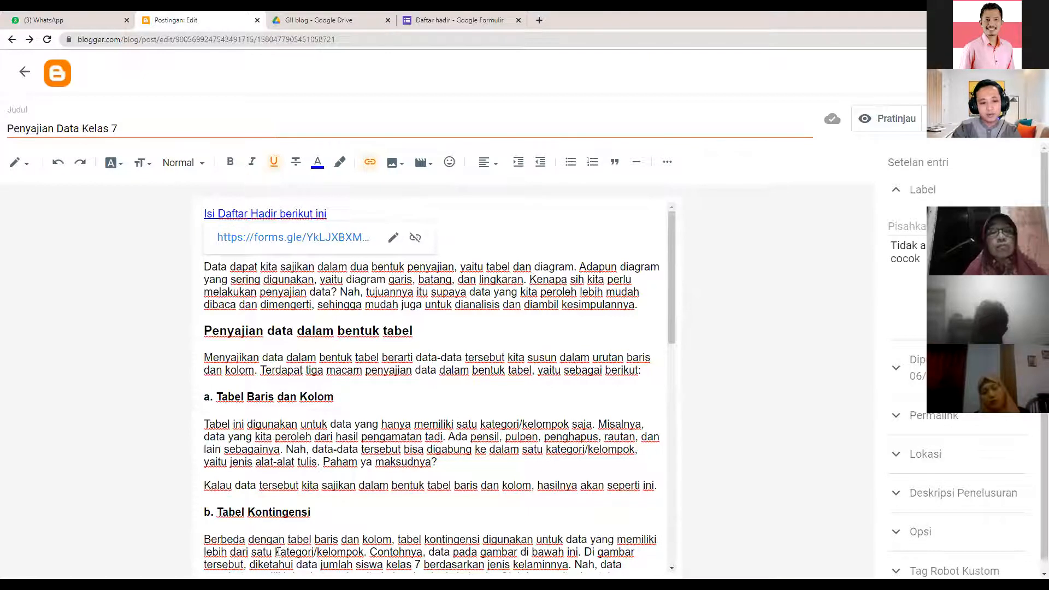
pyautogui.scroll(-10, 413, 255)
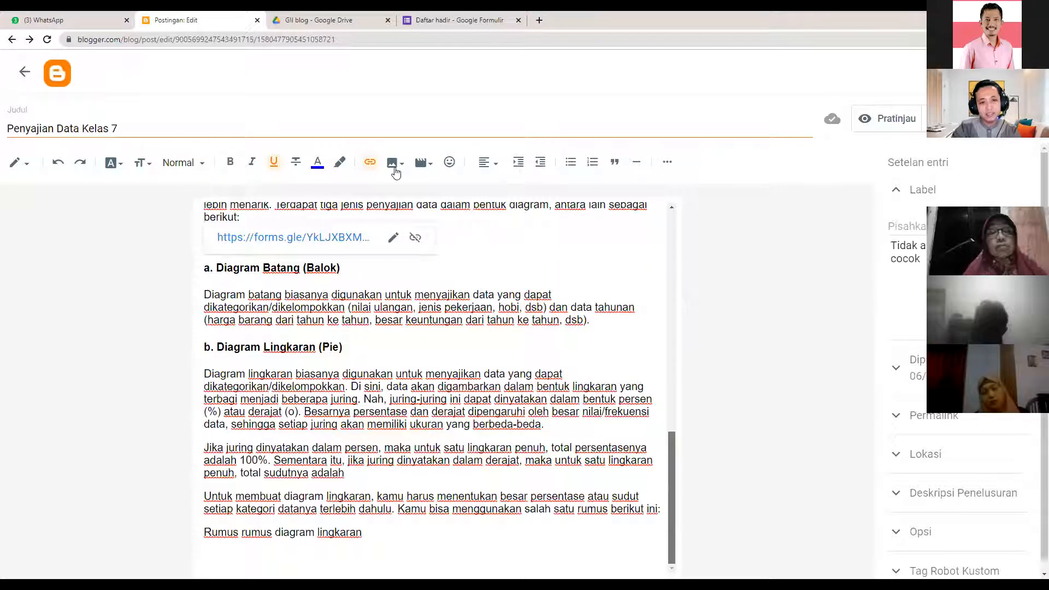
pyautogui.click(396, 164)
# - Upload quizz.png from Pictures > GII blog and place it below 'Rumus rumus diagram lingkaran'
pyautogui.click(444, 200)
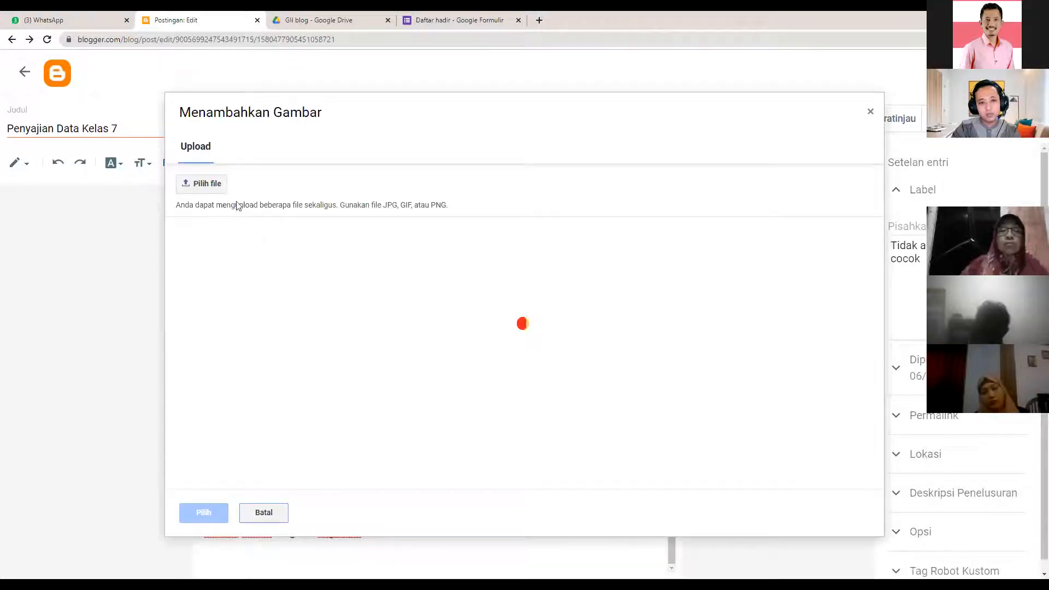
pyautogui.click(198, 184)
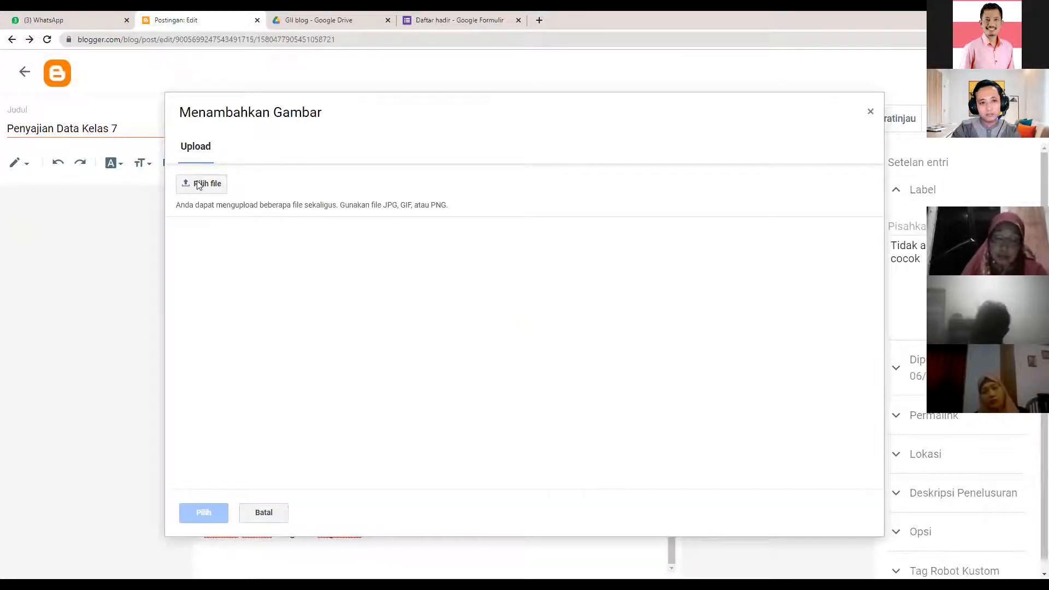
pyautogui.click(299, 105)
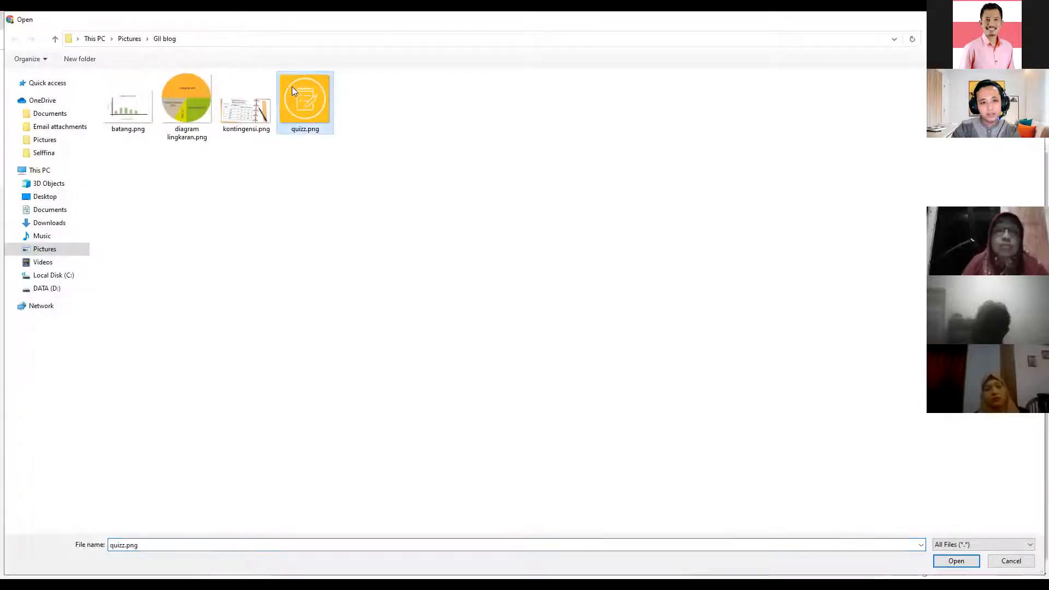
pyautogui.click(935, 561)
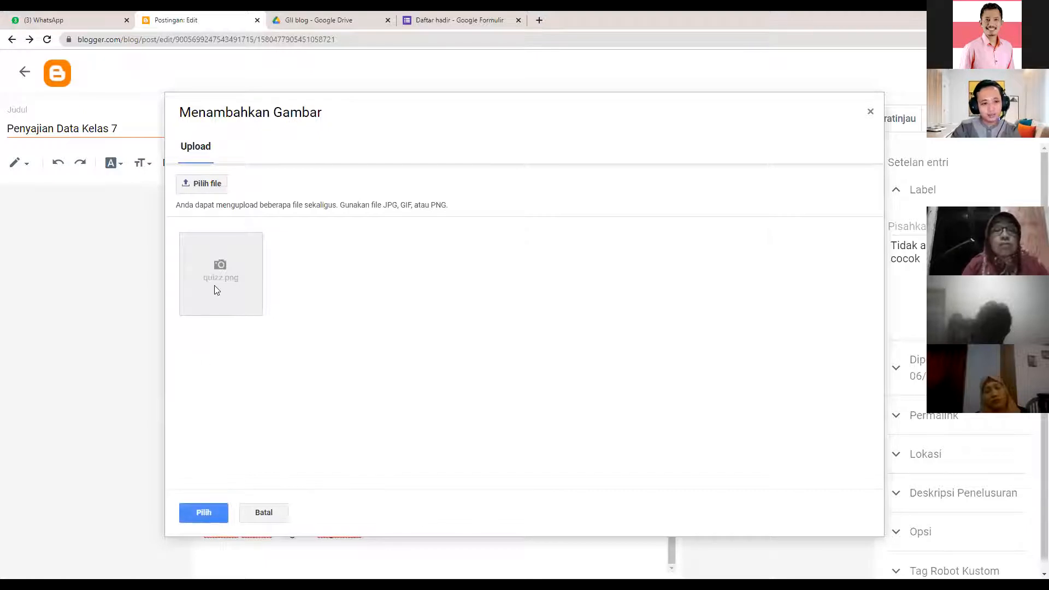
pyautogui.click(206, 514)
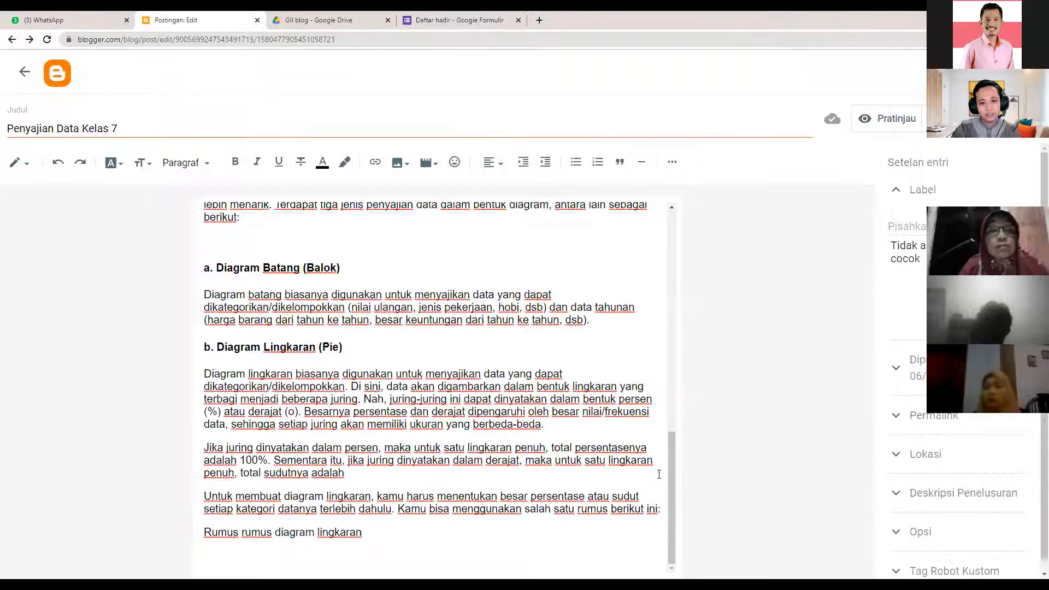
pyautogui.click(457, 444)
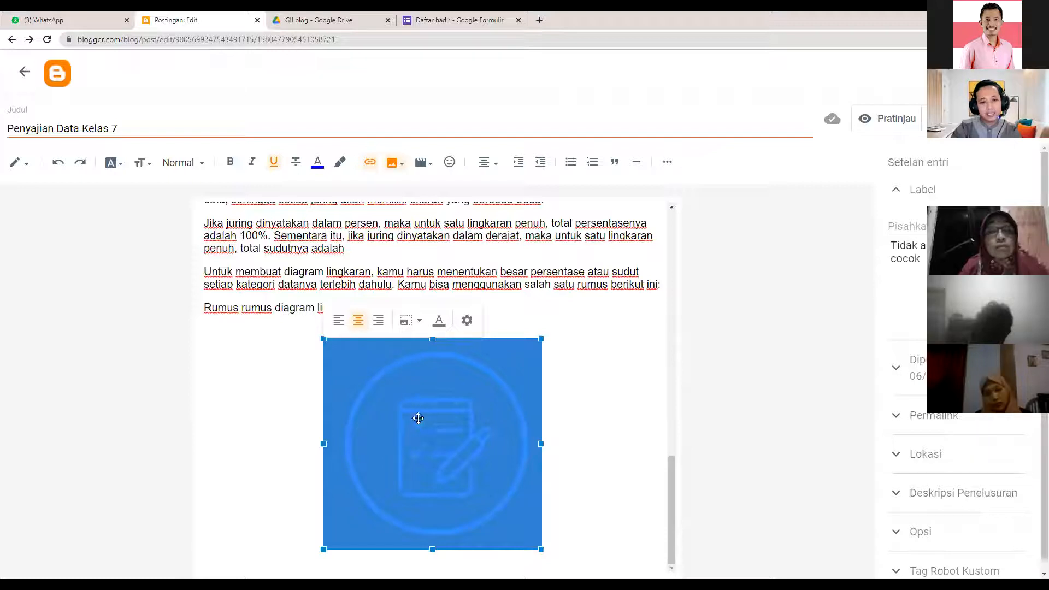
pyautogui.click(317, 20)
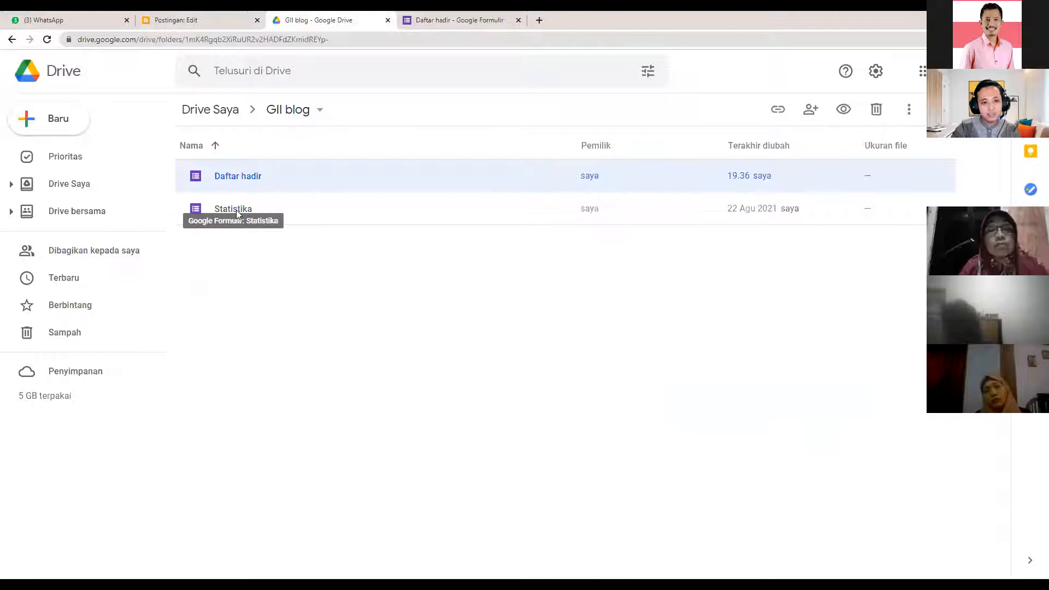
# - Copy the Statistika form's share link through Send, then go back to the Blogger editor
pyautogui.doubleClick(236, 211)
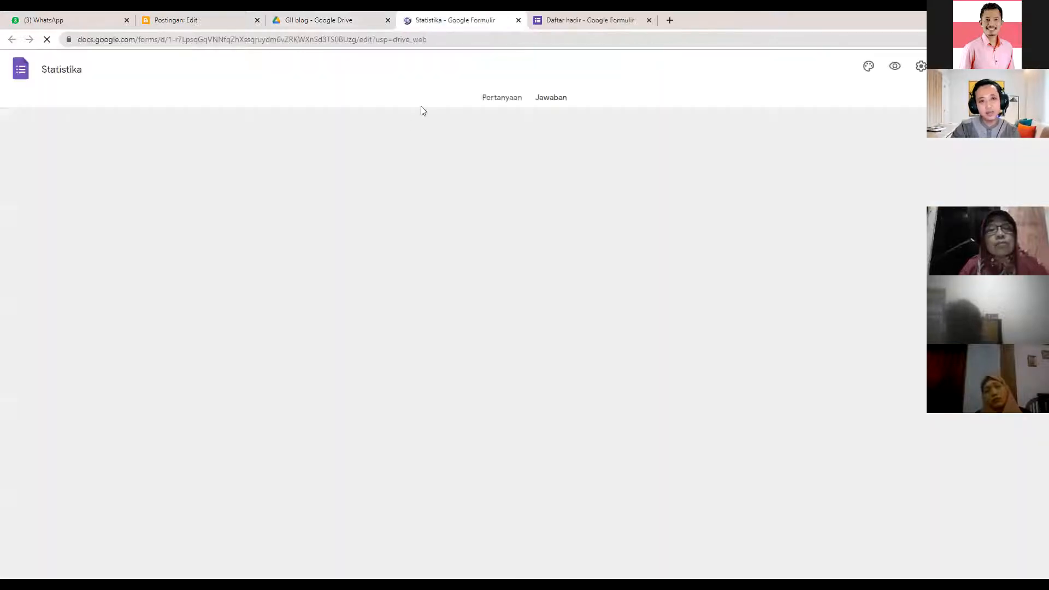
pyautogui.scroll(-1, 431, 458)
pyautogui.scroll(-4, 433, 462)
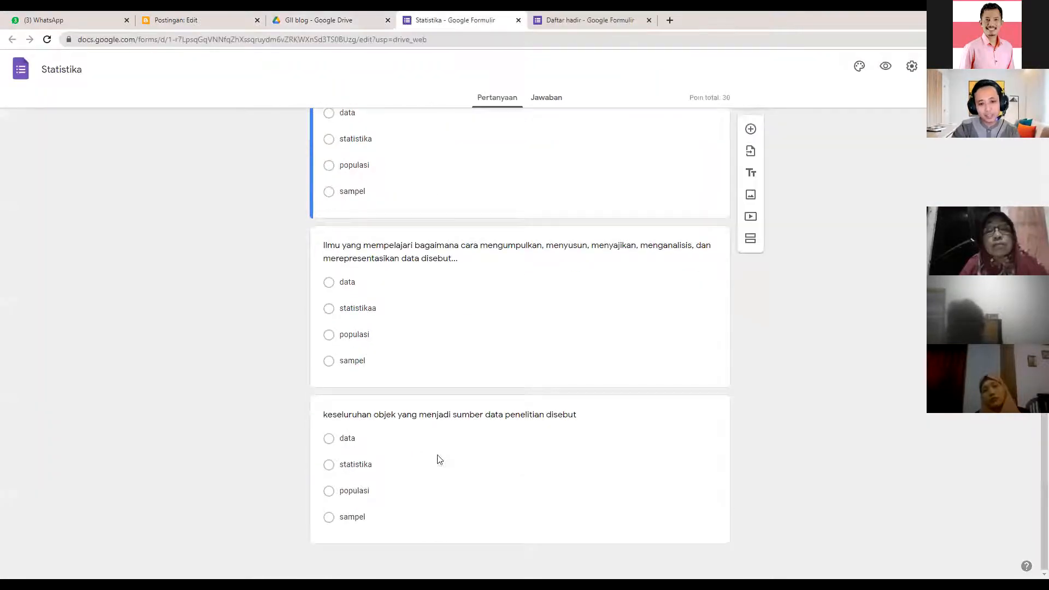
pyautogui.scroll(5, 513, 372)
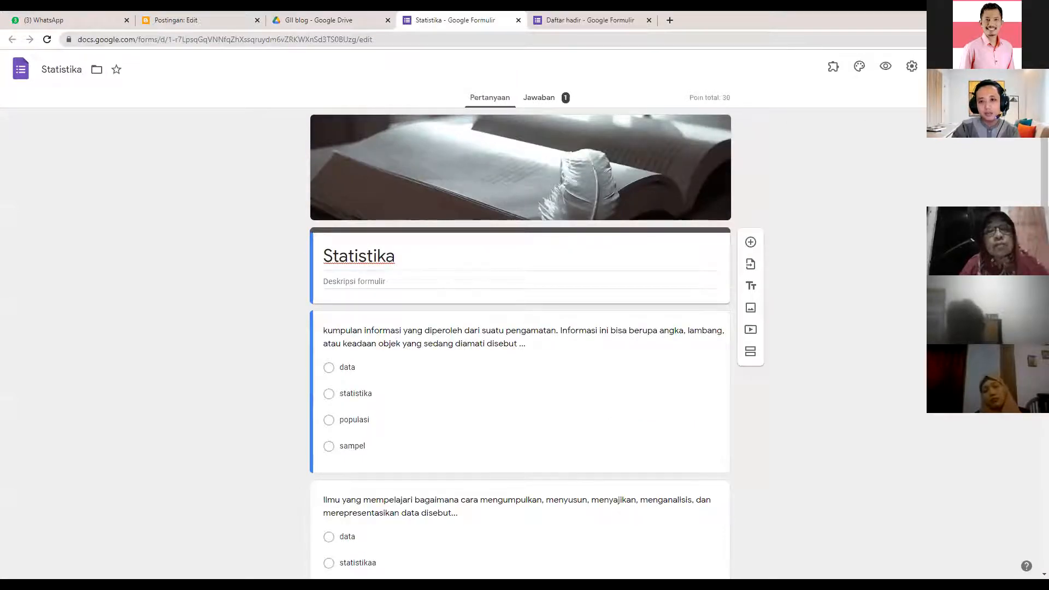
pyautogui.click(919, 77)
pyautogui.click(494, 153)
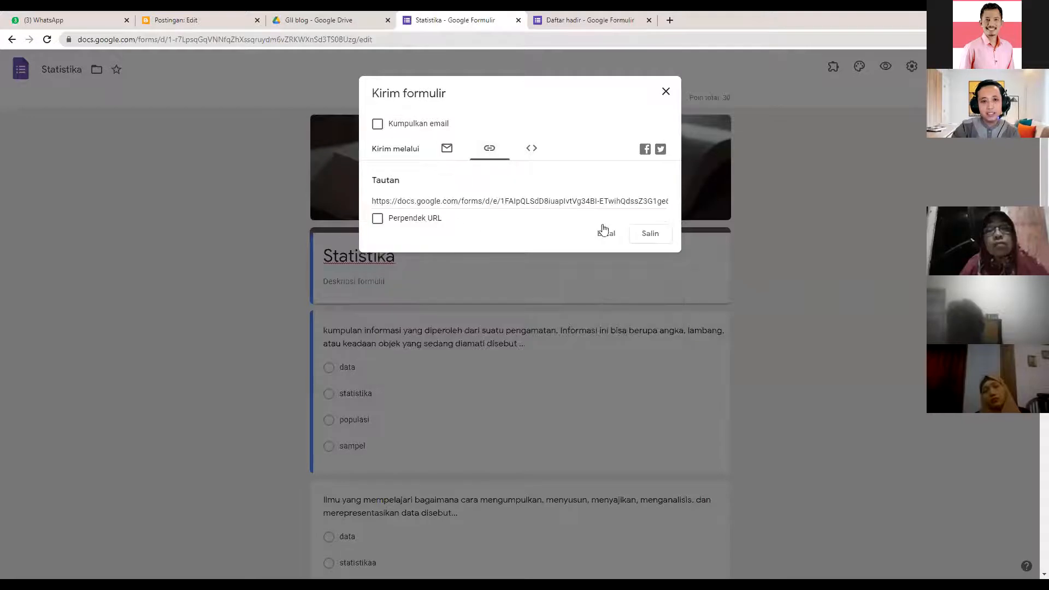
pyautogui.click(650, 234)
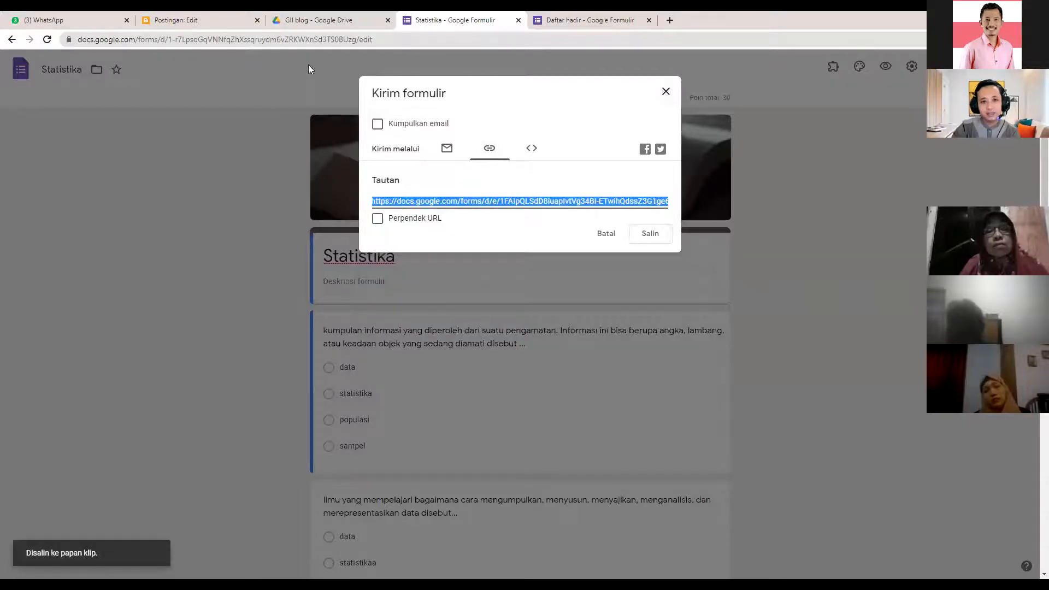
pyautogui.click(313, 19)
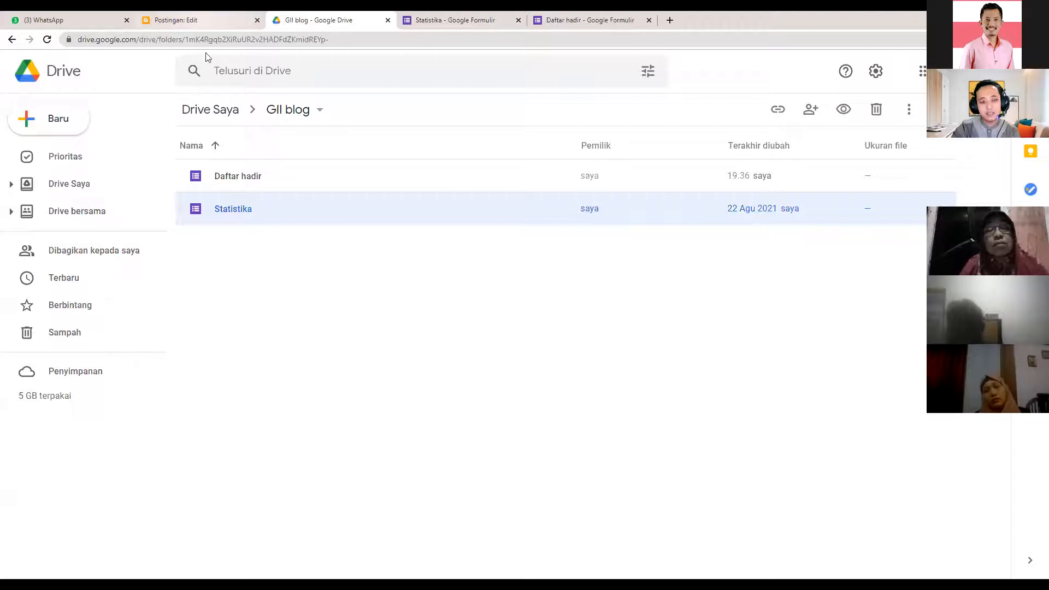
pyautogui.click(186, 20)
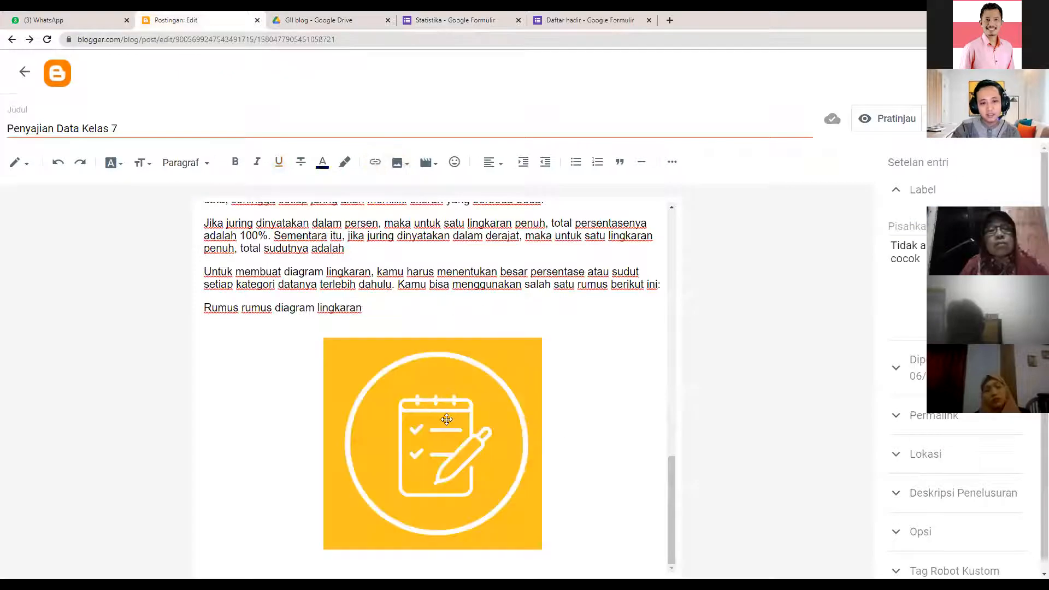
# - Replace the yellow task image's link with the pasted Statistika form URL, opening in a new window
pyautogui.click(439, 457)
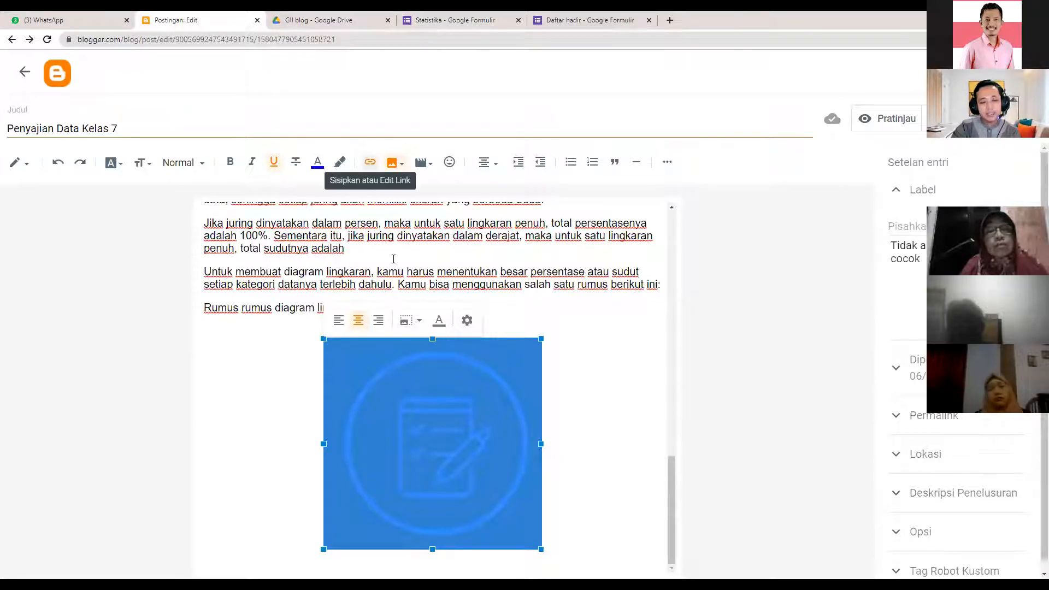
pyautogui.click(597, 403)
pyautogui.click(424, 406)
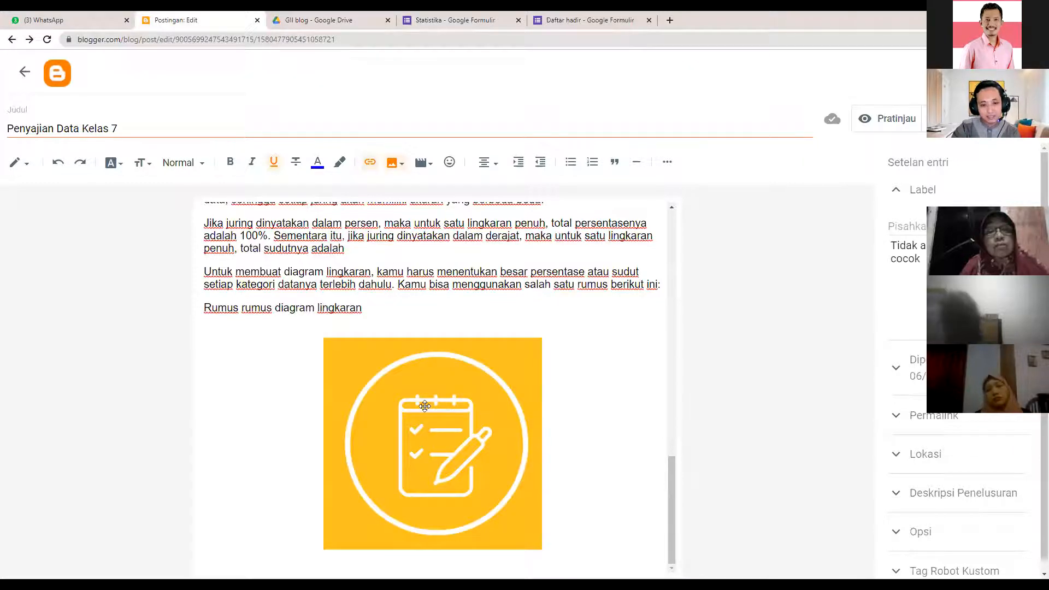
pyautogui.click(370, 170)
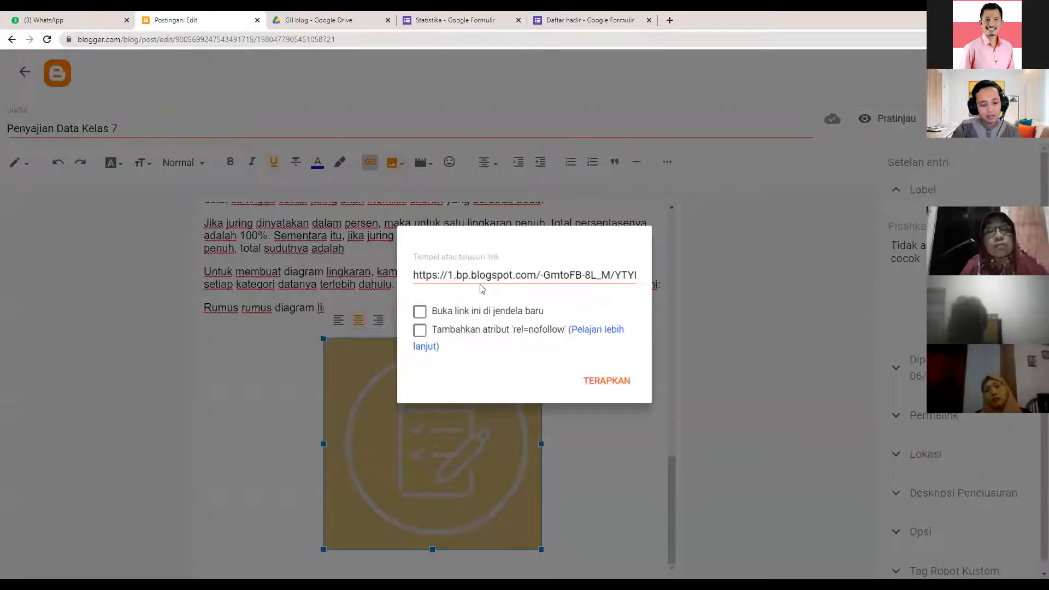
pyautogui.tripleClick(482, 275)
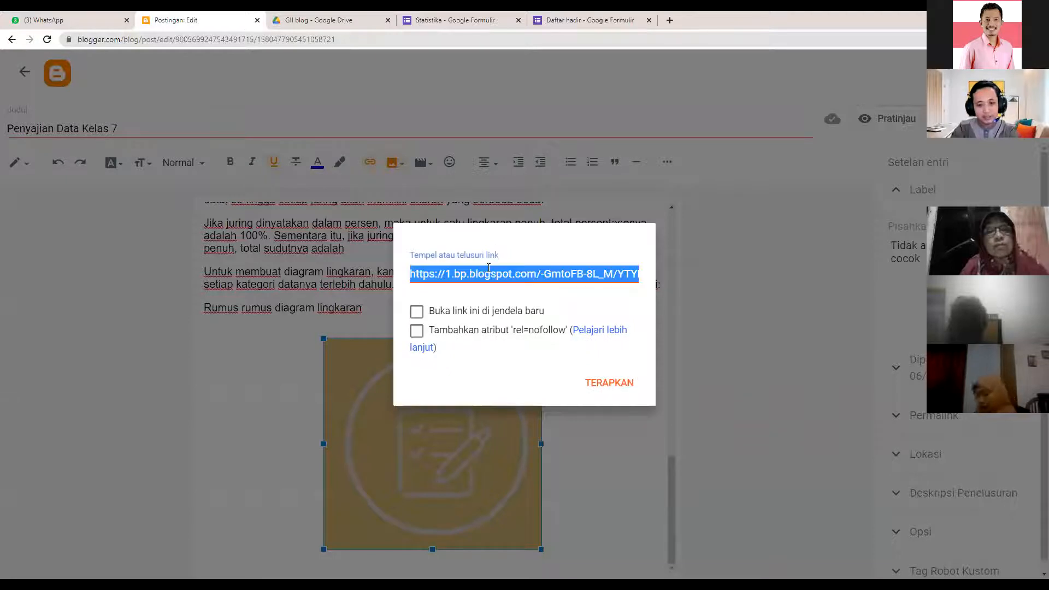
pyautogui.click(484, 279)
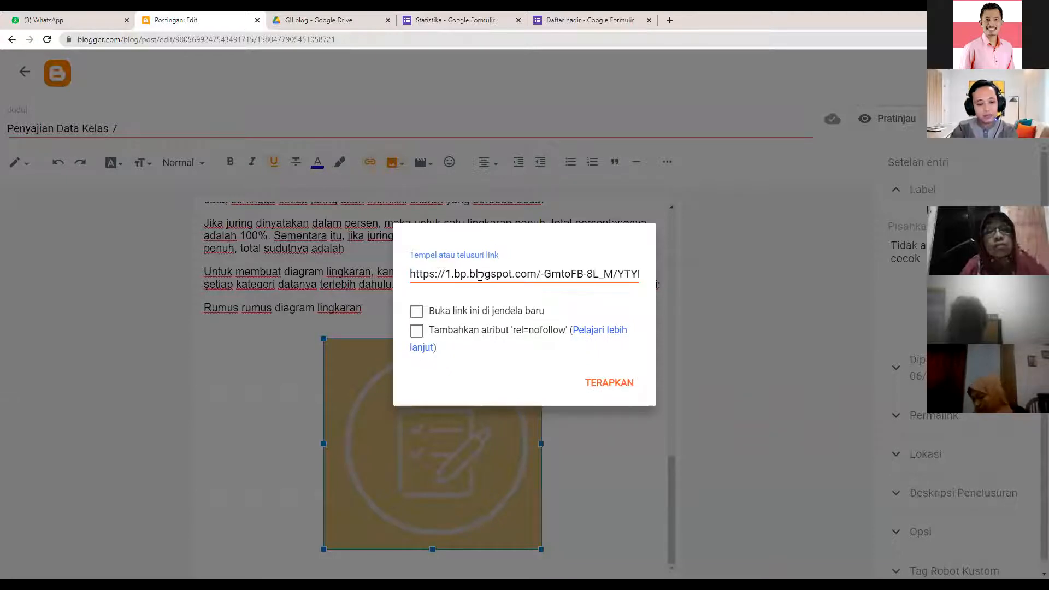
pyautogui.tripleClick(483, 273)
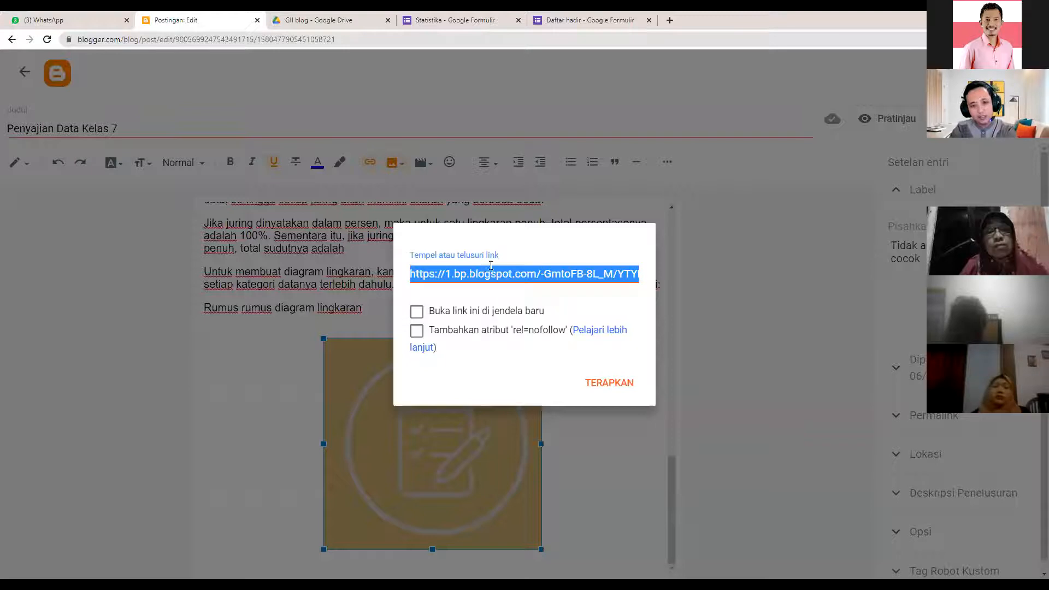
pyautogui.press('BackSpace')
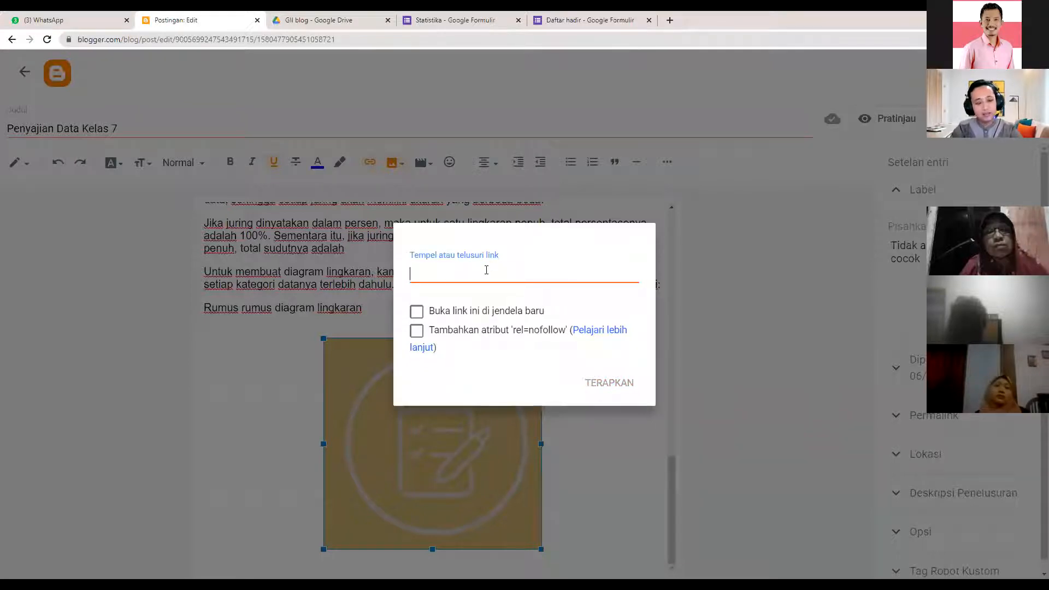
pyautogui.hotkey('ctrl', 'v')
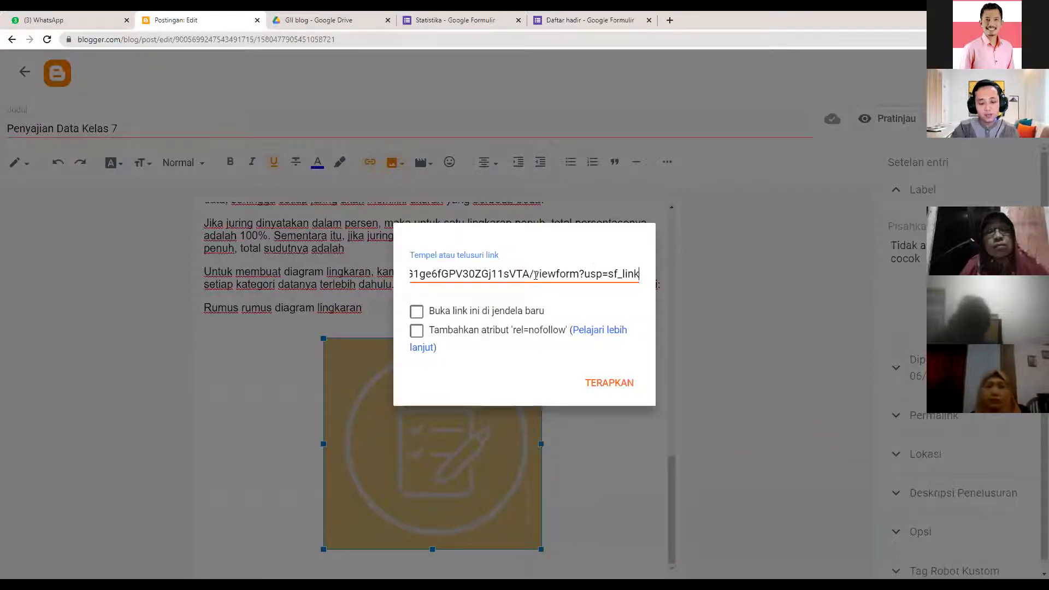
pyautogui.press('Left')
pyautogui.press('Left')
pyautogui.press('Left')
pyautogui.press('Left')
pyautogui.press('Left')
pyautogui.press('Left')
pyautogui.press('Left')
pyautogui.press('Left')
pyautogui.press('Left')
pyautogui.press('Left')
pyautogui.press('Left')
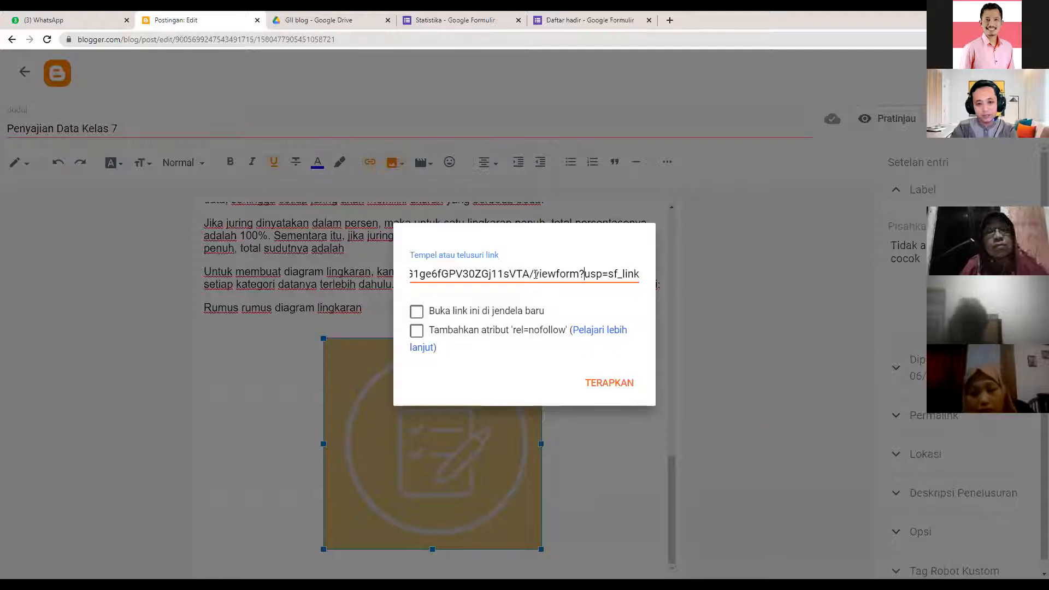
pyautogui.press('Left')
pyautogui.press('Left')
pyautogui.press('Left')
pyautogui.press('Left')
pyautogui.press('Left')
pyautogui.press('Left')
pyautogui.press('Left')
pyautogui.press('Left')
pyautogui.press('Left')
pyautogui.press('Left')
pyautogui.press('Left')
pyautogui.press('Left')
pyautogui.press('Left')
pyautogui.press('Left')
pyautogui.press('Left')
pyautogui.press('Left')
pyautogui.press('Left')
pyautogui.press('Left')
pyautogui.press('Left')
pyautogui.press('Left')
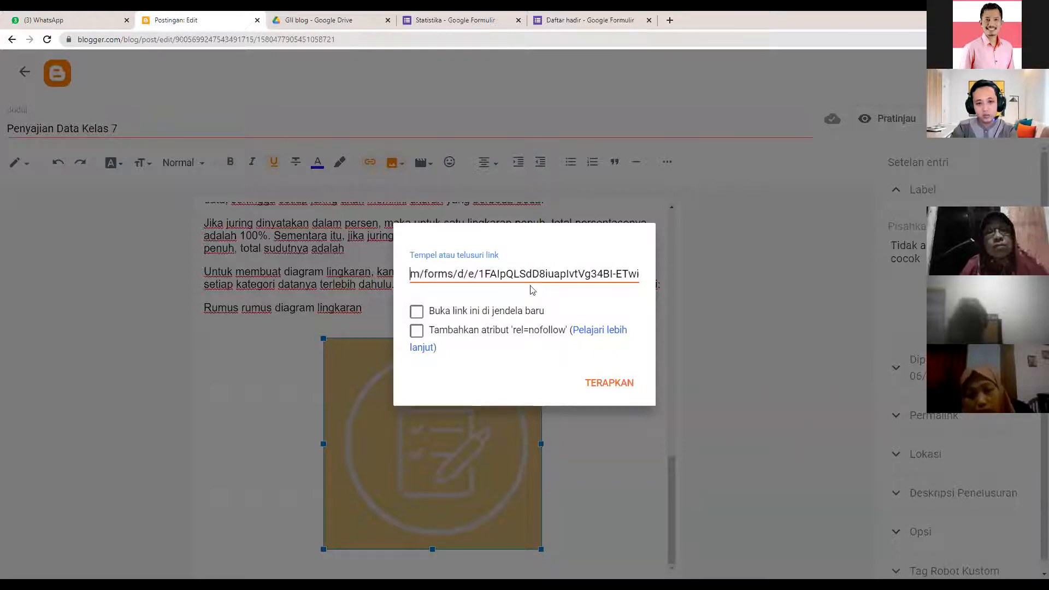
pyautogui.press('Left')
pyautogui.press('Left')
pyautogui.press('Left')
pyautogui.press('Left')
pyautogui.press('Left')
pyautogui.press('Left')
pyautogui.press('Left')
pyautogui.press('Left')
pyautogui.press('Left')
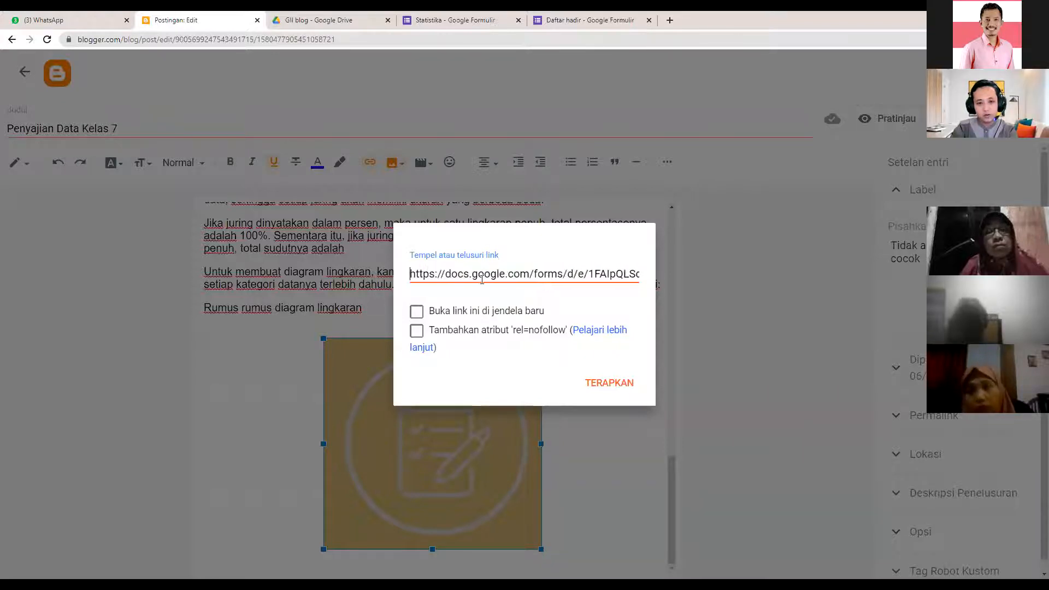
pyautogui.click(416, 312)
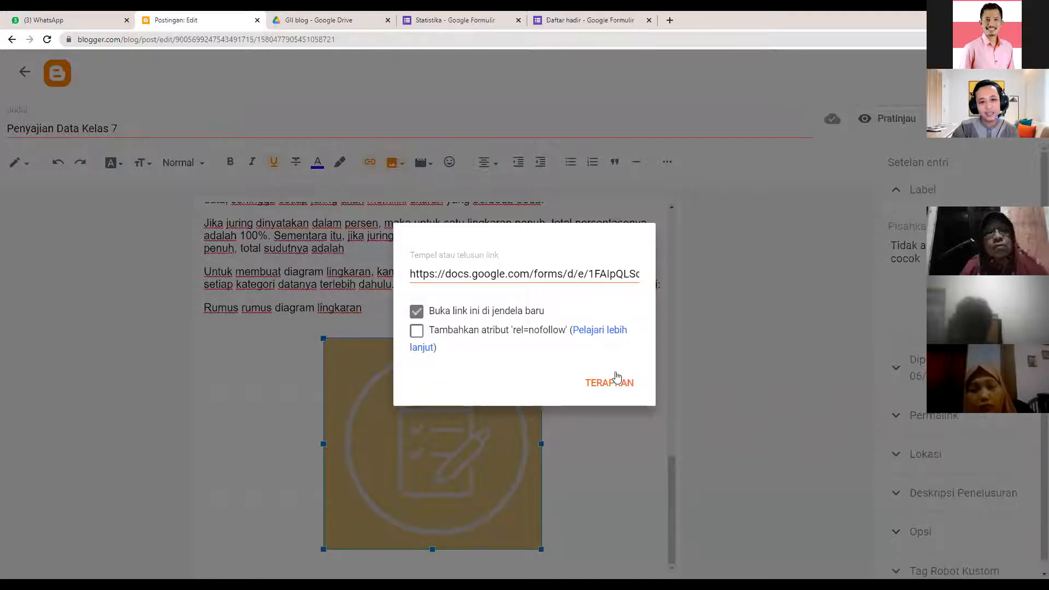
pyautogui.click(624, 392)
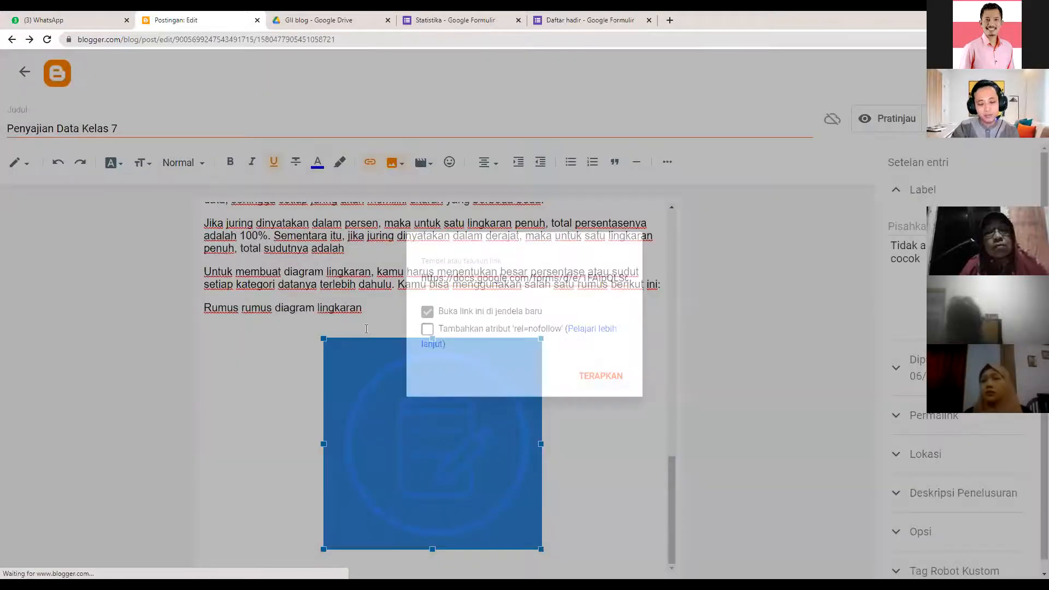
# - Add the line 'klik gambar berikut untuk mengerjakan tugas' above the yellow image
pyautogui.click(367, 329)
pyautogui.press('Return')
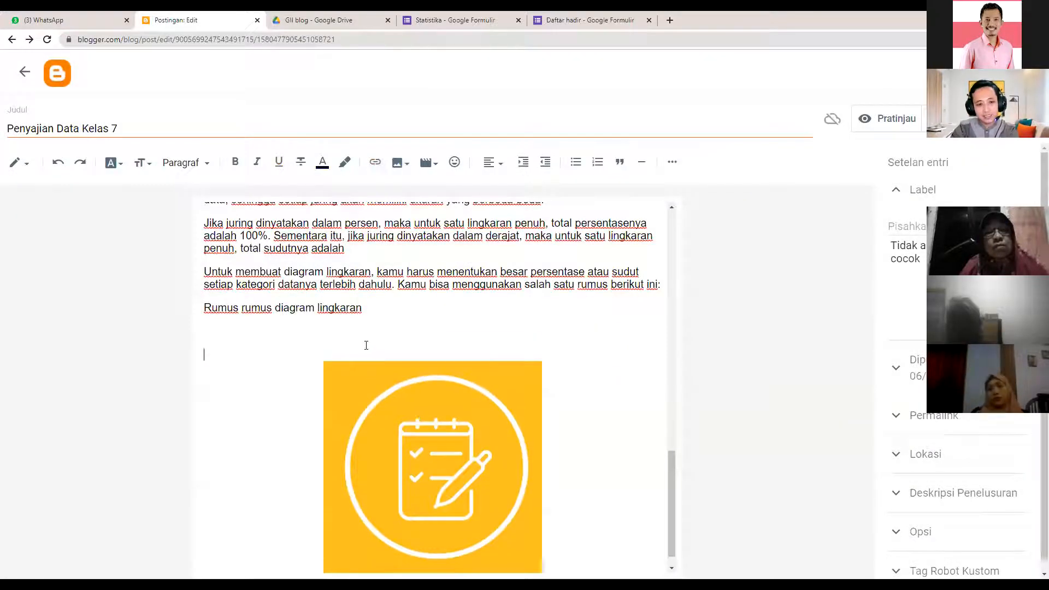
pyautogui.scroll(-1, 394, 396)
pyautogui.write('kli')
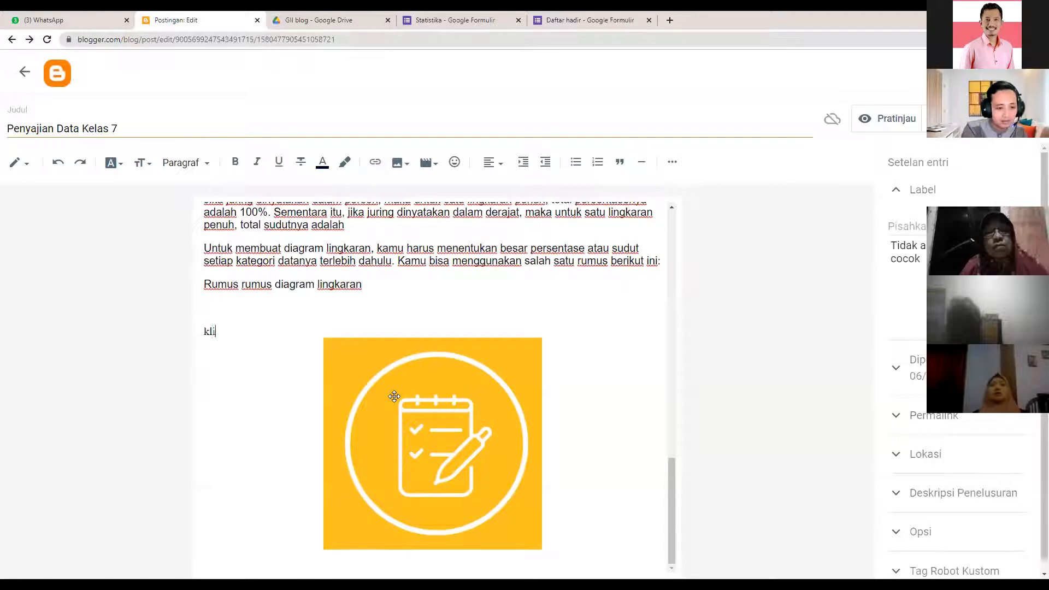
pyautogui.write('k gamba')
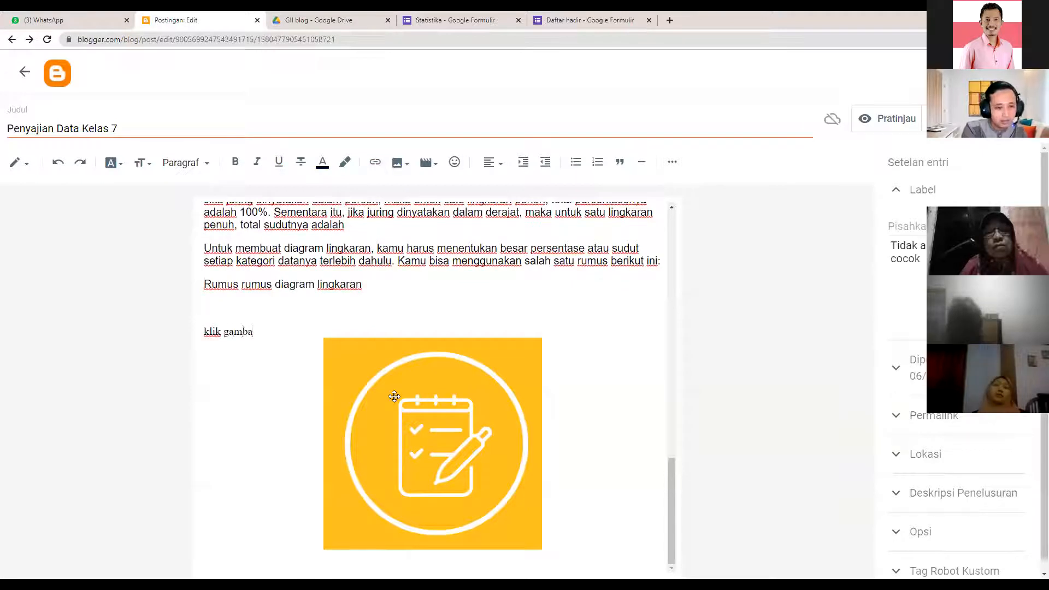
pyautogui.write('r berikut untuk m')
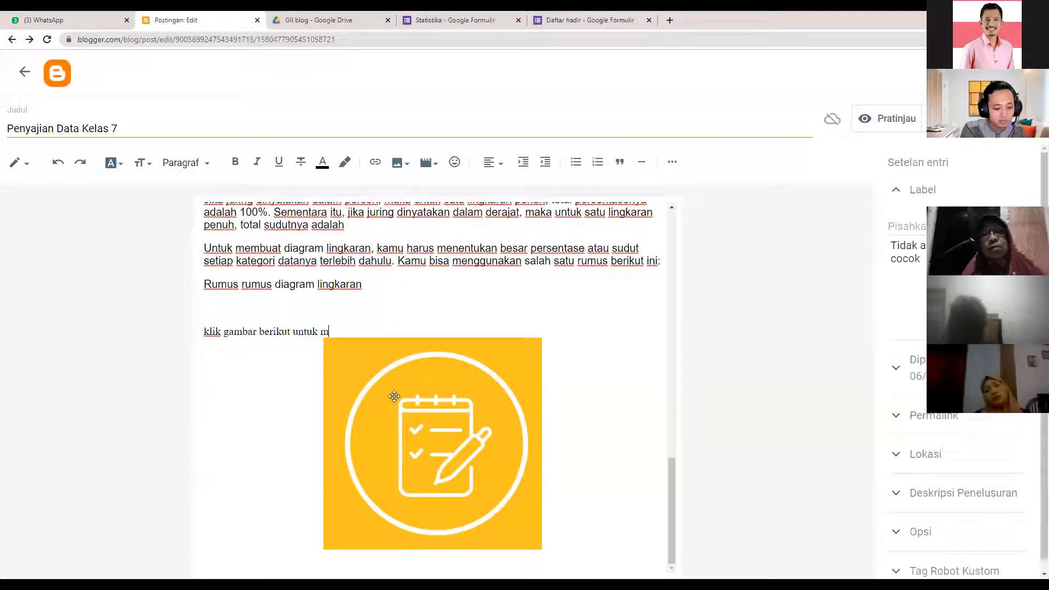
pyautogui.write('engerjakan tugas')
# - Resize the yellow quiz image to Kecil (small)
pyautogui.click(428, 477)
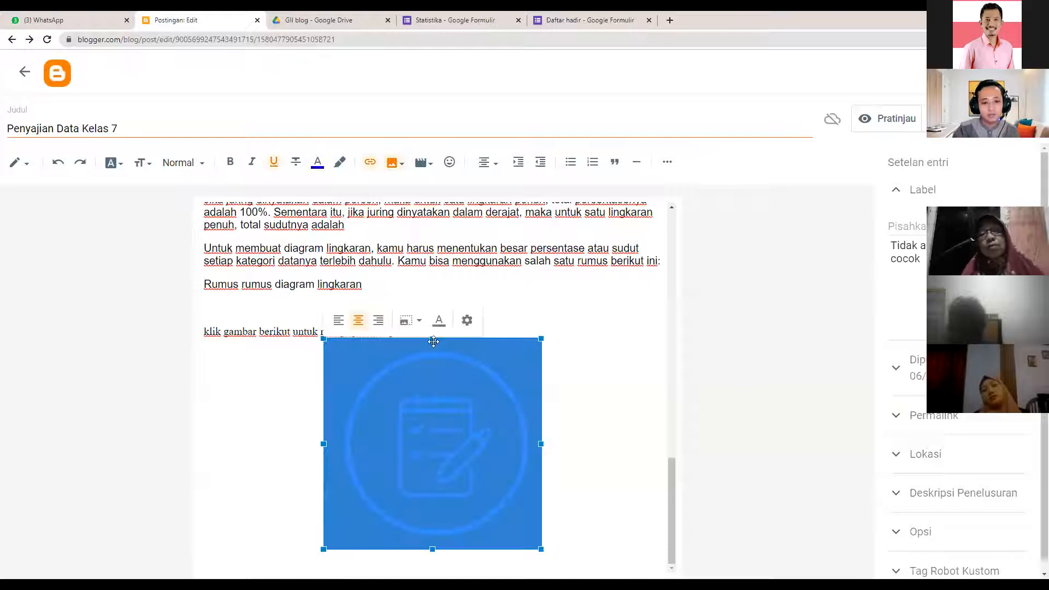
pyautogui.click(412, 321)
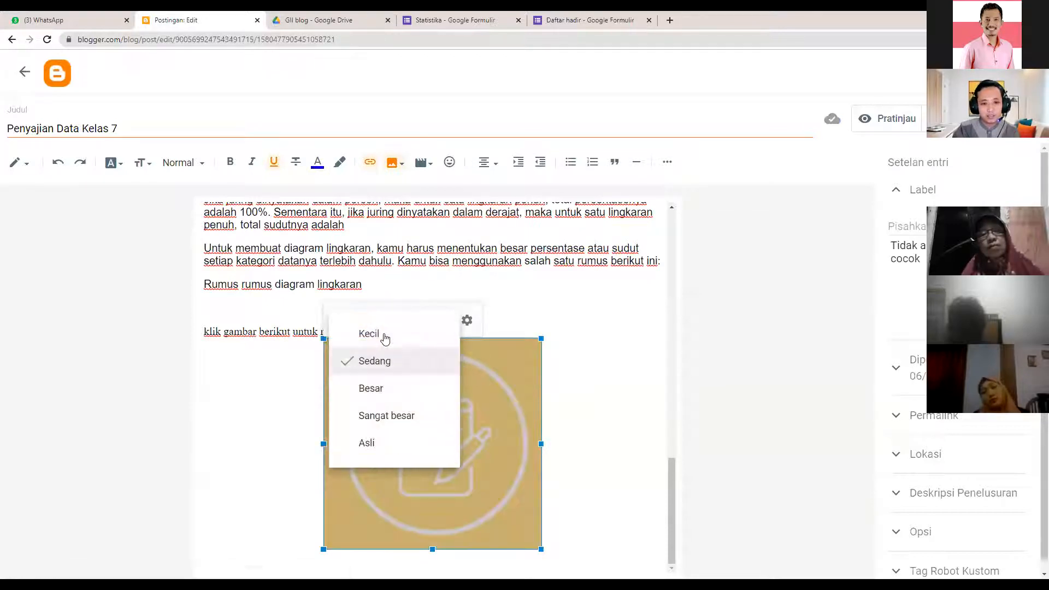
pyautogui.click(369, 333)
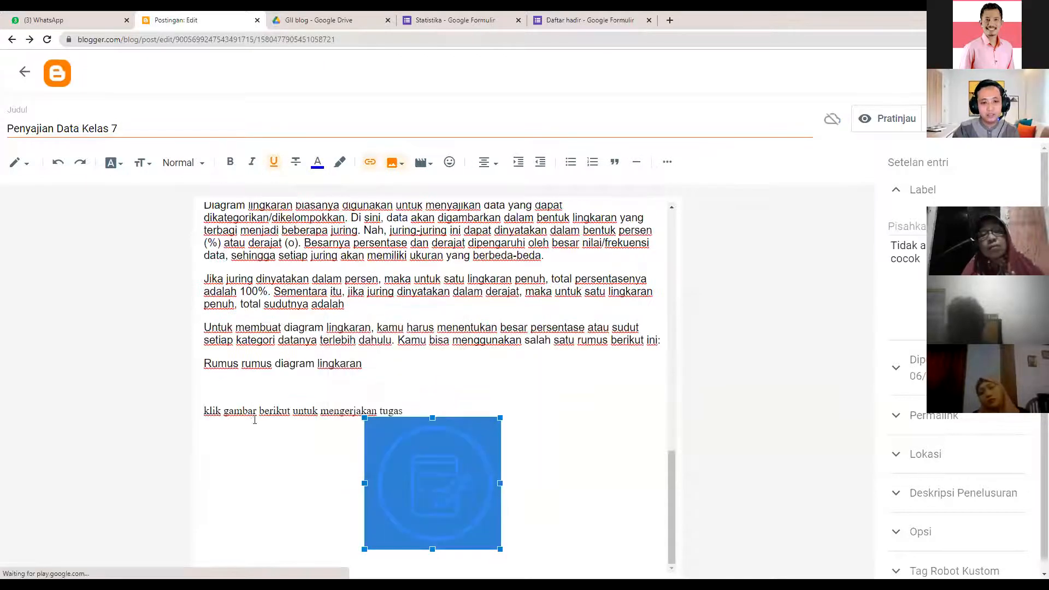
pyautogui.click(209, 410)
# - Centre the instruction line with Rata tengah and scroll back to the top
pyautogui.moveTo(201, 413); pyautogui.dragTo(431, 413)
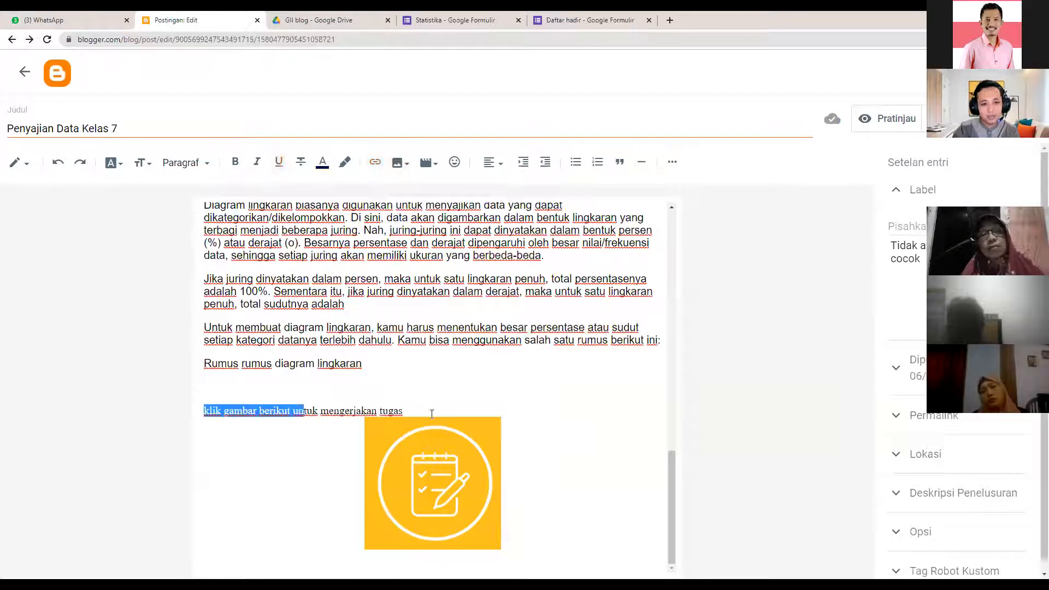
pyautogui.click(500, 163)
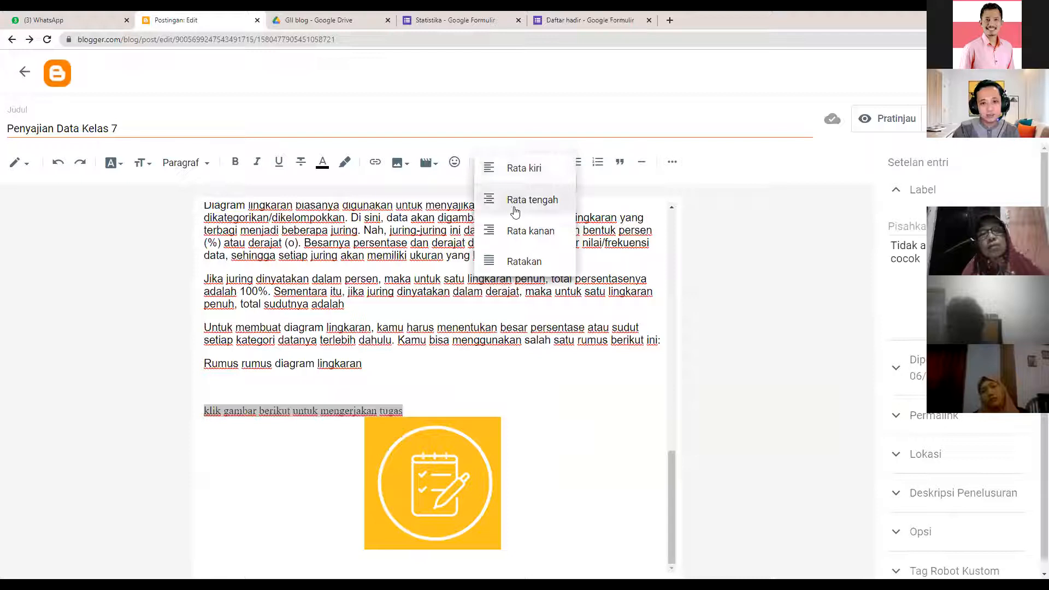
pyautogui.scroll(1, 564, 414)
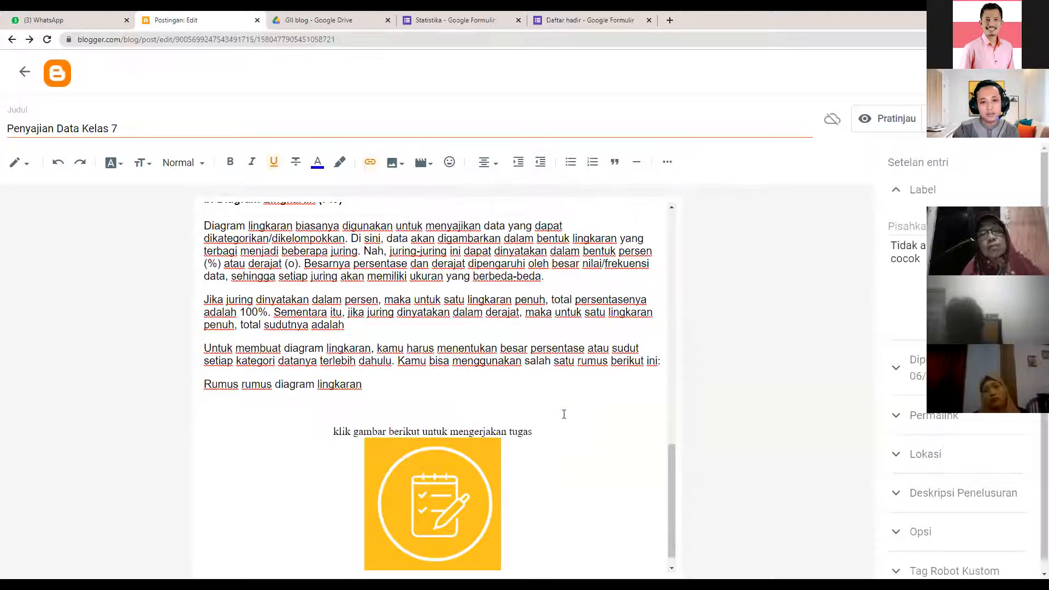
pyautogui.scroll(3, 564, 414)
pyautogui.scroll(4, 564, 414)
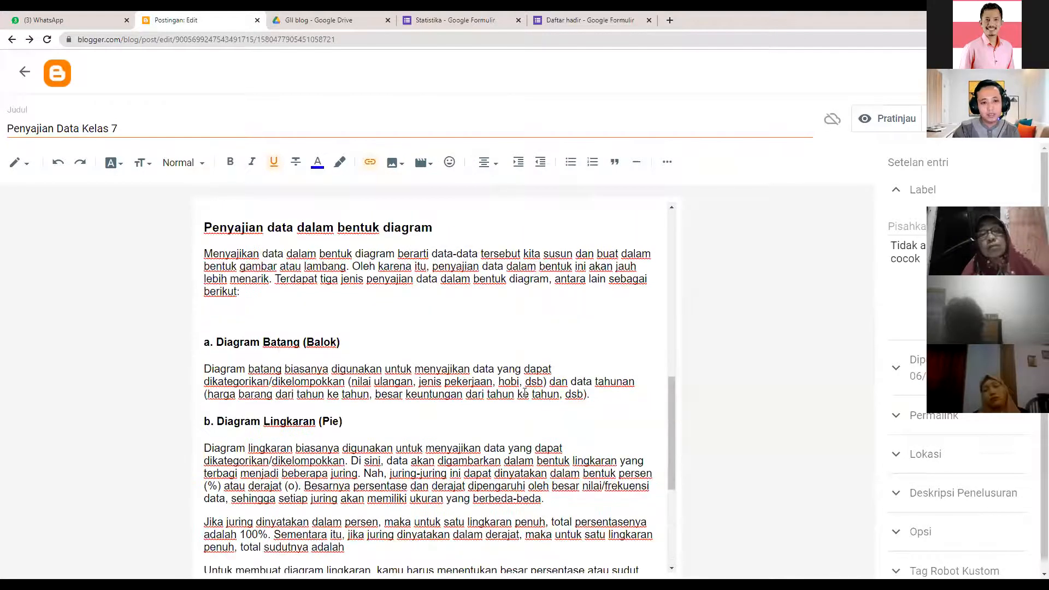
pyautogui.scroll(15, 512, 317)
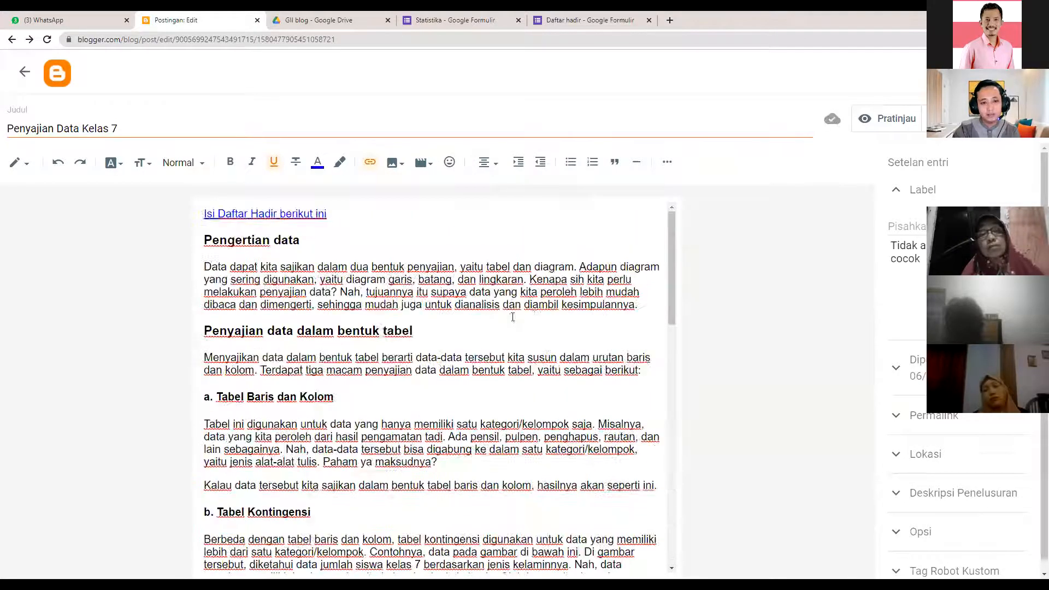
# - Start a new paragraph after 'kesimpulannya.' and search YouTube for 'pengertian data'
pyautogui.click(648, 306)
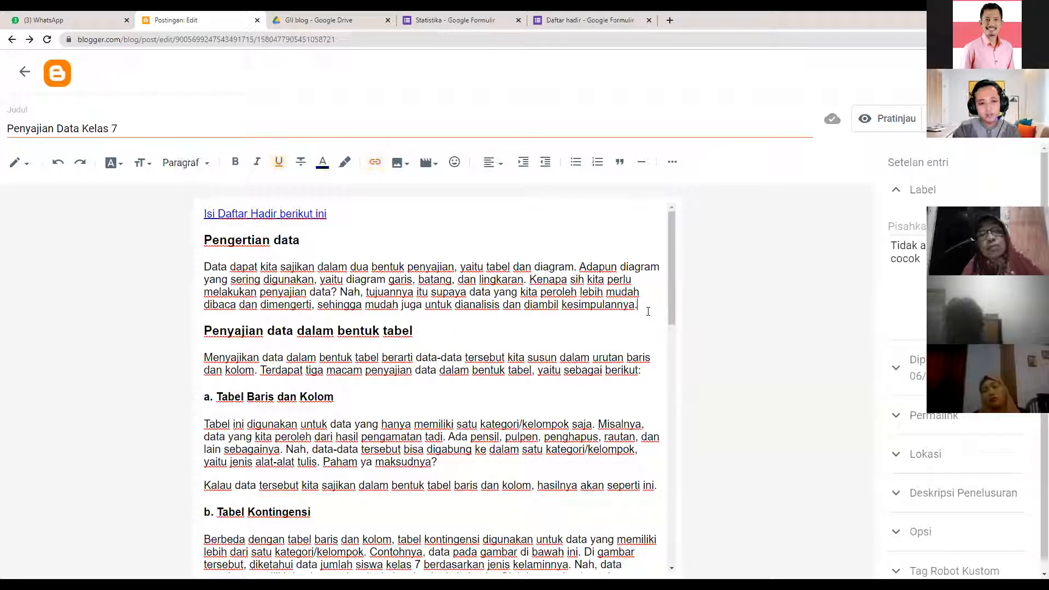
pyautogui.press('Return')
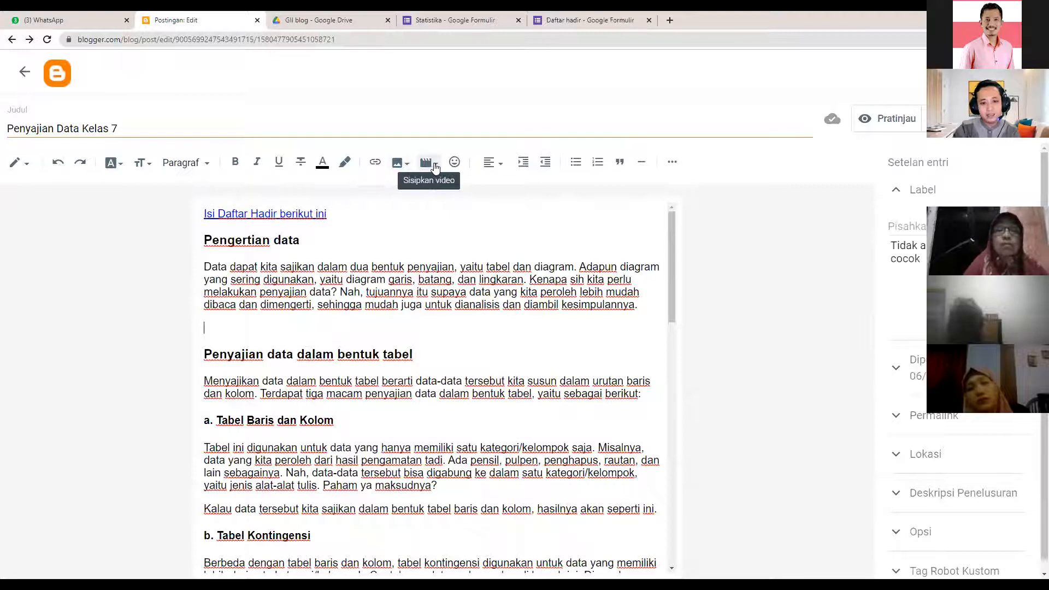
pyautogui.click(436, 166)
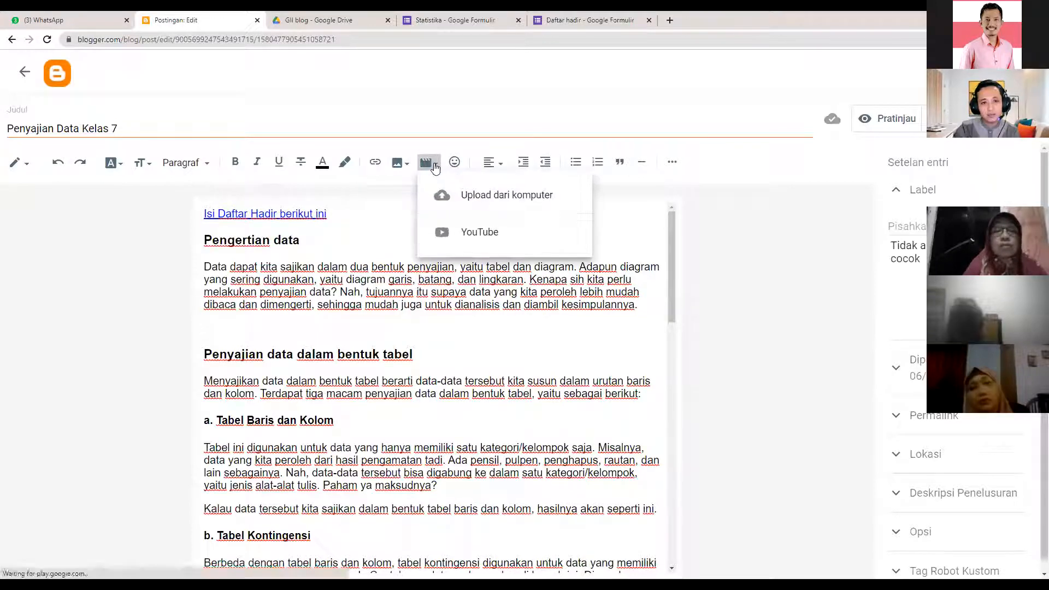
pyautogui.click(490, 238)
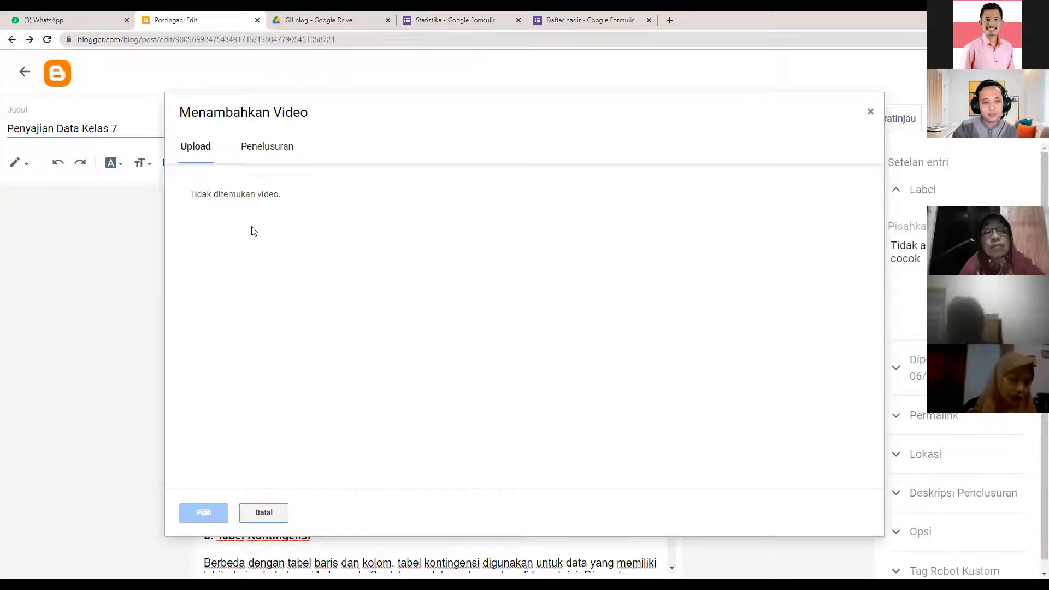
pyautogui.click(274, 146)
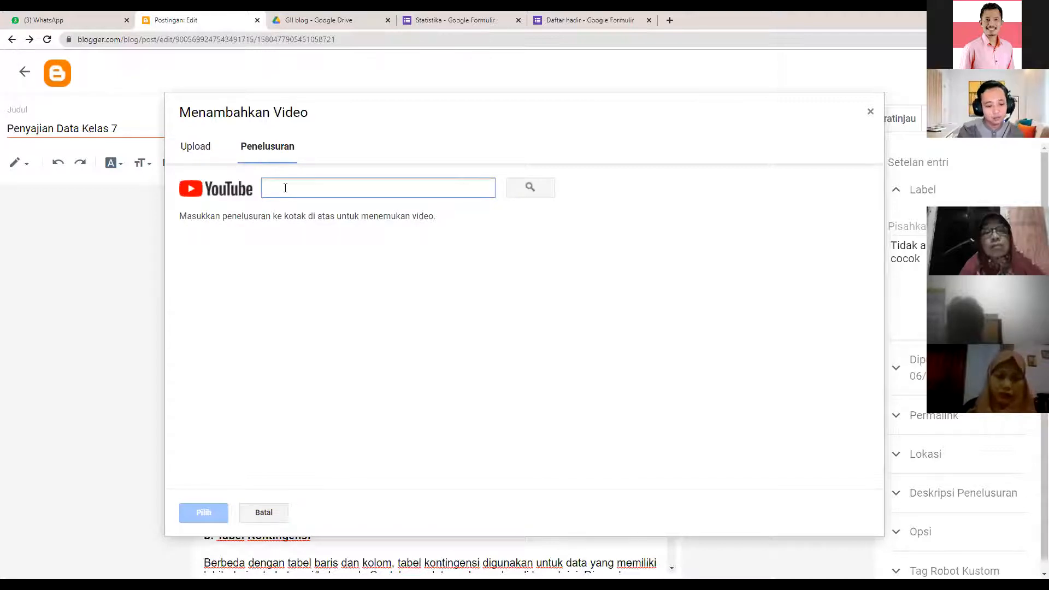
pyautogui.write('pengertian data')
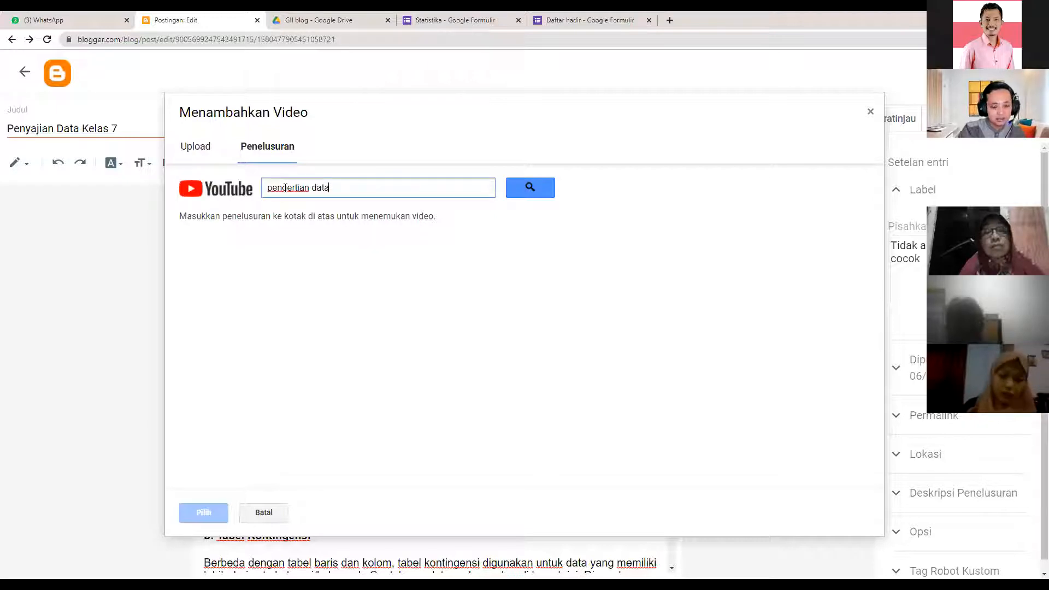
pyautogui.click(522, 189)
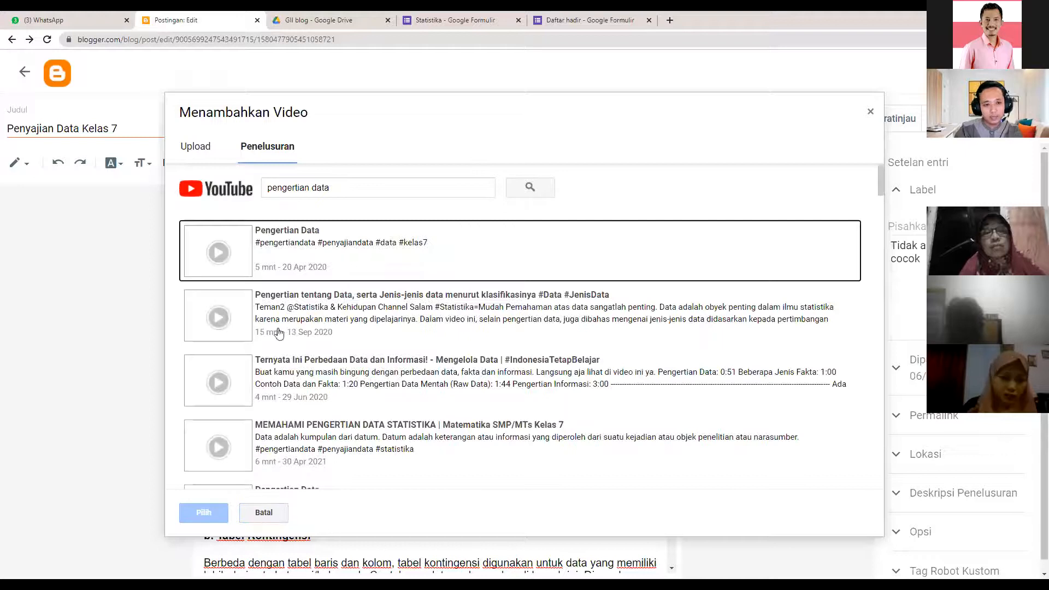
# - Insert the first 'Pengertian Data' video result into the post and check its placement
pyautogui.scroll(-2, 361, 430)
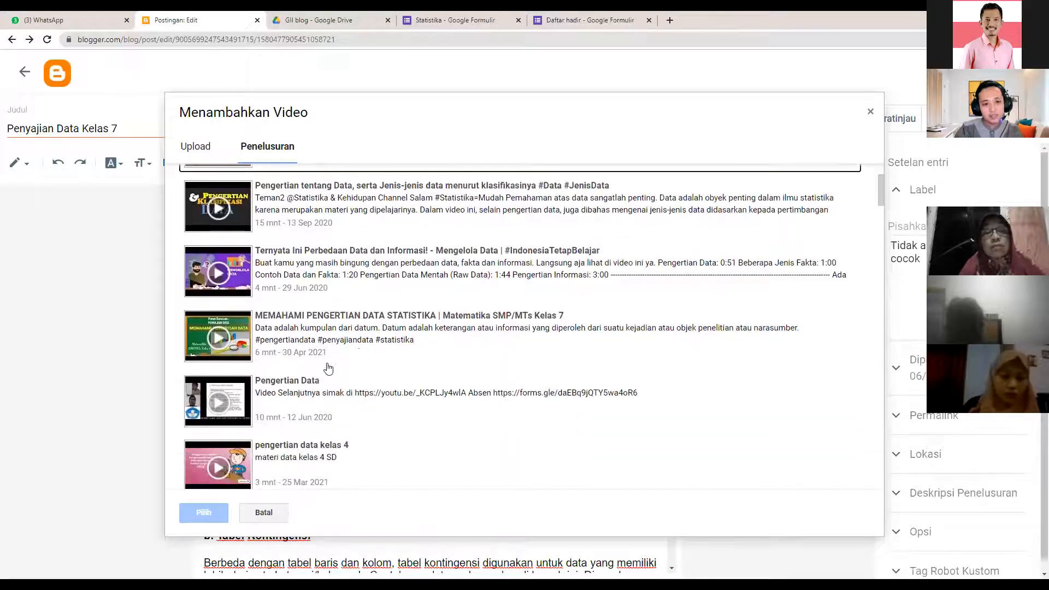
pyautogui.scroll(-1, 321, 410)
pyautogui.scroll(-3, 336, 413)
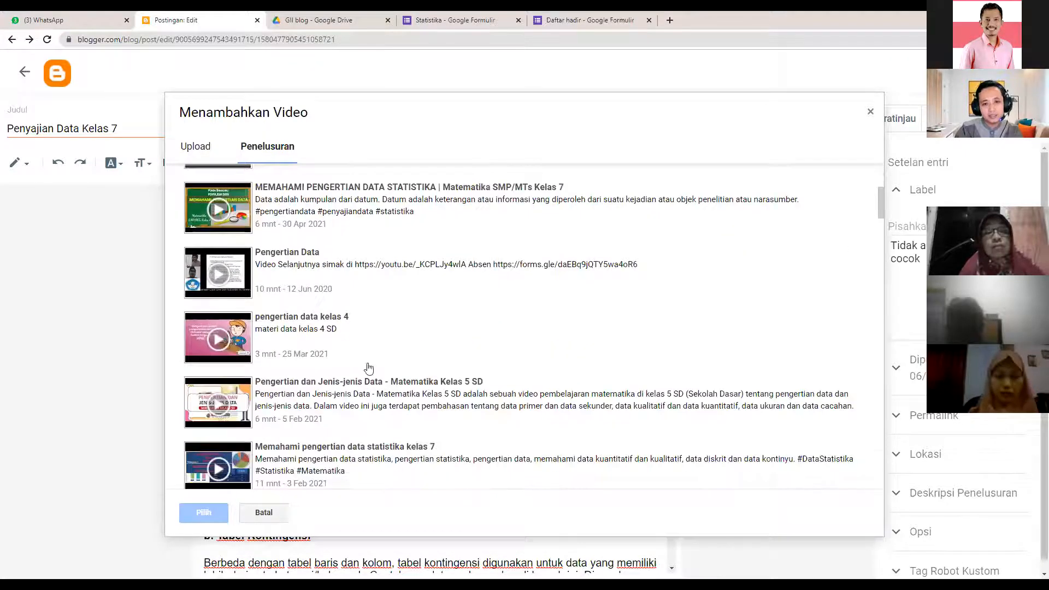
pyautogui.scroll(6, 288, 253)
pyautogui.click(288, 253)
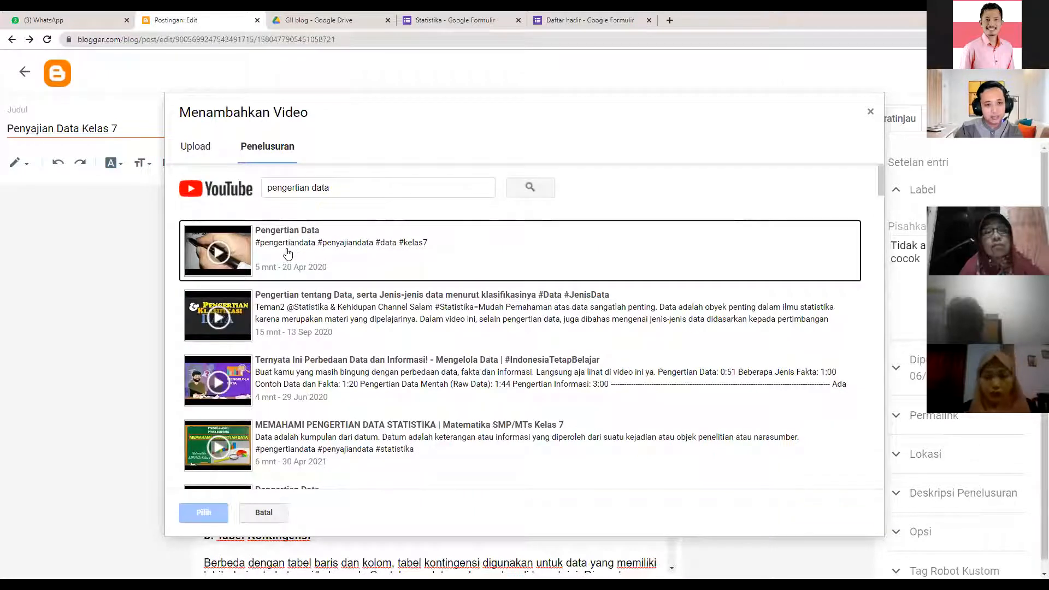
pyautogui.click(288, 253)
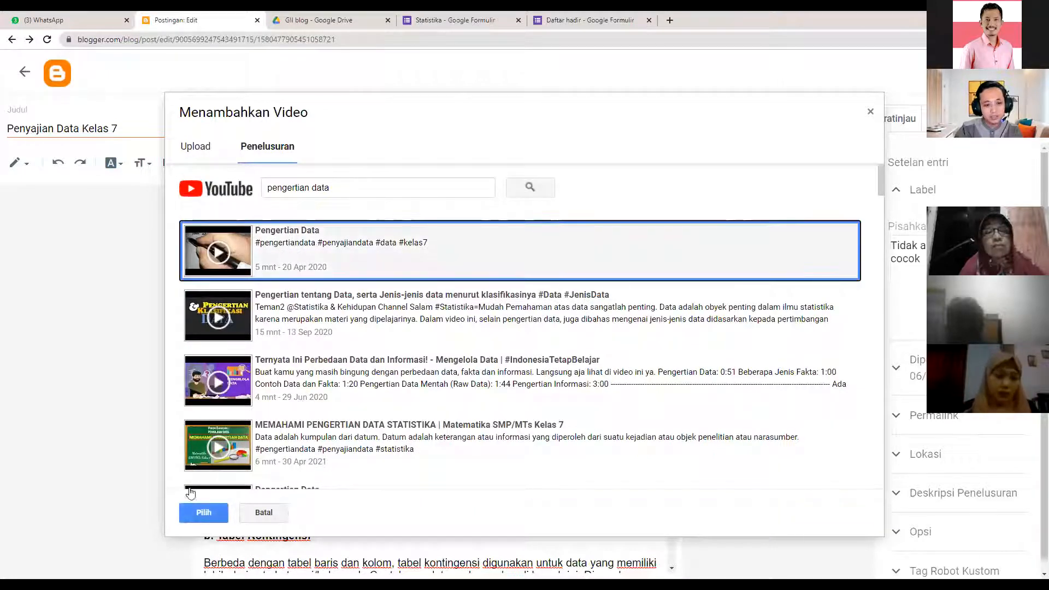
pyautogui.click(203, 513)
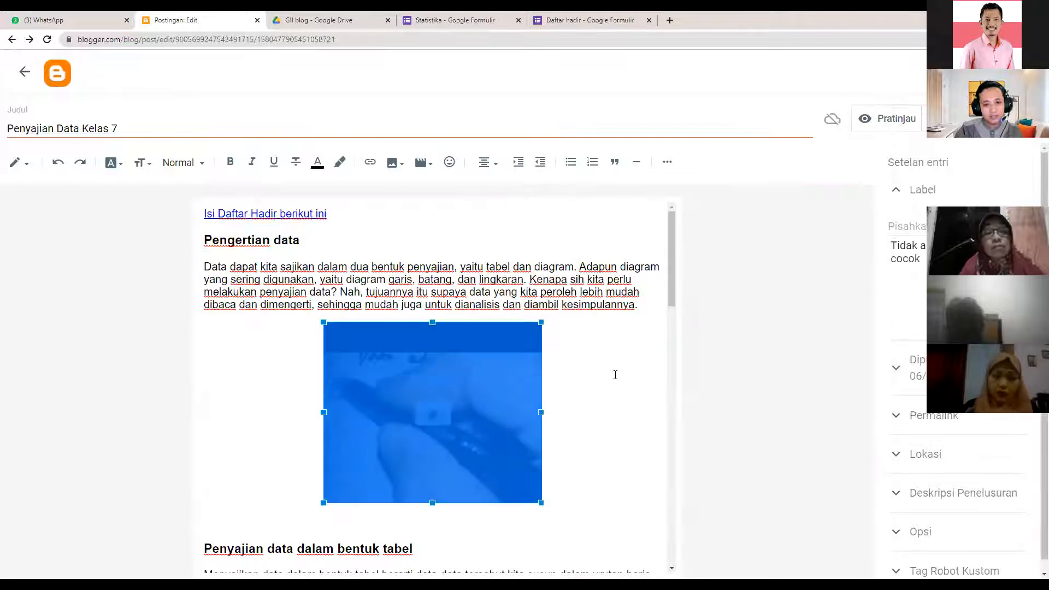
pyautogui.scroll(-4, 492, 250)
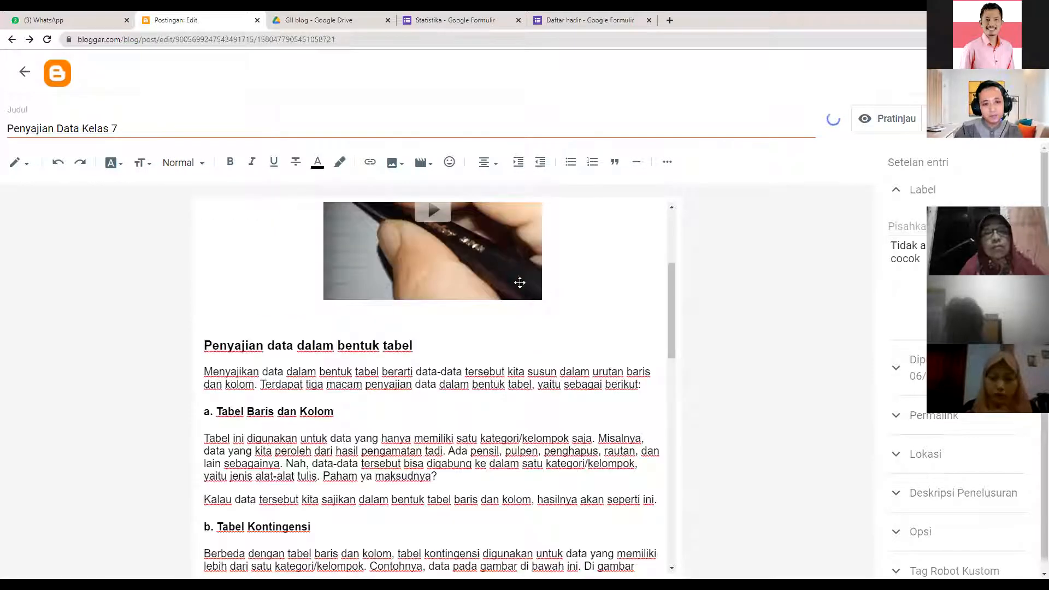
pyautogui.scroll(2, 604, 308)
pyautogui.click(471, 365)
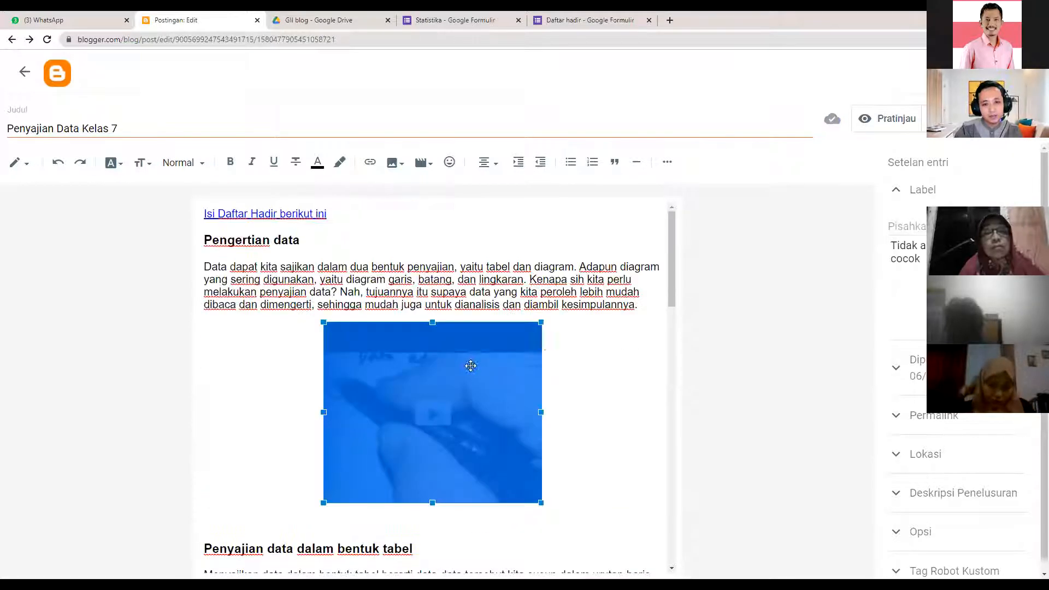
pyautogui.click(611, 373)
pyautogui.scroll(-1, 382, 306)
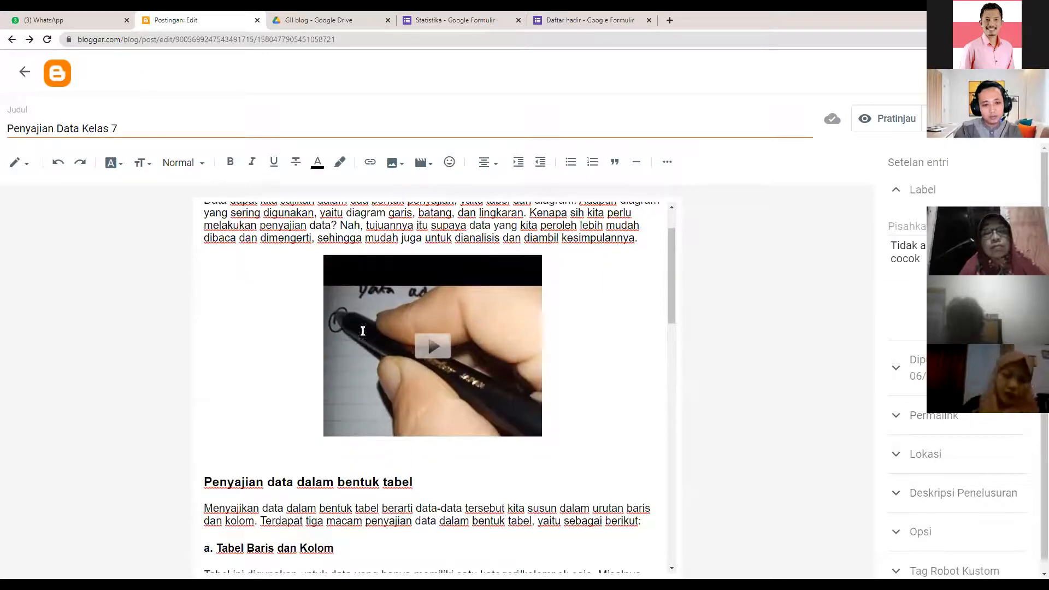
pyautogui.scroll(-2, 363, 331)
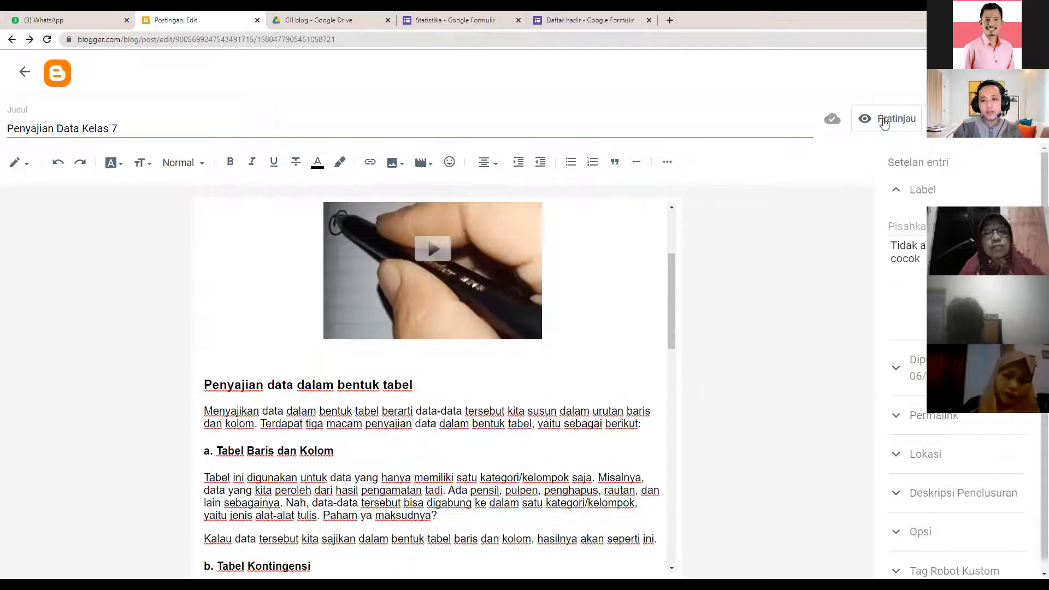
# - Preview the Penyajian Data Kelas 7 post, scroll through its text, images and video, then close the preview
pyautogui.click(884, 121)
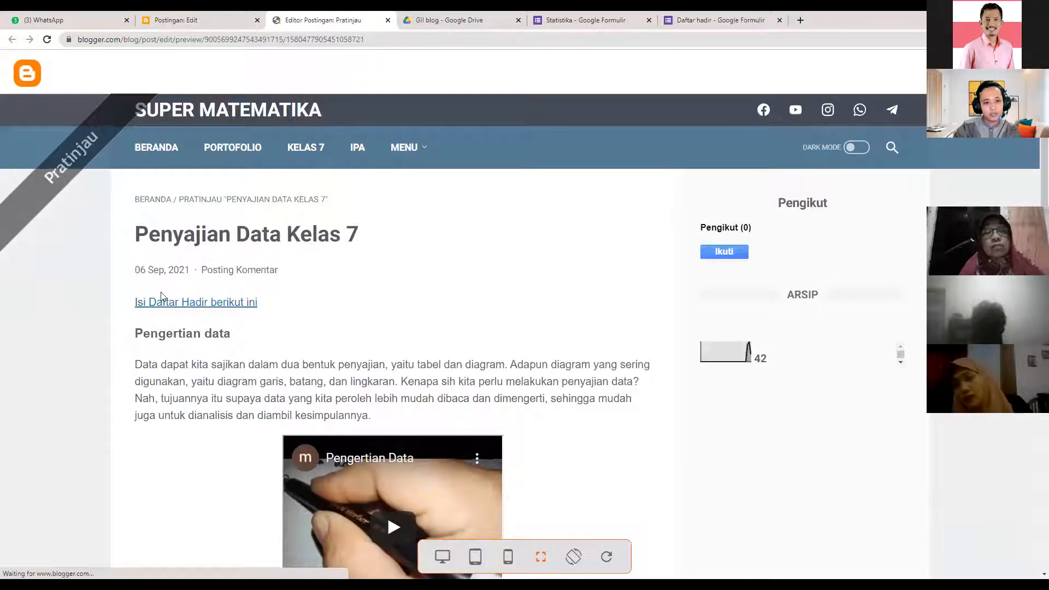
pyautogui.scroll(-1, 162, 296)
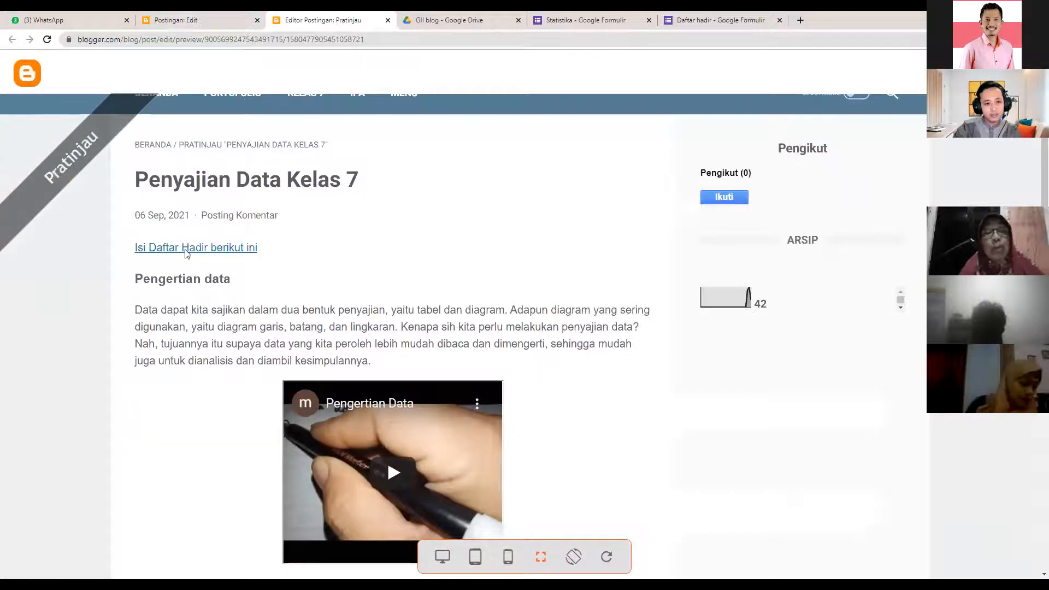
pyautogui.scroll(-2, 387, 363)
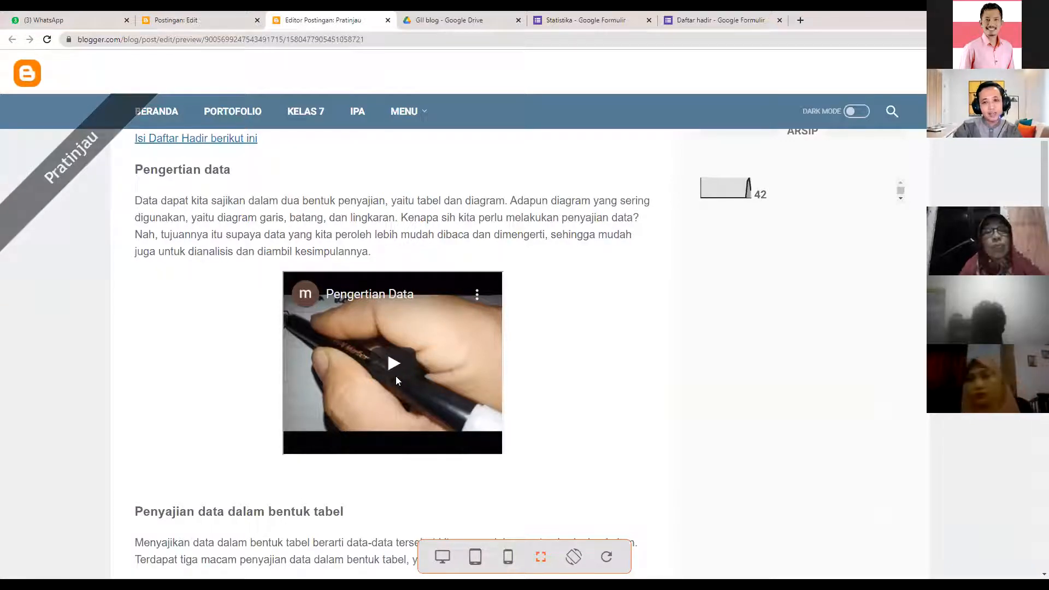
pyautogui.scroll(-5, 399, 372)
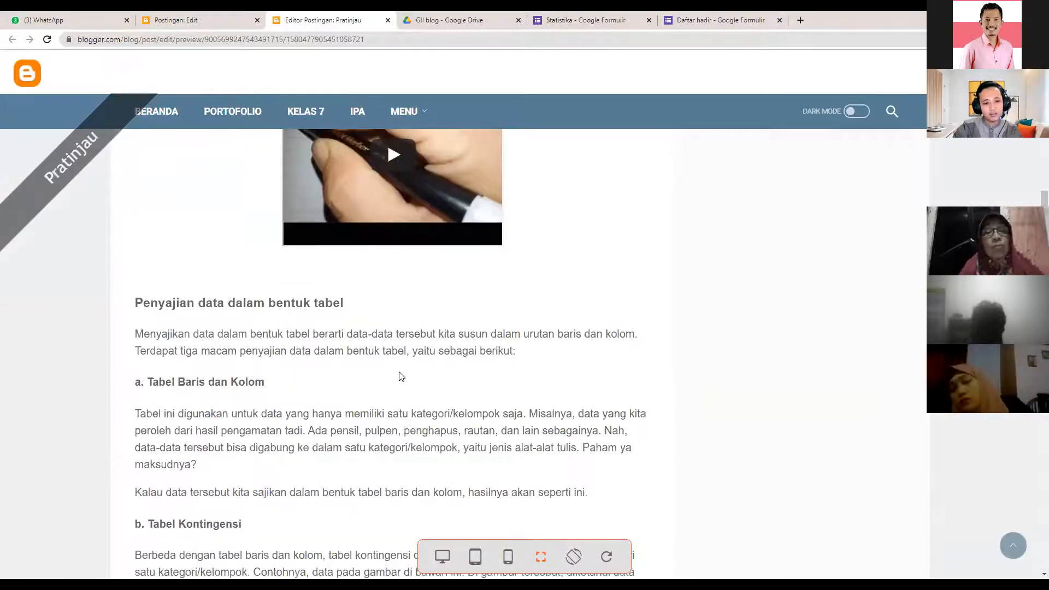
pyautogui.scroll(-2, 402, 371)
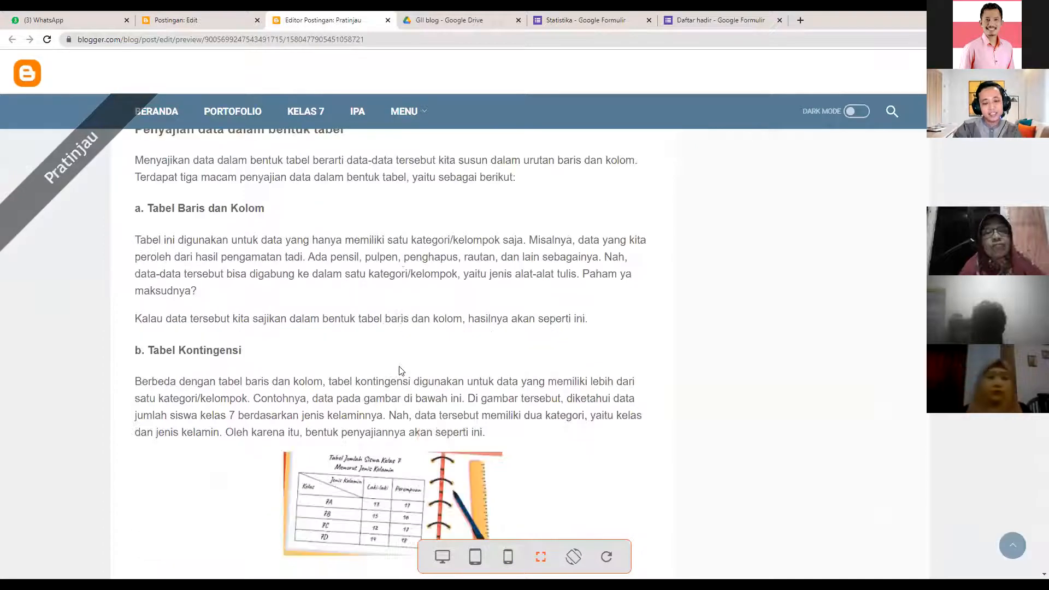
pyautogui.scroll(-2, 386, 326)
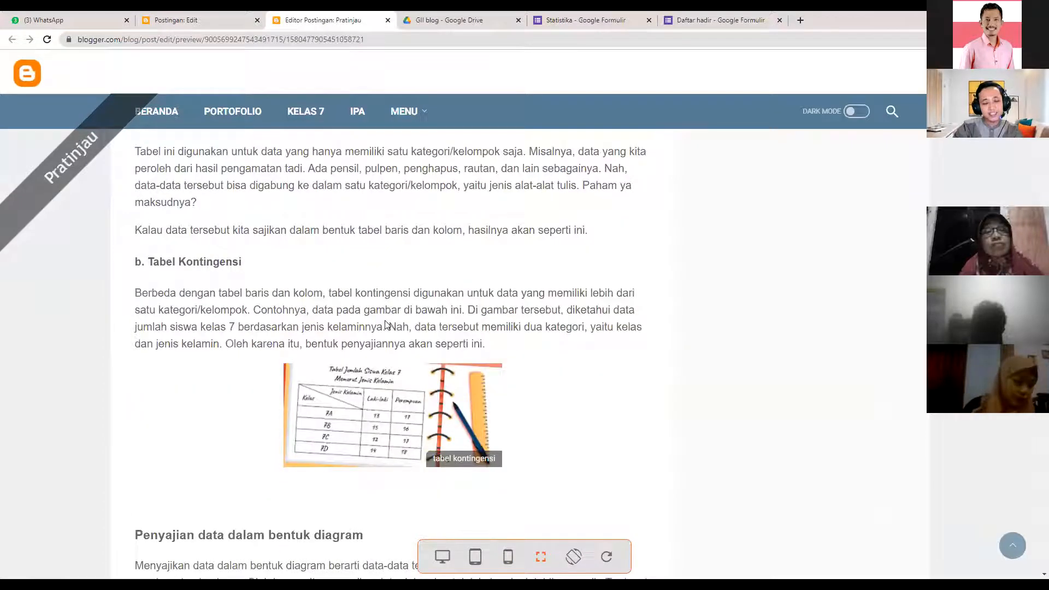
pyautogui.scroll(-1, 386, 326)
pyautogui.scroll(-1, 451, 418)
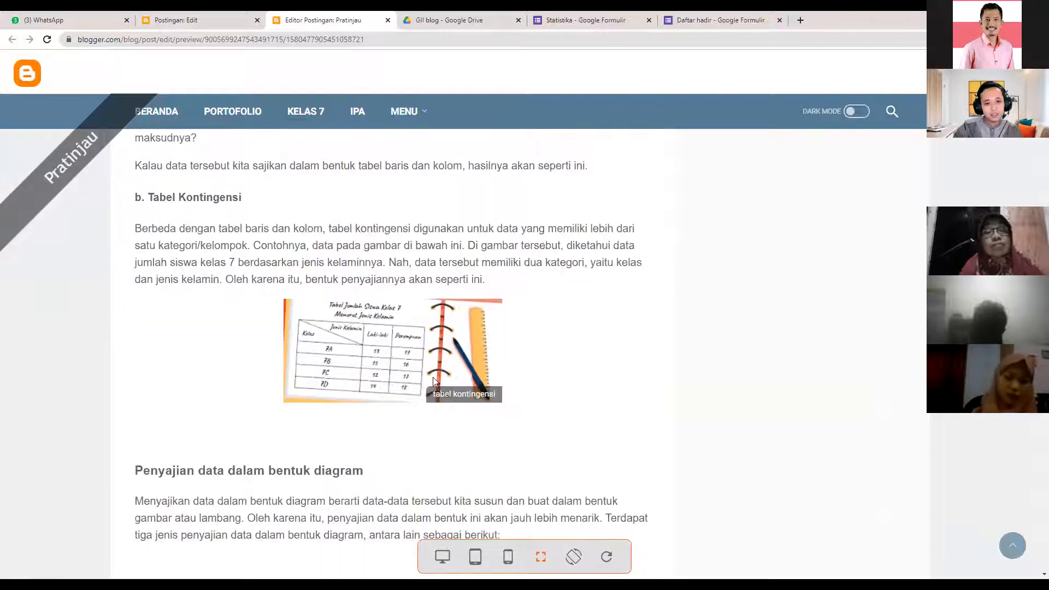
pyautogui.scroll(-4, 470, 382)
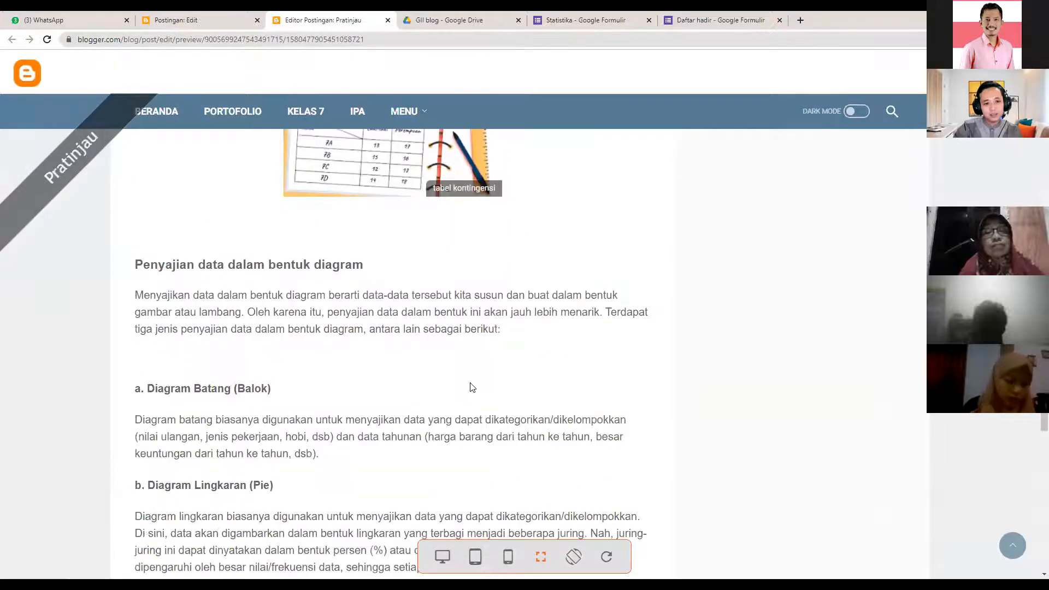
pyautogui.scroll(-2, 472, 388)
pyautogui.scroll(-10, 395, 283)
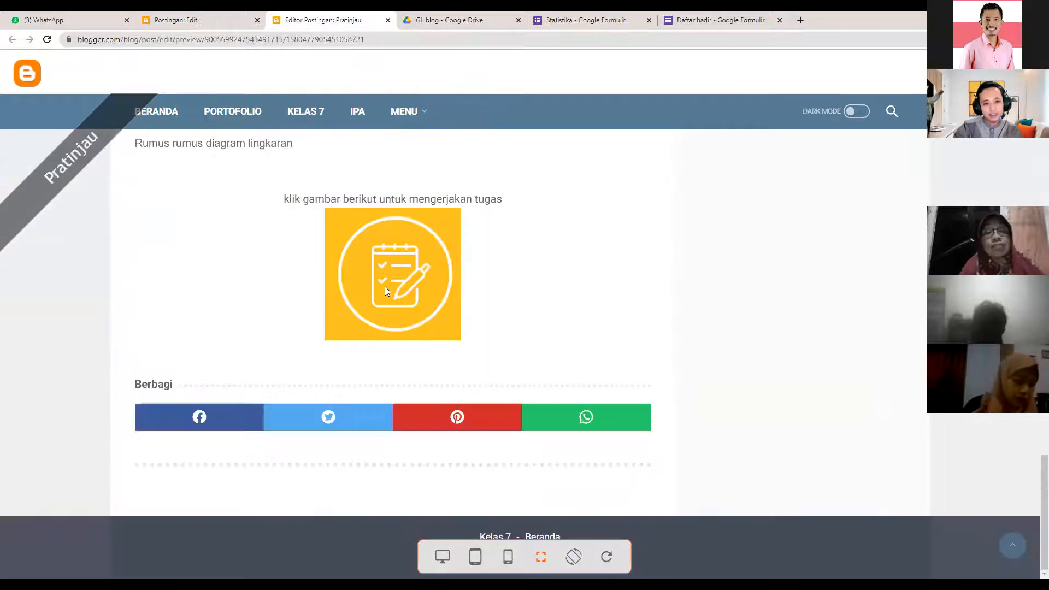
pyautogui.scroll(3, 405, 328)
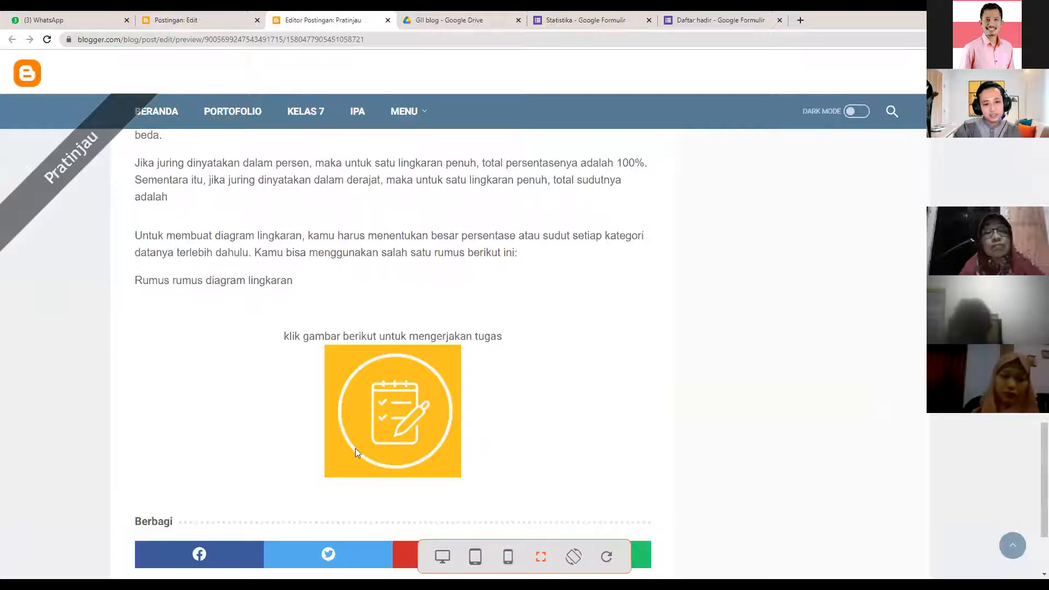
pyautogui.scroll(5, 393, 328)
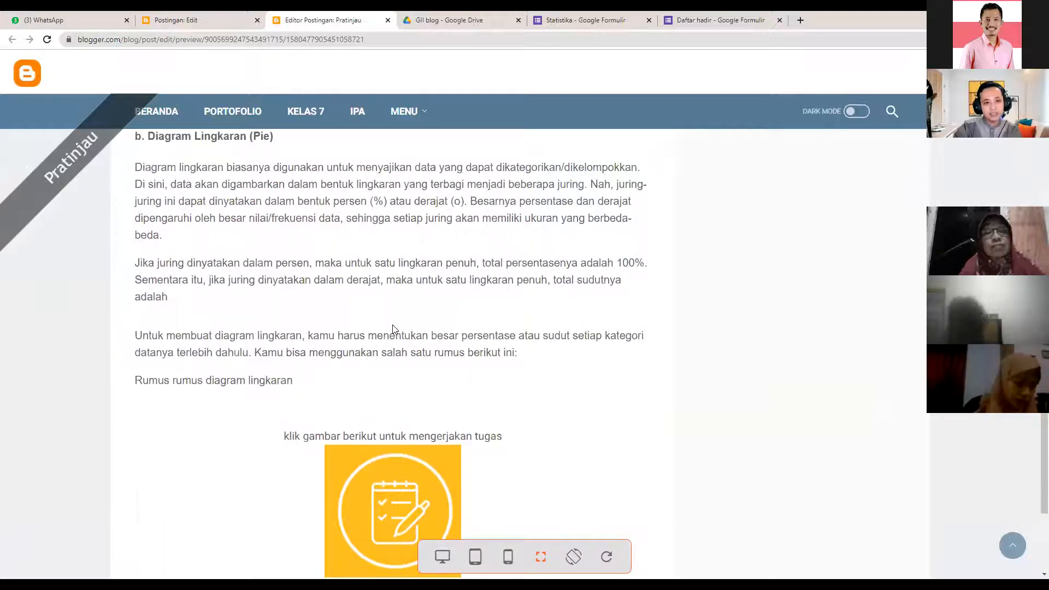
pyautogui.scroll(10, 255, 309)
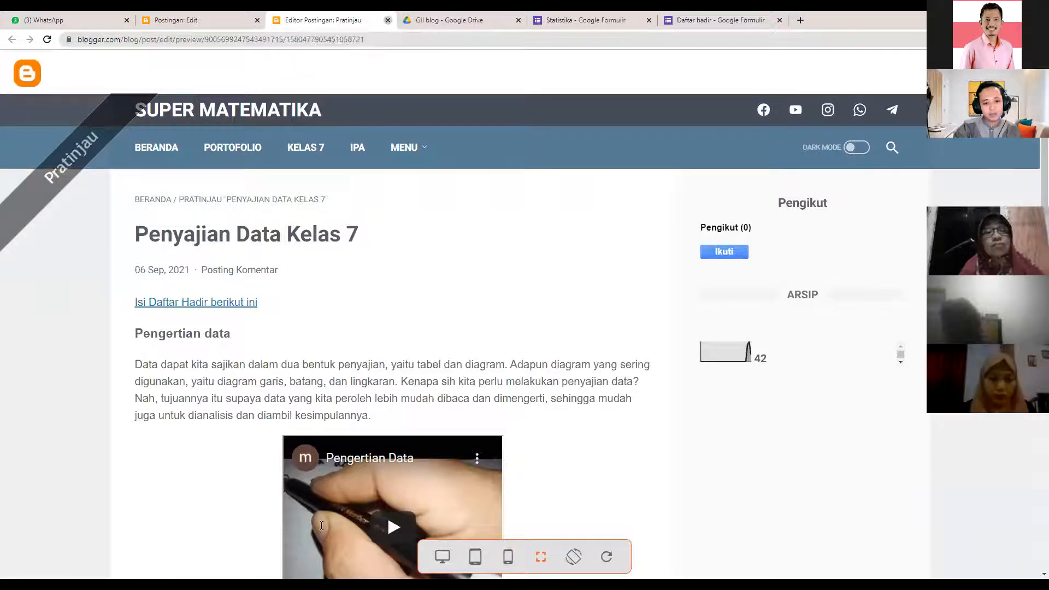
pyautogui.click(387, 20)
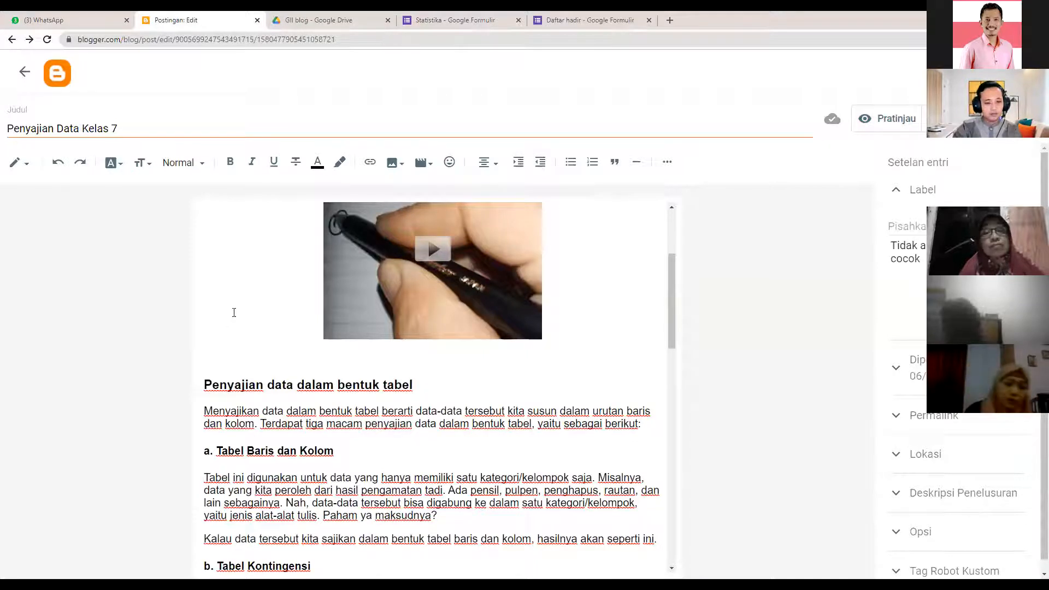
pyautogui.scroll(2, 424, 274)
pyautogui.scroll(2, 424, 274)
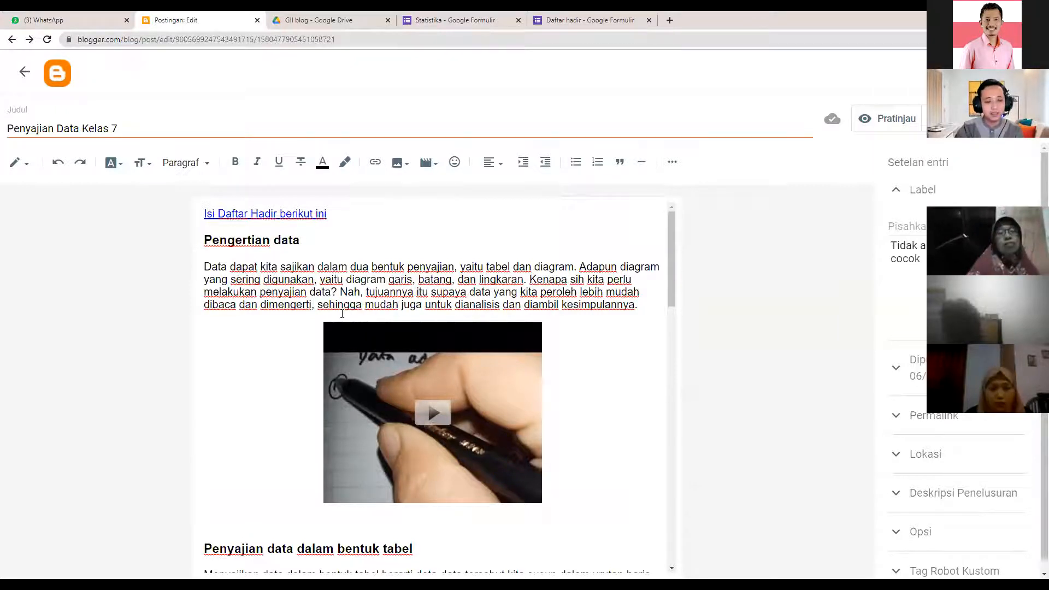
pyautogui.scroll(-2, 340, 299)
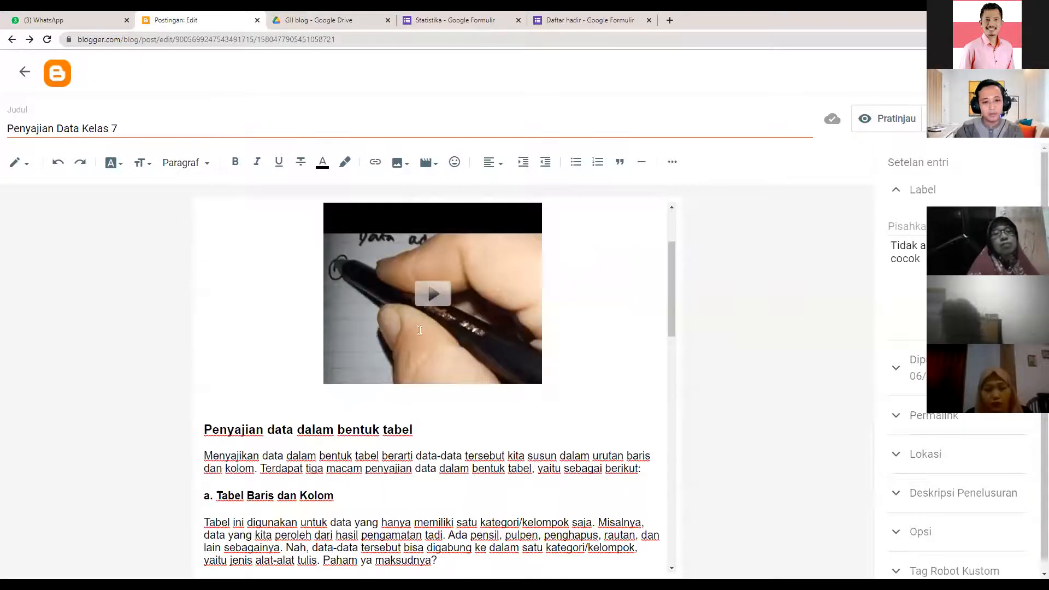
pyautogui.scroll(-2, 433, 340)
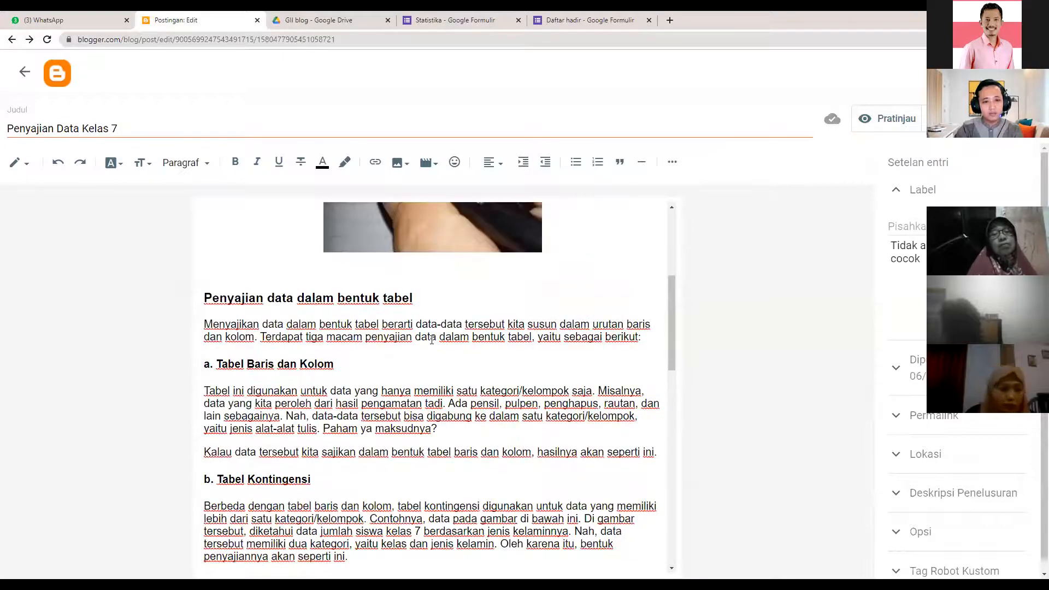
pyautogui.scroll(-1, 432, 338)
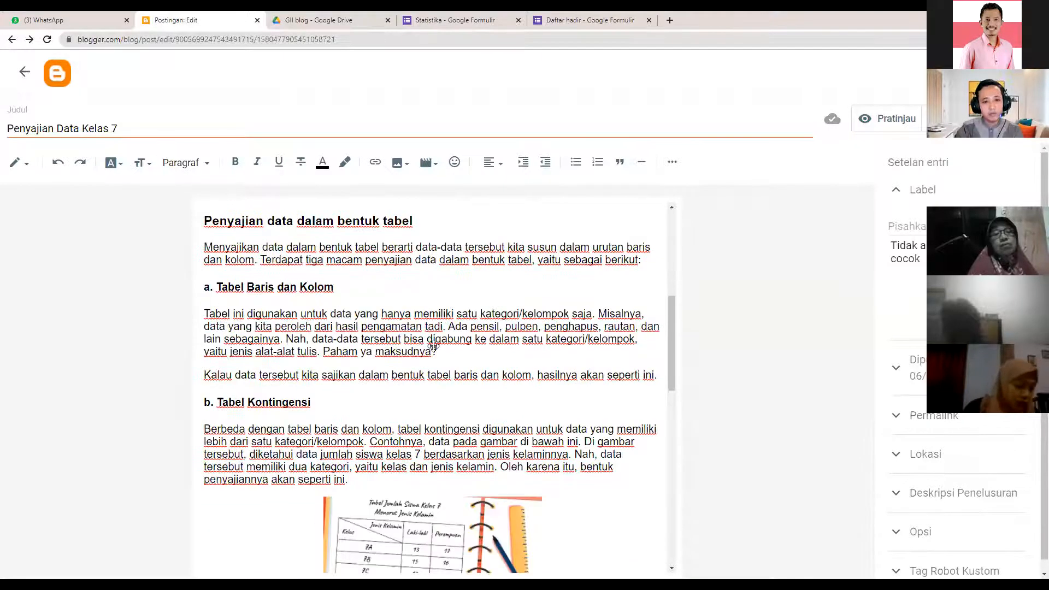
pyautogui.scroll(-2, 432, 344)
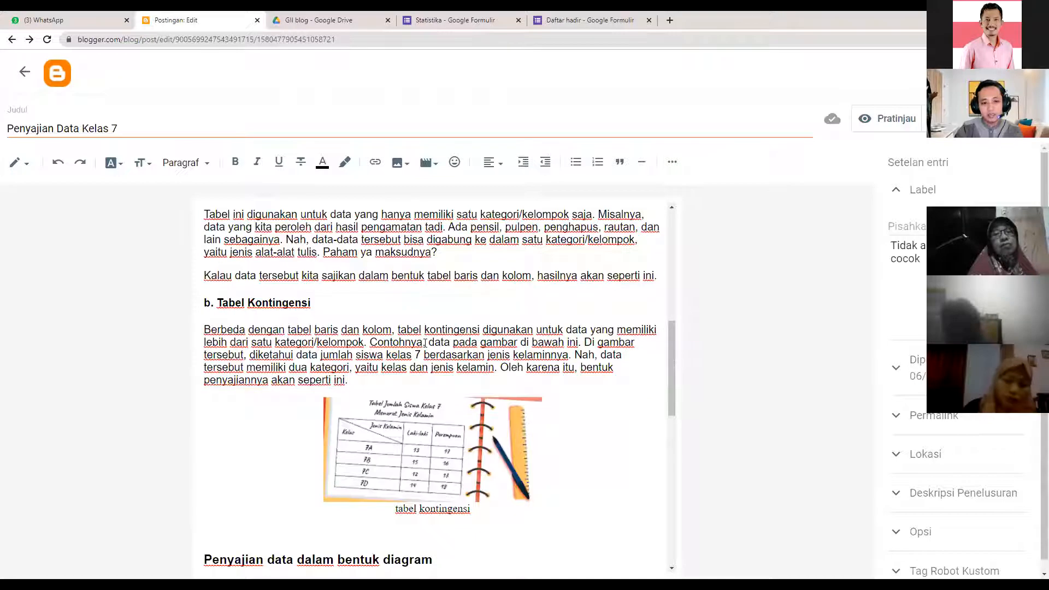
pyautogui.scroll(-2, 425, 343)
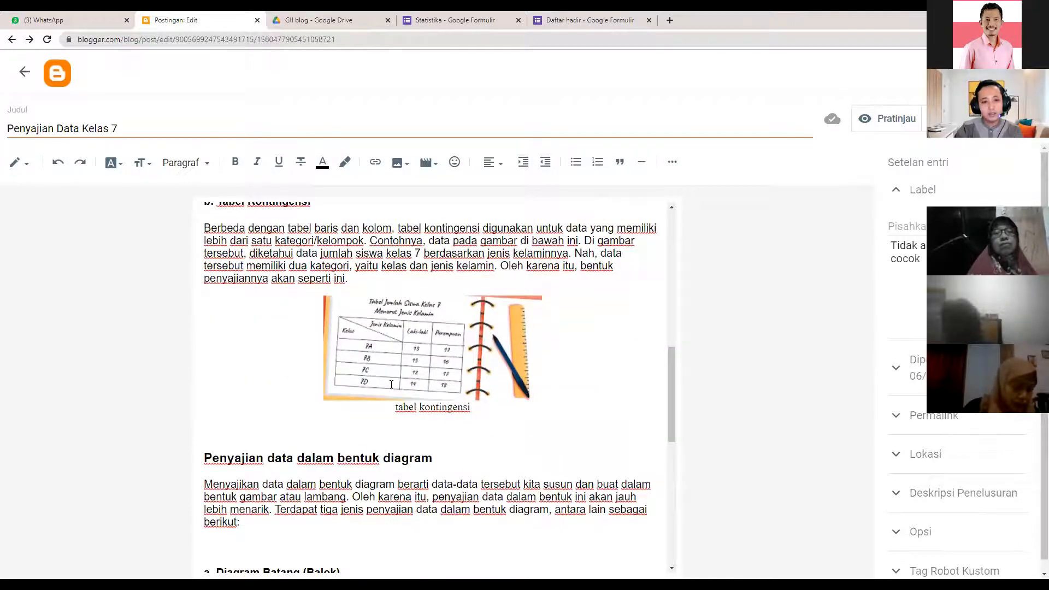
pyautogui.scroll(-6, 394, 383)
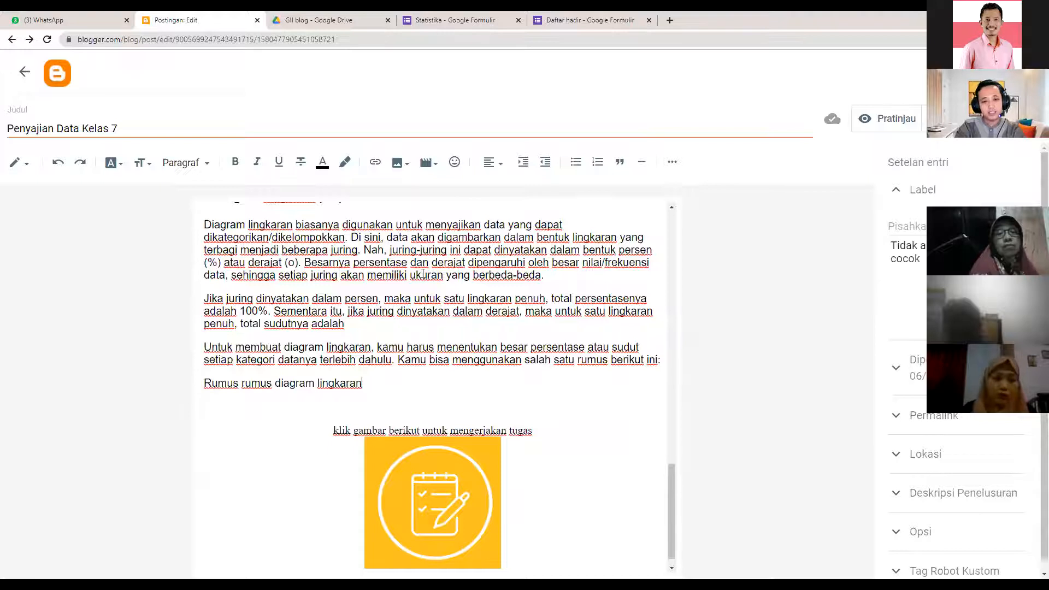
pyautogui.scroll(2, 475, 317)
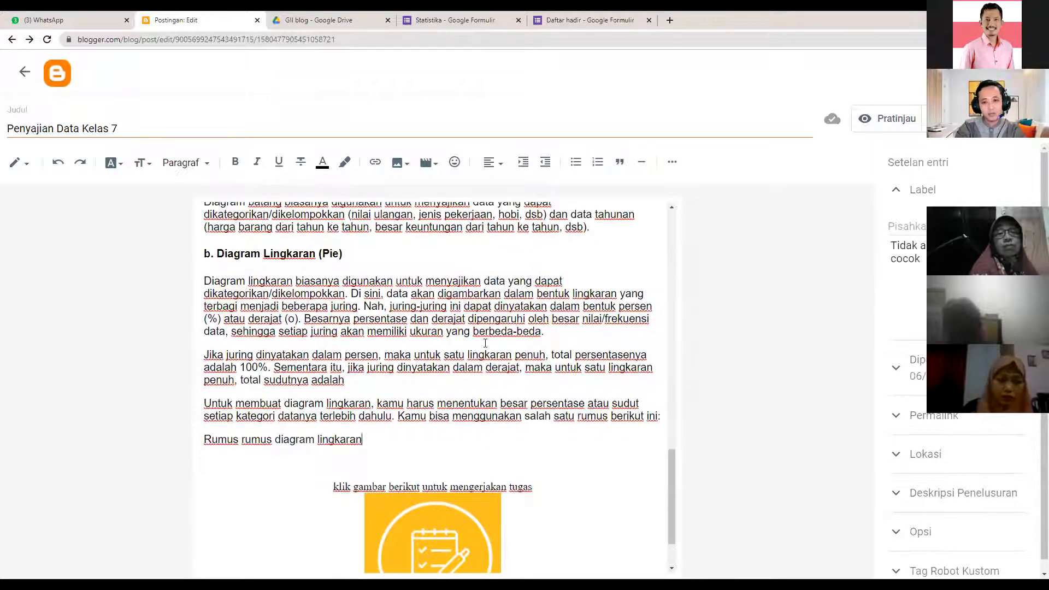
pyautogui.scroll(4, 489, 208)
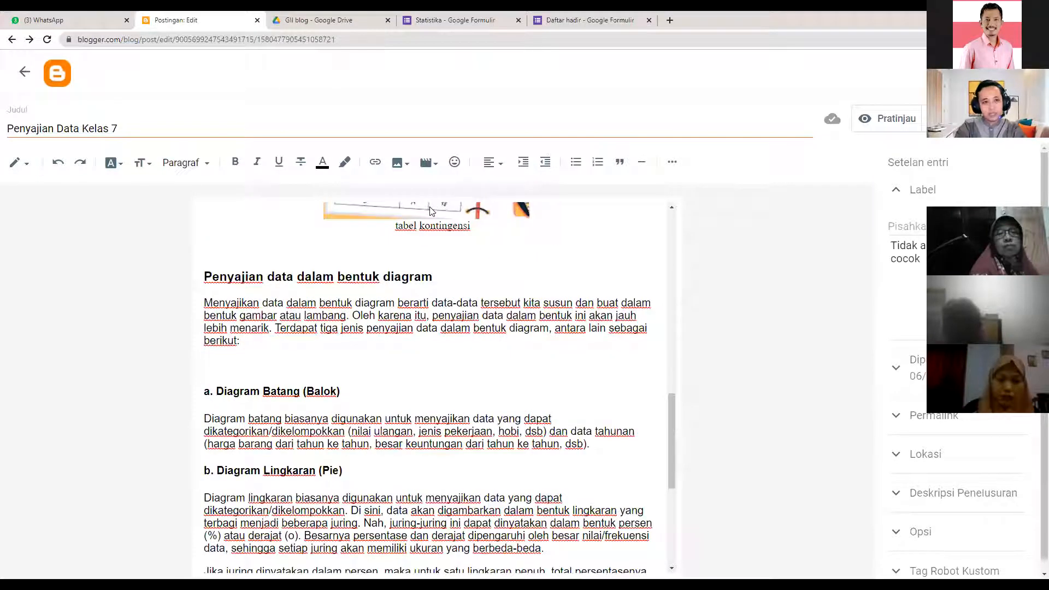
pyautogui.scroll(10, 264, 283)
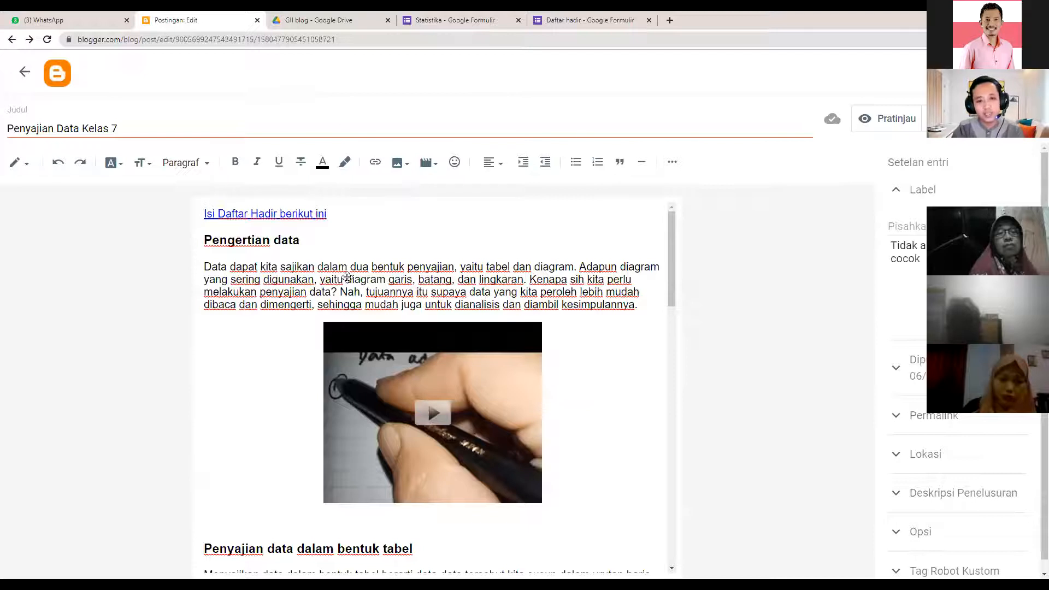
pyautogui.scroll(-1, 365, 319)
pyautogui.scroll(-8, 376, 365)
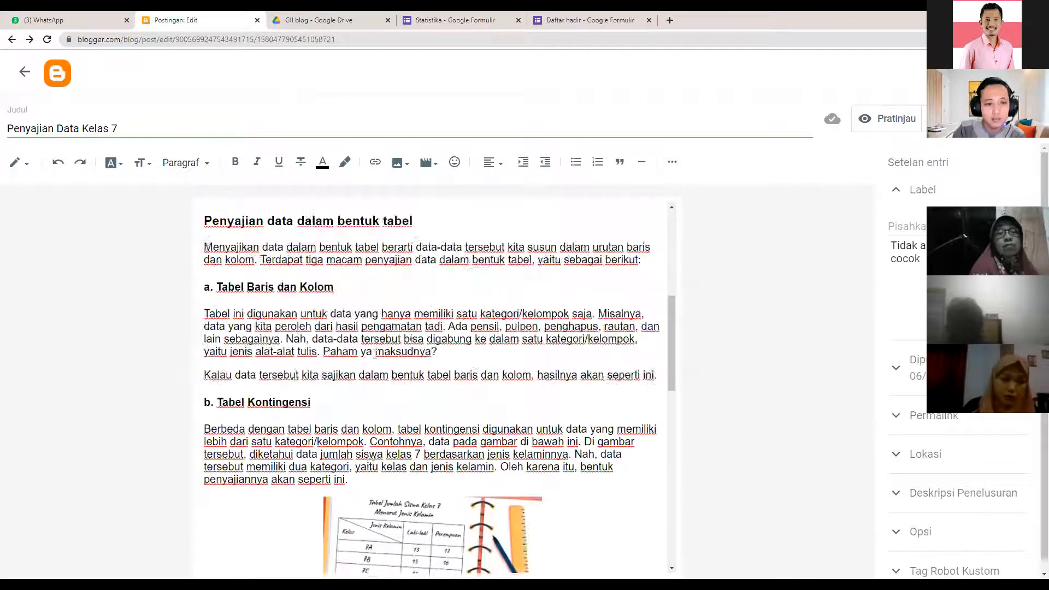
pyautogui.scroll(-10, 381, 352)
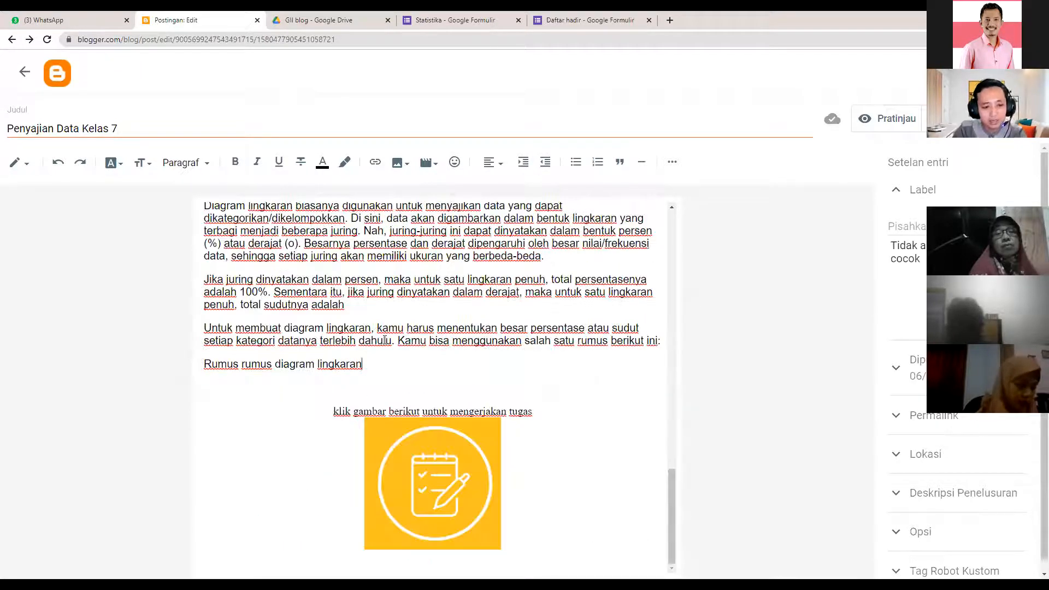
# - Extend the formula line to 'Rumus rumus diagram lingkaran dengan derajat' with an empty line below
pyautogui.press('Return')
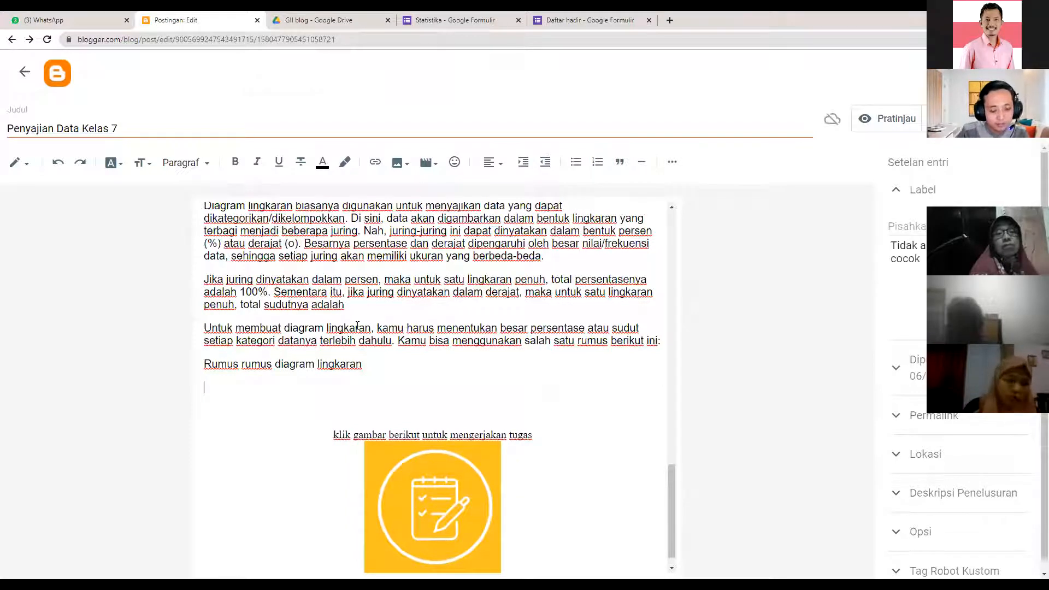
pyautogui.write('dengan derajat')
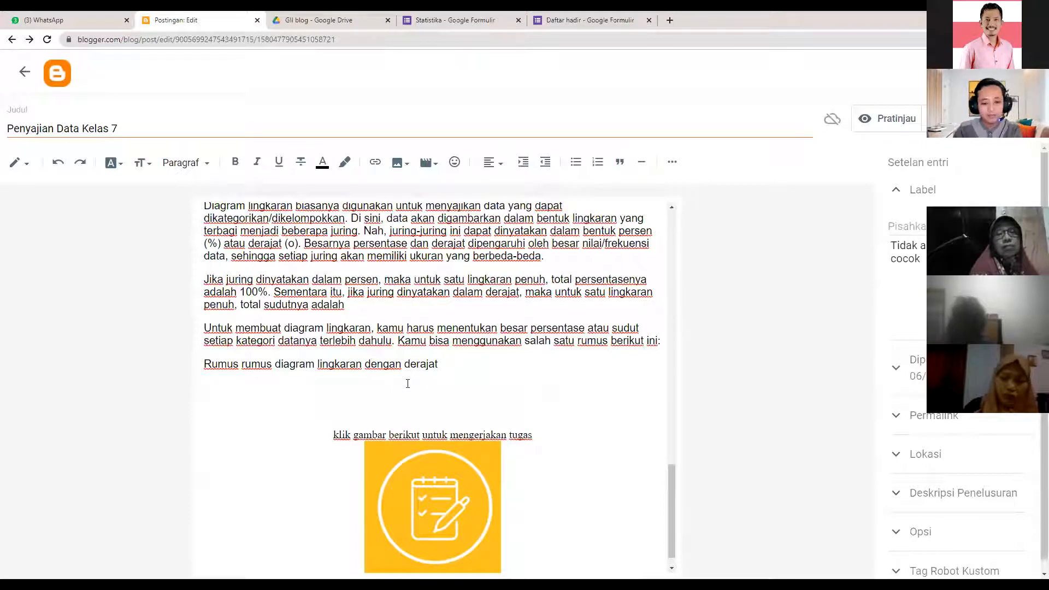
pyautogui.press('Return')
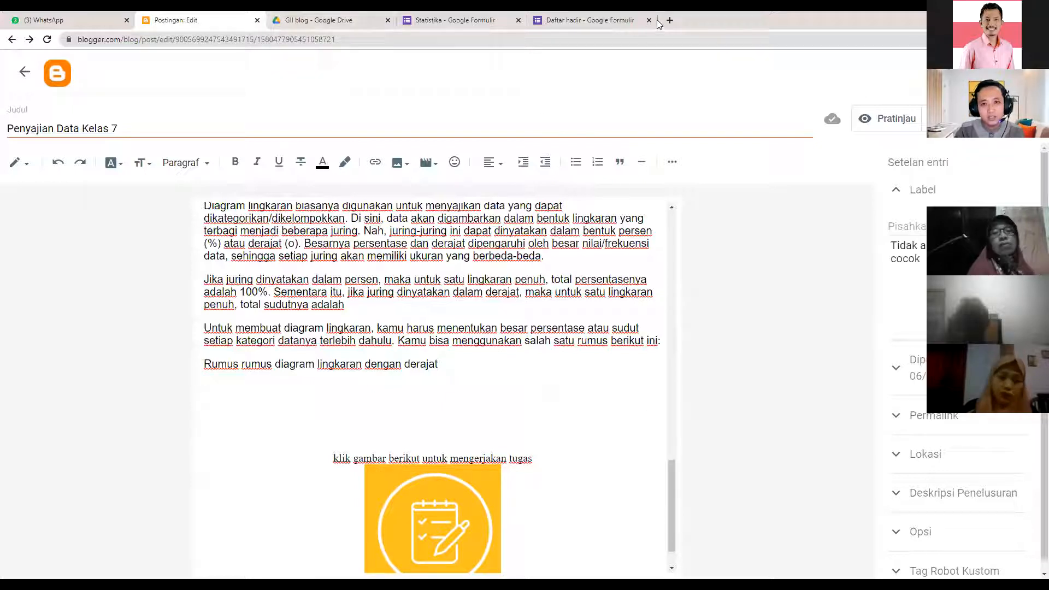
# - Close the Statistika and Daftar hadir form tabs and load codecogs.com in a new tab
pyautogui.click(518, 21)
pyautogui.click(518, 20)
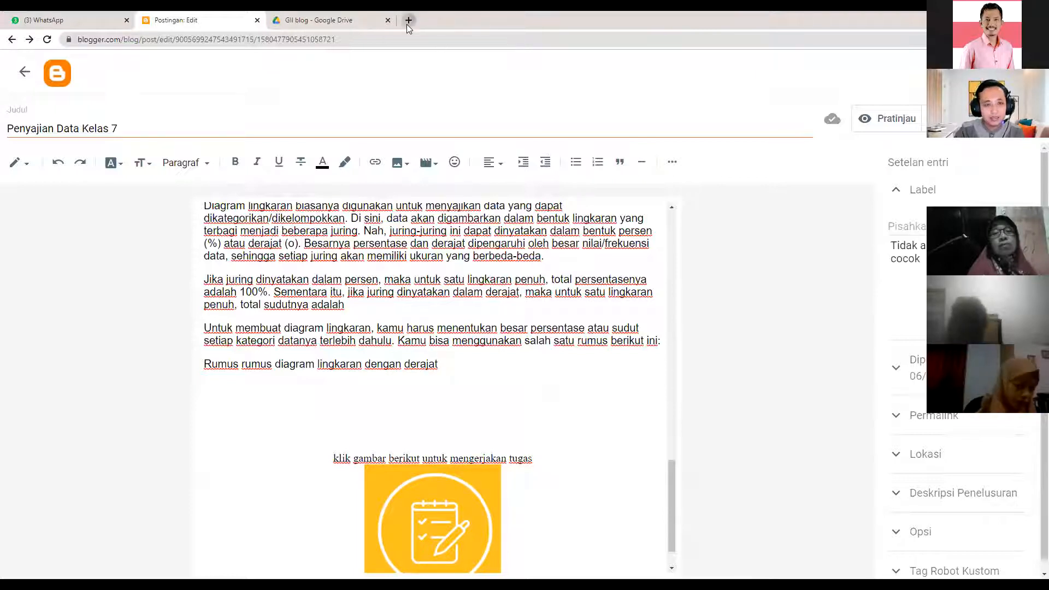
pyautogui.click(409, 20)
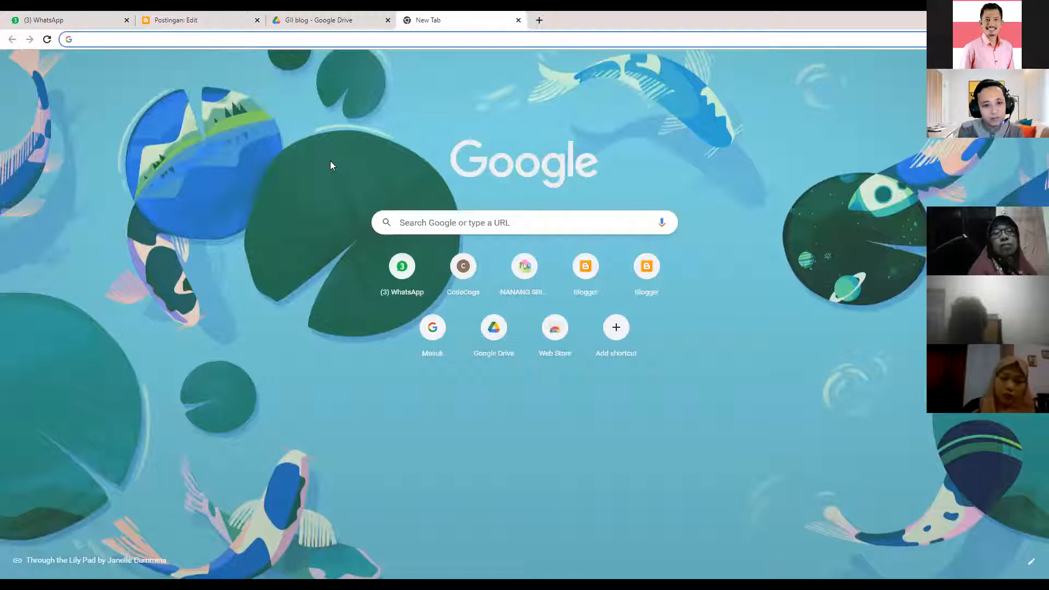
pyautogui.write('codecogs.com')
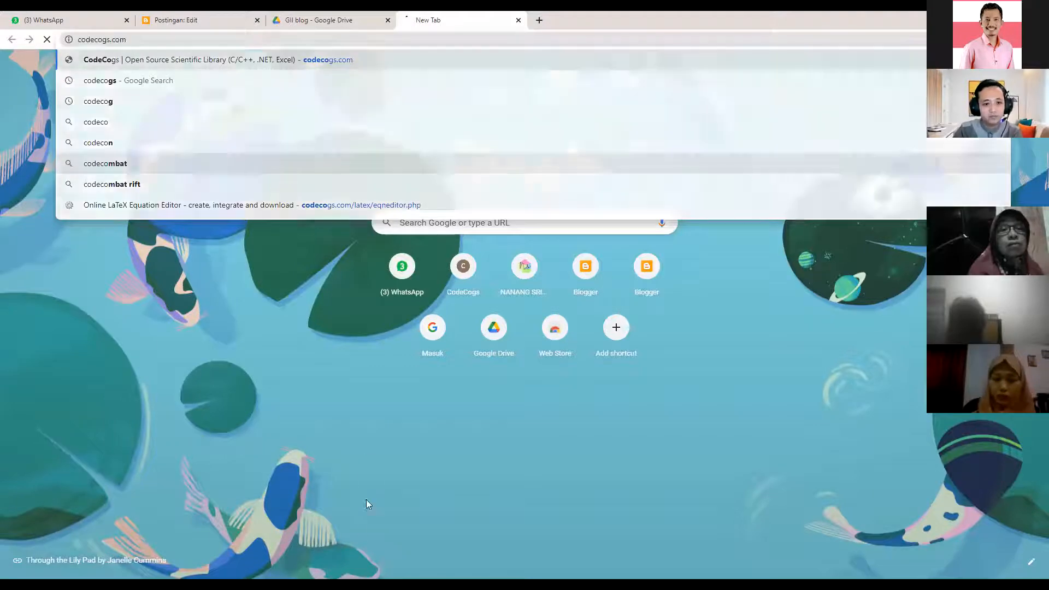
pyautogui.press('Return')
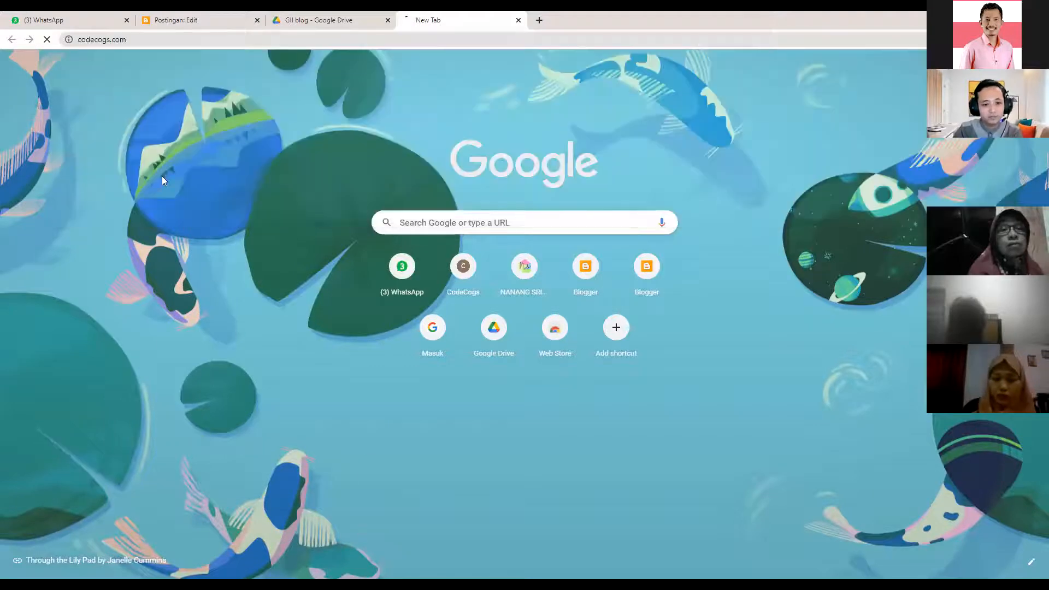
pyautogui.click(132, 43)
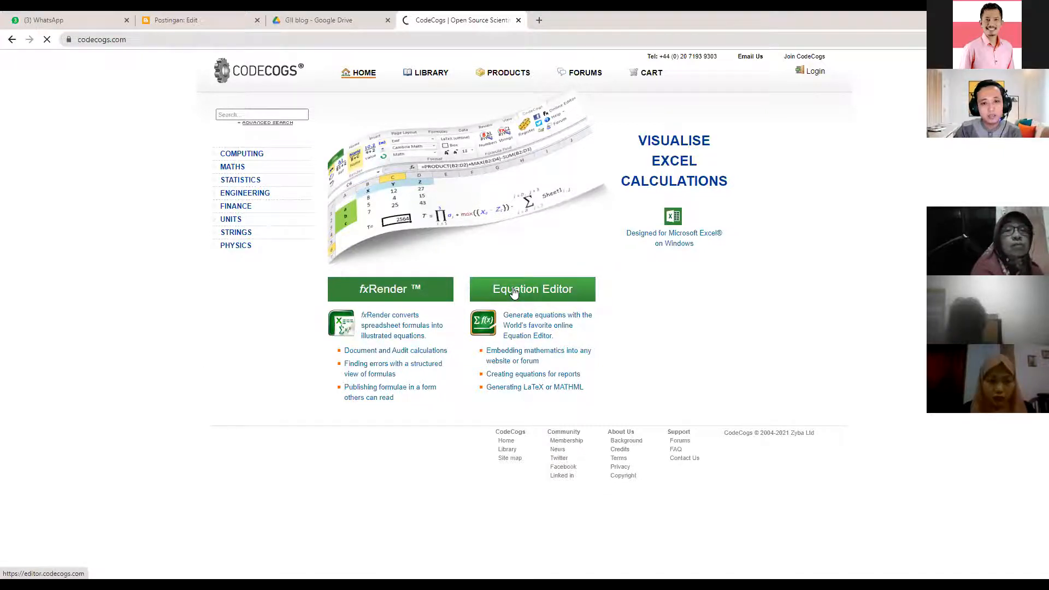
# - Launch the Equation Editor (editor.codecogs.com) from the CodeCogs home page
pyautogui.click(514, 292)
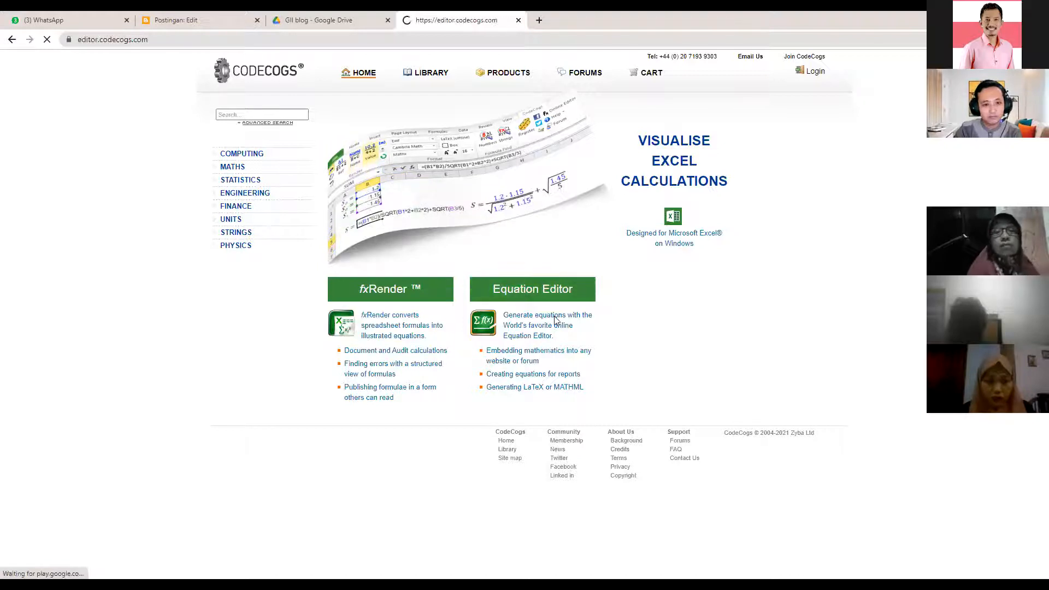
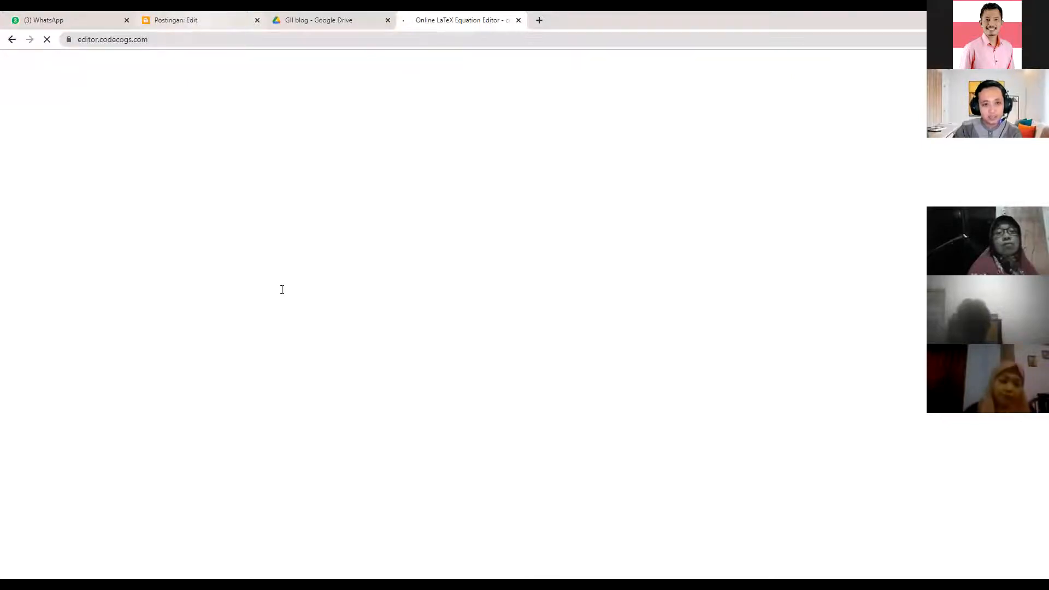
# - Make the empty line under 'Rumus rumus diagram lingkaran dengan derajat' Paragraf text and close the CodeCogs editor tab
pyautogui.hotkey('ctrl', 'shift', 'Tab')
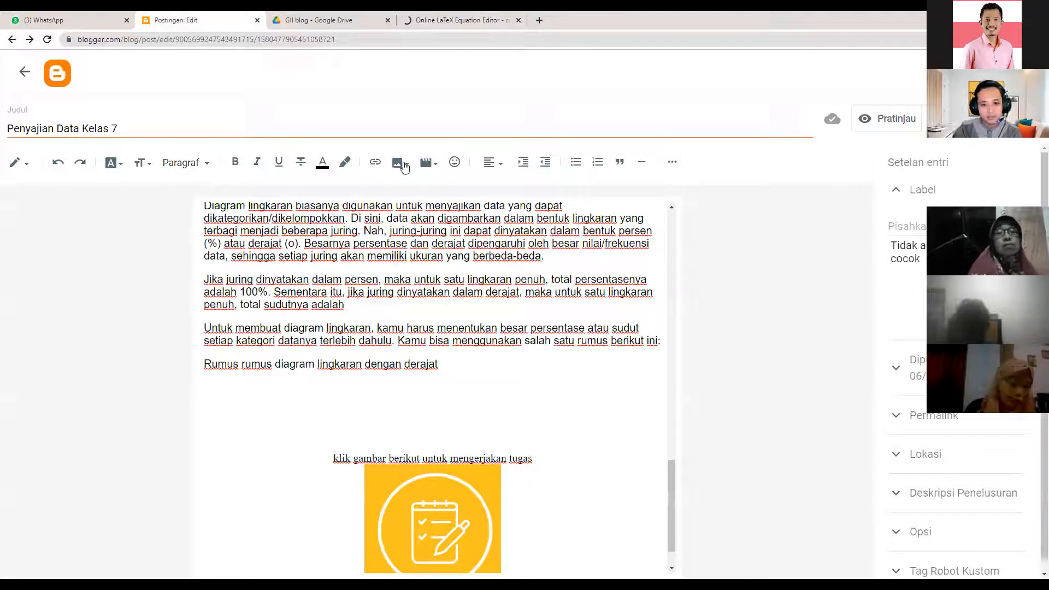
pyautogui.click(399, 162)
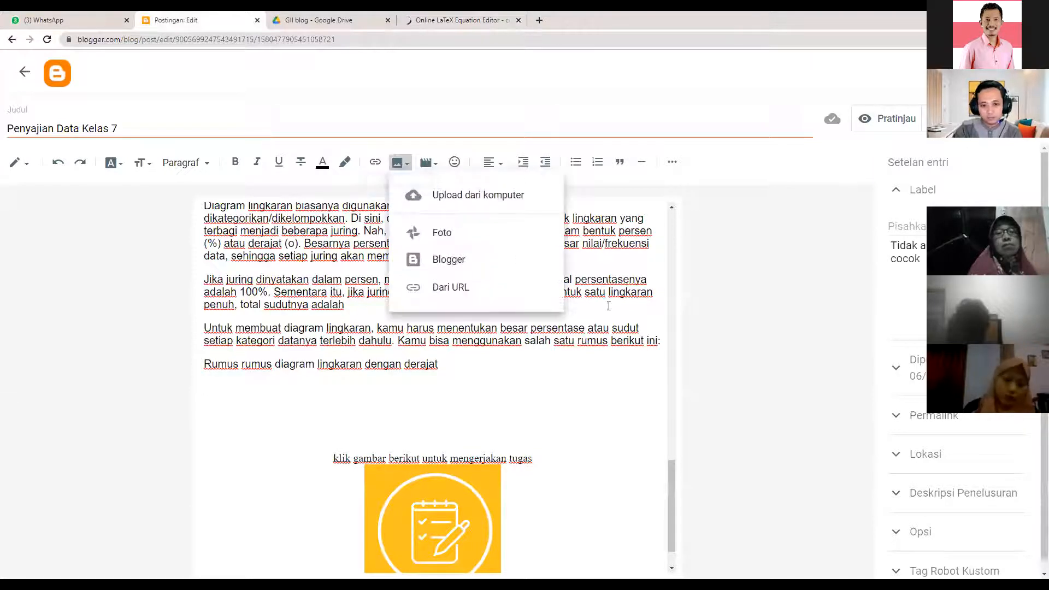
pyautogui.click(222, 390)
pyautogui.click(218, 385)
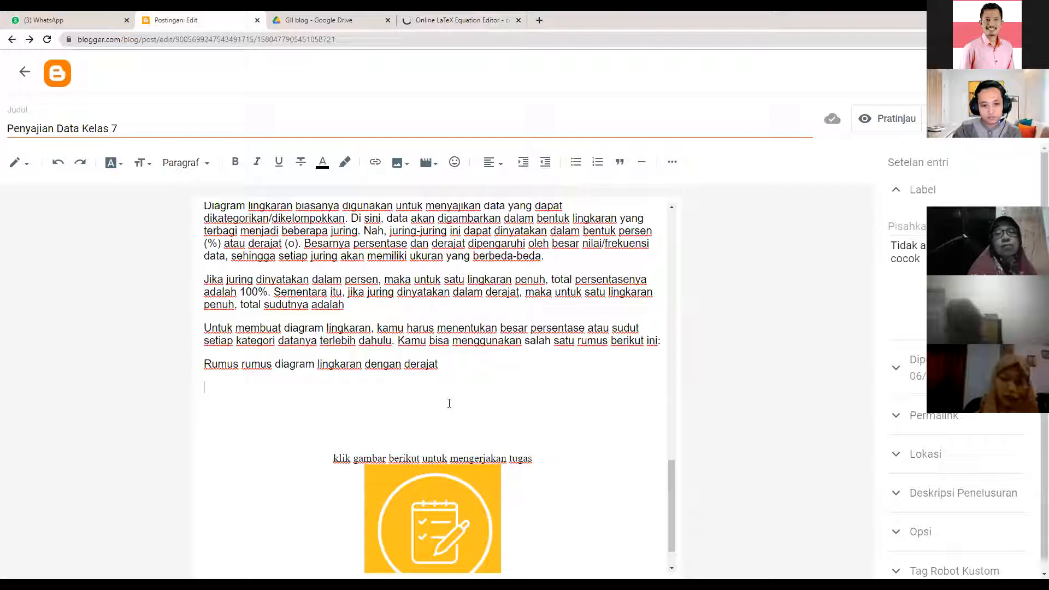
pyautogui.scroll(-1, 448, 407)
pyautogui.scroll(-1, 421, 195)
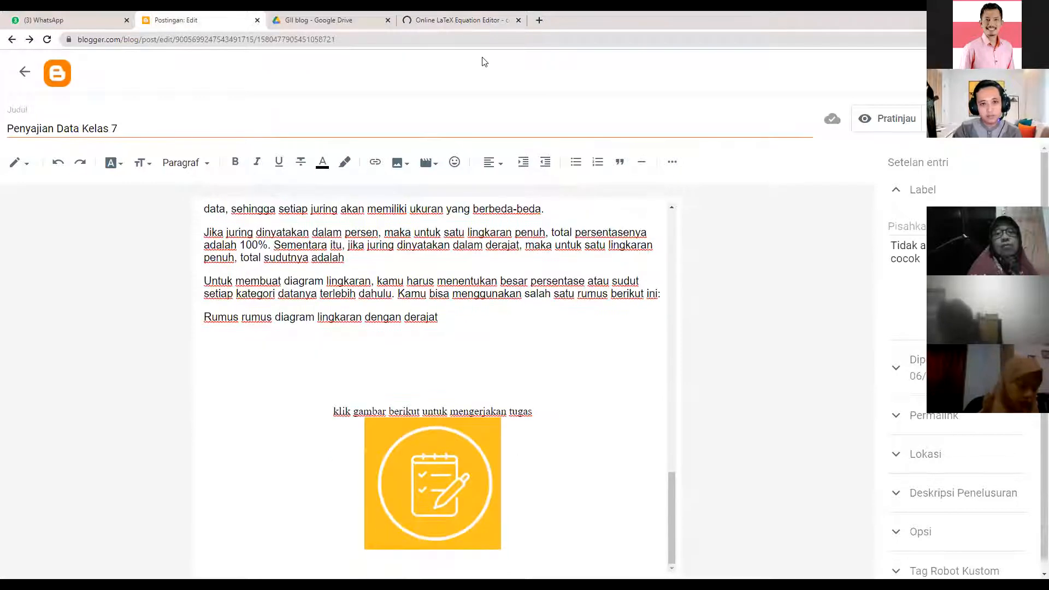
pyautogui.click(519, 20)
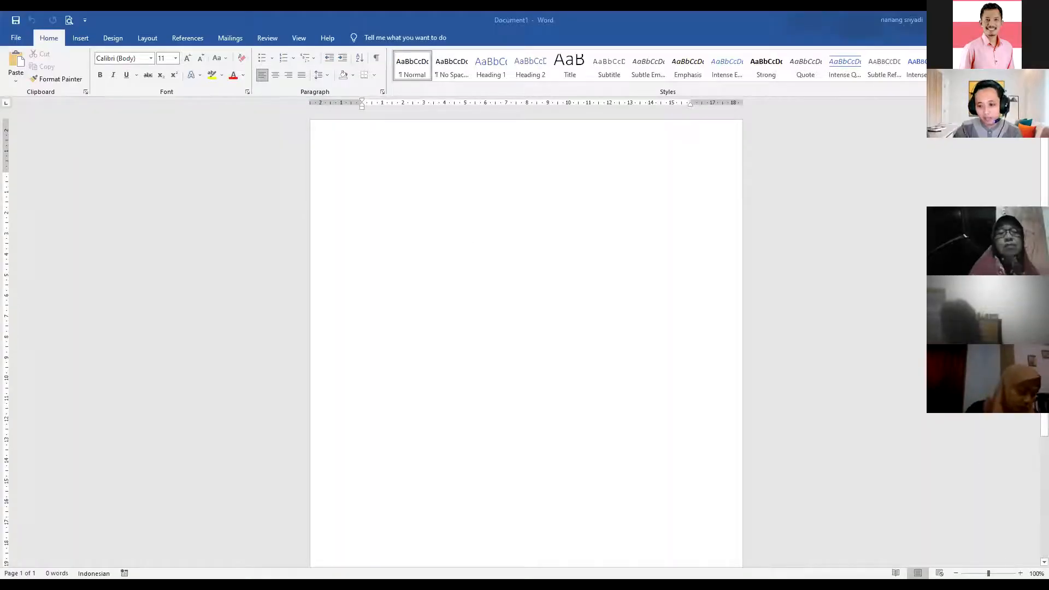
# - Zoom in on the blank Document1 page and insert a new blank equation
pyautogui.click(1021, 573)
pyautogui.click(1020, 573)
pyautogui.click(1020, 573)
pyautogui.click(1020, 573)
pyautogui.click(1021, 573)
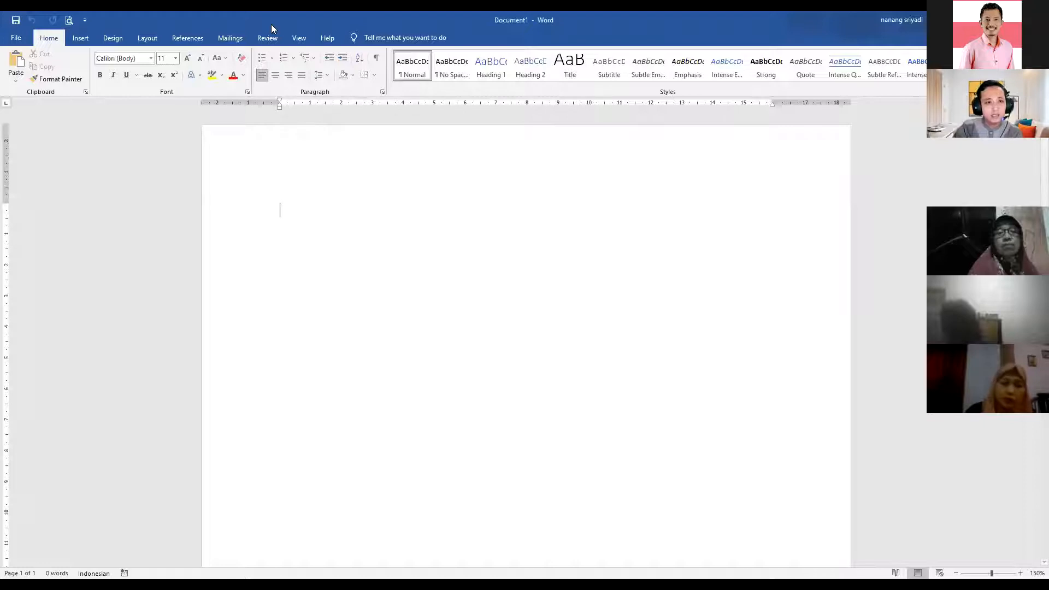
pyautogui.click(87, 40)
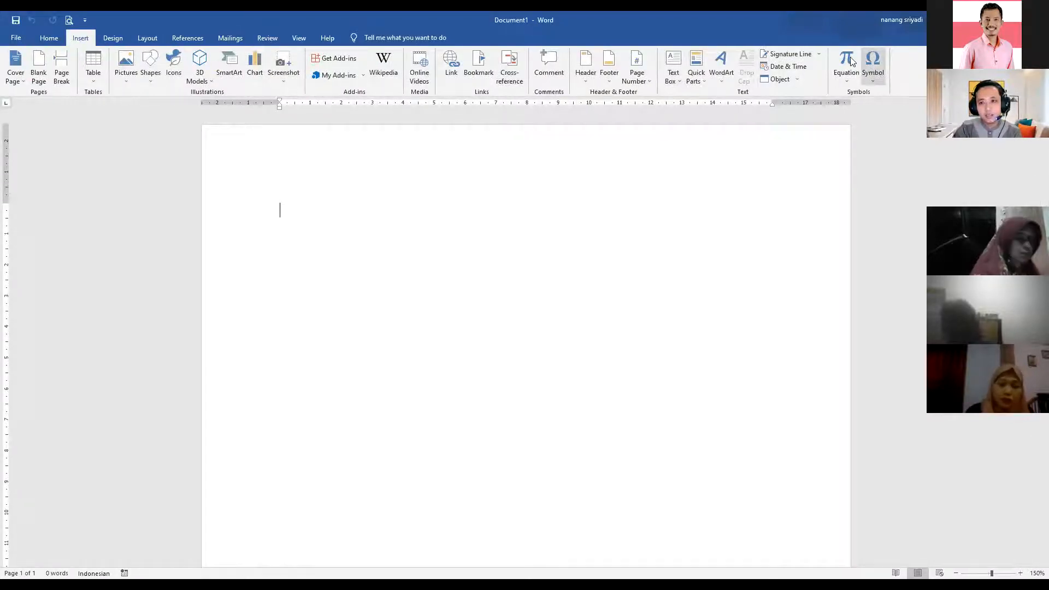
pyautogui.click(845, 83)
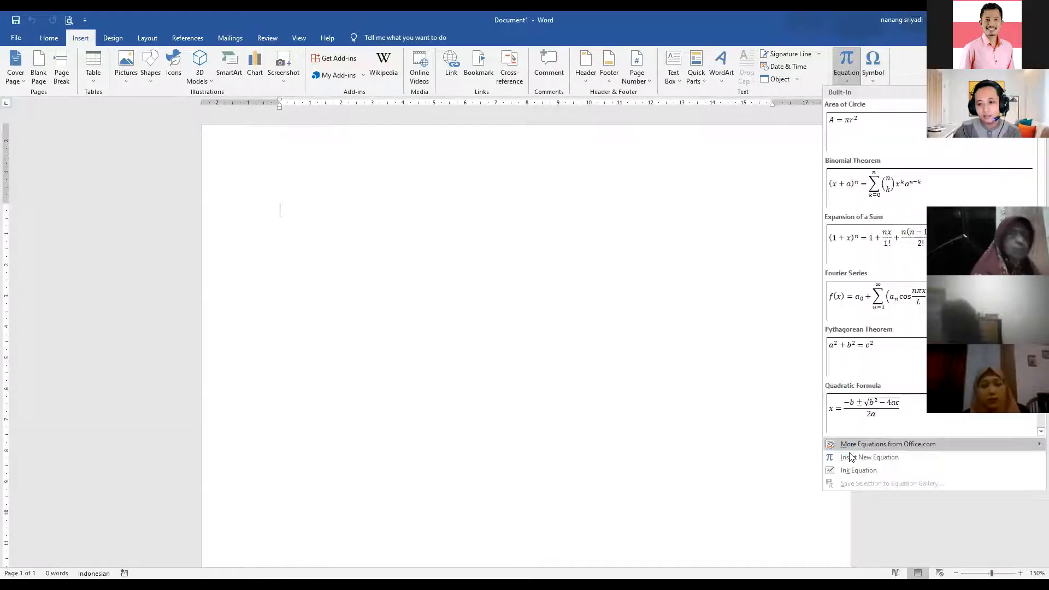
pyautogui.click(849, 457)
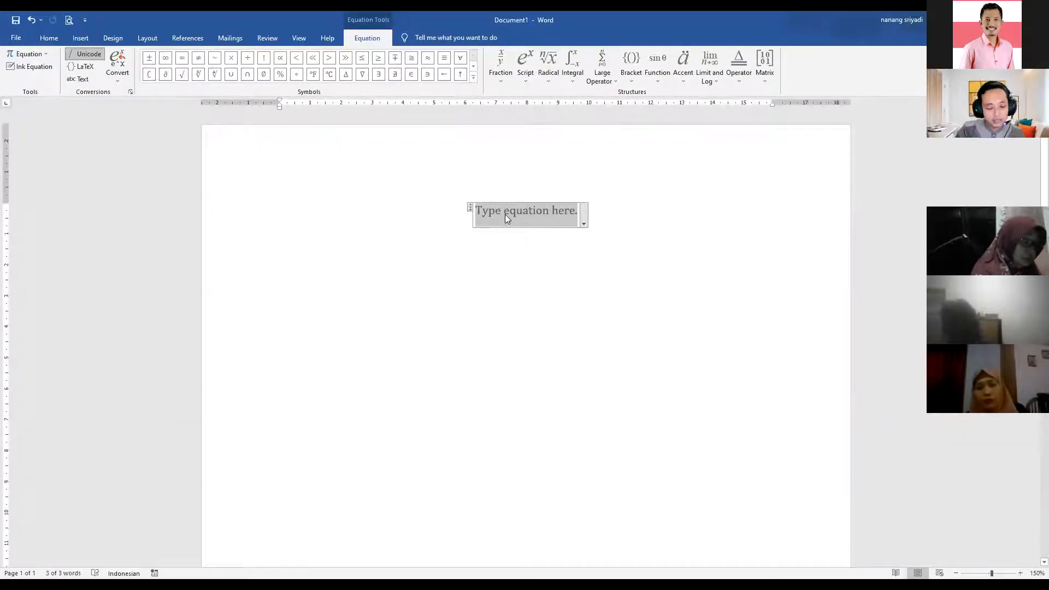
# - Write 'besar sudut =' followed by a stacked fraction frekuensi over jumlah data
pyautogui.write('b')
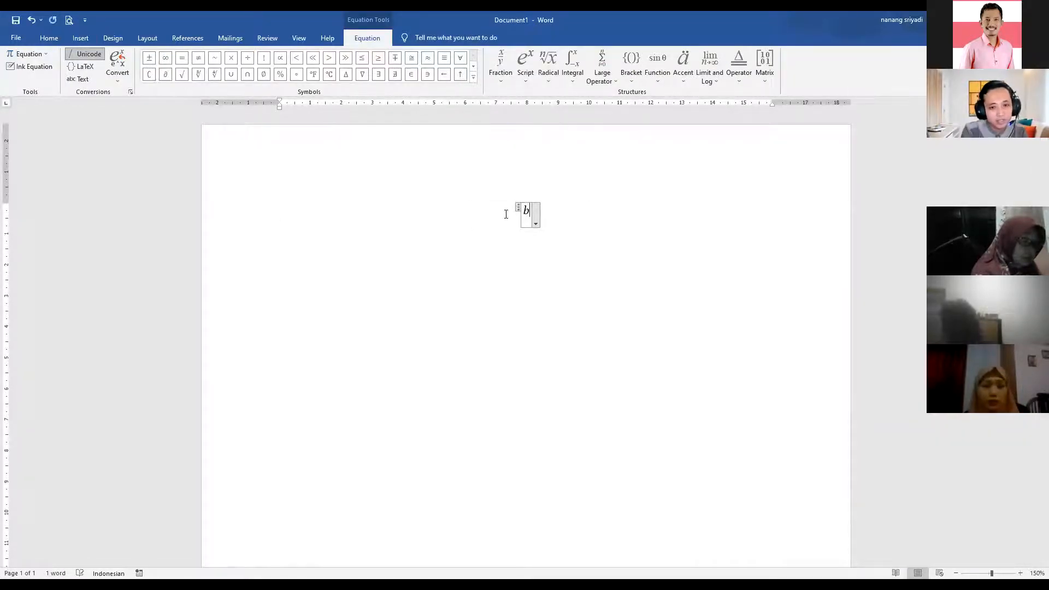
pyautogui.write('esar sud')
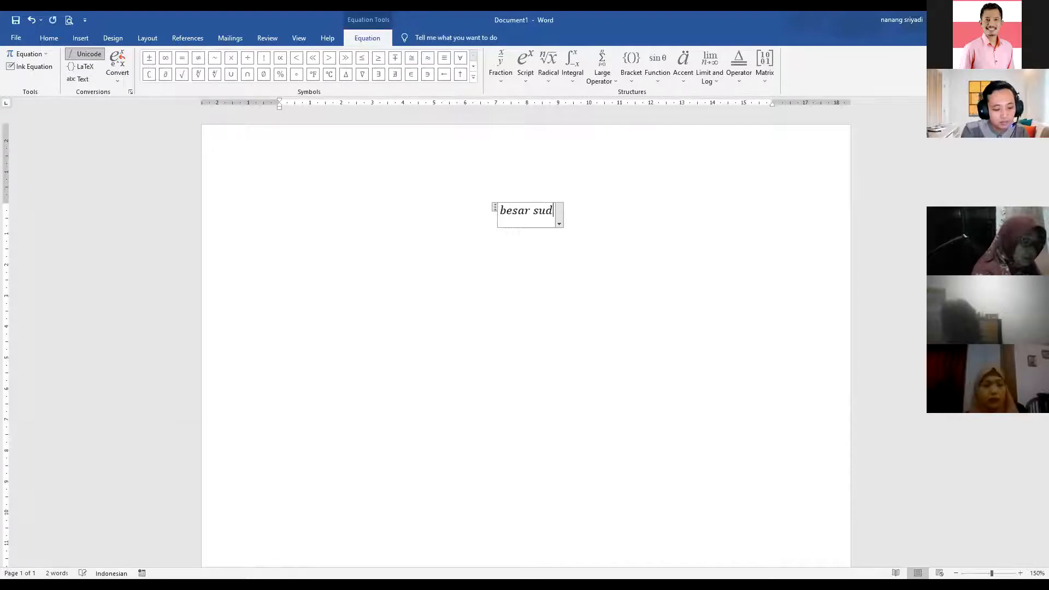
pyautogui.write('ut =')
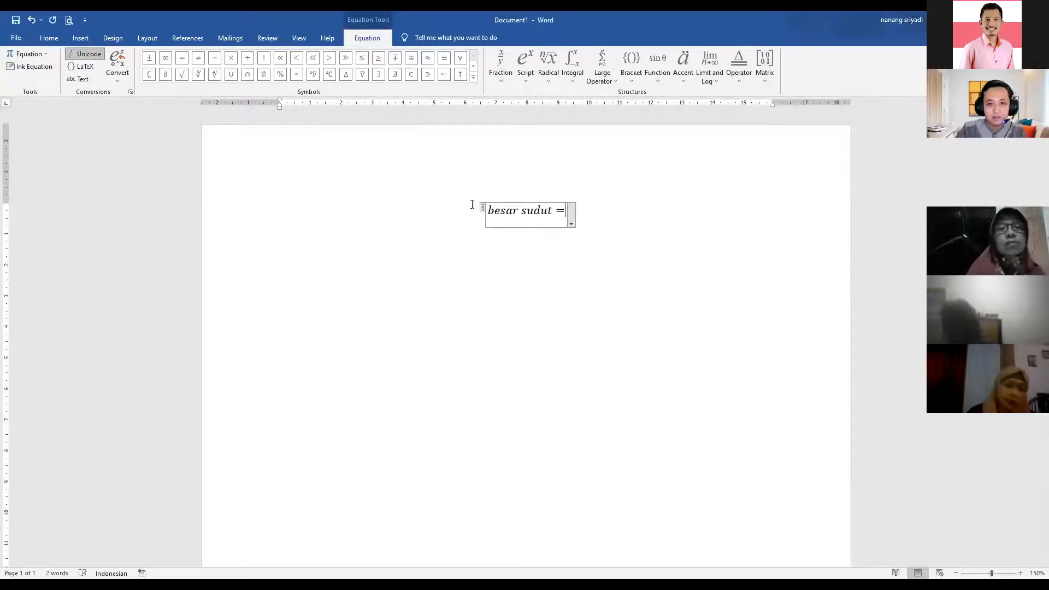
pyautogui.click(507, 76)
pyautogui.click(510, 136)
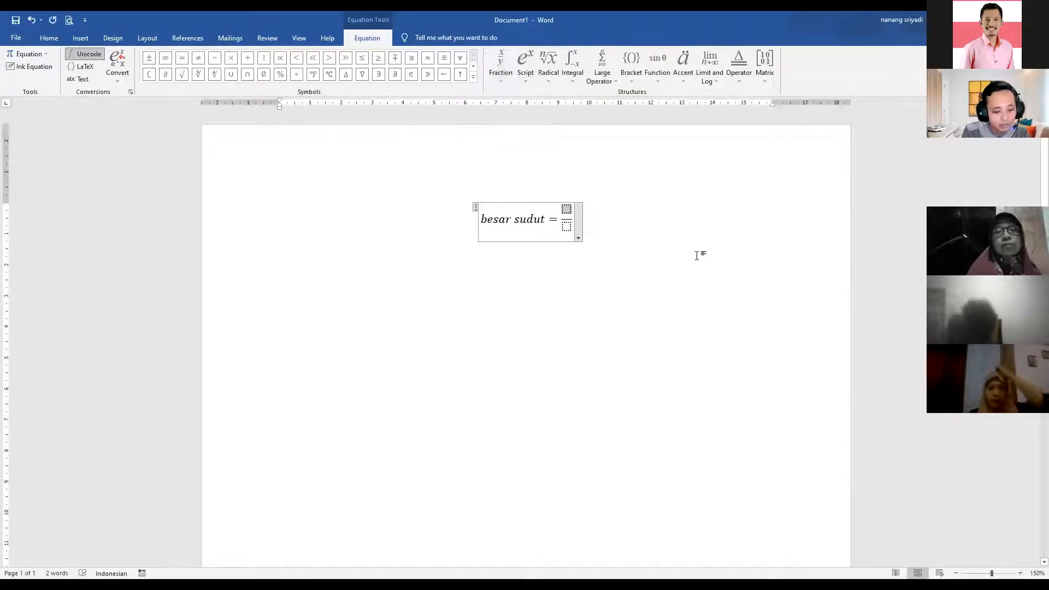
pyautogui.write('frekuensi')
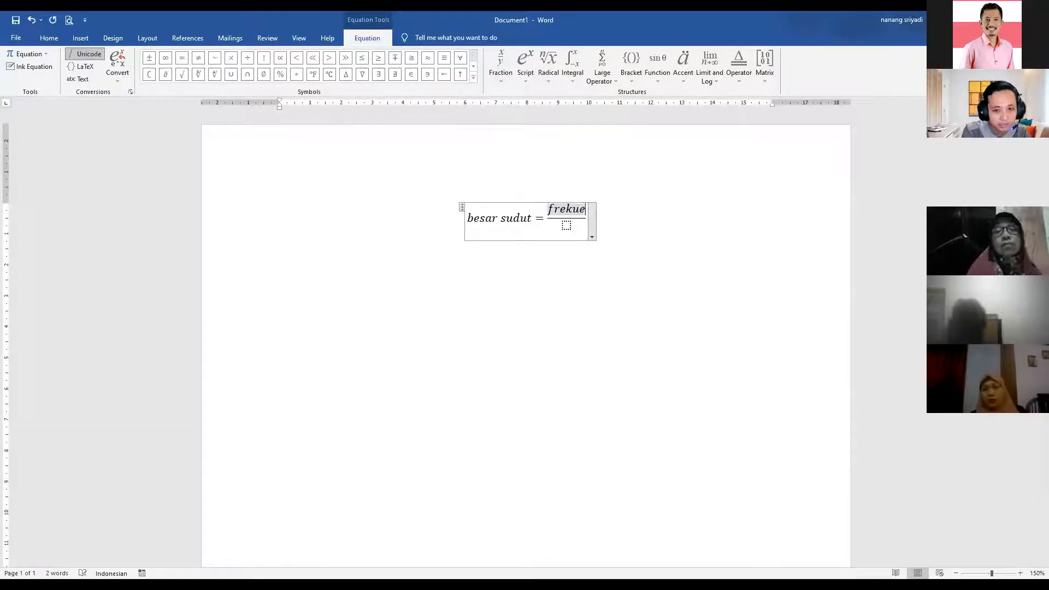
pyautogui.click(566, 225)
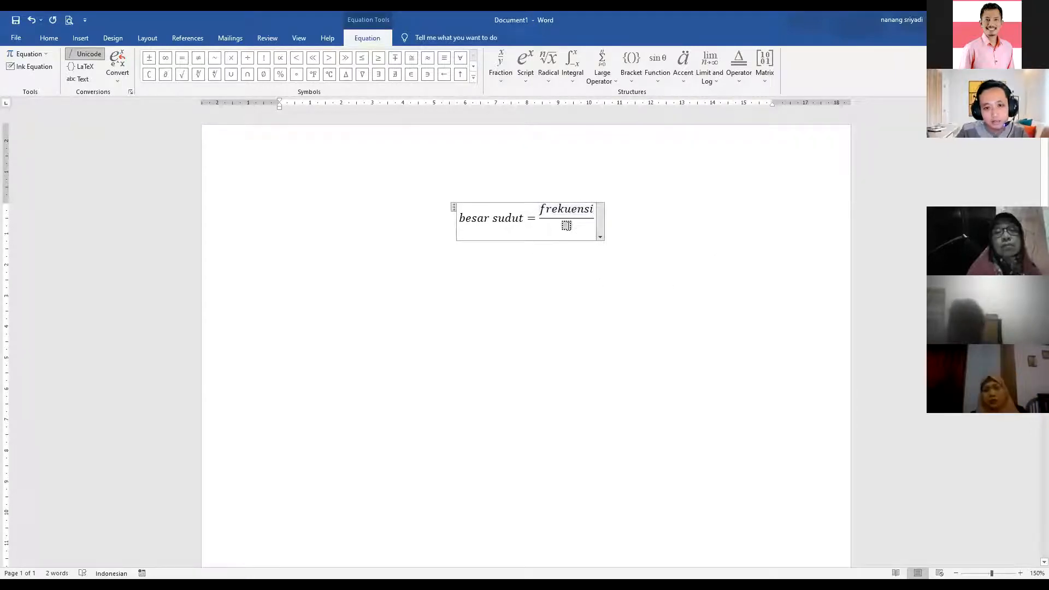
pyautogui.write('jum')
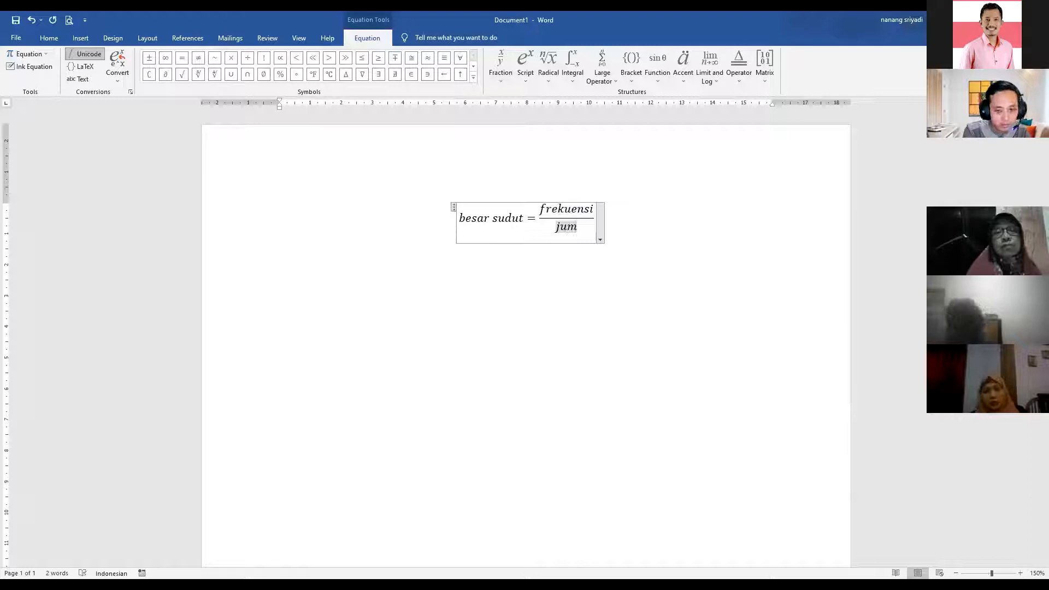
pyautogui.write('lah data')
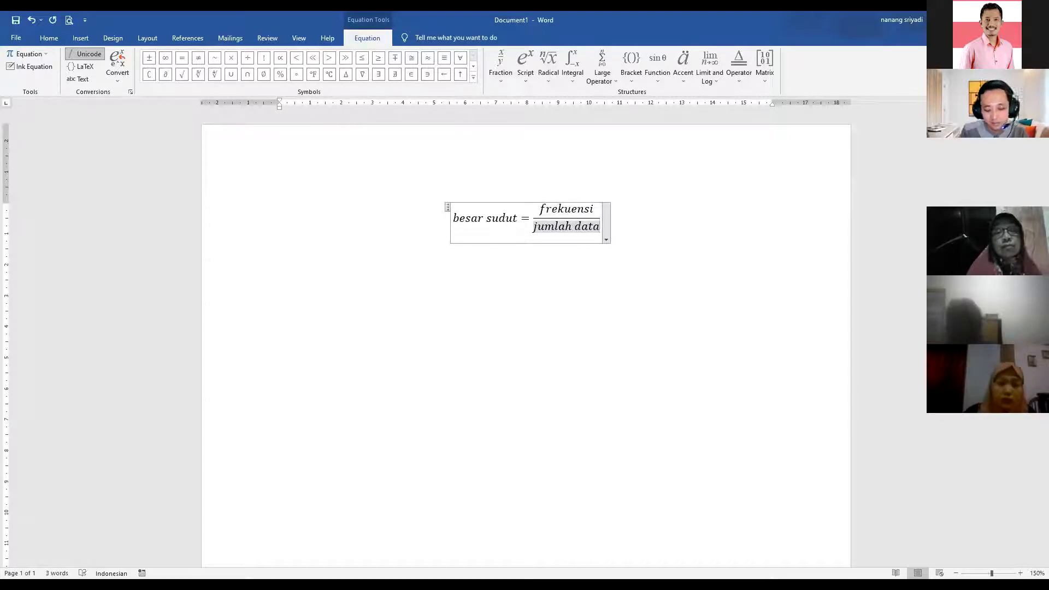
pyautogui.press('Right')
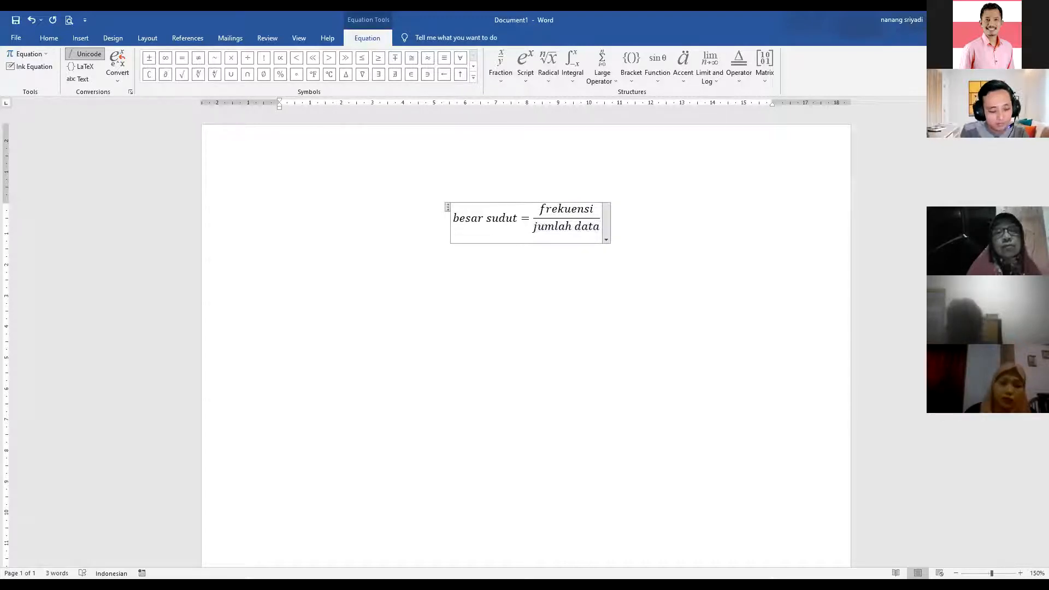
# - Finish the equation with 'x 360' and a superscript 'o' as the degree sign
pyautogui.write('x')
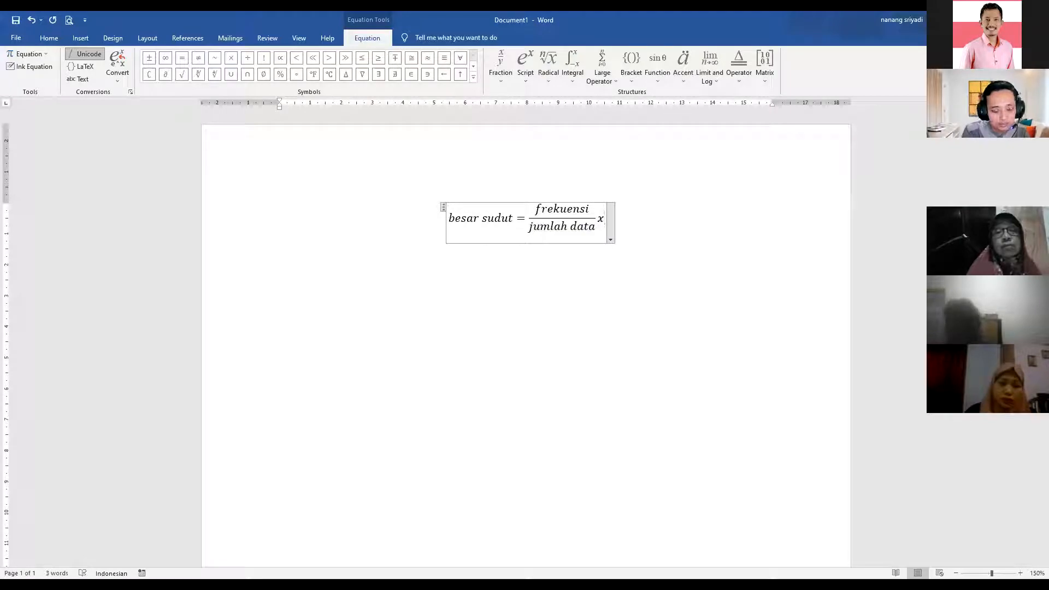
pyautogui.click(530, 81)
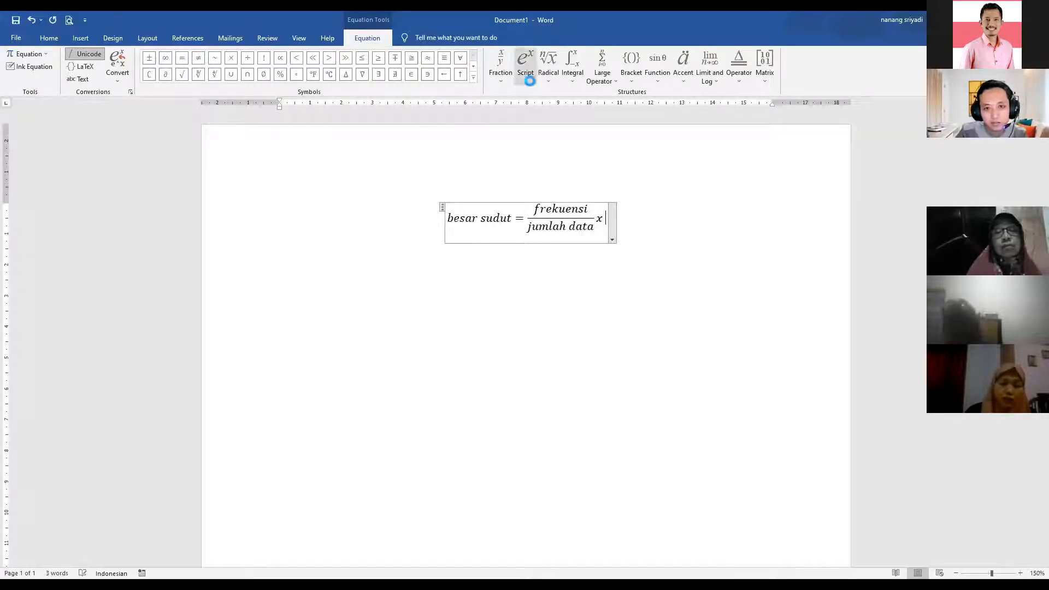
pyautogui.click(543, 129)
pyautogui.click(600, 218)
pyautogui.write('360')
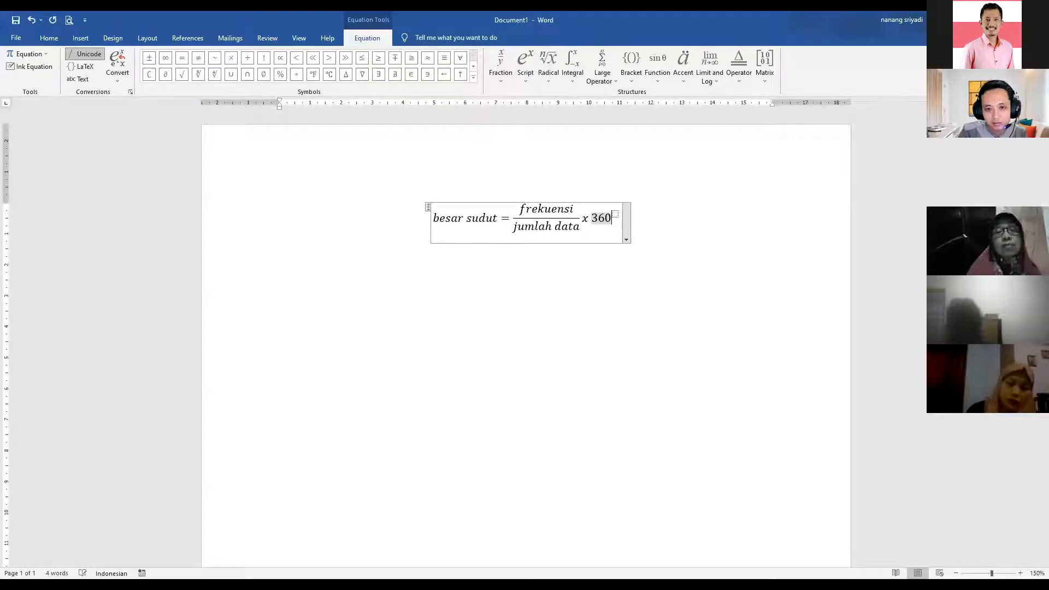
pyautogui.press('Right')
pyautogui.write('o')
pyautogui.click(585, 301)
pyautogui.click(665, 199)
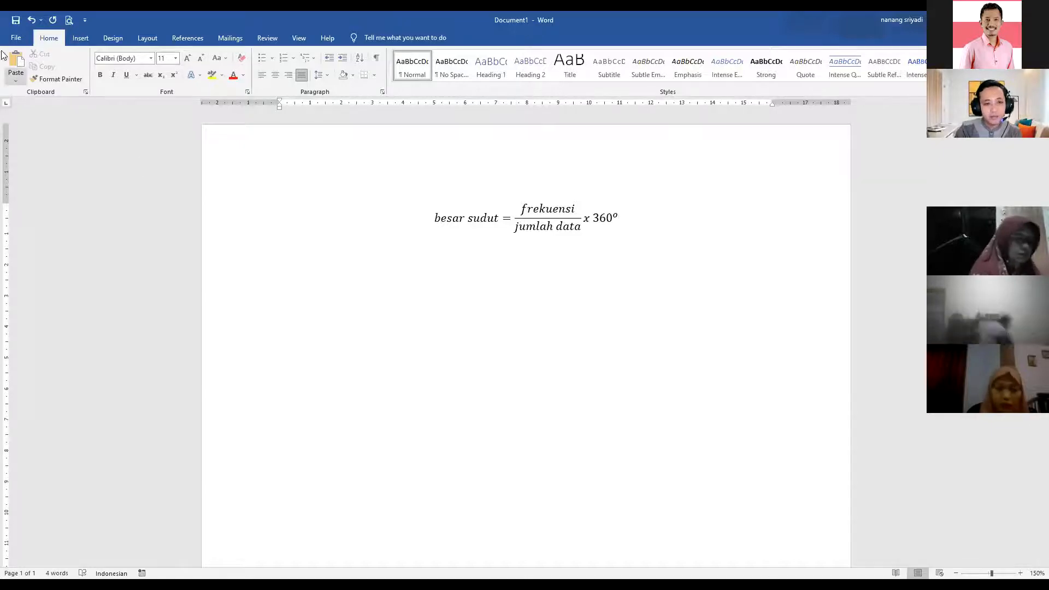
# - Save the document as Web Page (*.htm;*.html) named besar sudut in Documents
pyautogui.click(15, 39)
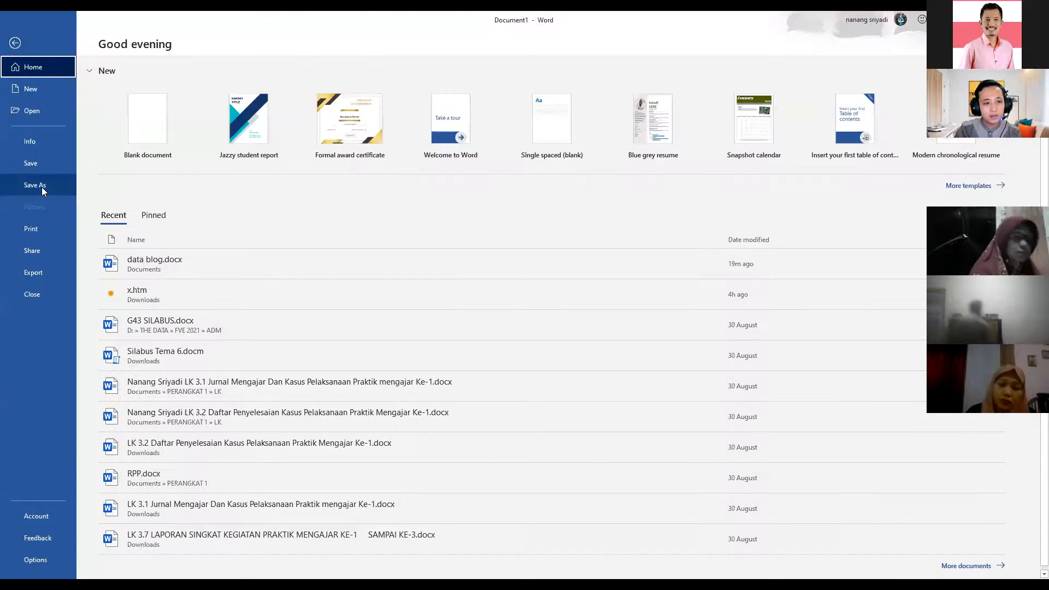
pyautogui.click(41, 187)
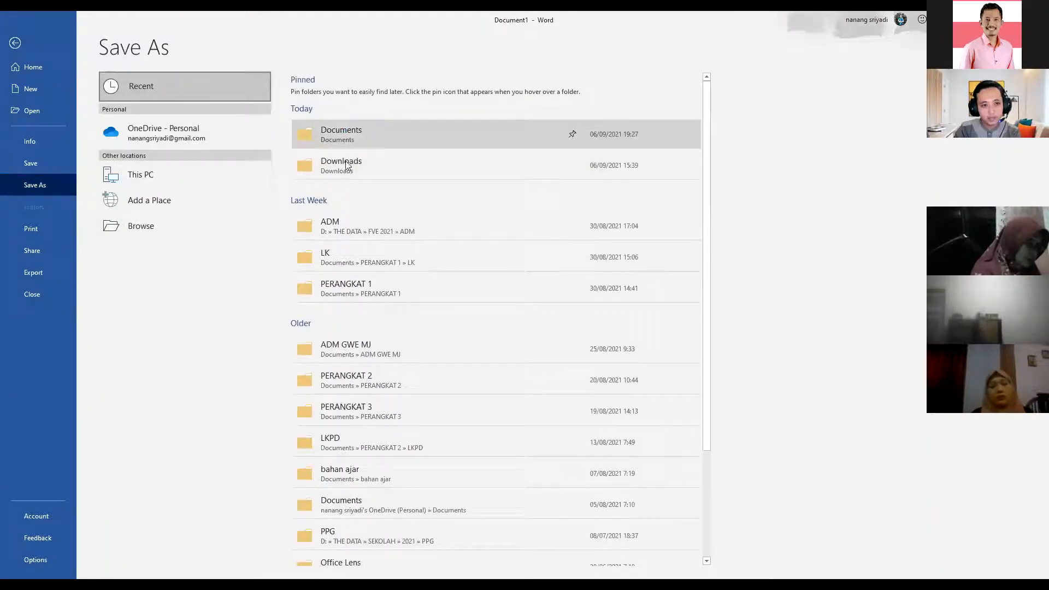
pyautogui.click(112, 239)
pyautogui.click(110, 246)
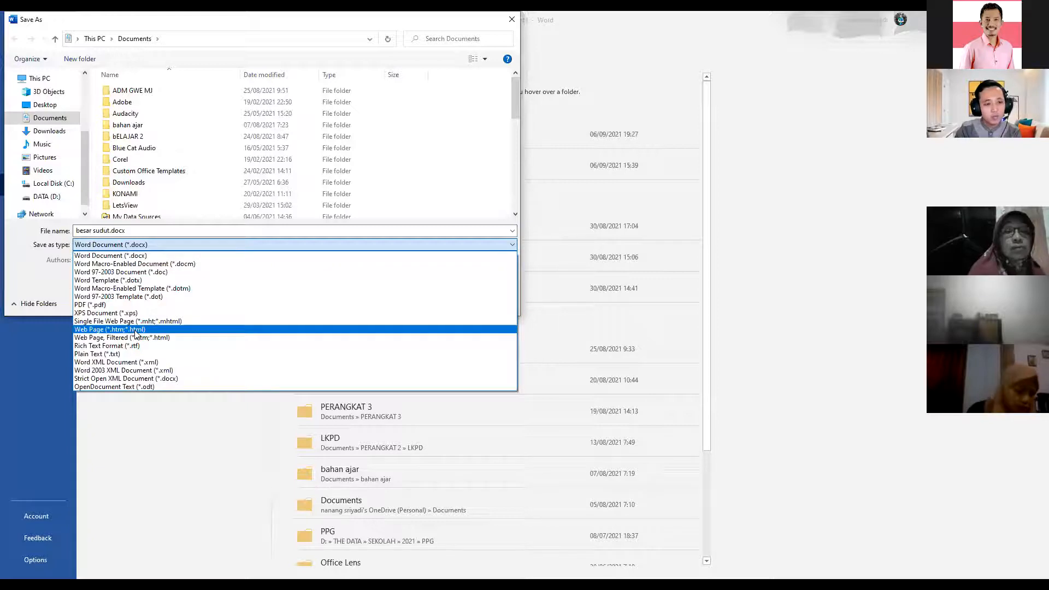
pyautogui.click(112, 248)
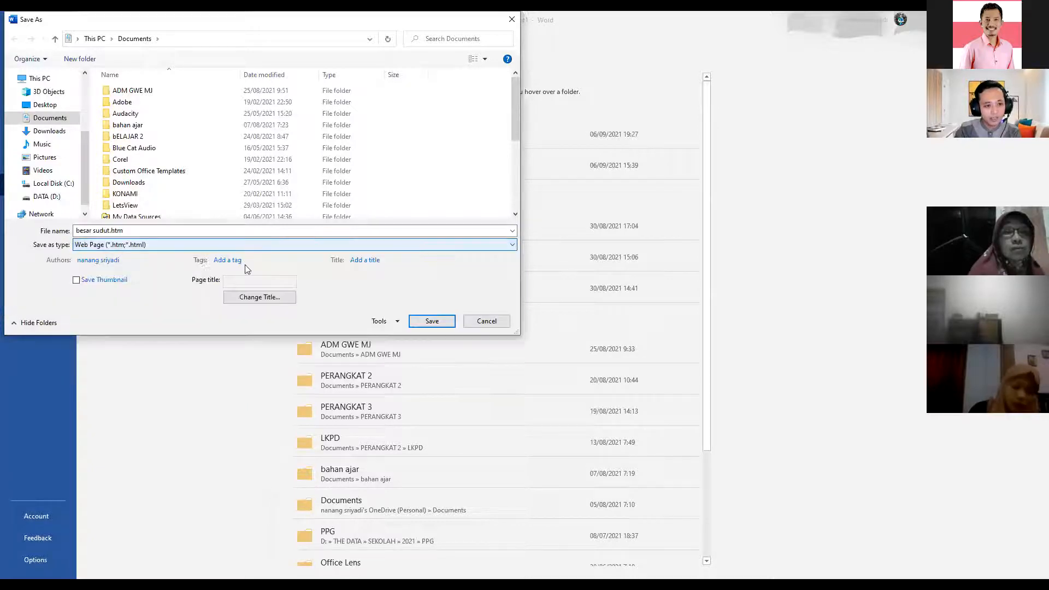
pyautogui.click(437, 322)
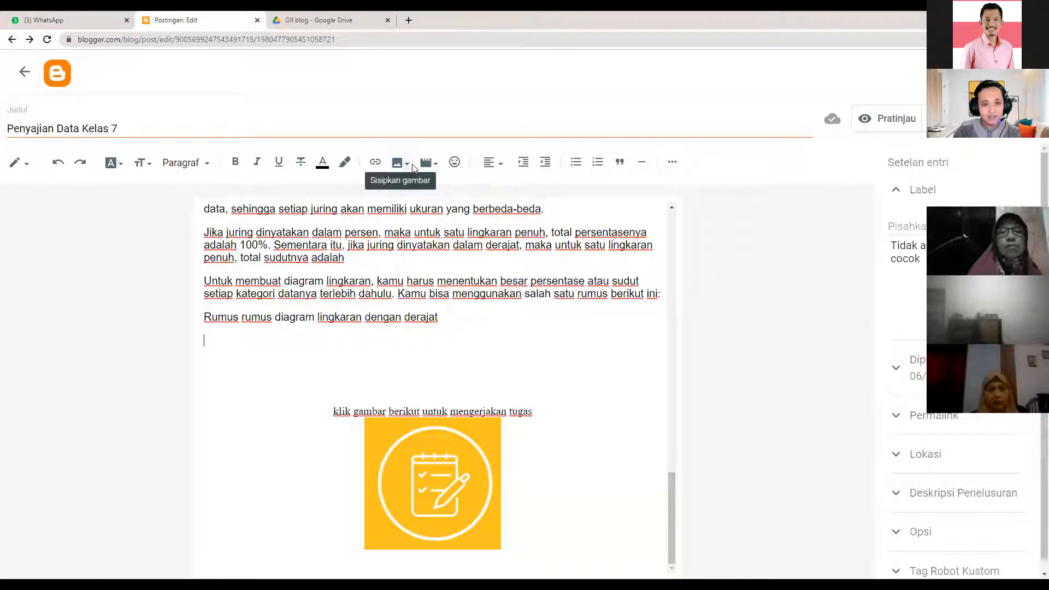
# - Start an image upload from the computer and open the Documents > besar sudut_files folder
pyautogui.click(408, 165)
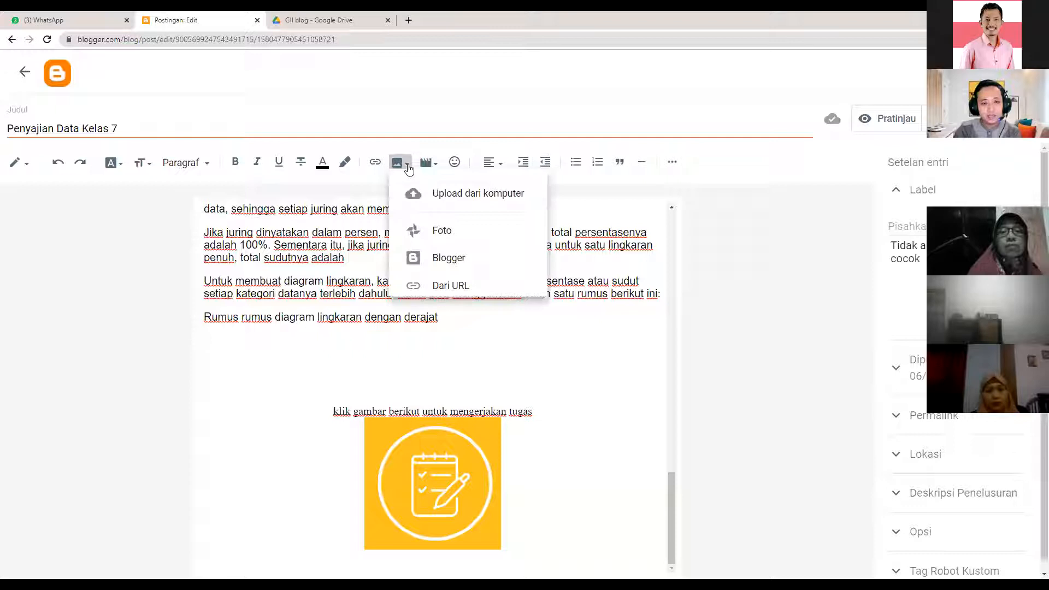
pyautogui.click(445, 196)
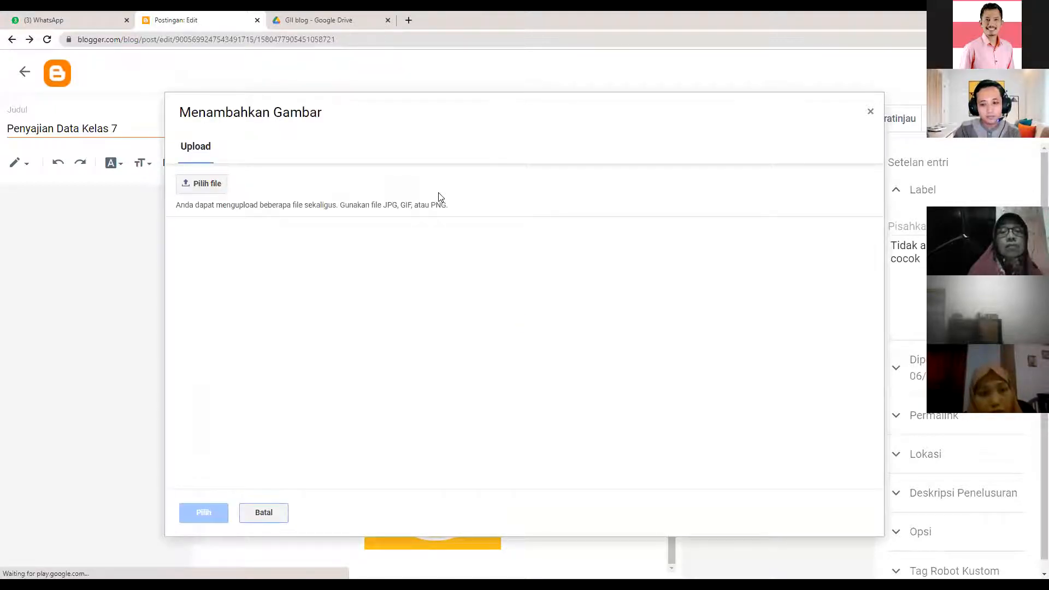
pyautogui.click(220, 190)
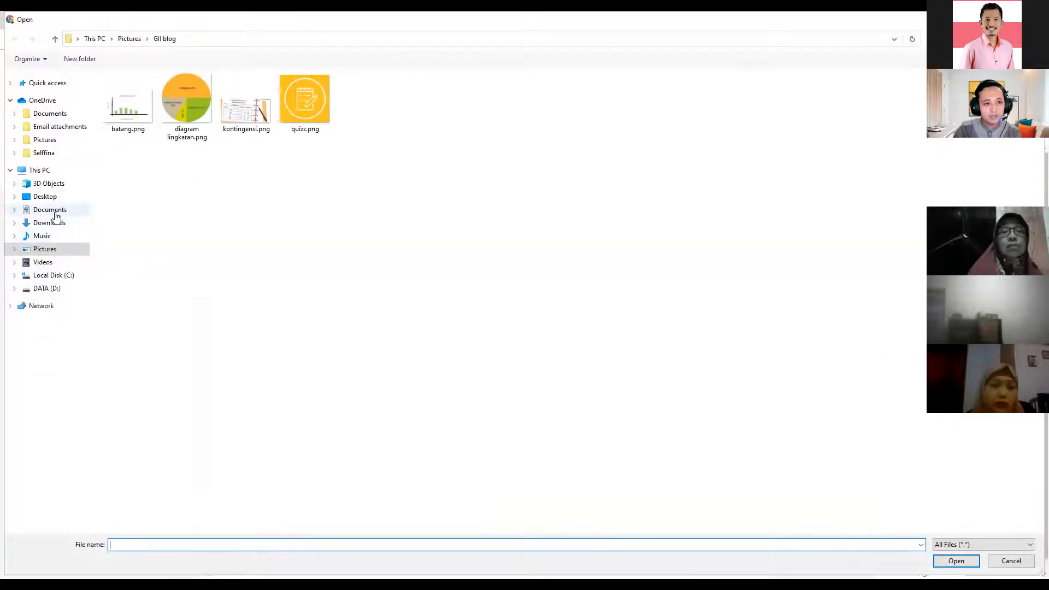
pyautogui.click(56, 211)
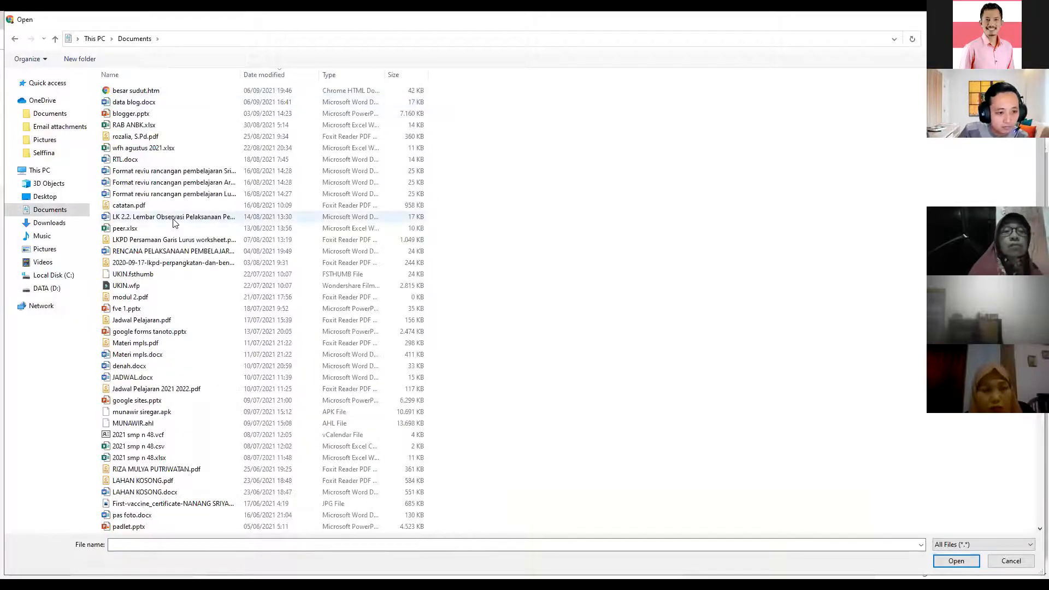
pyautogui.scroll(-6, 159, 352)
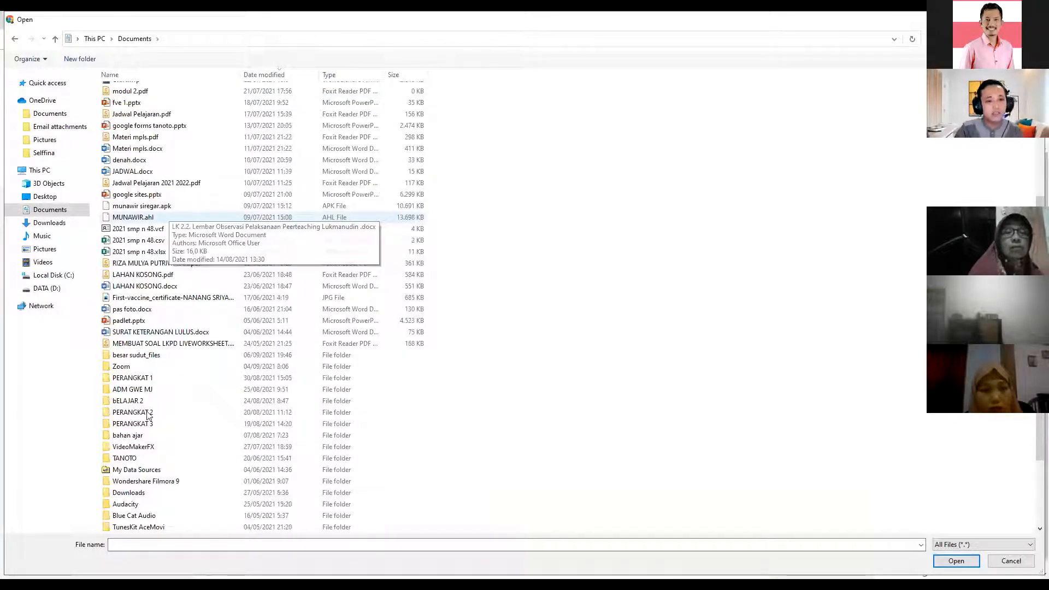
pyautogui.doubleClick(125, 356)
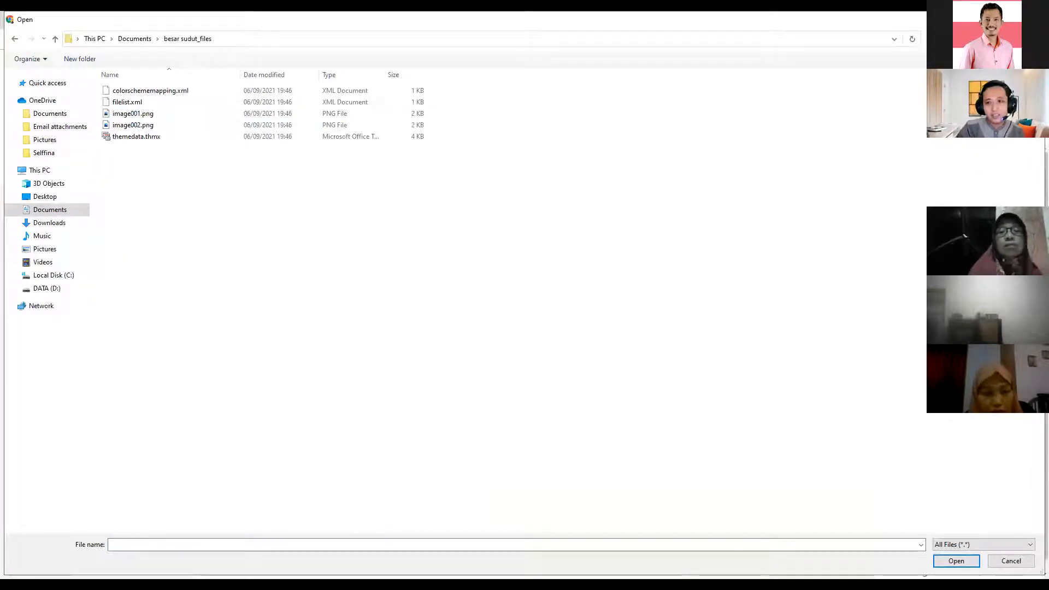
# - Show the files as large icons, compare image001.png with image002.png, and upload image001.png
pyautogui.click(991, 59)
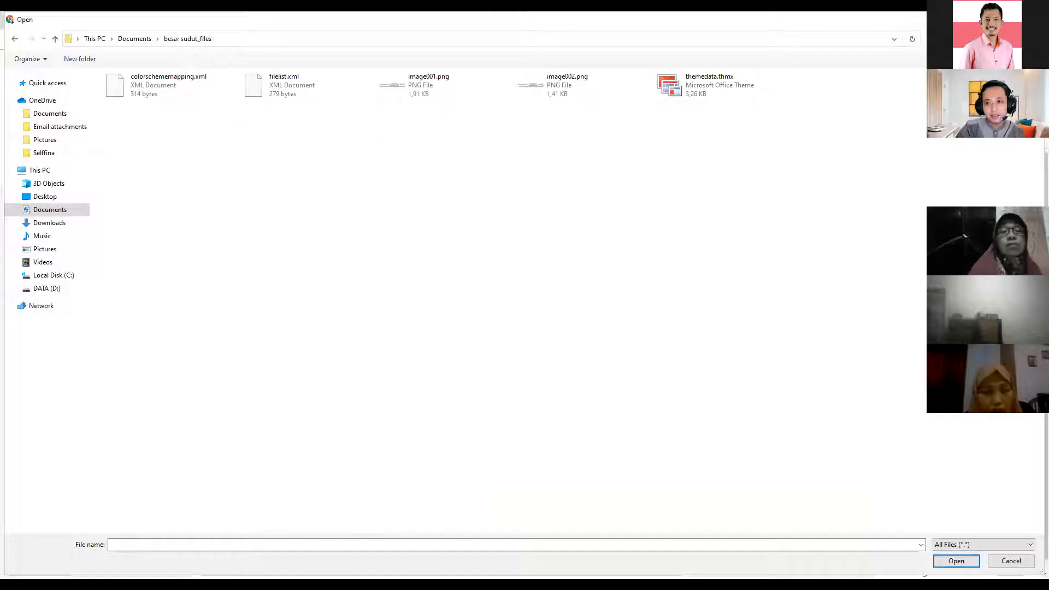
pyautogui.click(1004, 59)
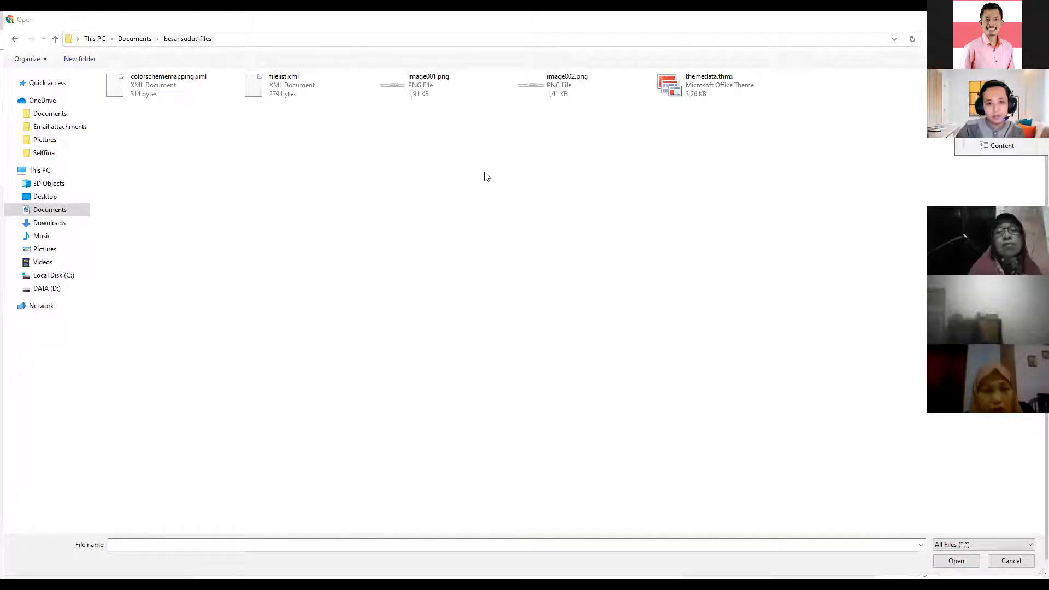
pyautogui.click(490, 185)
pyautogui.click(647, 173)
pyautogui.click(503, 182)
pyautogui.click(600, 173)
pyautogui.click(484, 217)
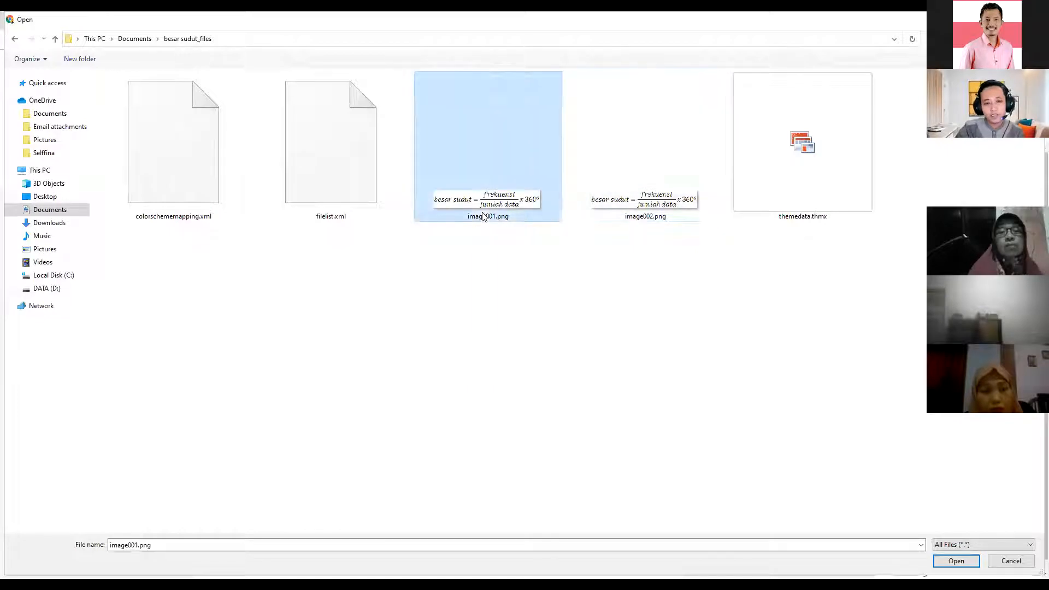
pyautogui.click(670, 219)
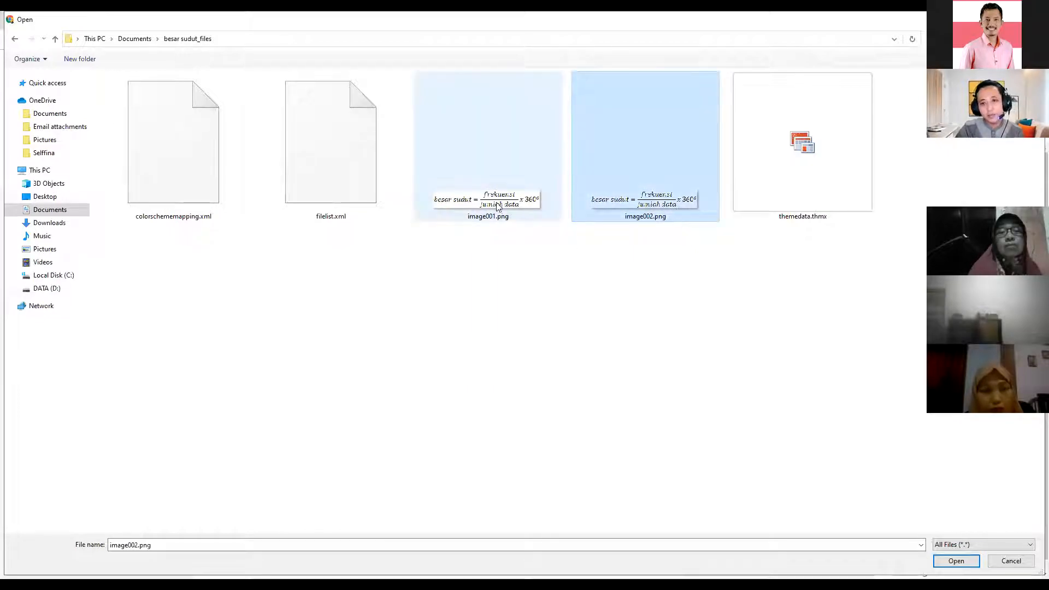
pyautogui.click(499, 206)
pyautogui.click(640, 215)
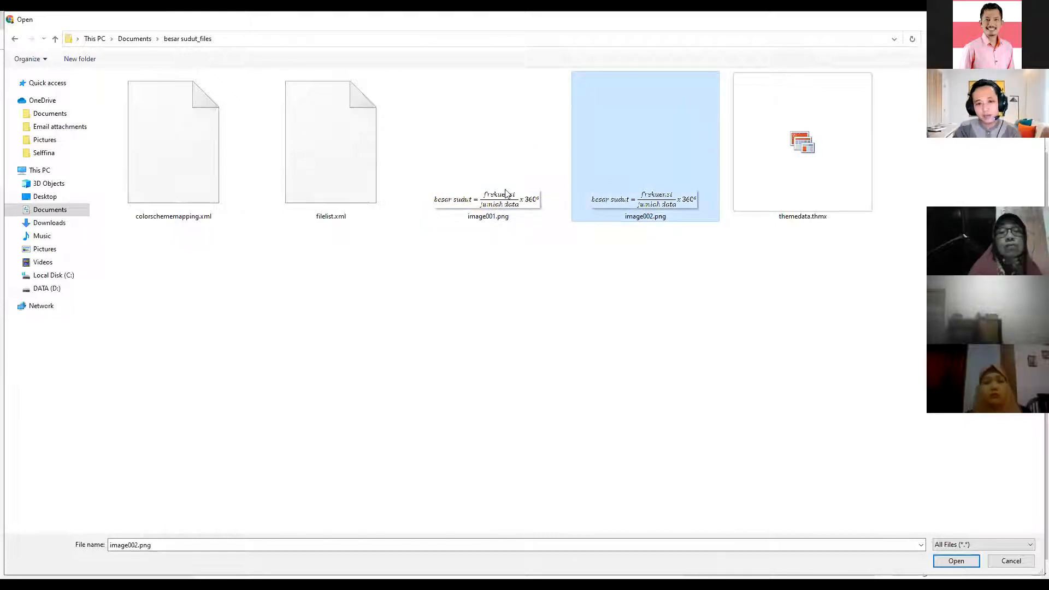
pyautogui.click(471, 217)
pyautogui.click(956, 561)
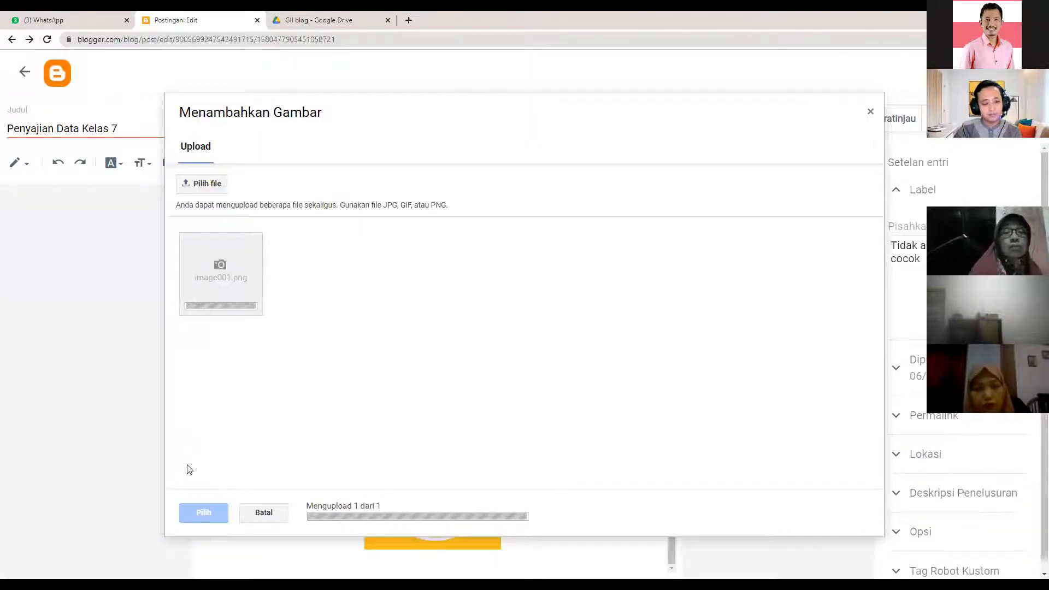
# - Insert the uploaded besar sudut formula image into the post and leave it deselected
pyautogui.click(199, 512)
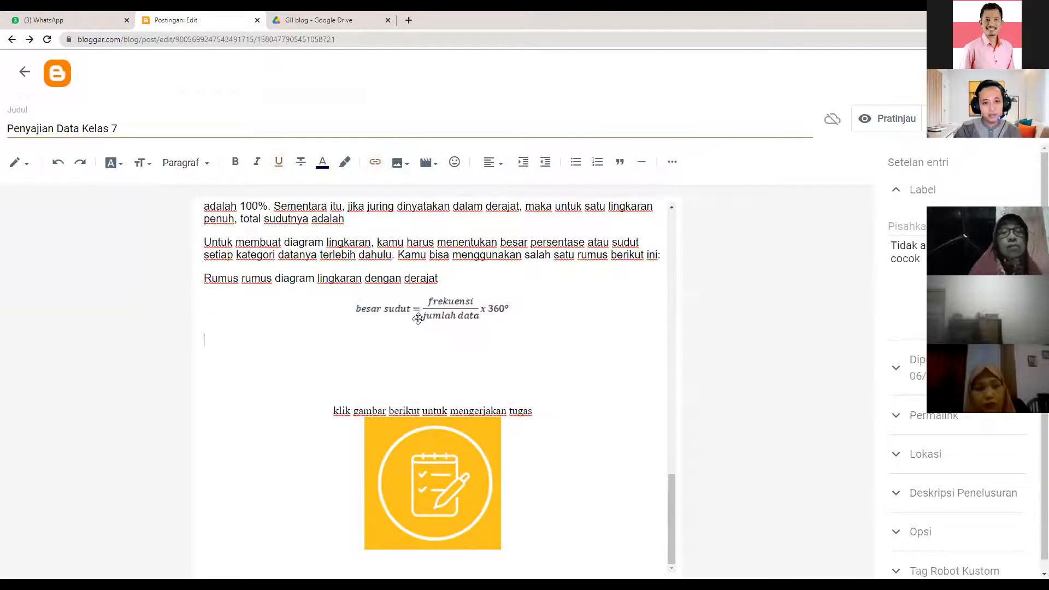
pyautogui.click(420, 318)
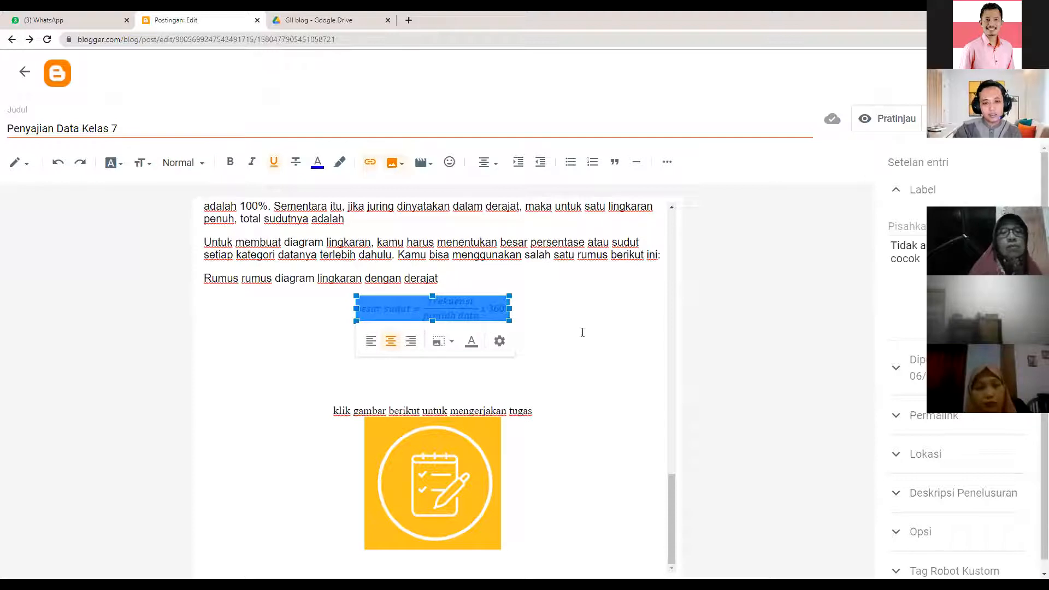
pyautogui.press('Left')
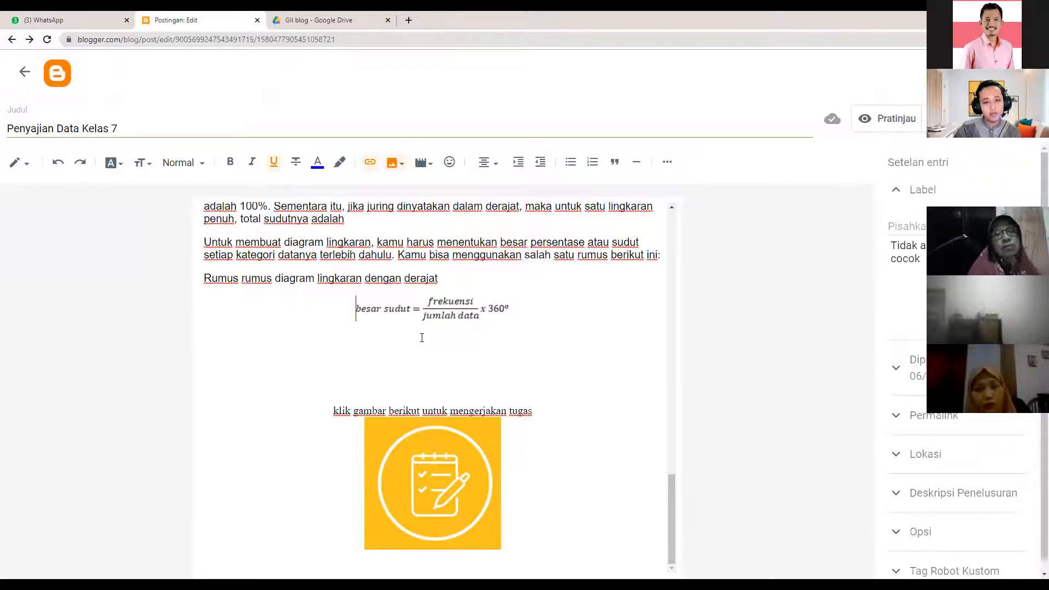
pyautogui.click(394, 309)
pyautogui.click(570, 320)
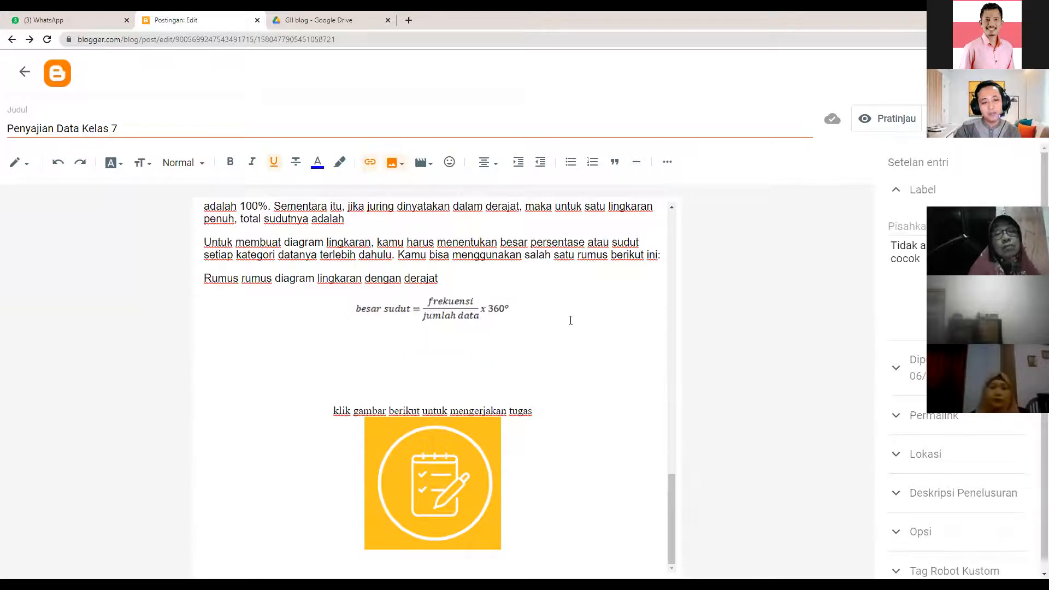
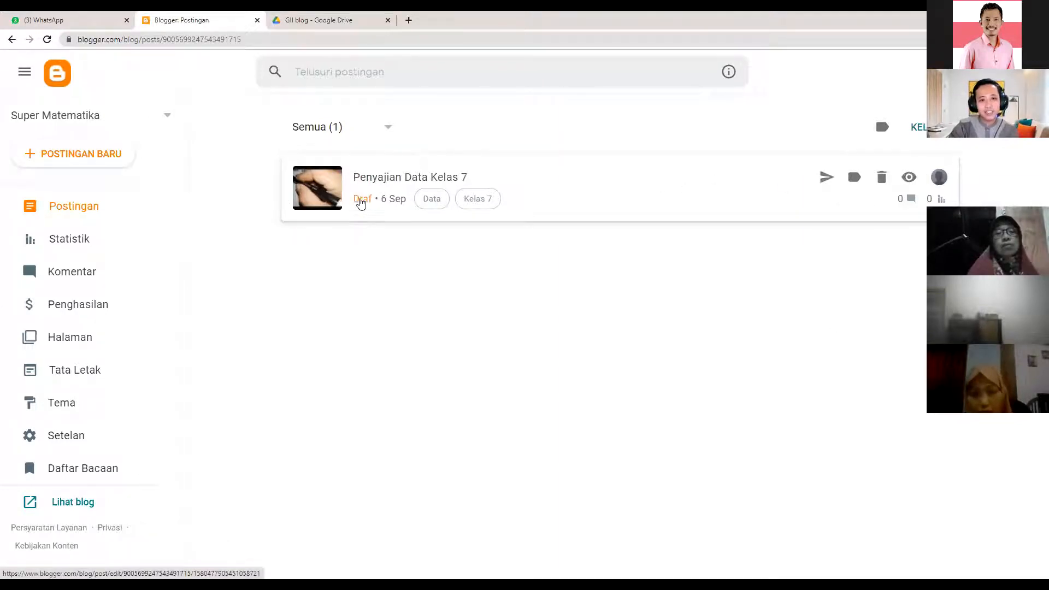
# - Publish the Penyajian Data Kelas 7 draft, checking its labels but leaving Data and Kelas 7 unchanged
pyautogui.click(825, 178)
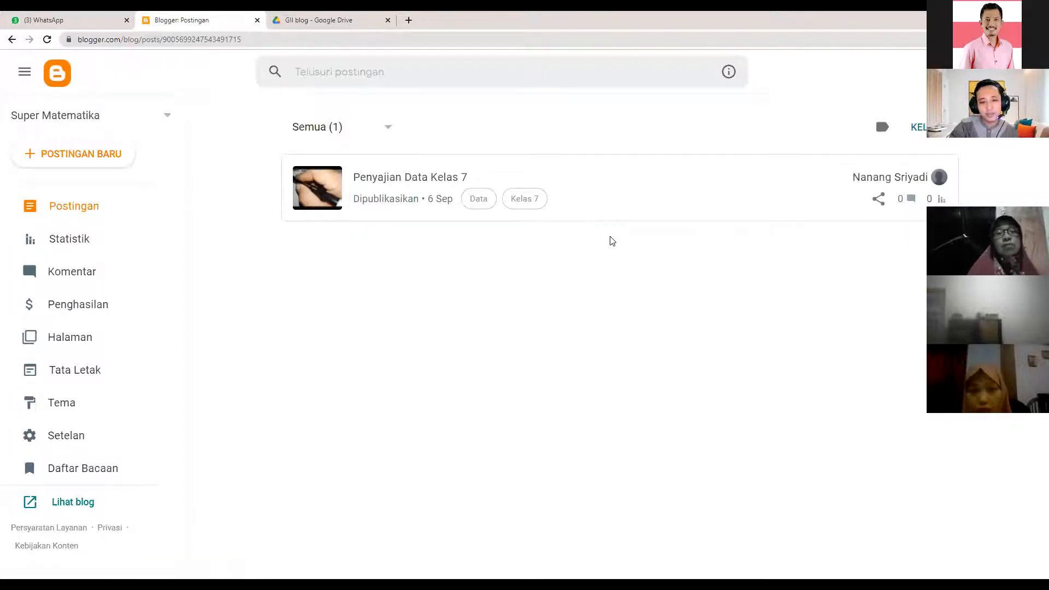
pyautogui.moveTo(809, 183)
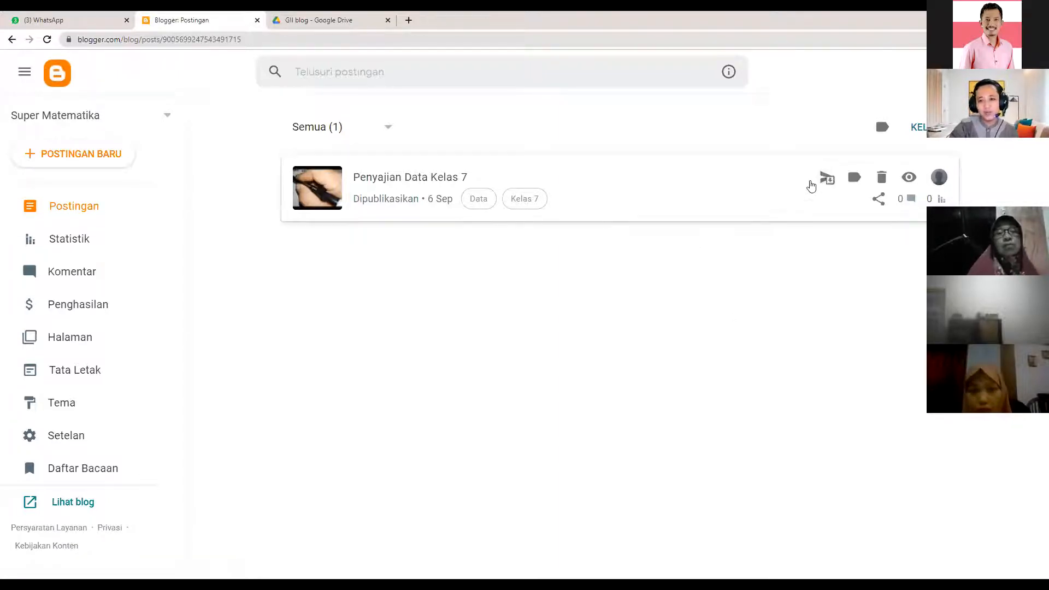
pyautogui.click(856, 179)
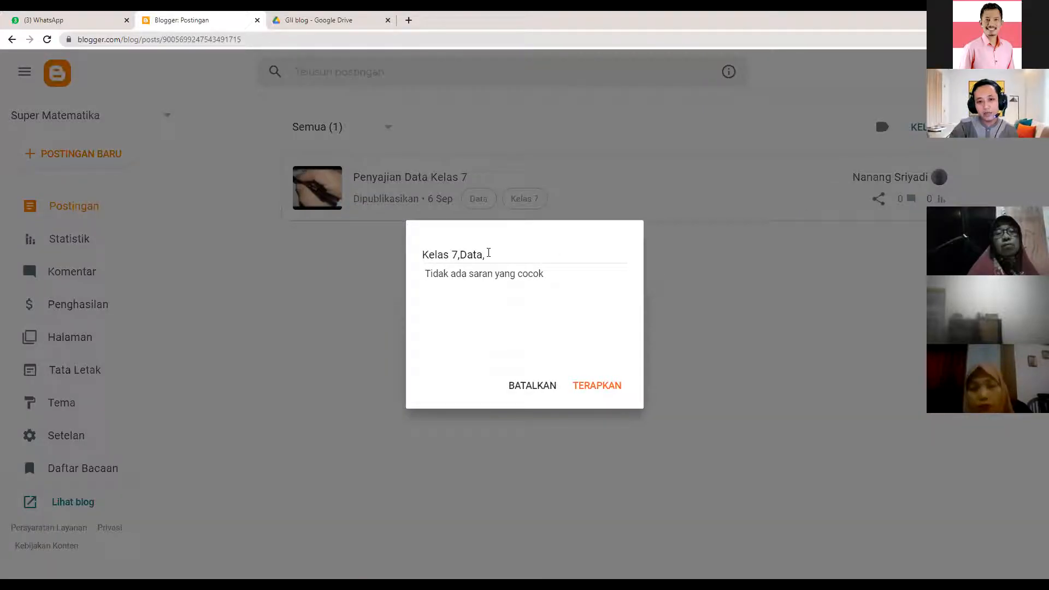
pyautogui.click(526, 387)
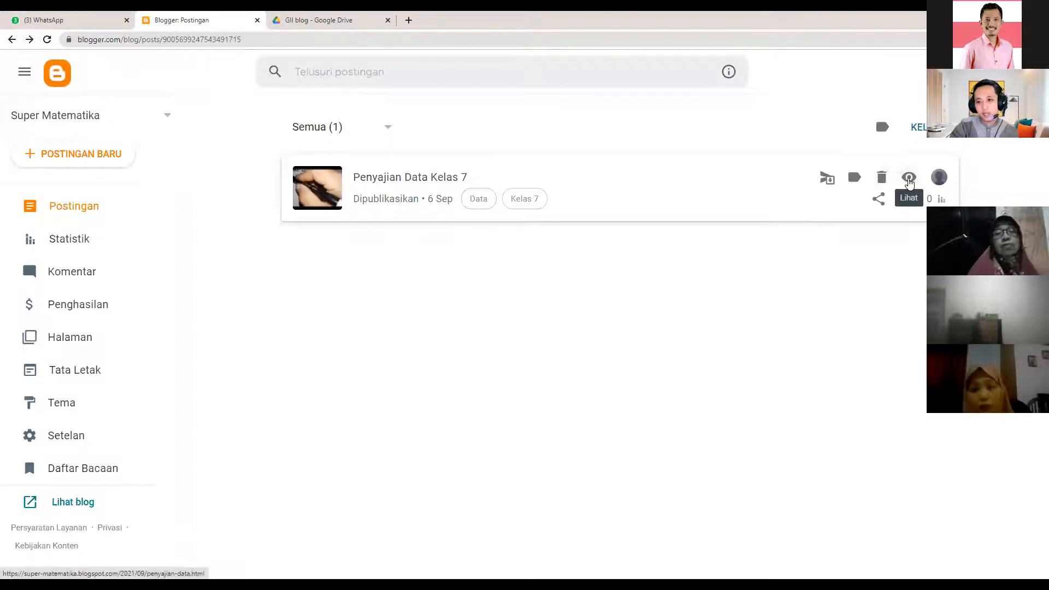
# - View the published post on the live blog and test its 'Isi Daftar Hadir berikut ini' form link
pyautogui.click(908, 180)
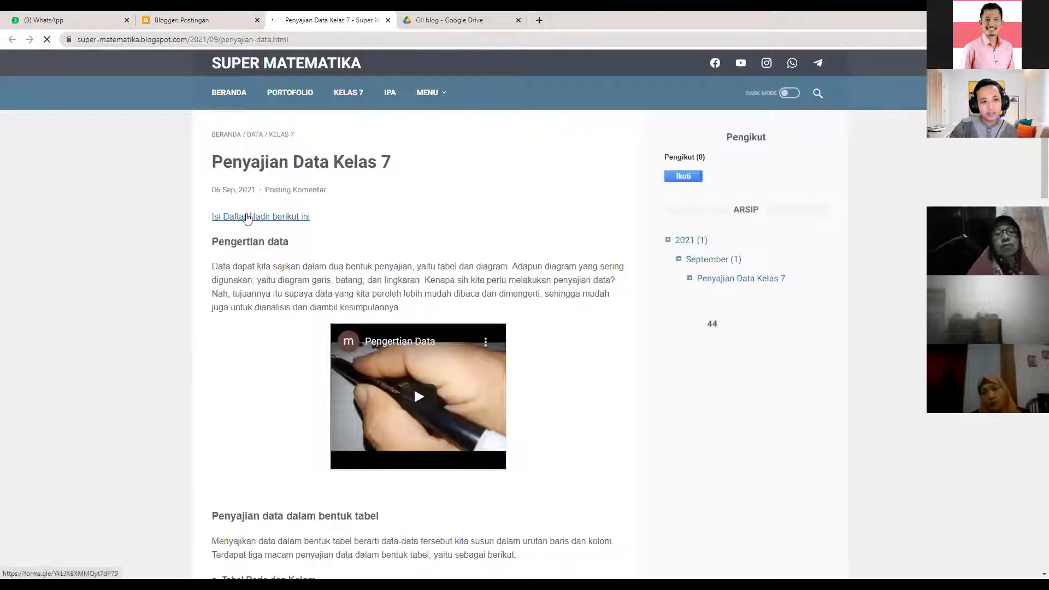
pyautogui.click(226, 218)
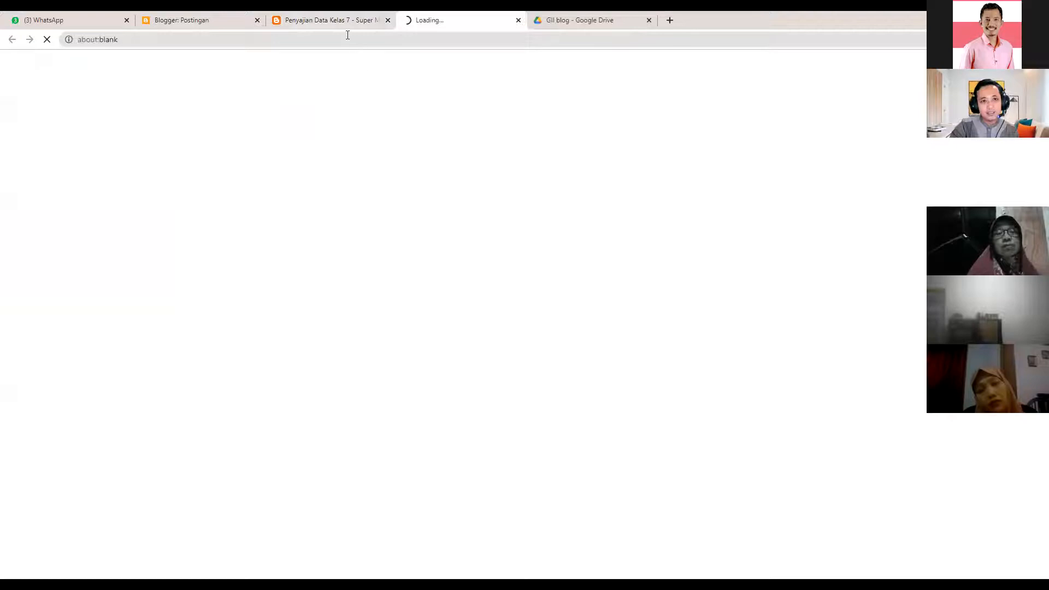
pyautogui.click(335, 20)
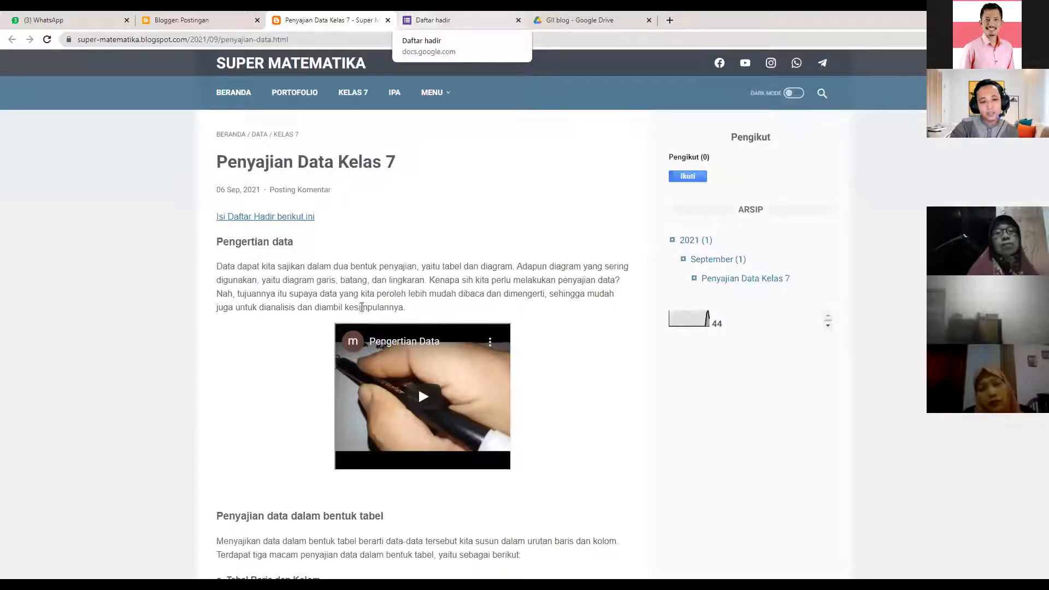
pyautogui.click(418, 24)
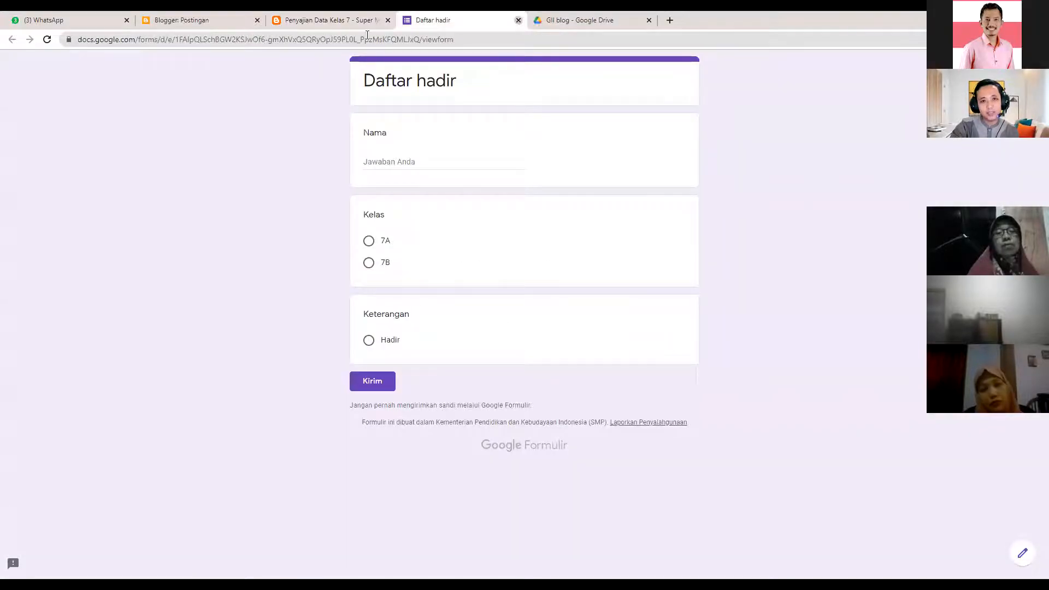
pyautogui.hotkey('ctrl', 'w')
pyautogui.scroll(-4, 266, 237)
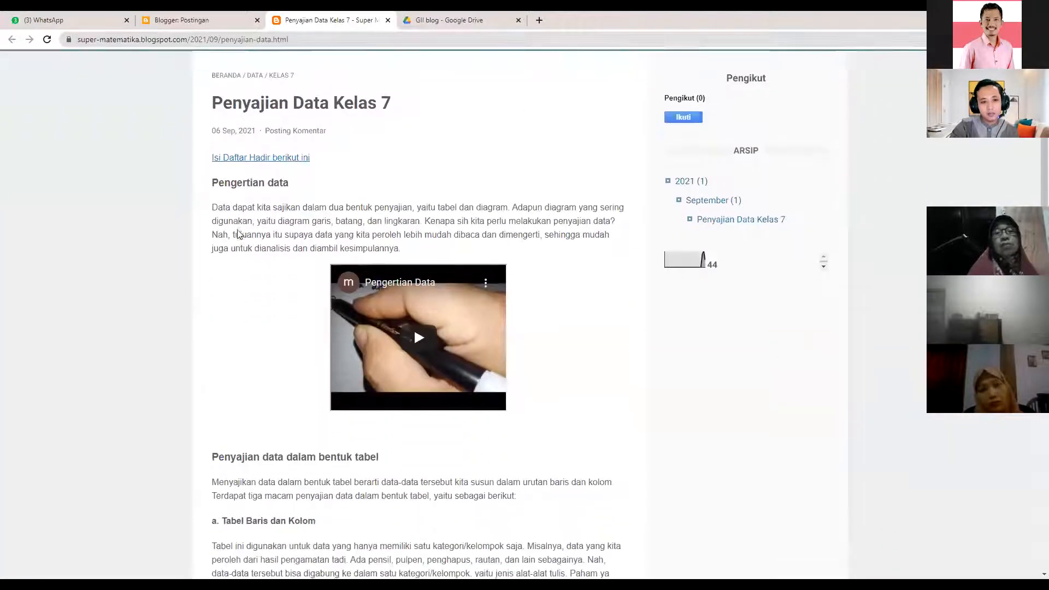
pyautogui.scroll(2, 417, 290)
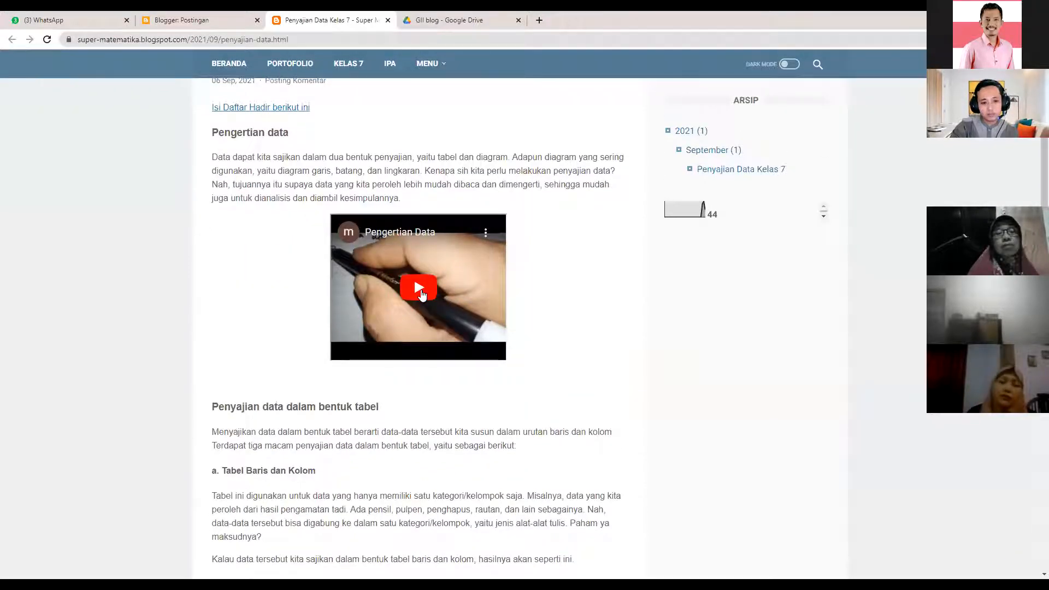
# - Play the embedded Pengertian Data video briefly, then pause it
pyautogui.click(419, 288)
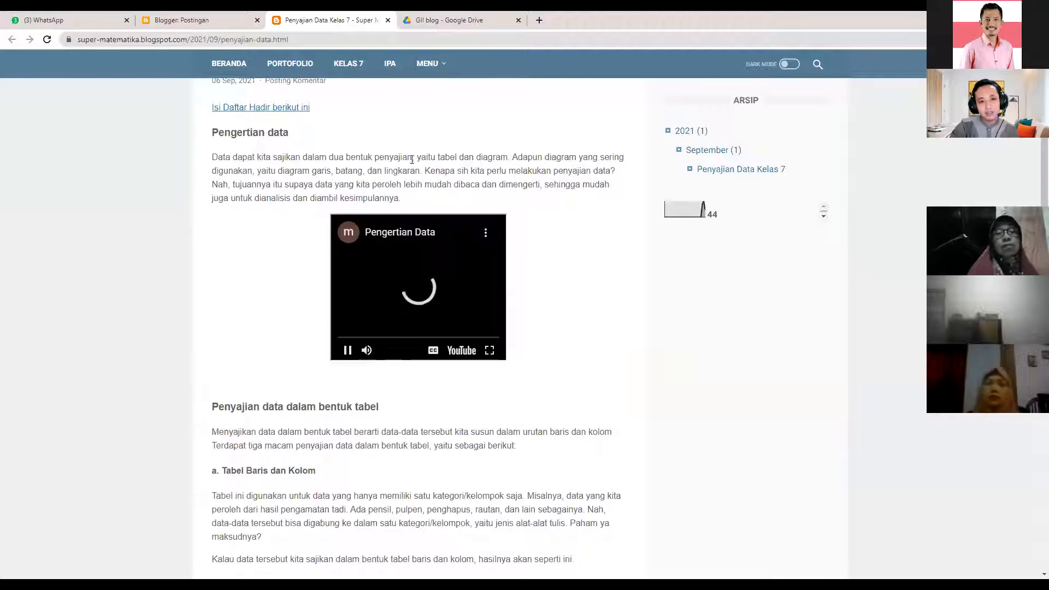
pyautogui.scroll(1, 316, 356)
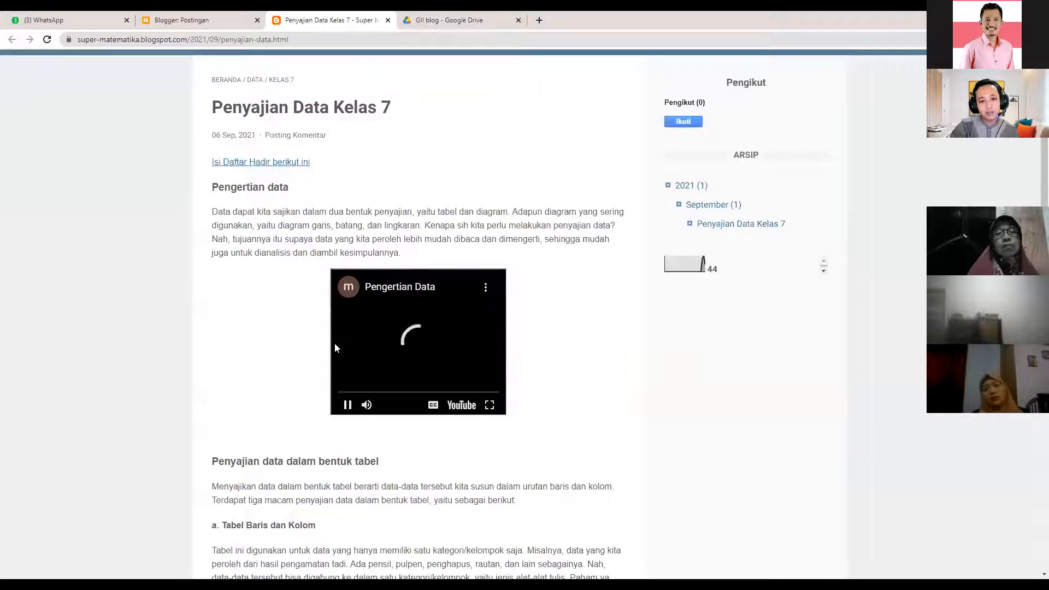
pyautogui.click(348, 405)
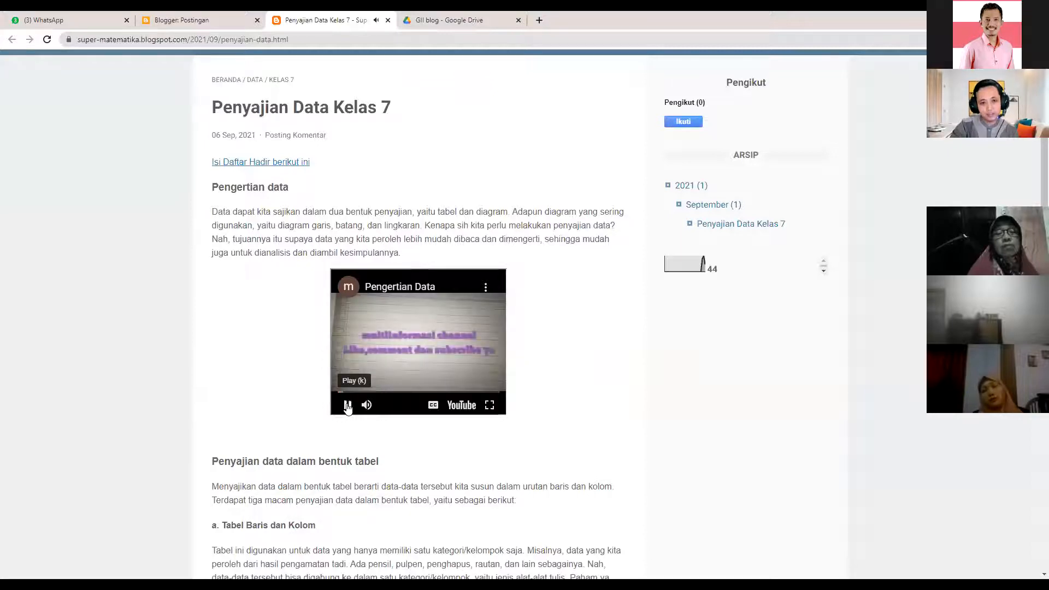
# - Read down through the rest of the post to the task image at the end
pyautogui.scroll(-2, 501, 421)
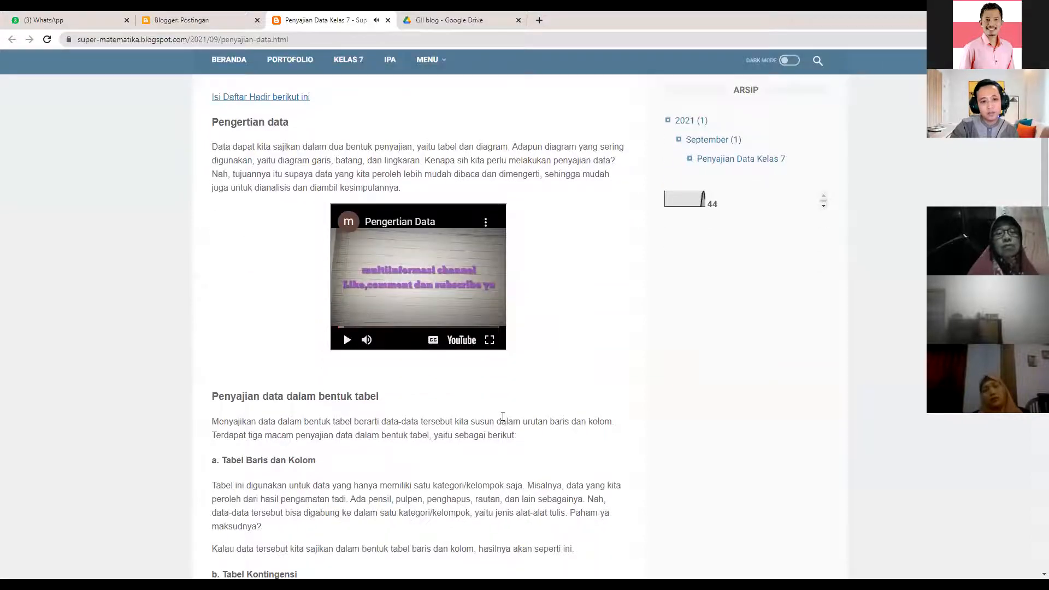
pyautogui.scroll(-2, 272, 243)
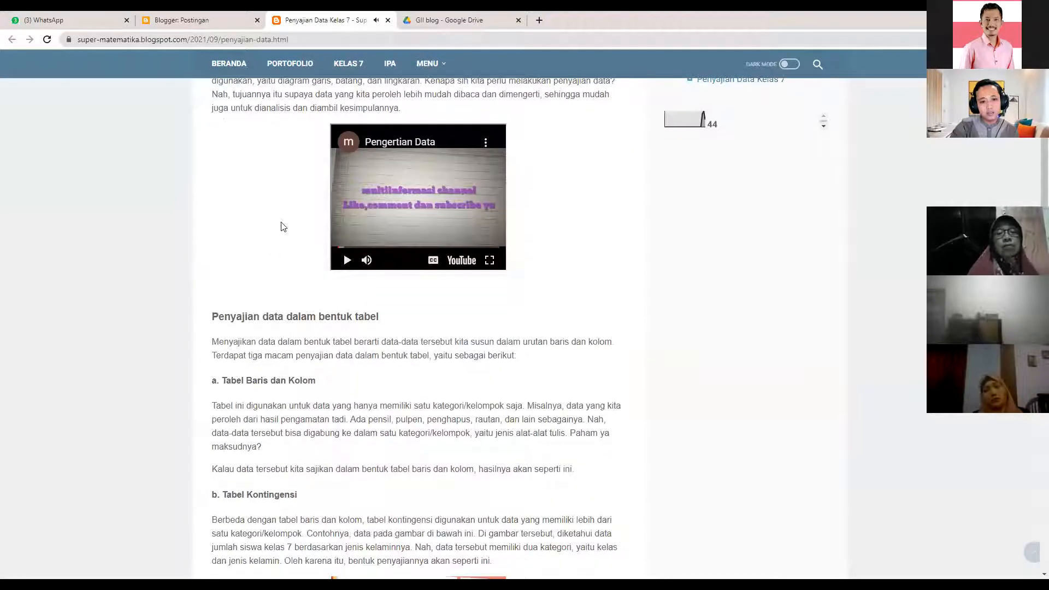
pyautogui.scroll(-8, 399, 387)
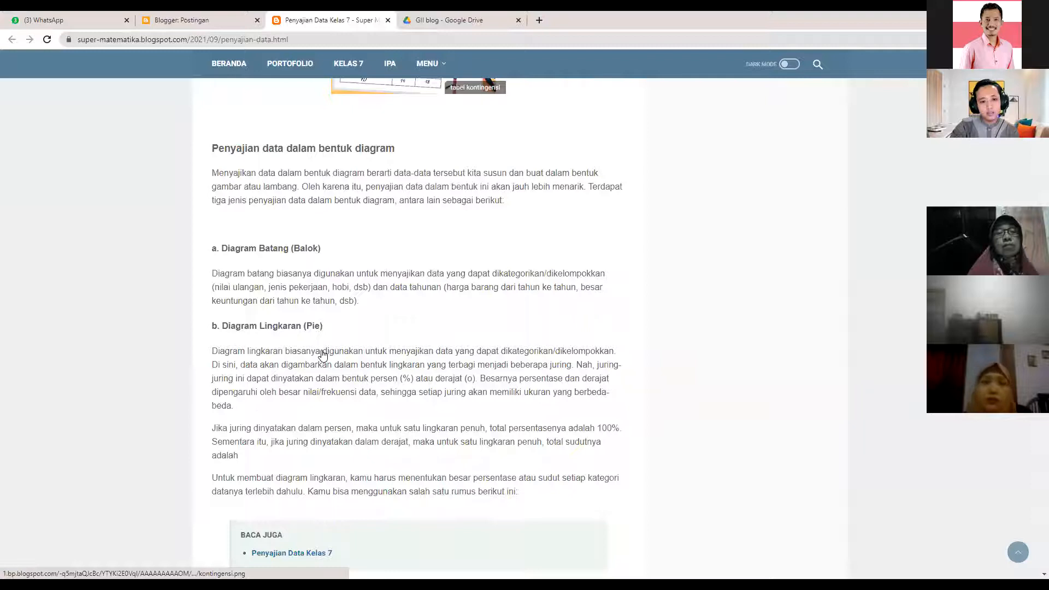
pyautogui.scroll(-5, 359, 357)
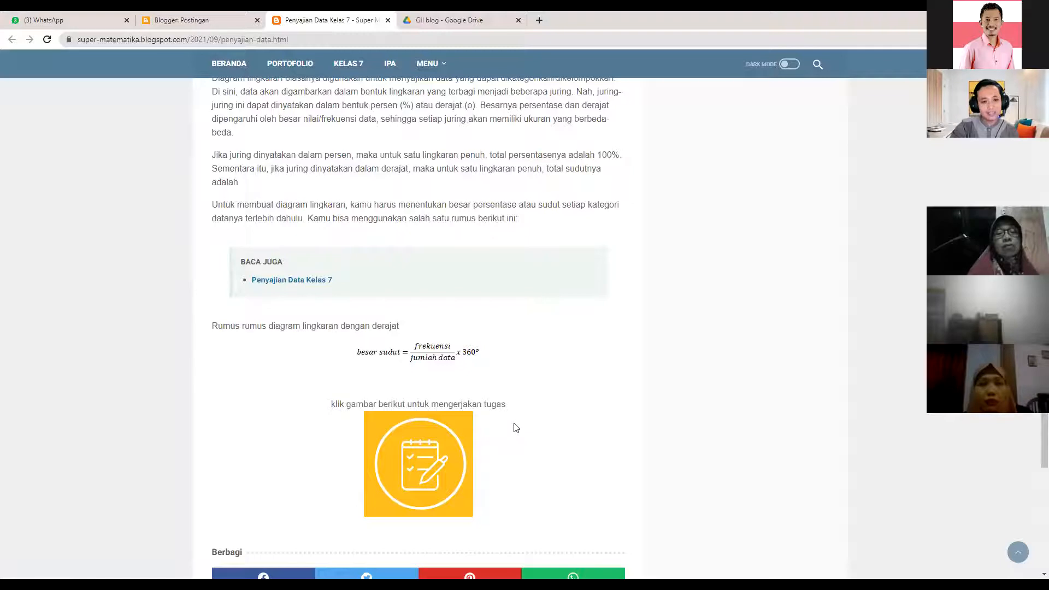
pyautogui.scroll(-2, 348, 305)
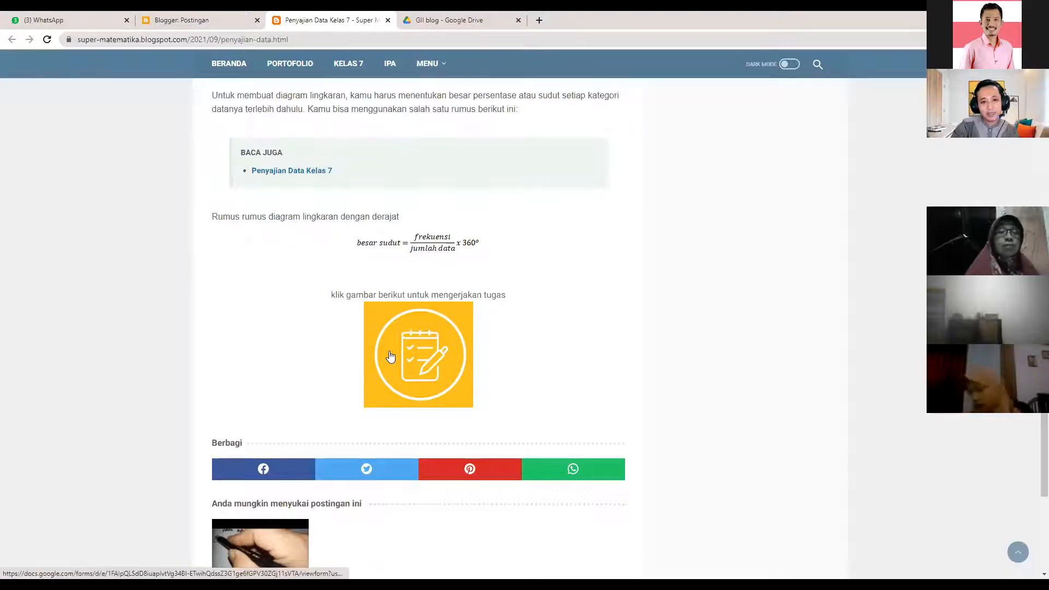
pyautogui.scroll(1, 370, 340)
pyautogui.scroll(2, 328, 246)
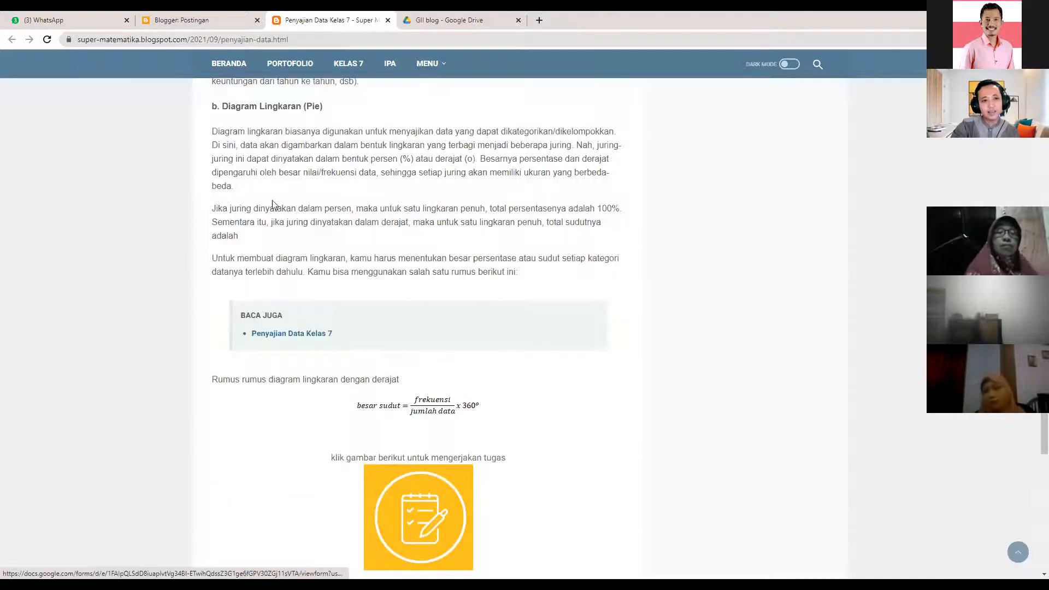
pyautogui.scroll(2, 246, 213)
pyautogui.scroll(10, 291, 217)
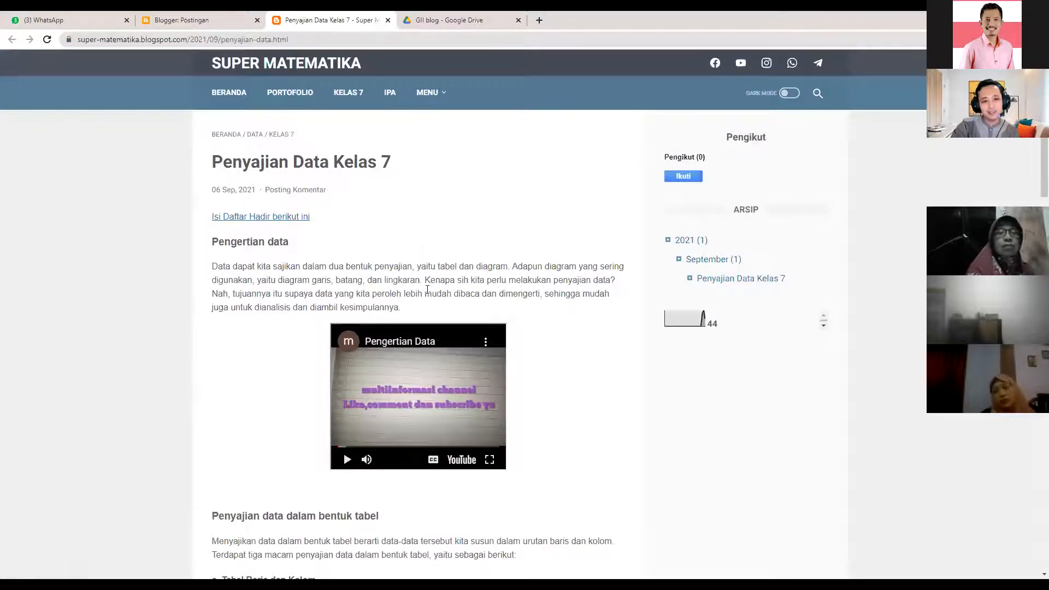
pyautogui.scroll(-1, 460, 394)
pyautogui.scroll(-5, 494, 431)
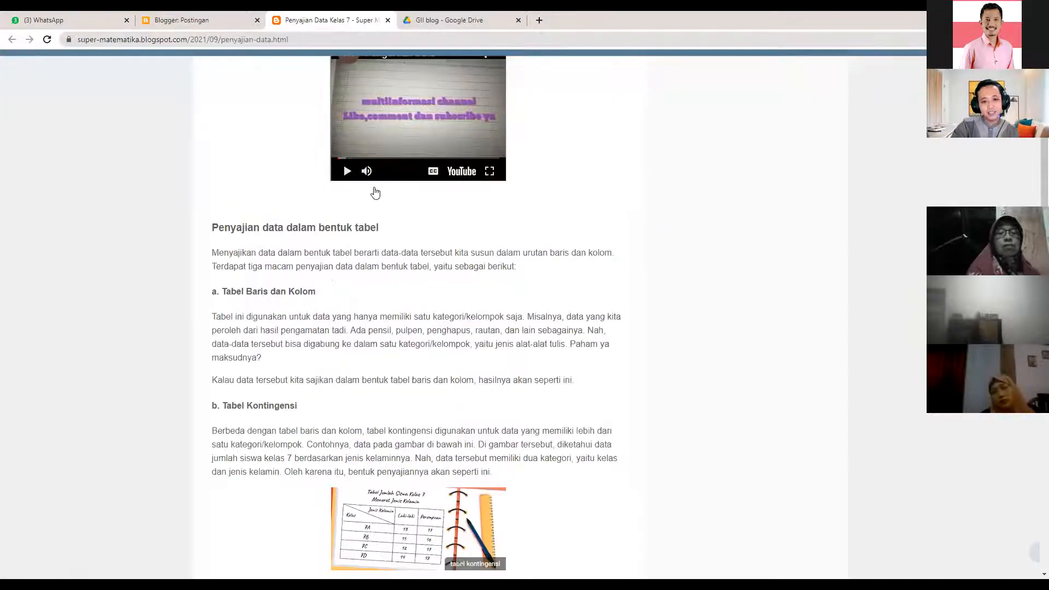
pyautogui.scroll(-20, 420, 211)
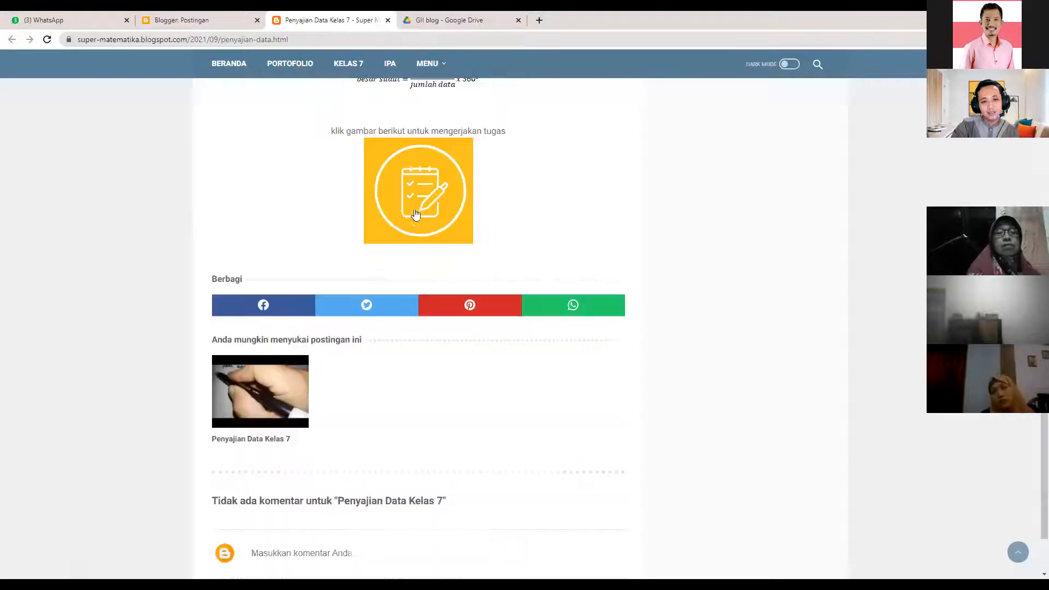
# - Open the Statistika quiz form from the post's yellow task image and skim it
pyautogui.click(415, 177)
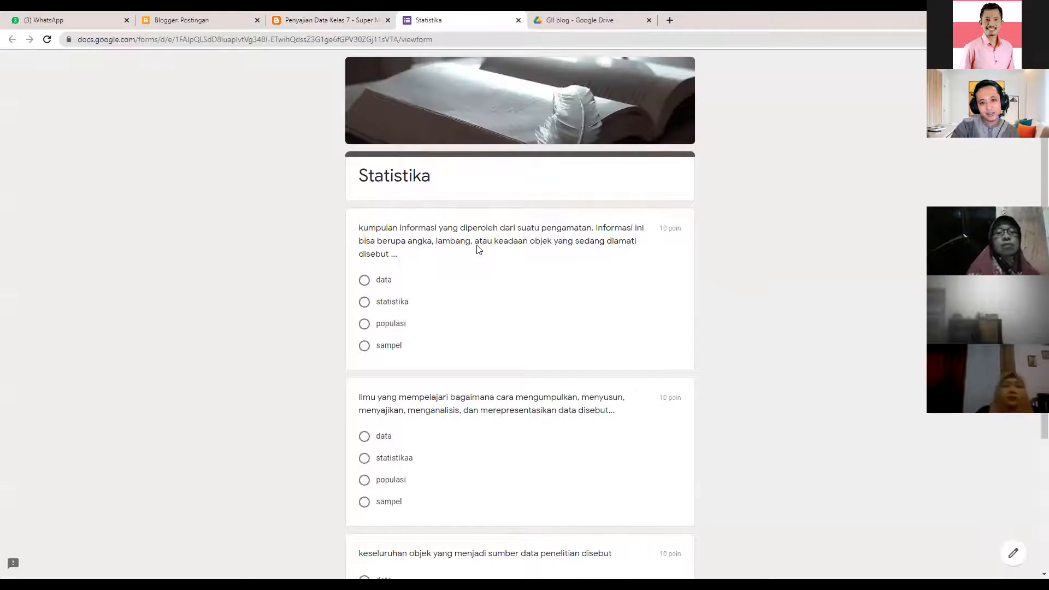
pyautogui.scroll(-3, 416, 172)
pyautogui.scroll(-1, 415, 172)
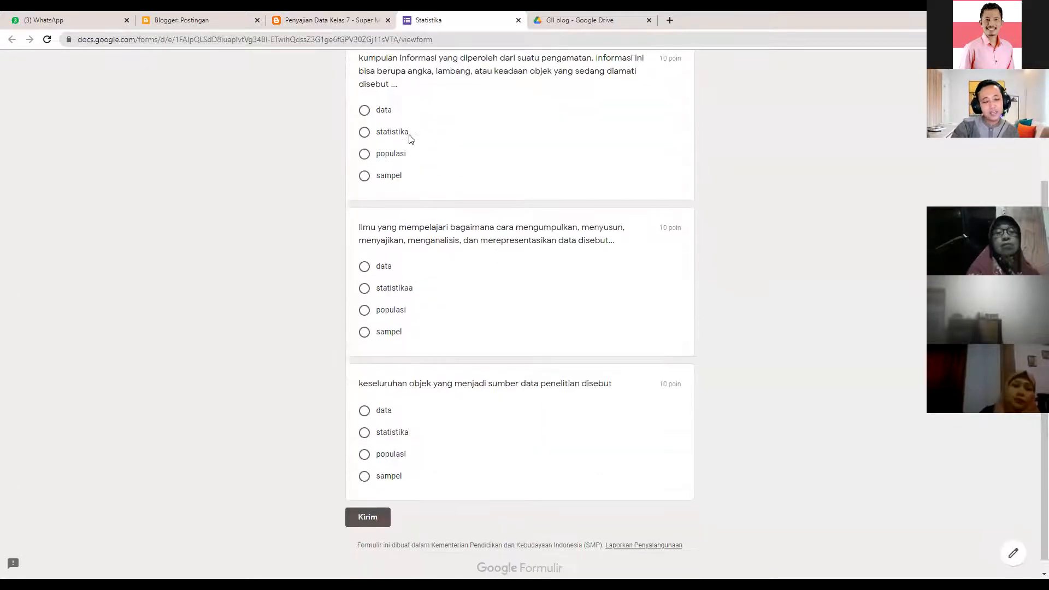
pyautogui.scroll(4, 413, 160)
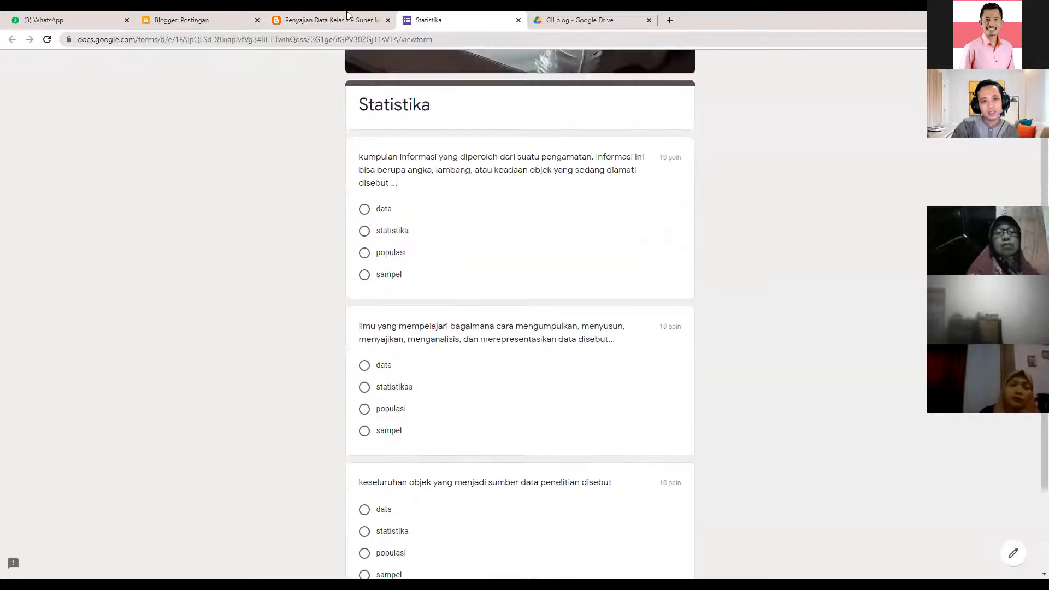
# - Go back to the Penyajian Data Kelas 7 post, scroll through it, and close its tab
pyautogui.hotkey('ctrl', 'shift', 'Tab')
pyautogui.scroll(5, 401, 187)
pyautogui.scroll(2, 401, 187)
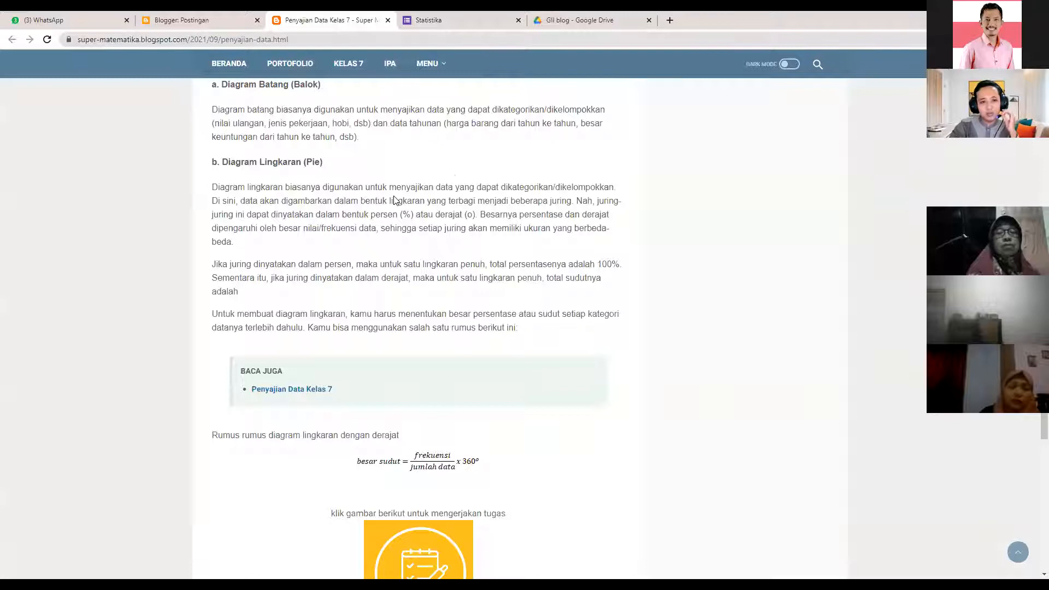
pyautogui.scroll(2, 394, 200)
pyautogui.scroll(7, 409, 328)
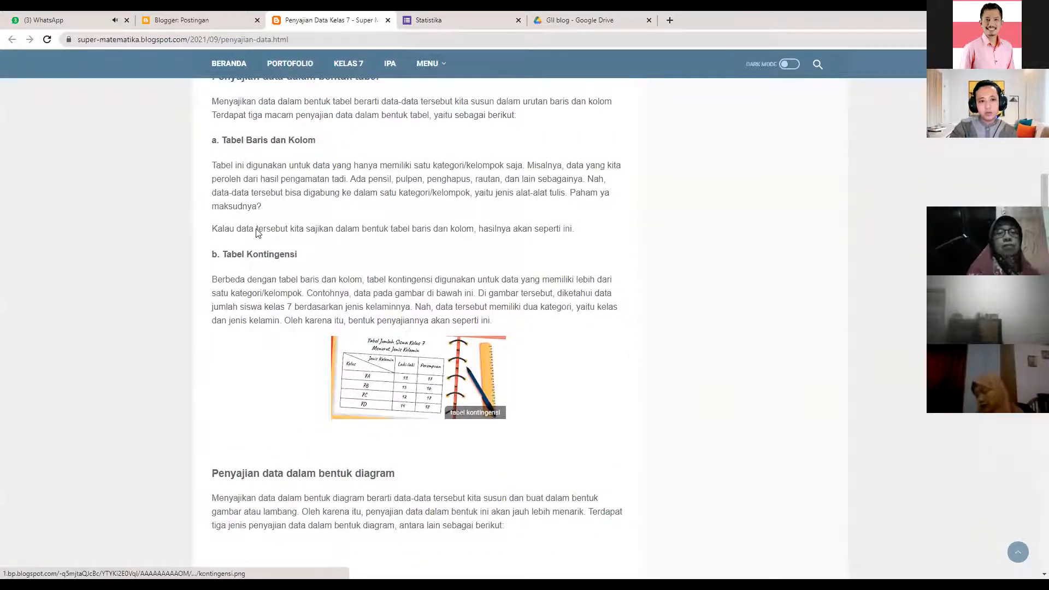
pyautogui.scroll(8, 263, 224)
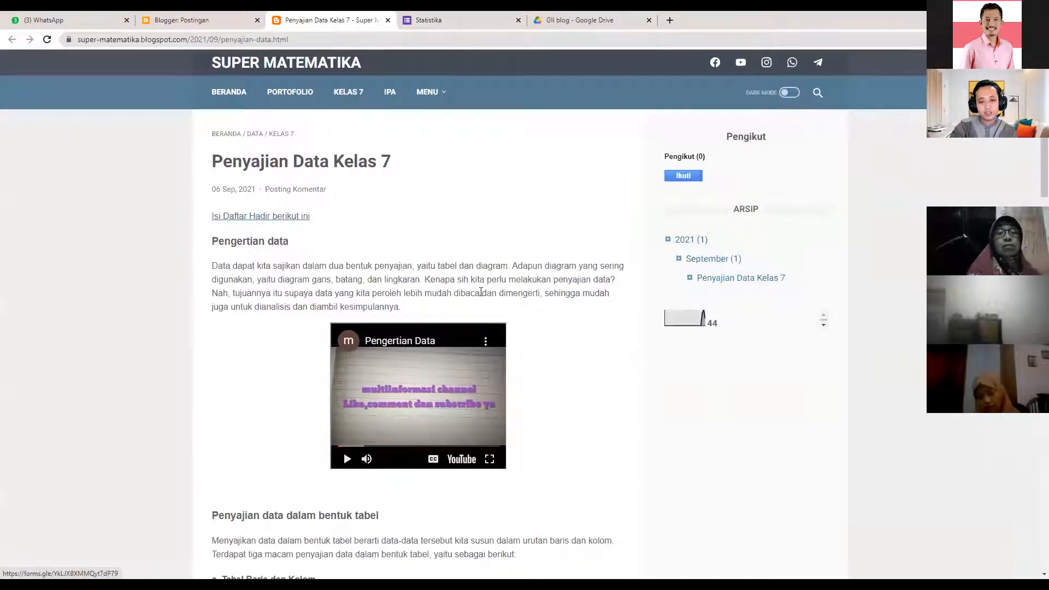
pyautogui.scroll(-20, 494, 361)
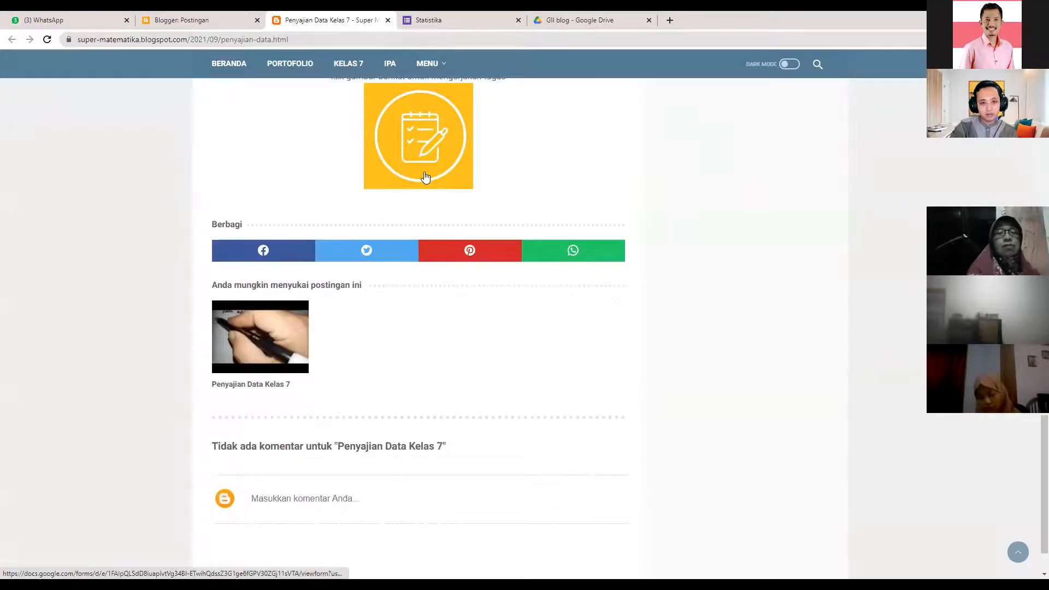
pyautogui.scroll(1, 417, 202)
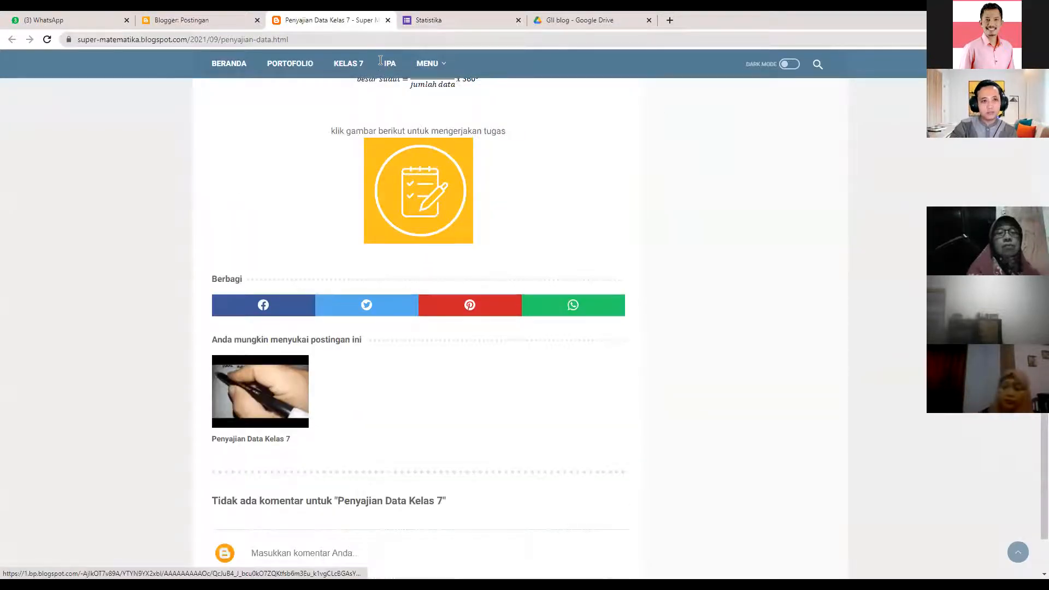
pyautogui.hotkey('ctrl', 'w')
# - View the live blog, open the Penyajian Data Kelas 7 post, select its web address, and move to WhatsApp
pyautogui.click(221, 20)
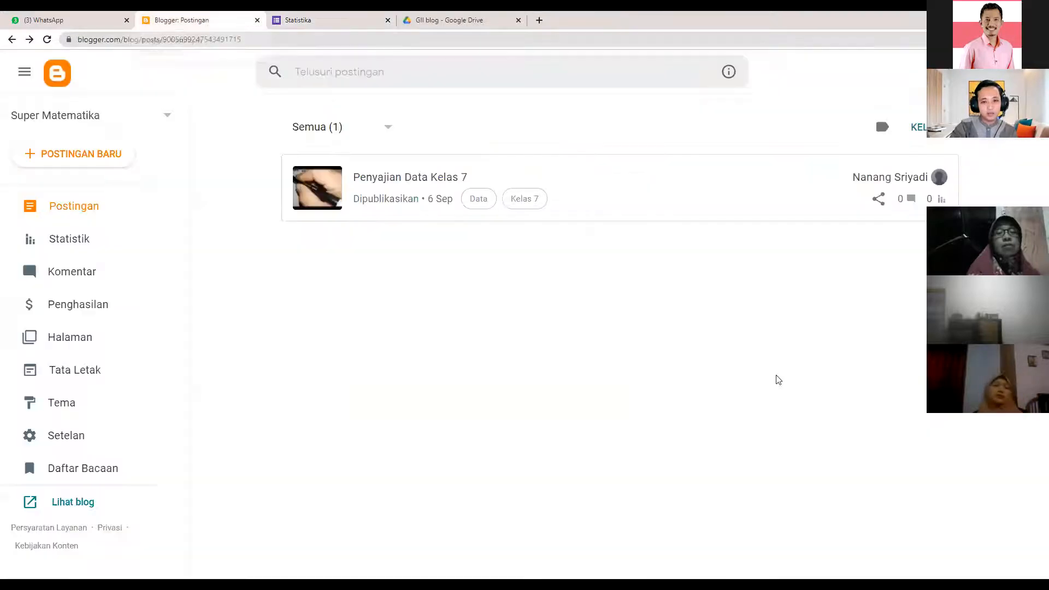
pyautogui.moveTo(904, 185)
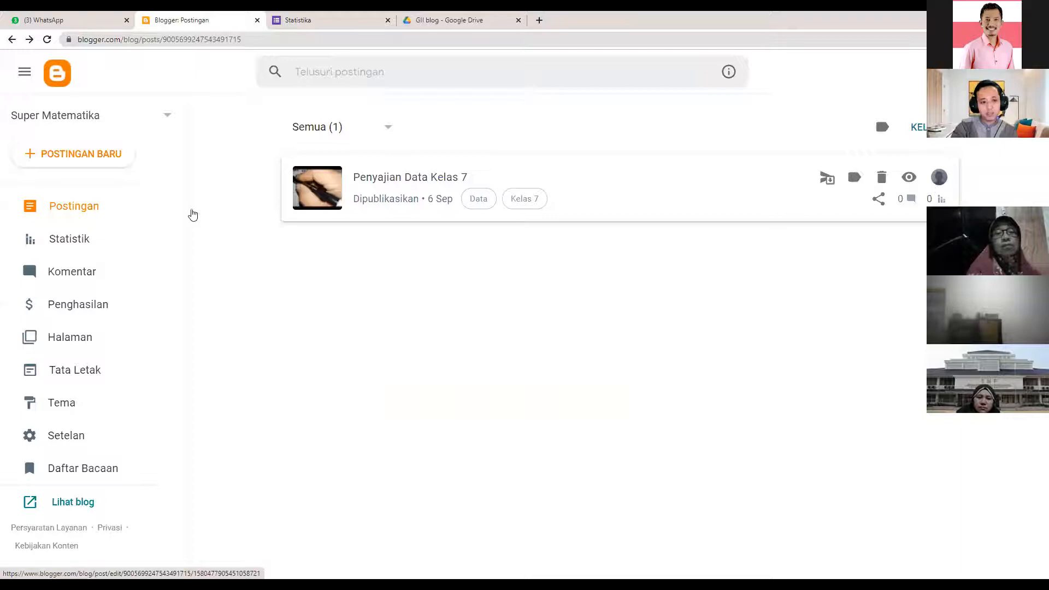
pyautogui.click(74, 503)
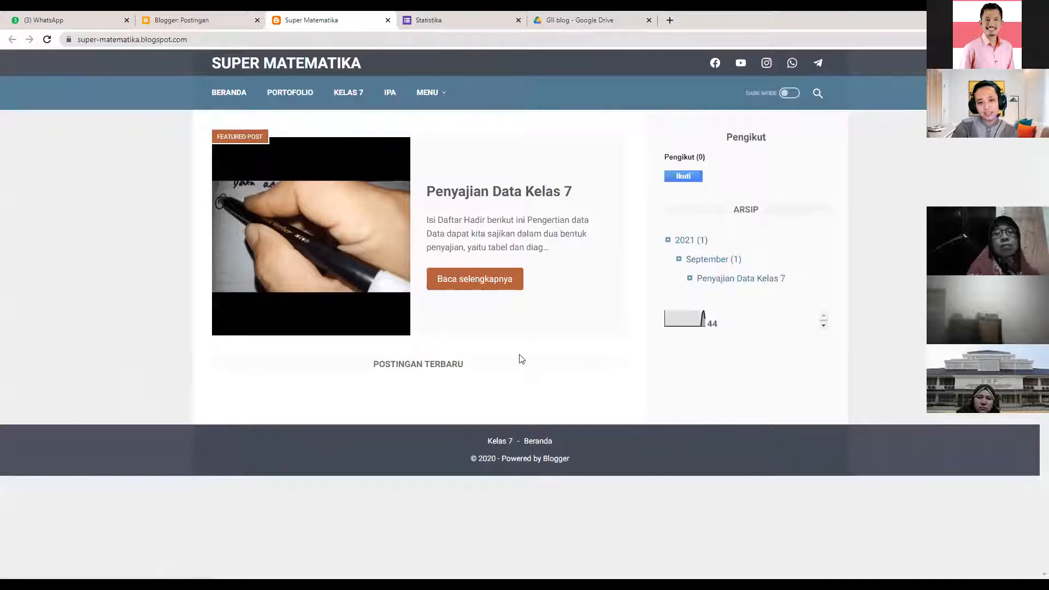
pyautogui.click(454, 196)
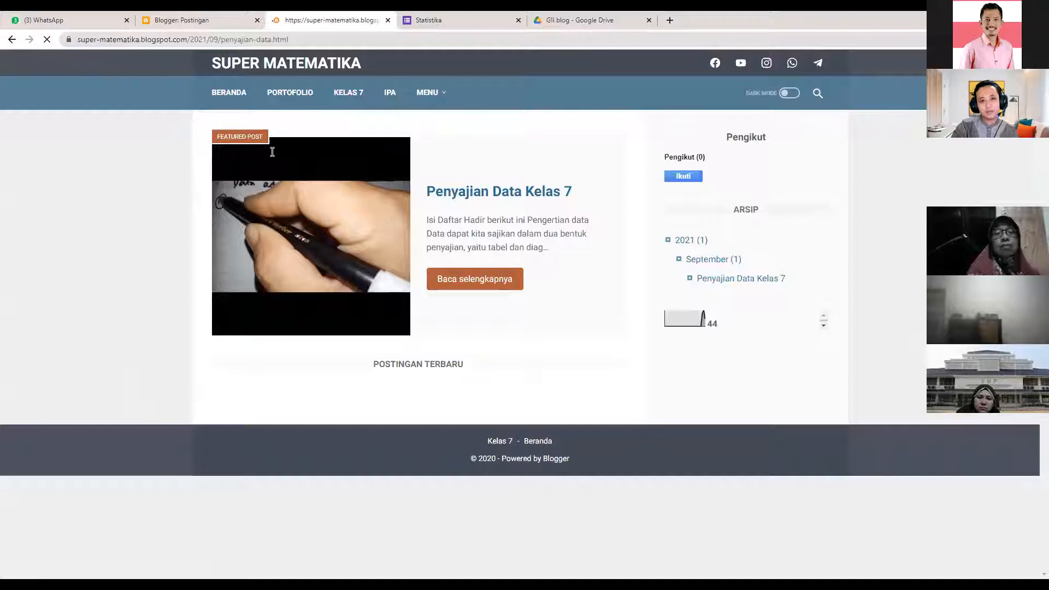
pyautogui.click(306, 40)
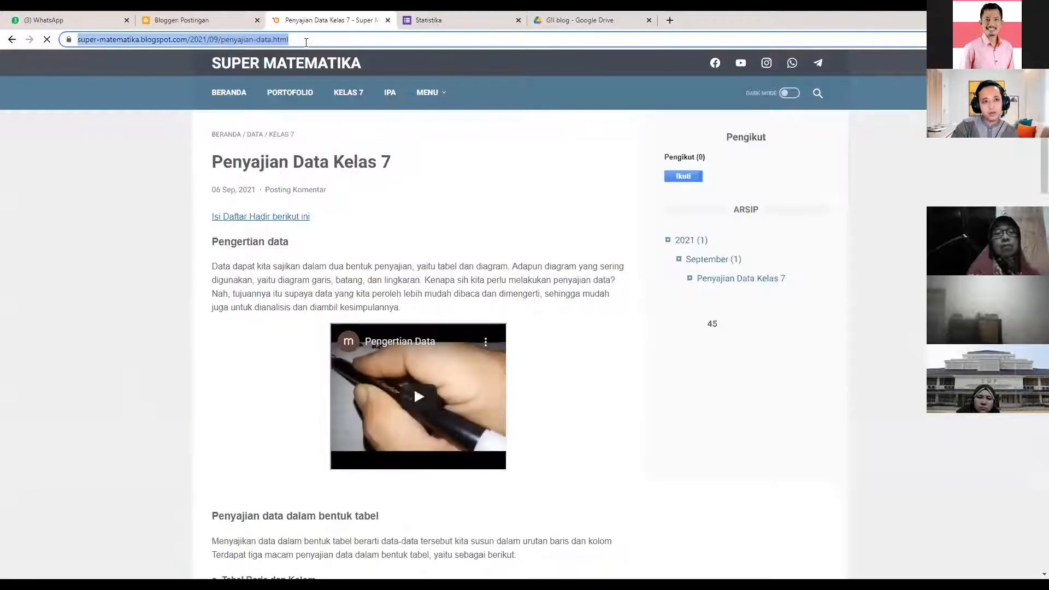
pyautogui.click(93, 20)
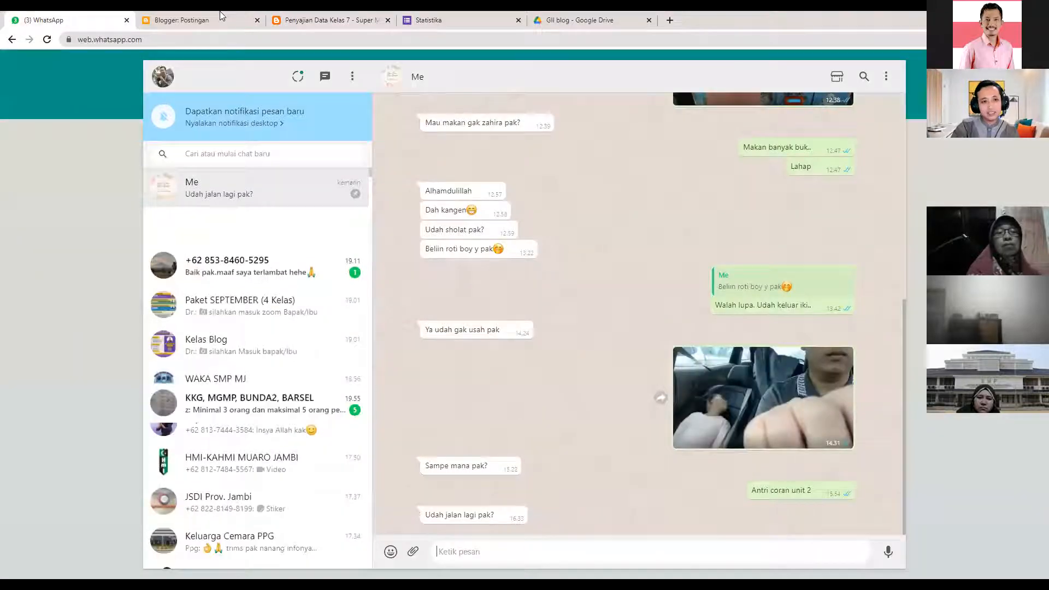
# - Return from WhatsApp Web to the 'Blogger: Postingan' post list
pyautogui.click(182, 21)
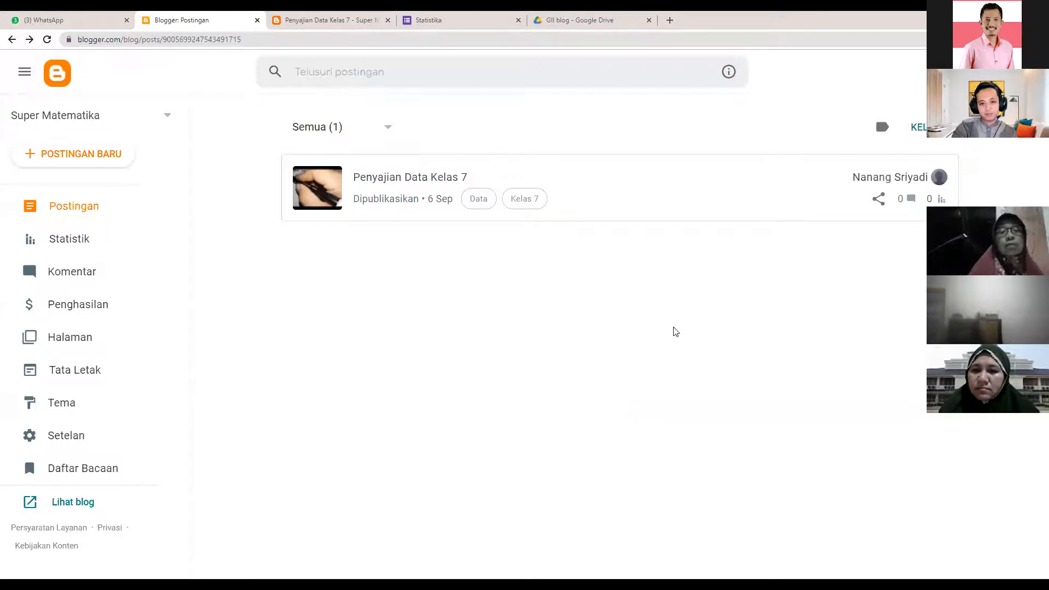
# - Reload the post list, then check the commenting profile choice below the live post
pyautogui.click(48, 40)
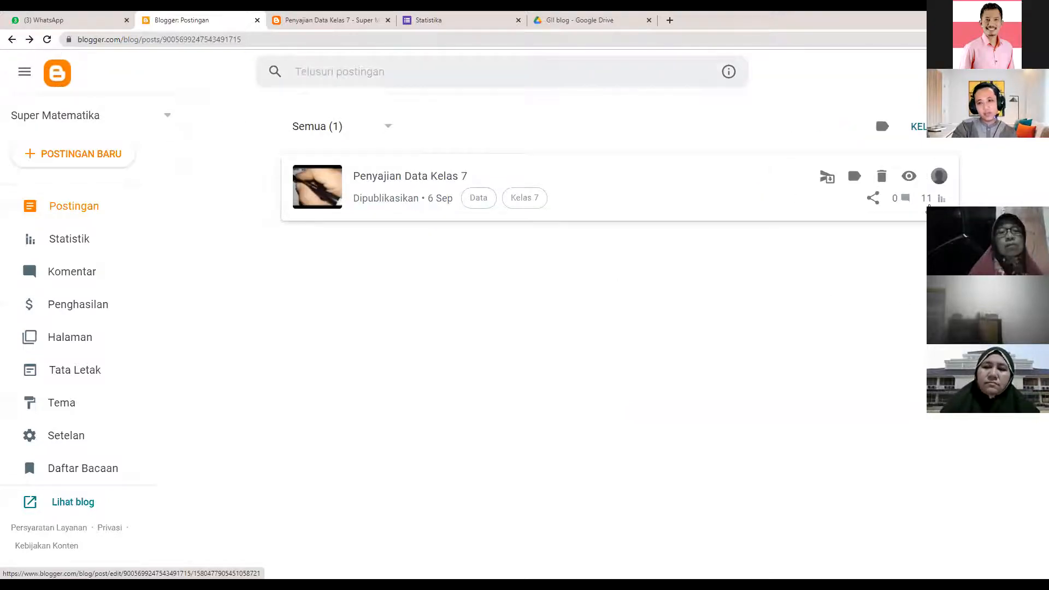
pyautogui.click(929, 199)
pyautogui.click(336, 17)
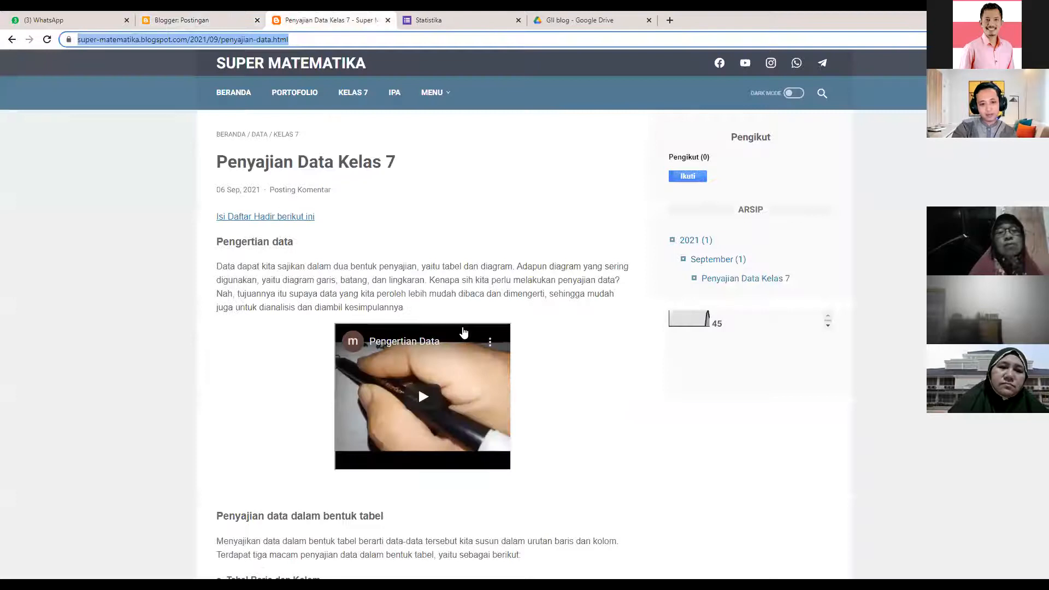
pyautogui.scroll(-15, 463, 332)
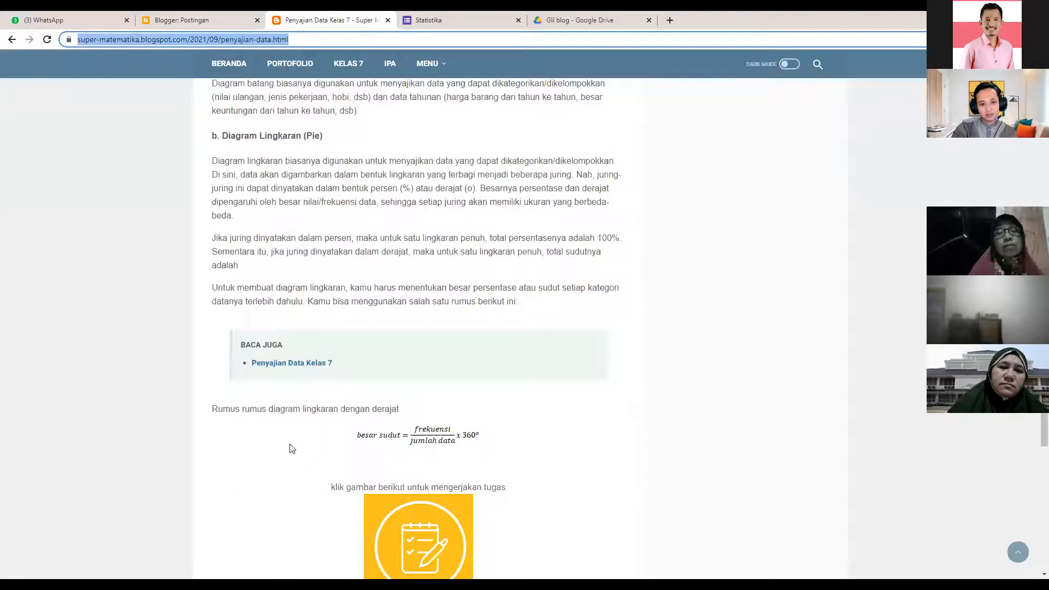
pyautogui.click(293, 448)
pyautogui.scroll(-10, 315, 459)
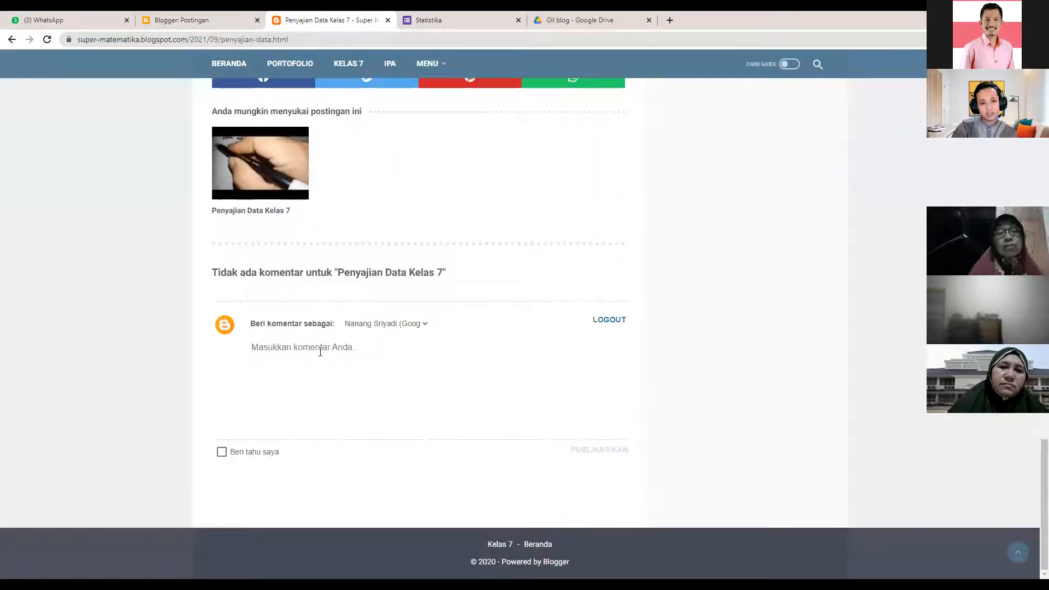
pyautogui.click(426, 324)
pyautogui.click(463, 314)
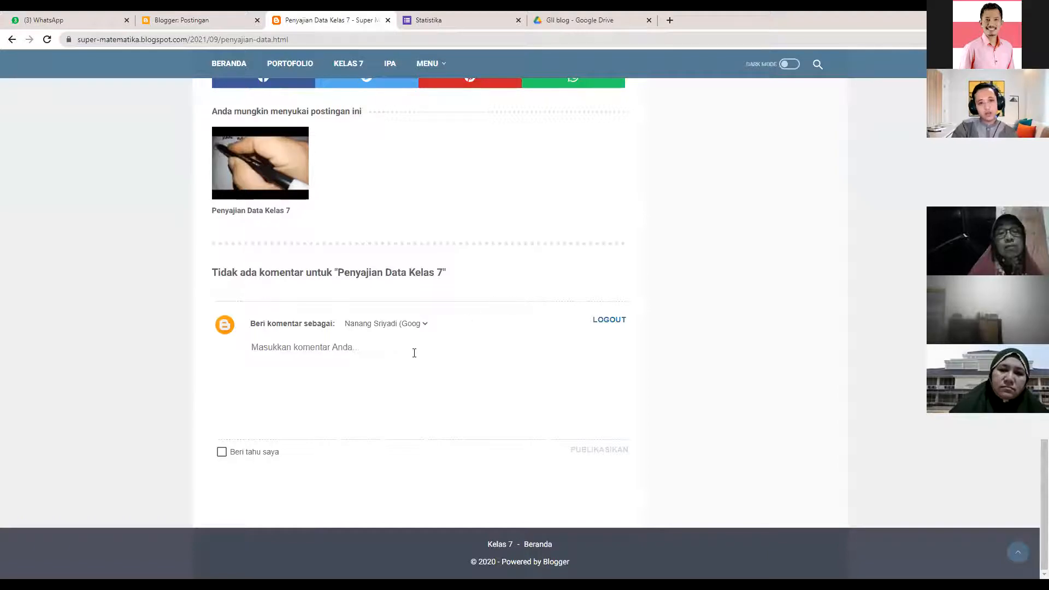
# - Reload the live post and scroll down to its first reader comment
pyautogui.scroll(6, 414, 353)
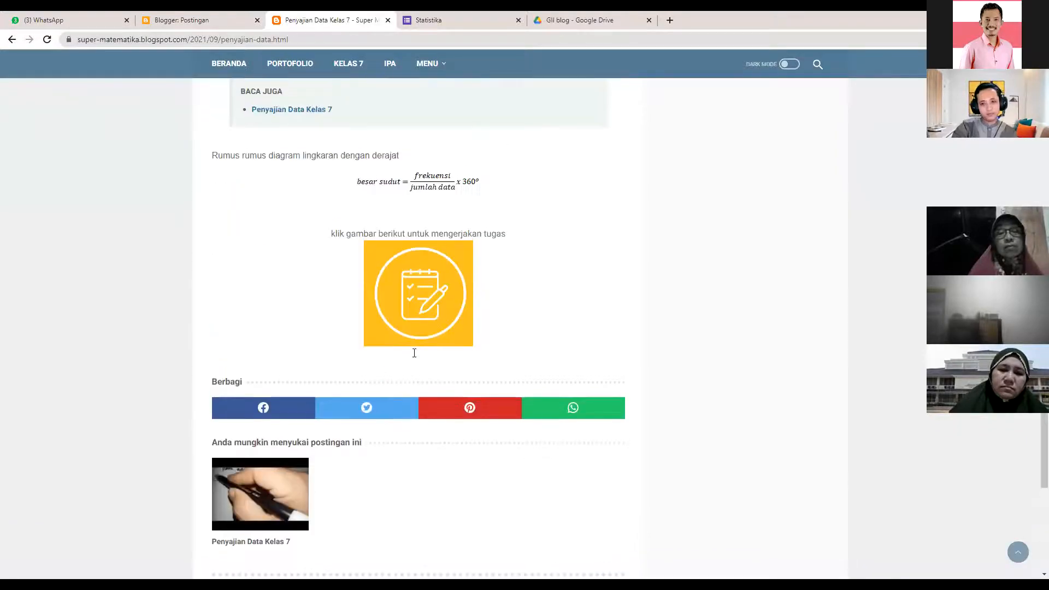
pyautogui.scroll(5, 414, 353)
pyautogui.scroll(20, 411, 362)
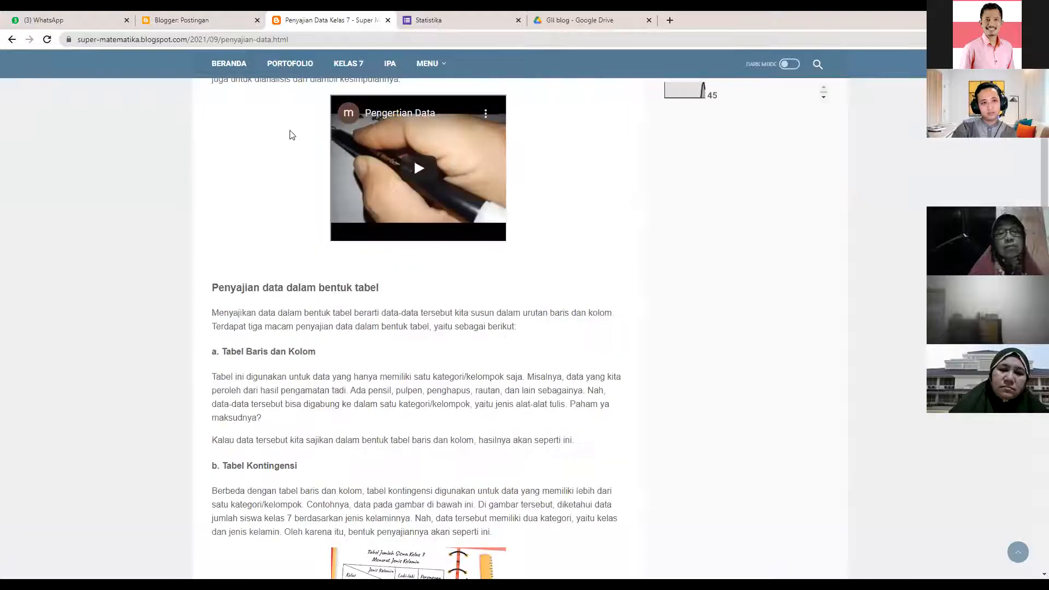
pyautogui.scroll(-1, 239, 118)
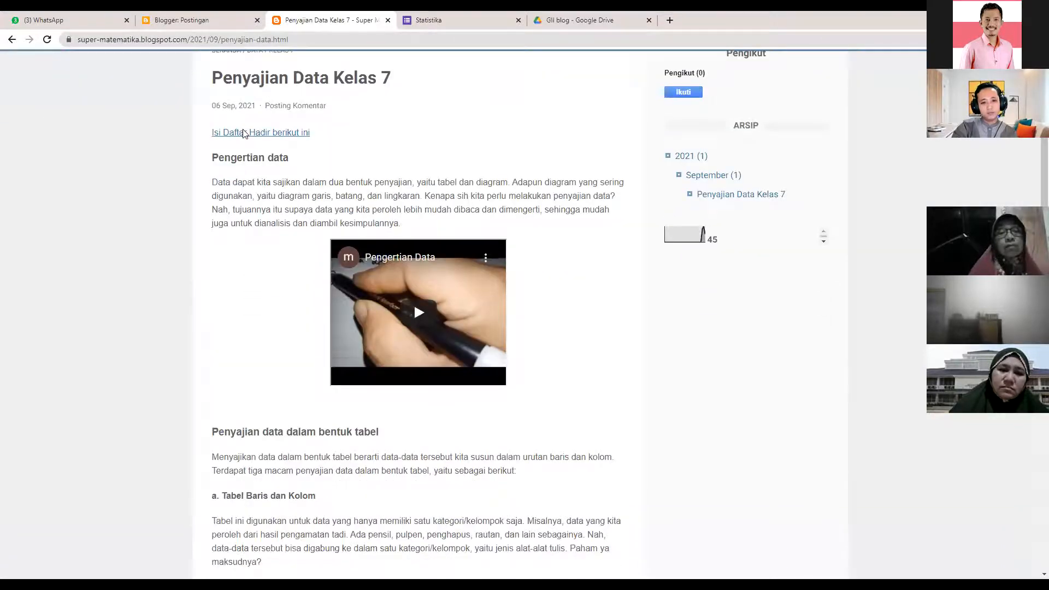
pyautogui.scroll(-20, 244, 134)
pyautogui.scroll(-3, 306, 334)
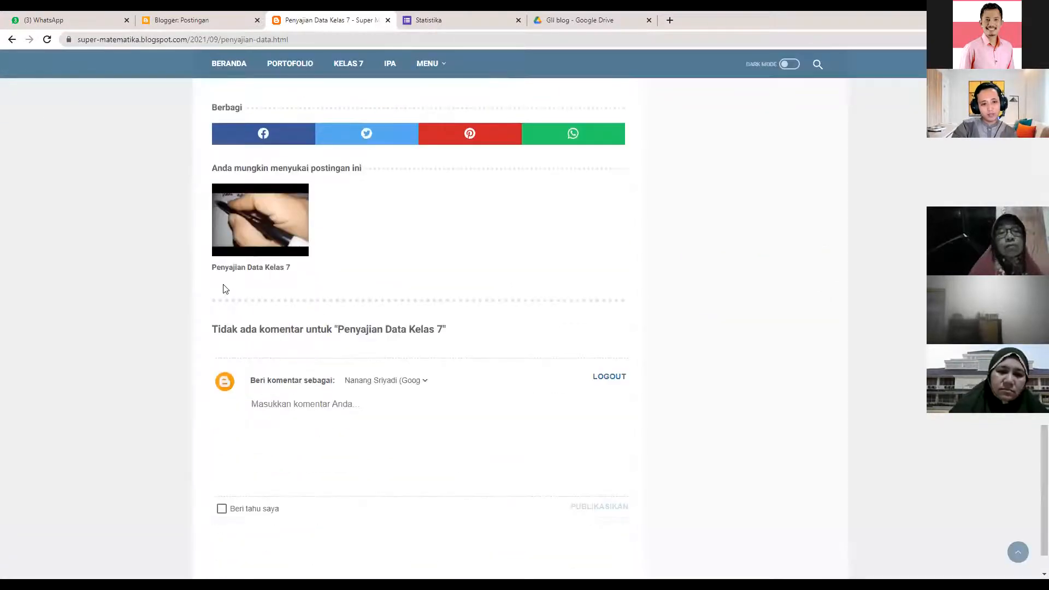
pyautogui.click(46, 40)
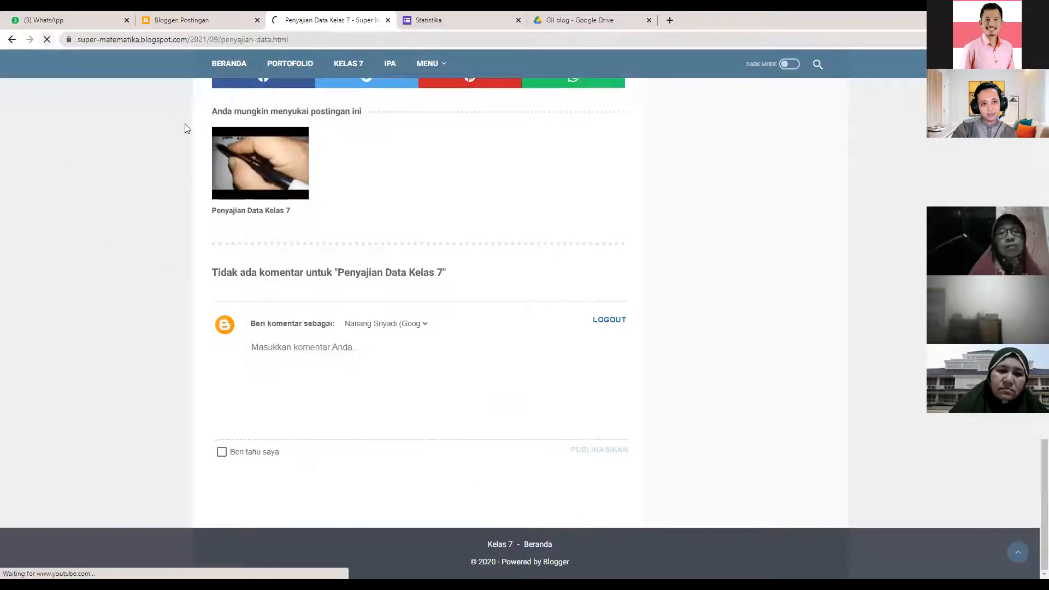
pyautogui.scroll(-3, 397, 248)
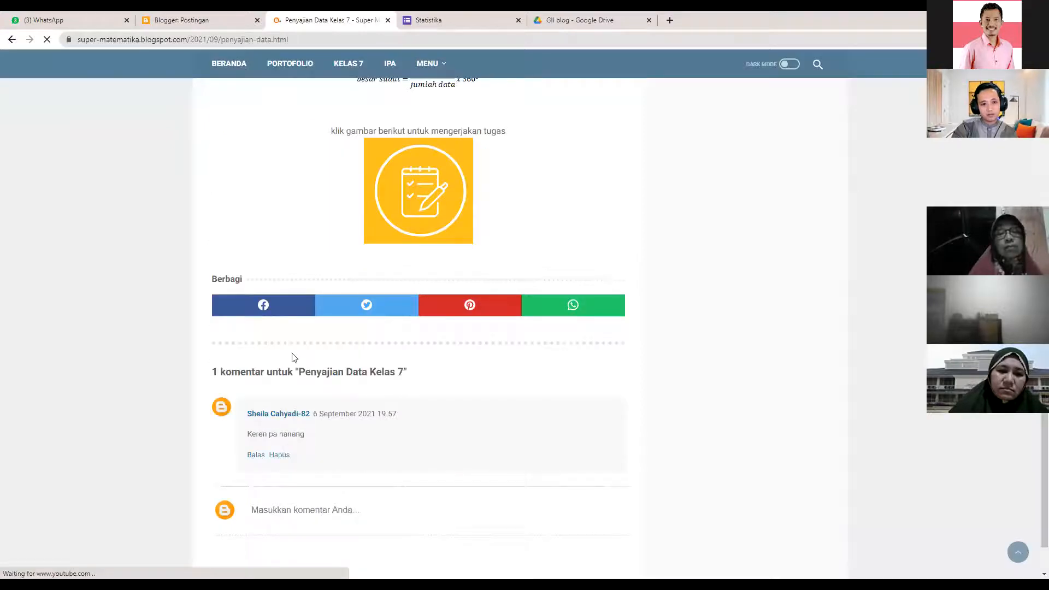
pyautogui.scroll(-1, 330, 403)
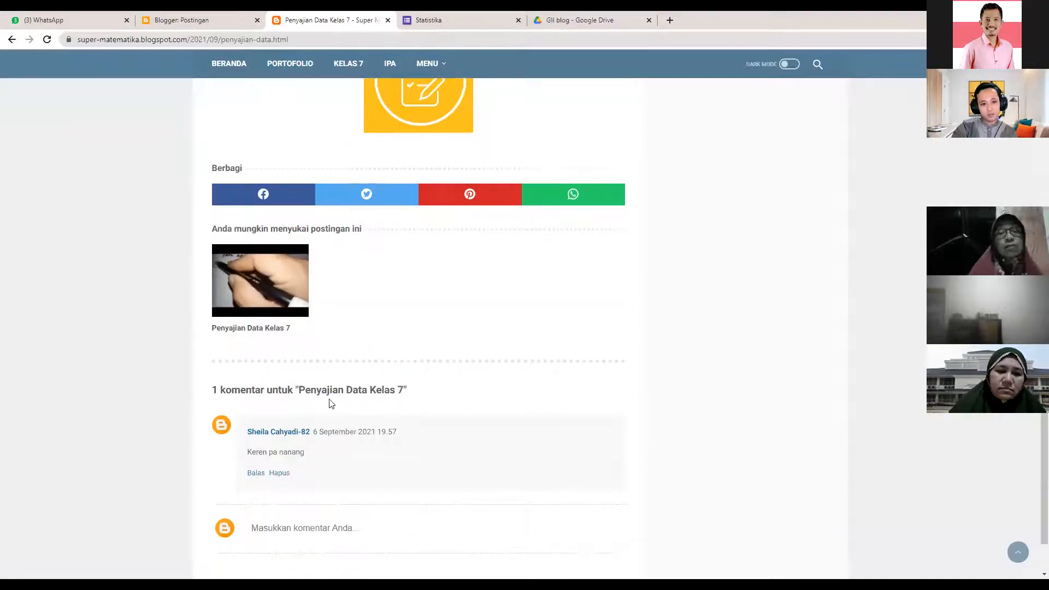
pyautogui.scroll(-2, 283, 437)
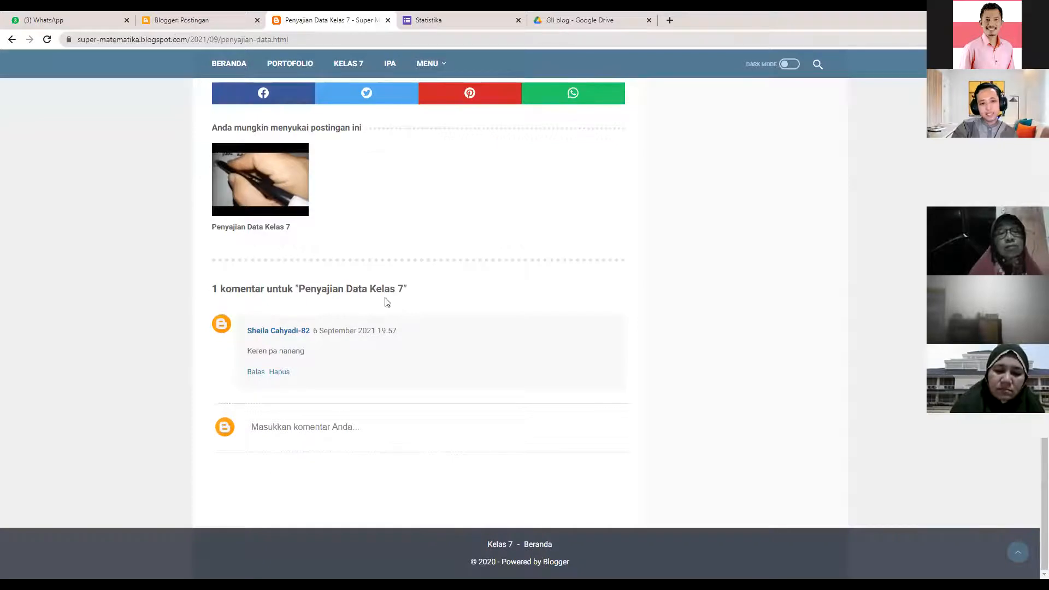
pyautogui.scroll(7, 386, 302)
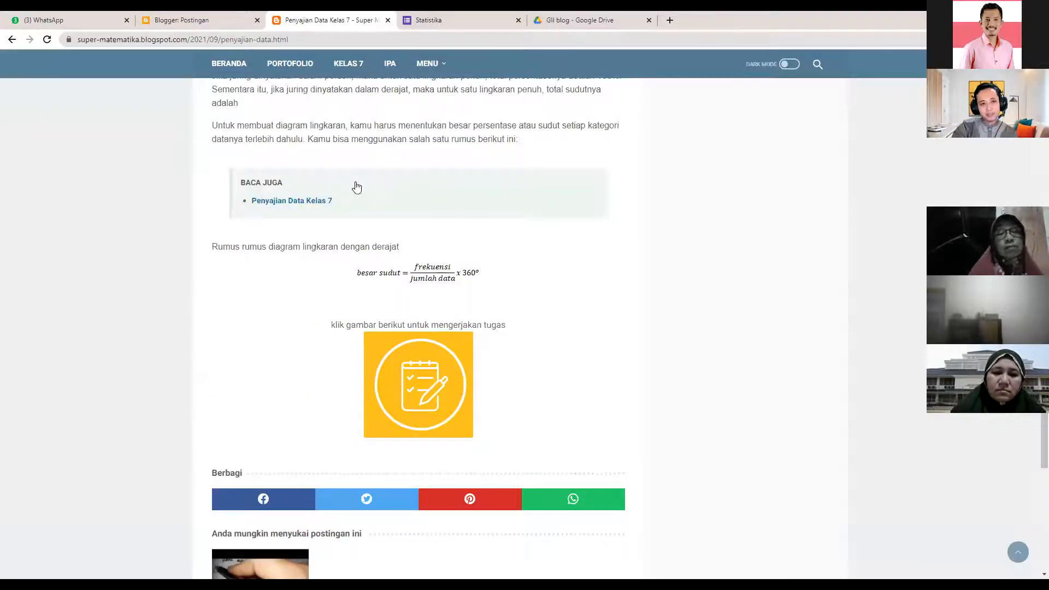
pyautogui.scroll(8, 357, 188)
# - Check the five reader comments on Blogger's Komentar page, then return to the live post
pyautogui.click(222, 16)
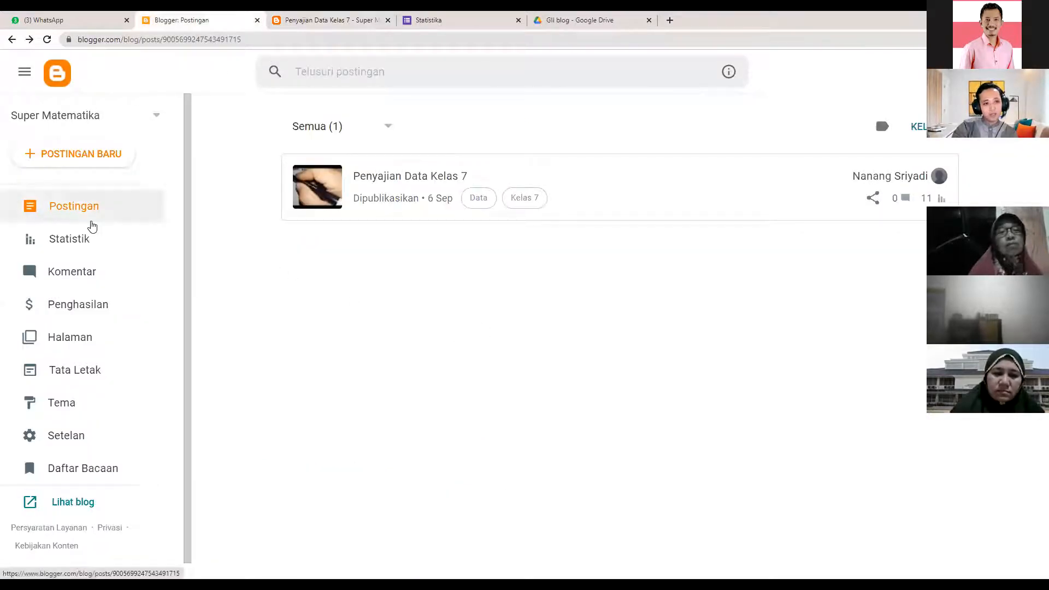
pyautogui.click(78, 279)
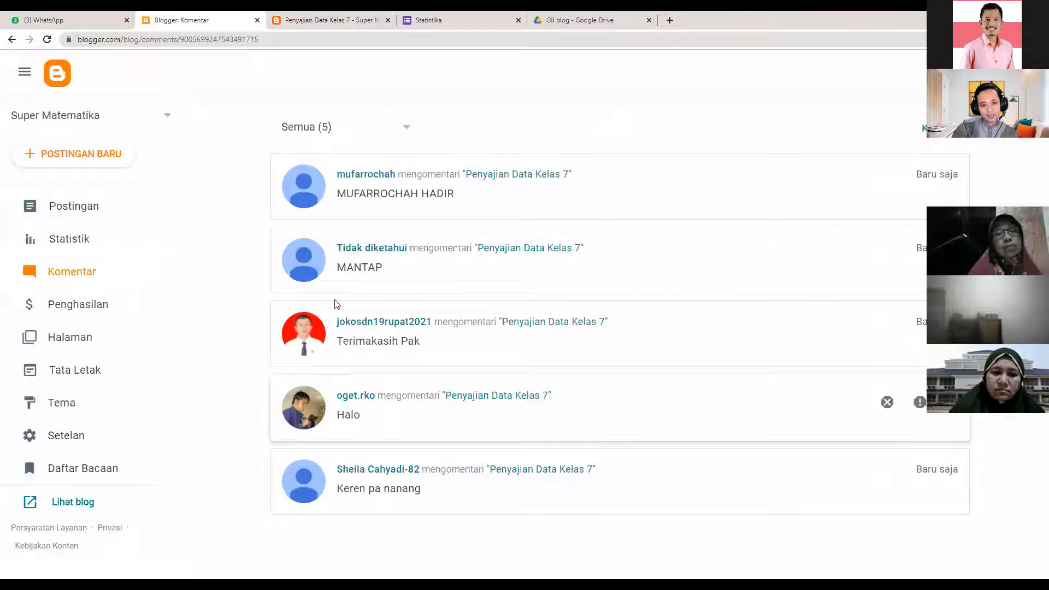
pyautogui.click(306, 22)
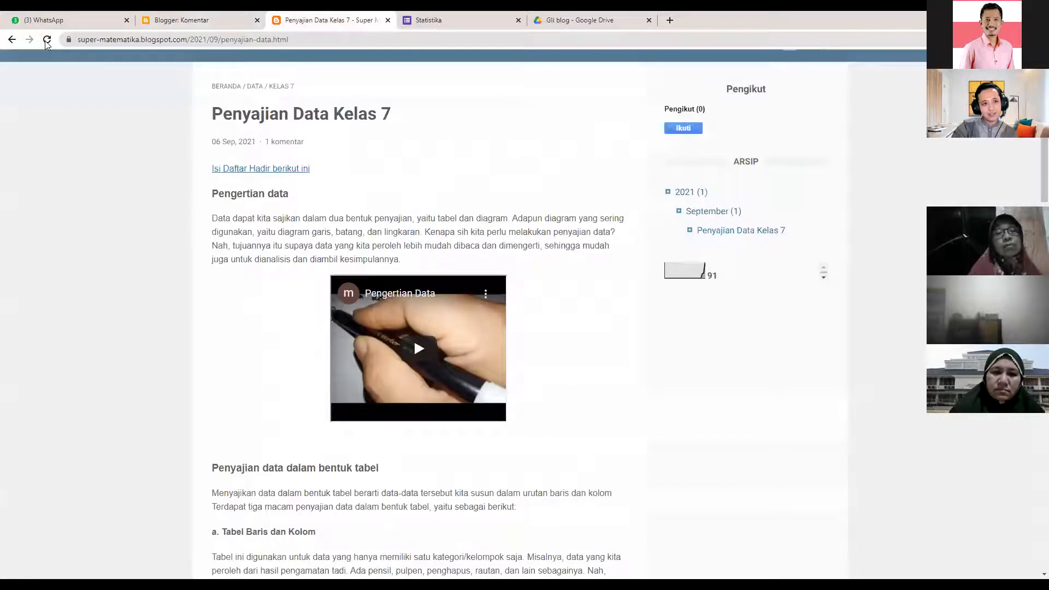
# - Reload the live post and scroll through its 7 reader comments
pyautogui.click(47, 40)
pyautogui.scroll(-15, 422, 294)
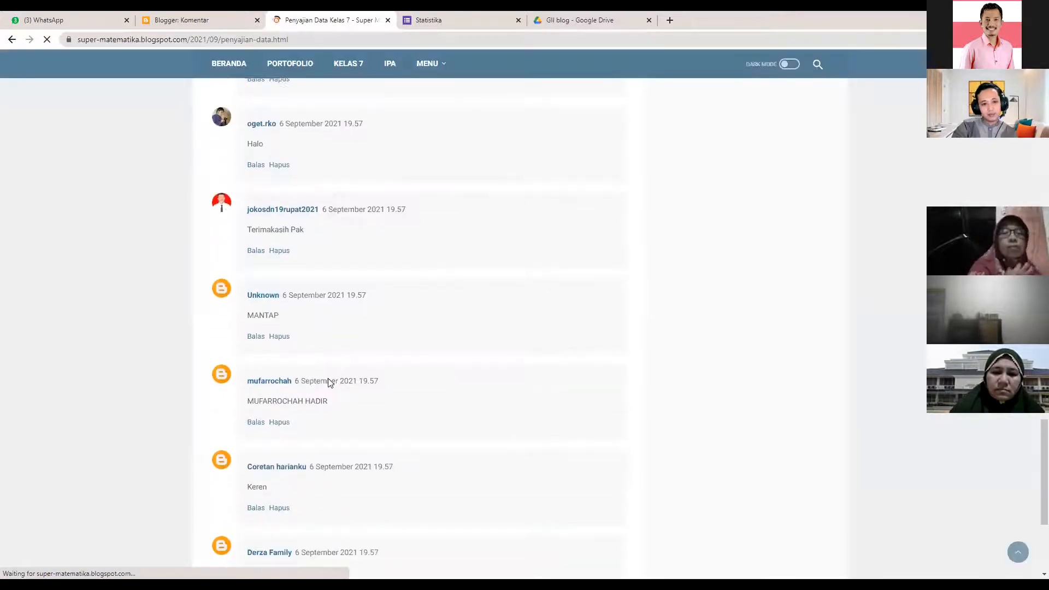
pyautogui.scroll(-4, 330, 382)
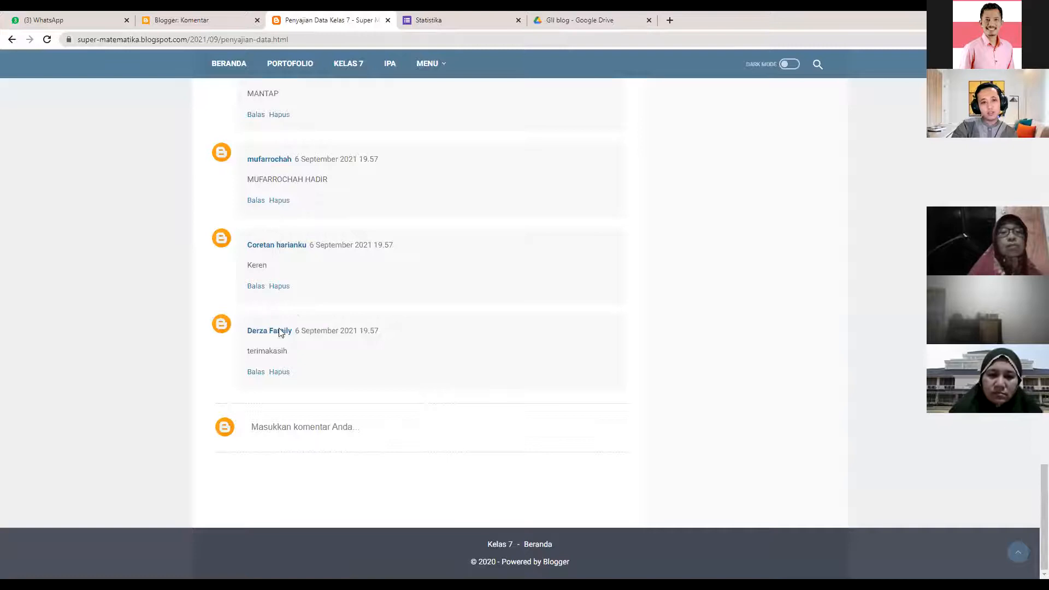
pyautogui.scroll(6, 280, 333)
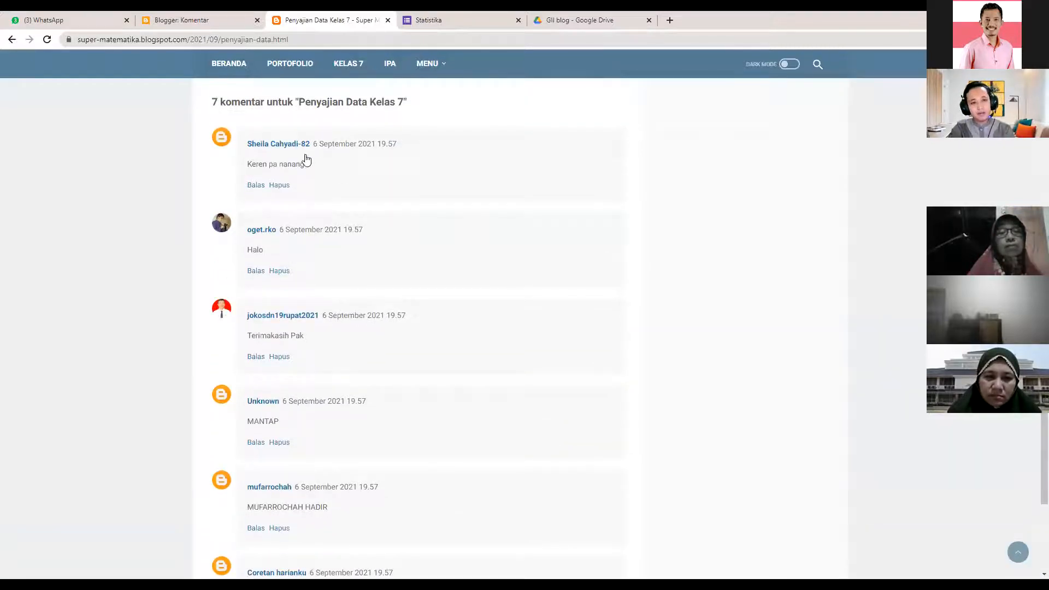
pyautogui.scroll(-4, 327, 227)
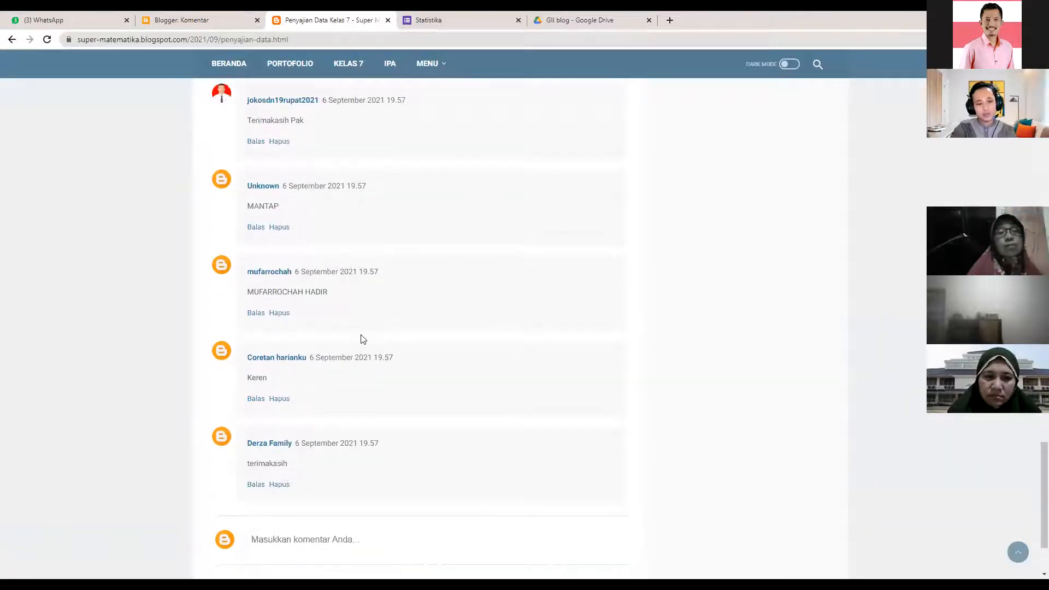
pyautogui.scroll(12, 361, 338)
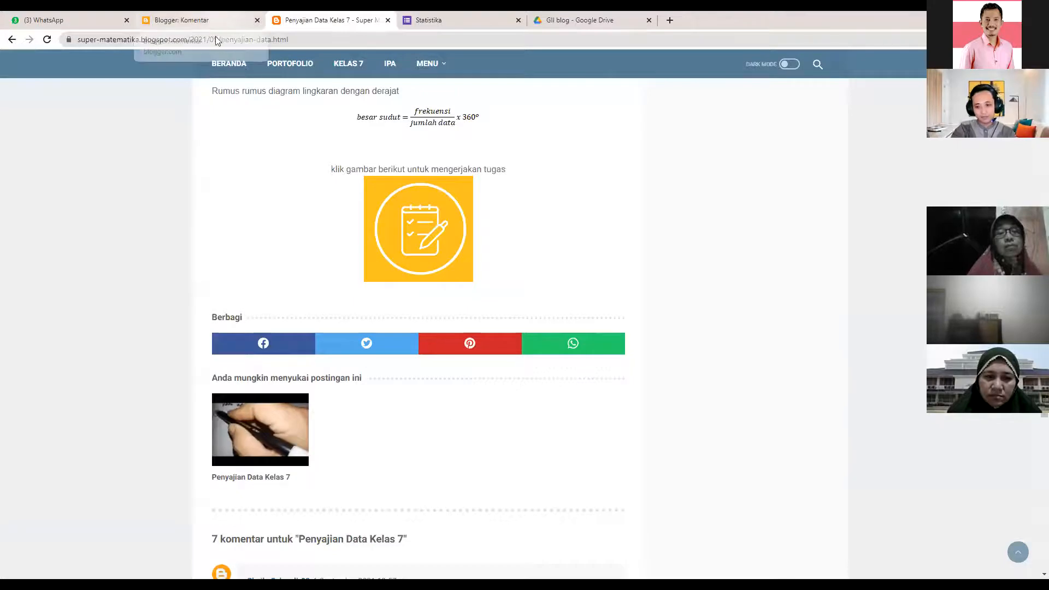
# - Check the dashboard's Komentar and Postingan lists, view the blog's BERANDA homepage, then return to Postingan
pyautogui.click(214, 20)
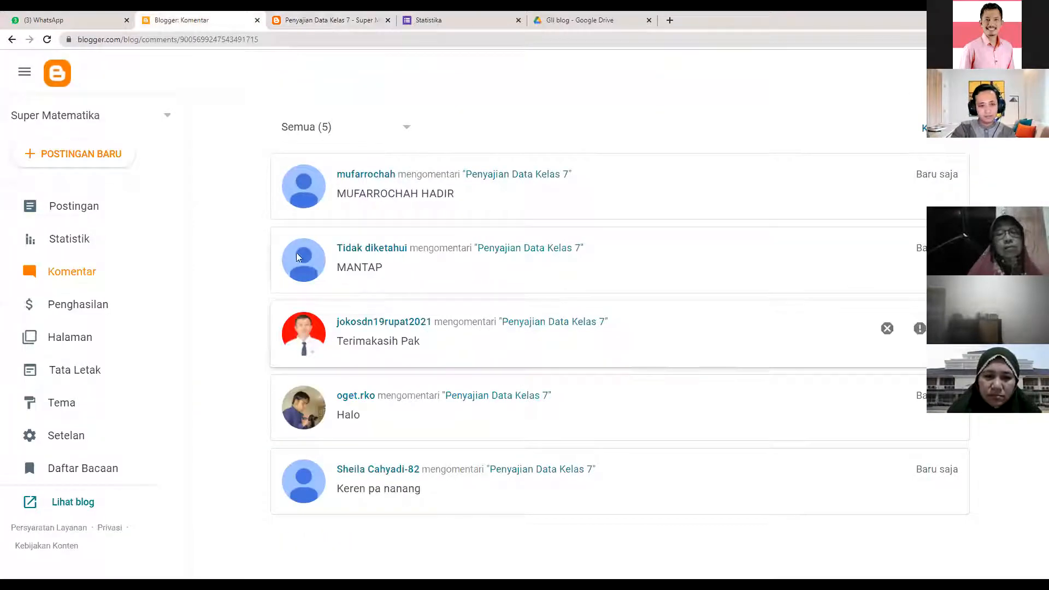
pyautogui.click(71, 205)
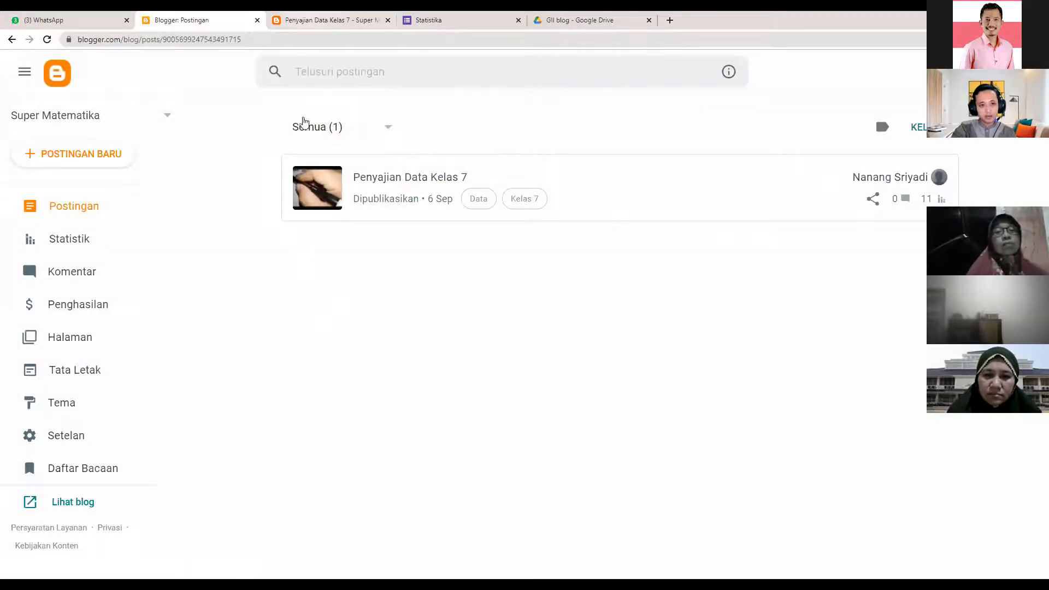
pyautogui.click(309, 20)
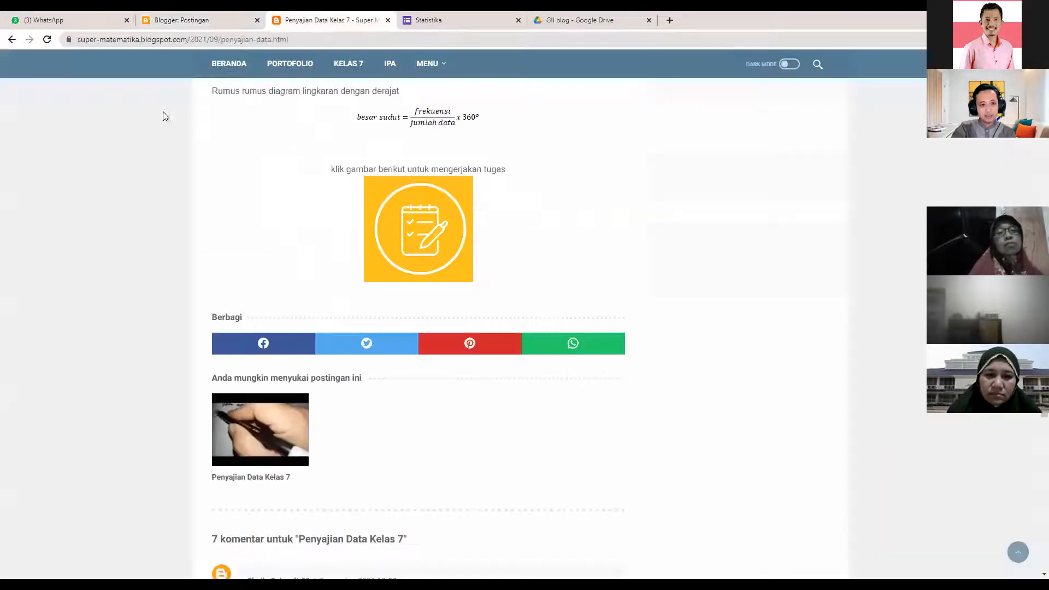
pyautogui.click(225, 64)
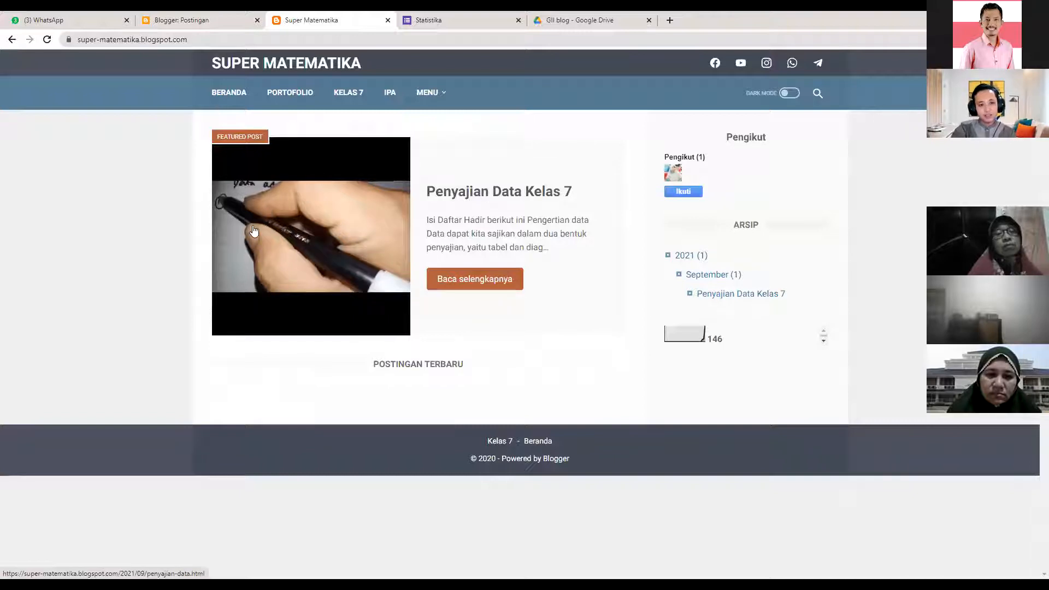
pyautogui.click(191, 21)
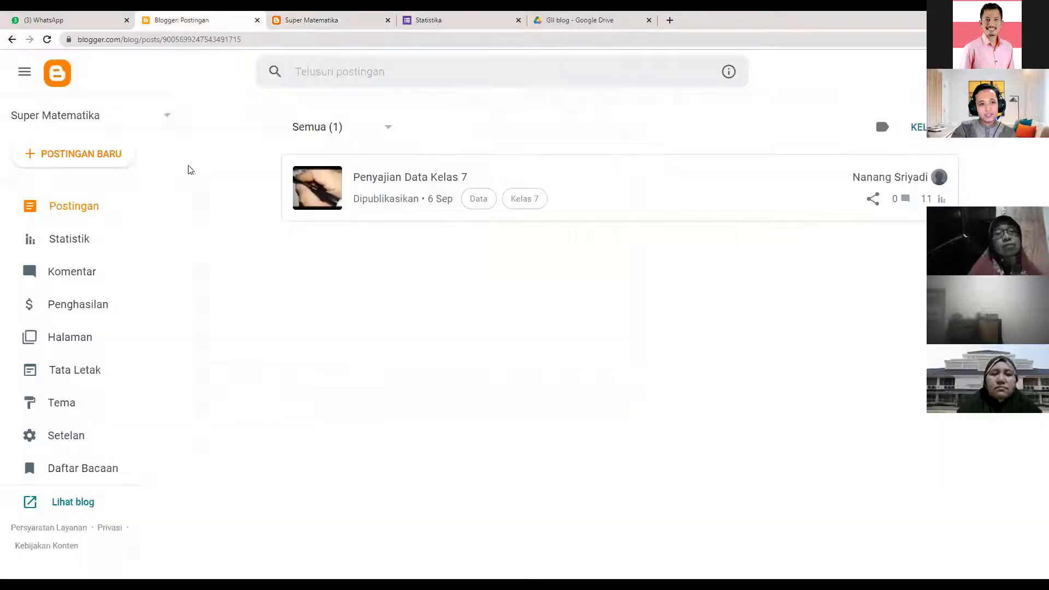
# - Open the Penyajian Data Kelas 7 post and add a blank line below the Pengertian data heading
pyautogui.click(425, 180)
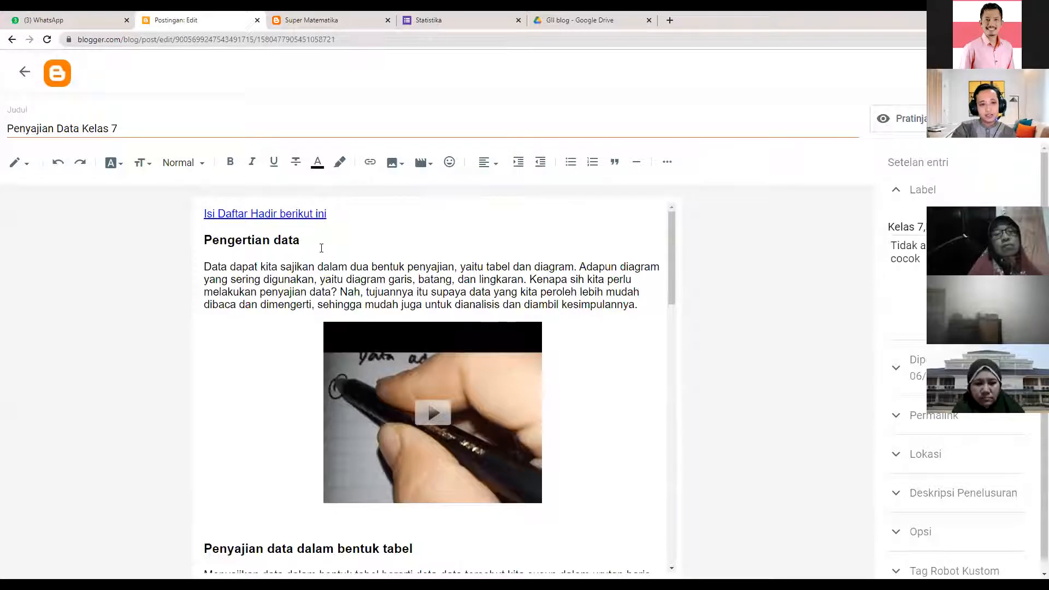
pyautogui.click(320, 246)
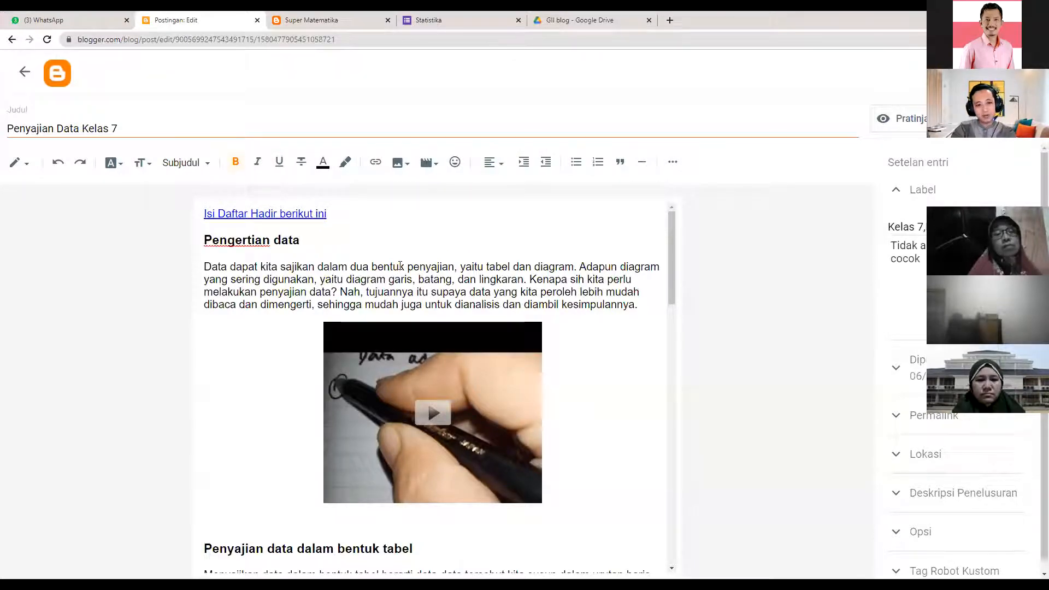
pyautogui.press('Return')
# - Upload the pie chart image diagram lingkaran.png from the Pictures folder into that spot
pyautogui.click(398, 163)
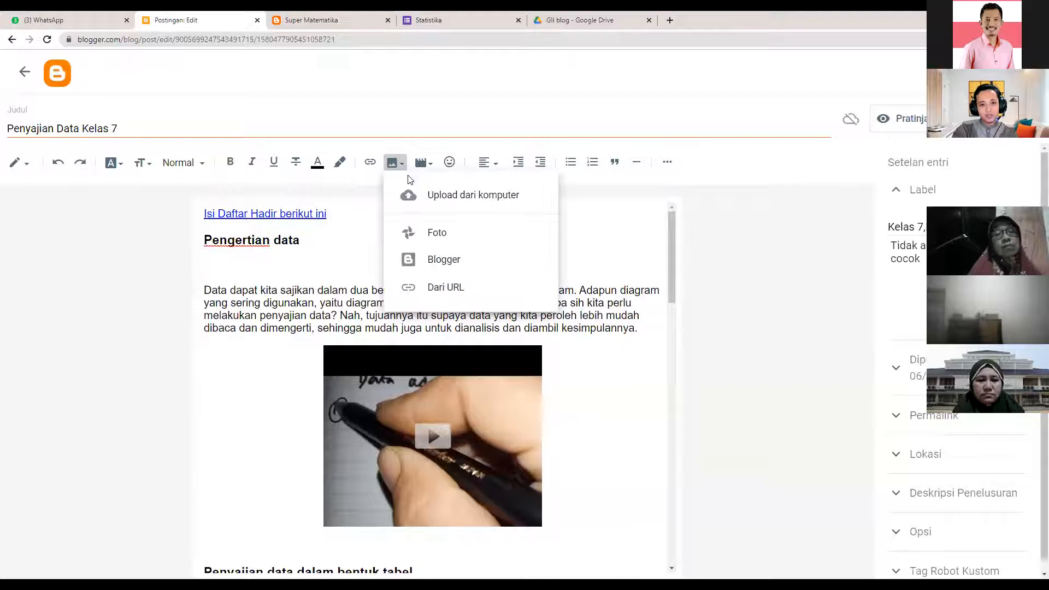
pyautogui.click(436, 232)
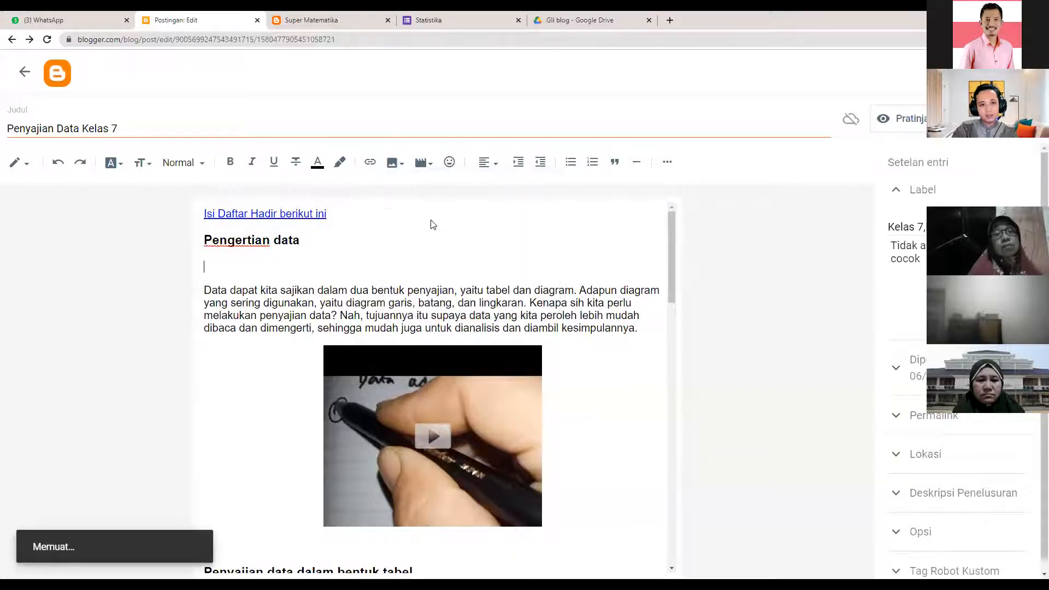
pyautogui.click(866, 112)
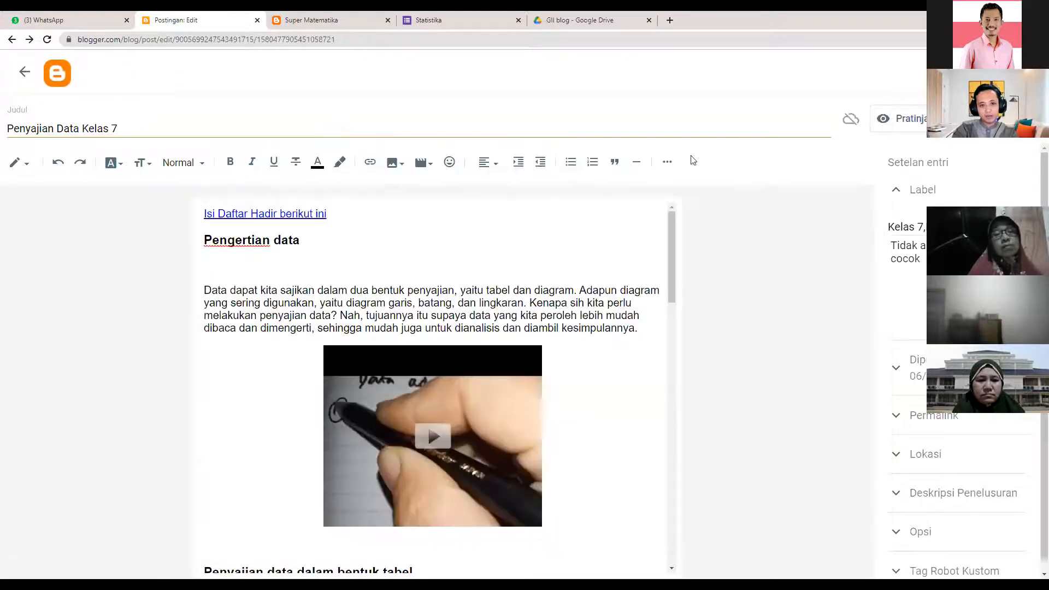
pyautogui.click(395, 162)
pyautogui.click(417, 195)
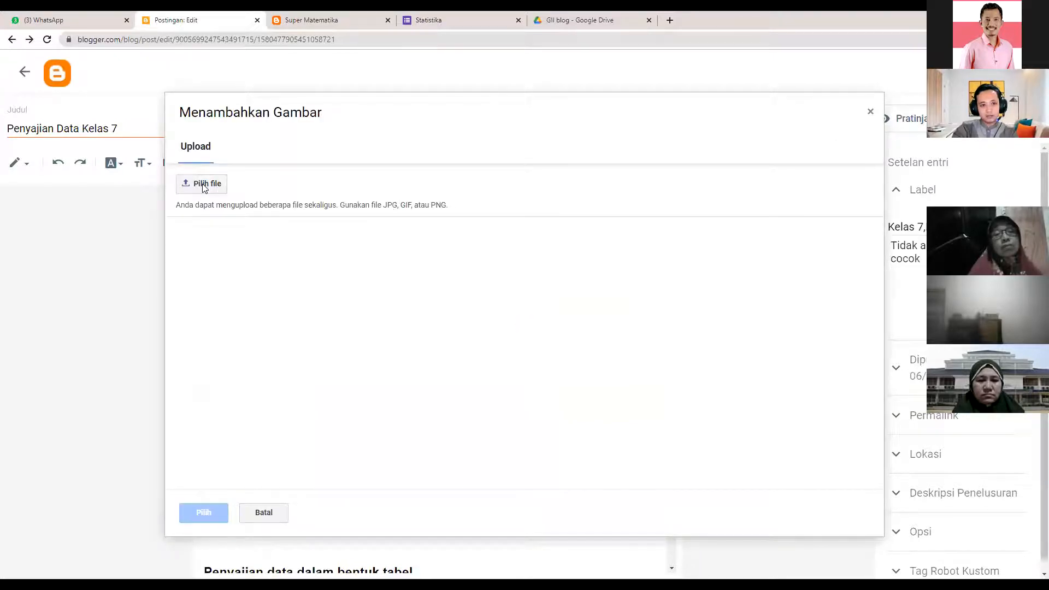
pyautogui.click(203, 184)
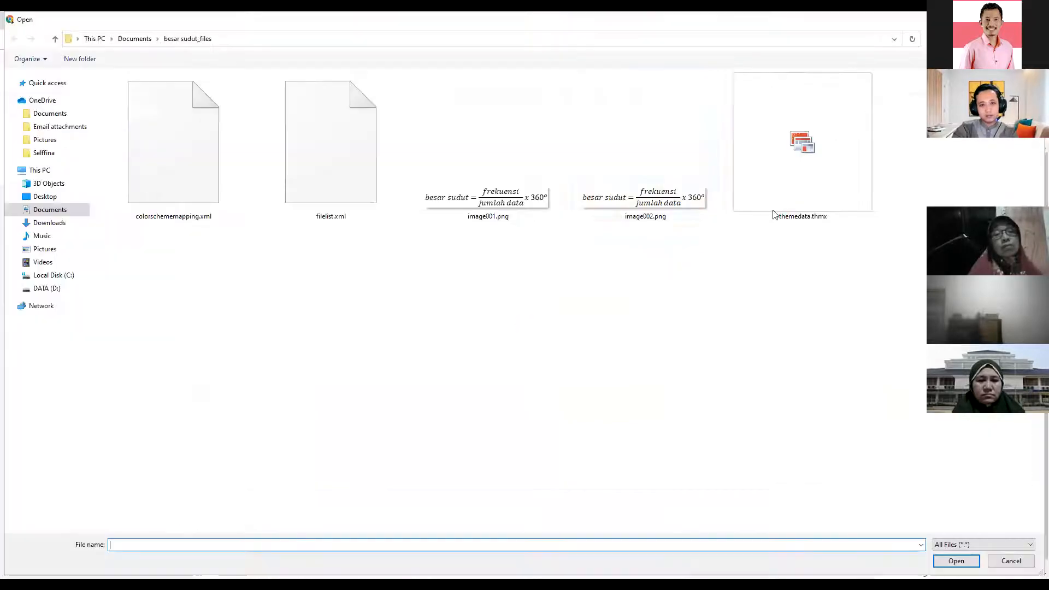
pyautogui.click(49, 249)
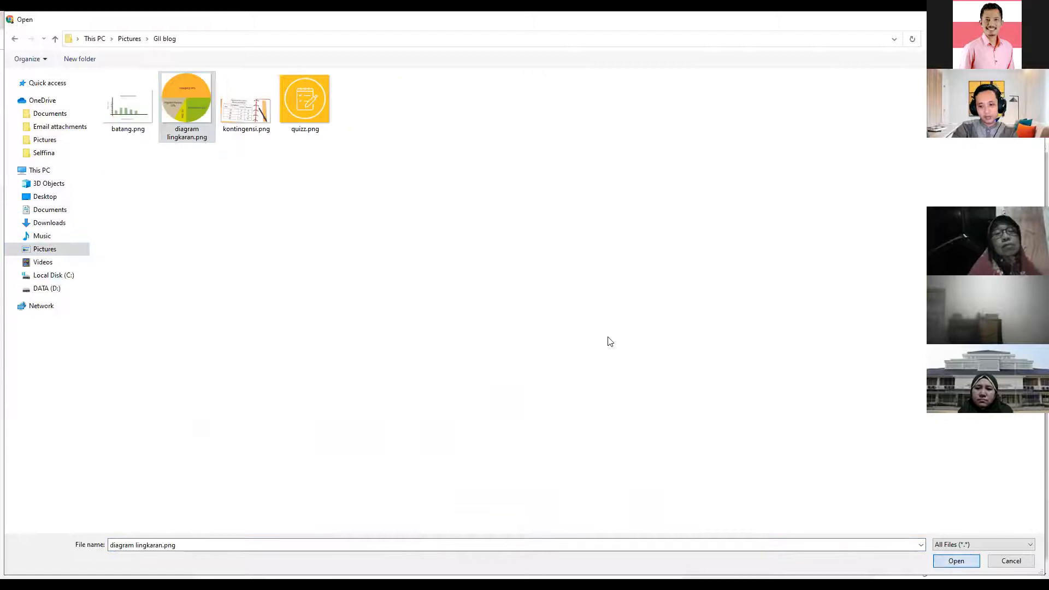
pyautogui.press('Return')
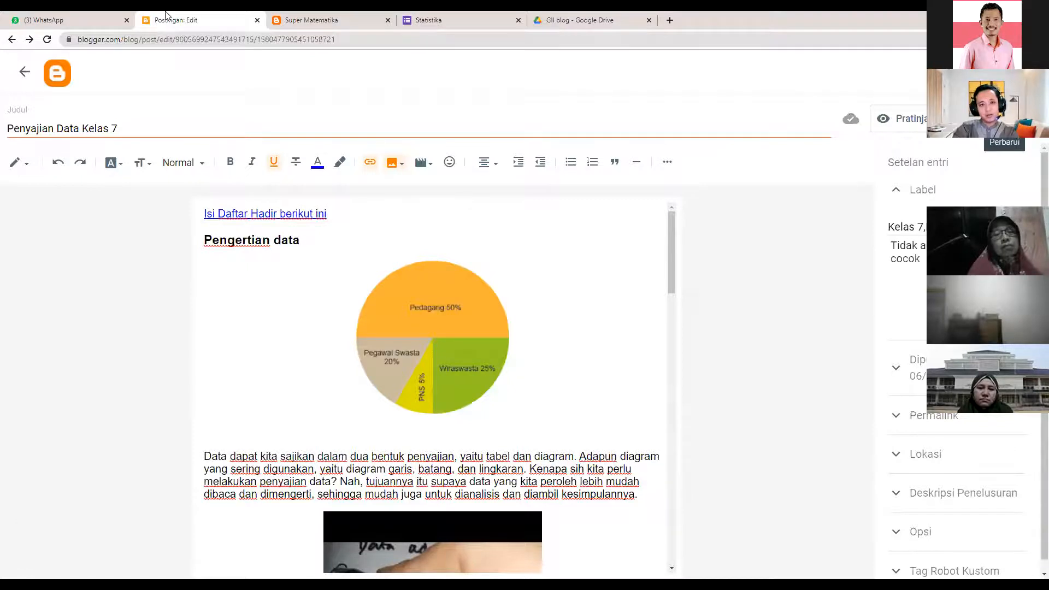
# - Reload the live Super Matematika blog to check Penyajian Data Kelas 7's pie chart, then return to Blogger
pyautogui.click(320, 15)
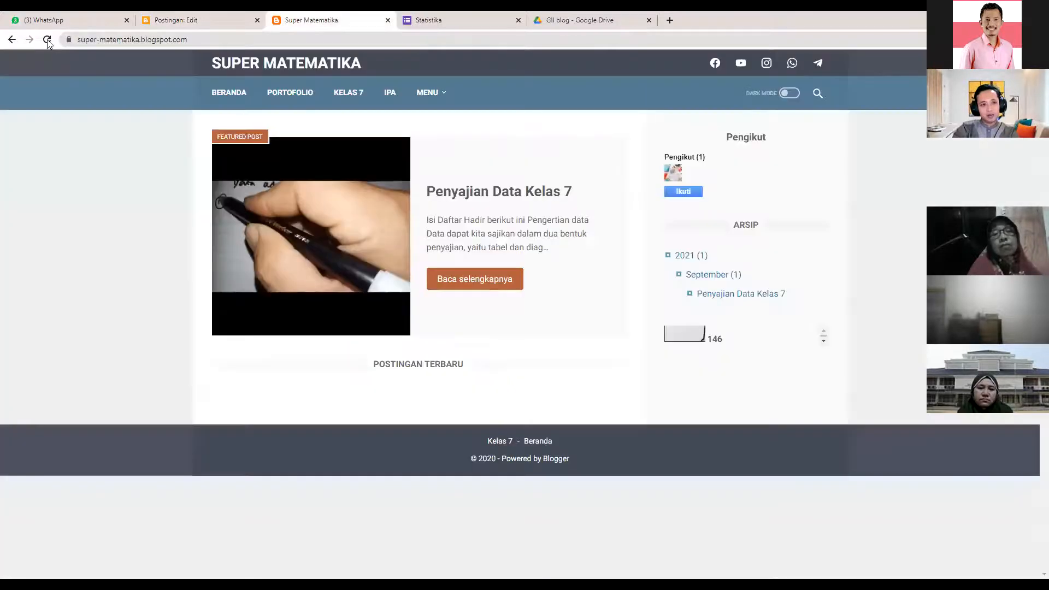
pyautogui.click(47, 40)
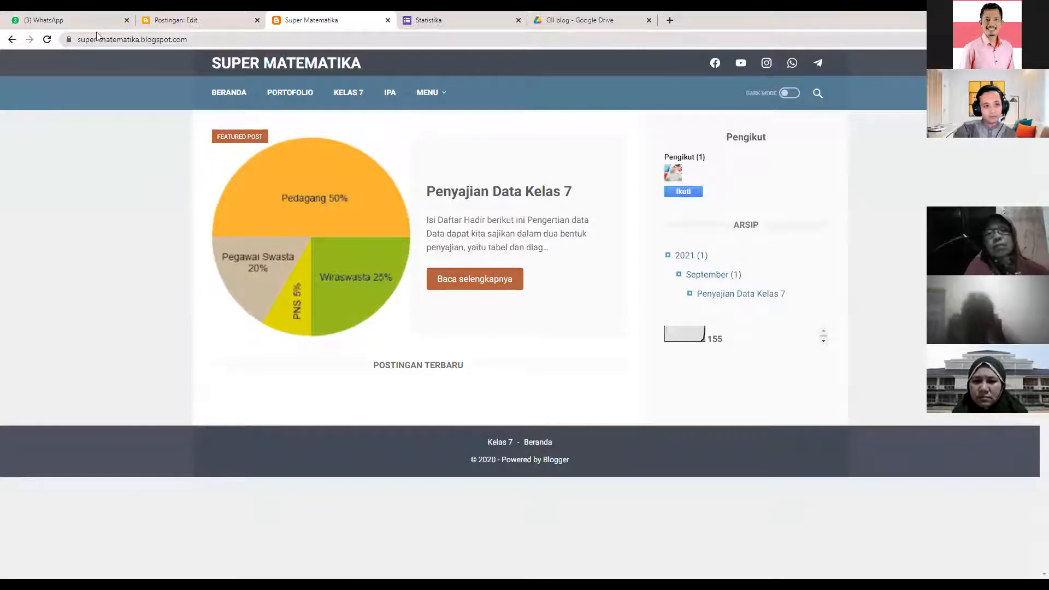
pyautogui.click(197, 17)
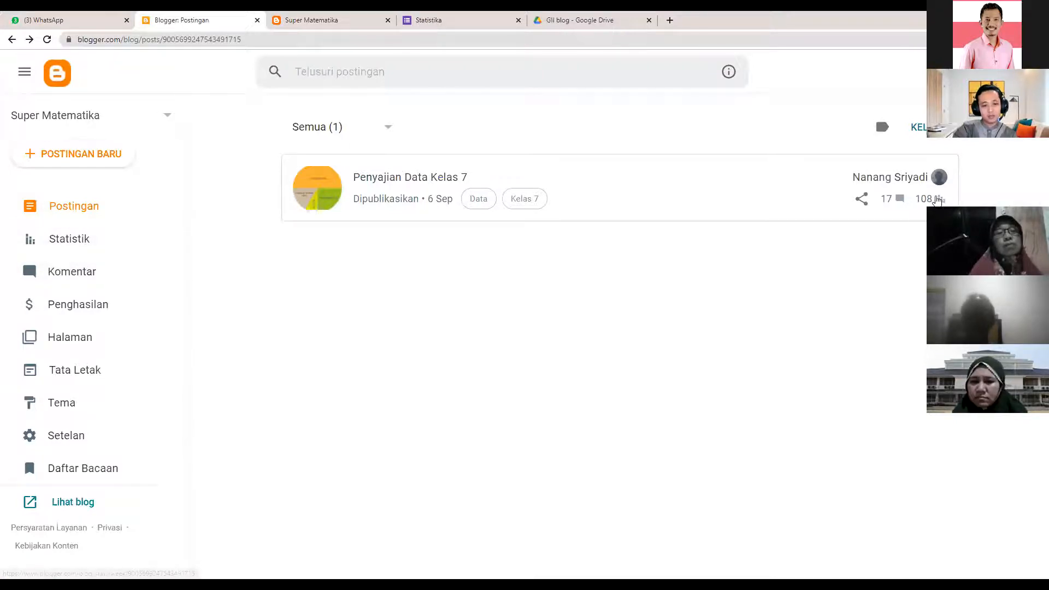
# - Scroll through Blogger's Statistik view figures, then bring the live Super Matematika homepage forward
pyautogui.click(88, 237)
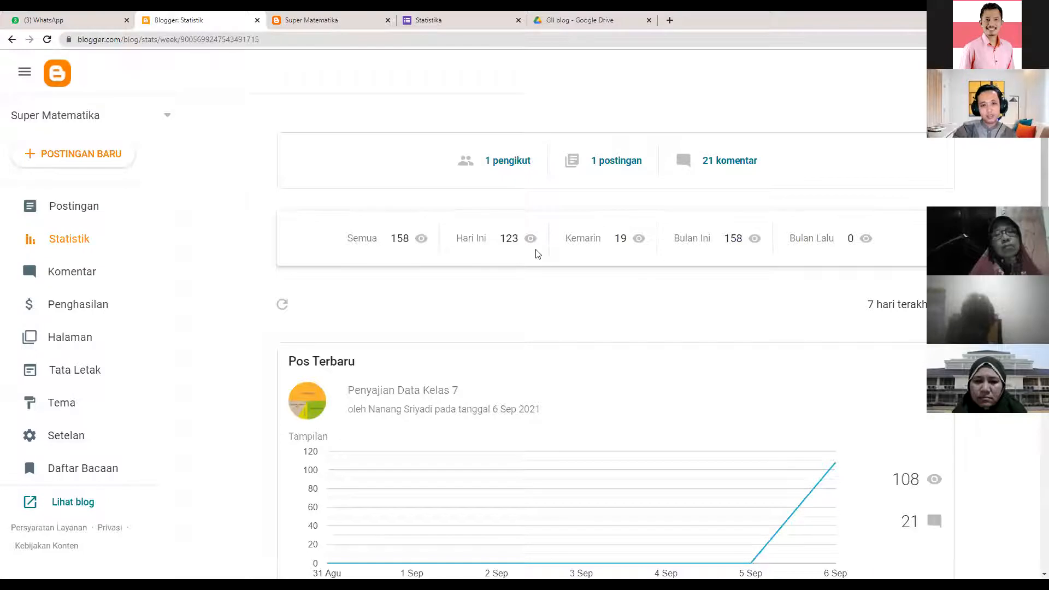
pyautogui.scroll(-2, 483, 309)
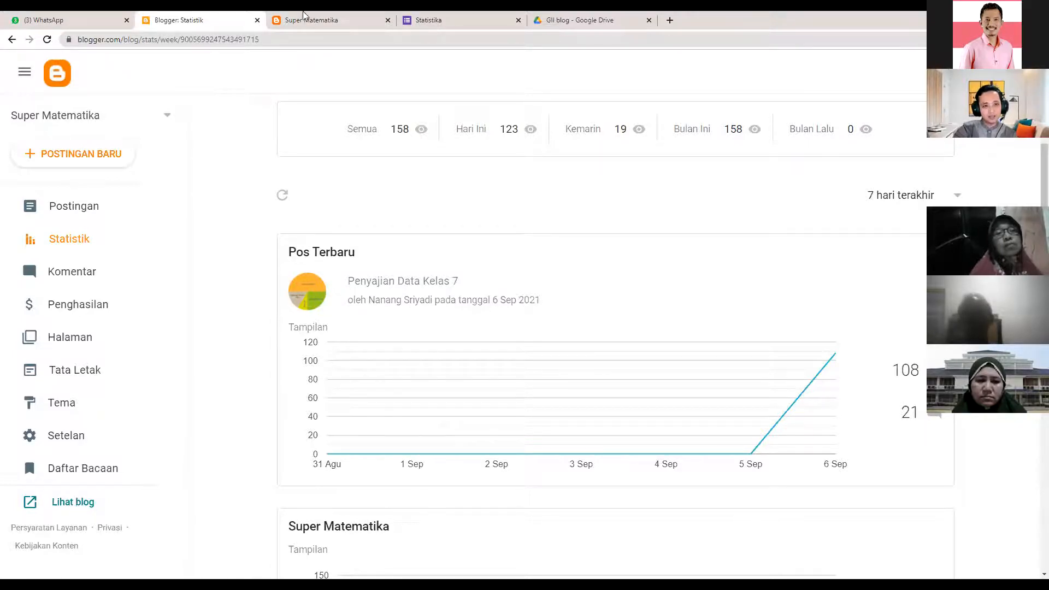
pyautogui.hotkey('ctrl', 'Tab')
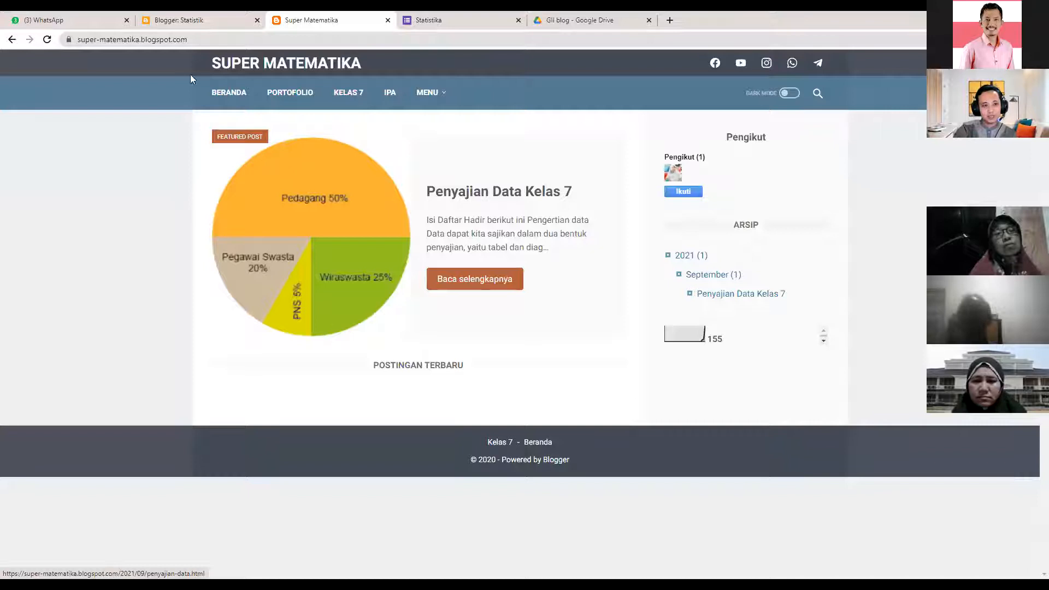
pyautogui.click(207, 15)
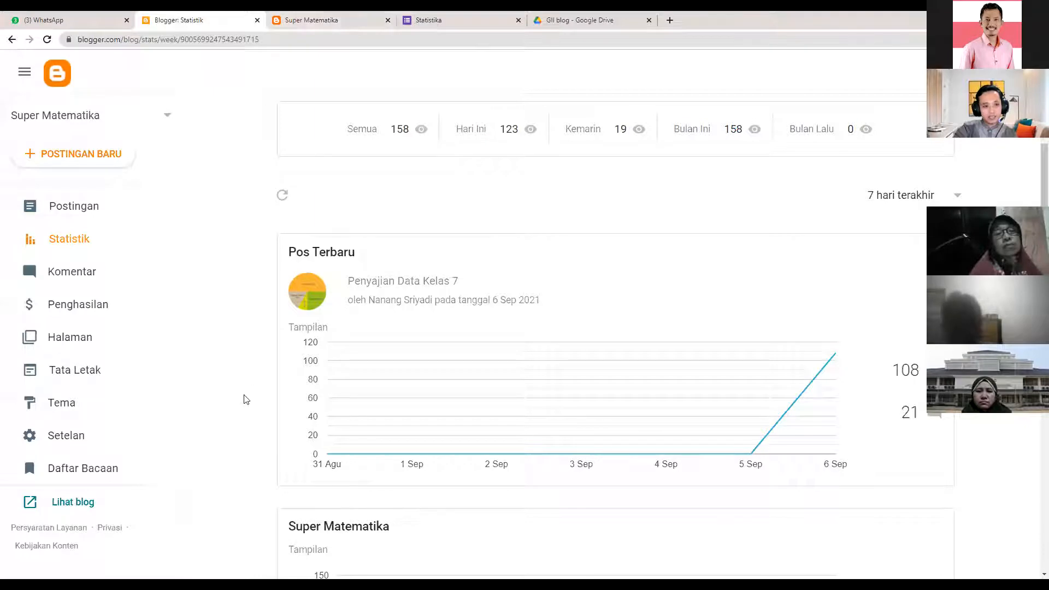
pyautogui.click(315, 17)
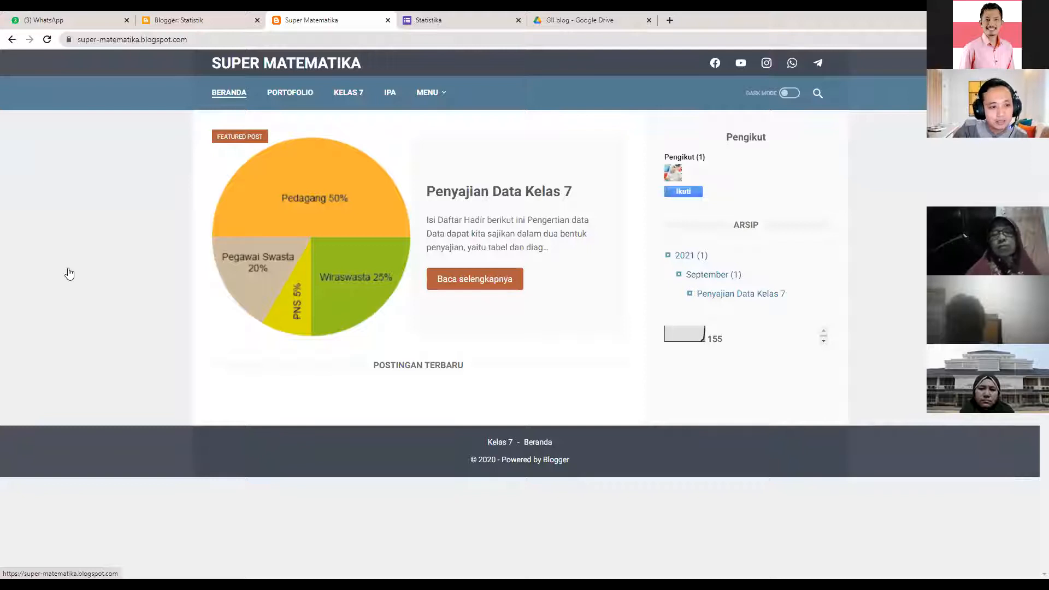
# - On the Tata Letak layout page, start editing the Menu Navigasi gadget
pyautogui.hotkey('ctrl', 'shift', 'Tab')
pyautogui.click(84, 370)
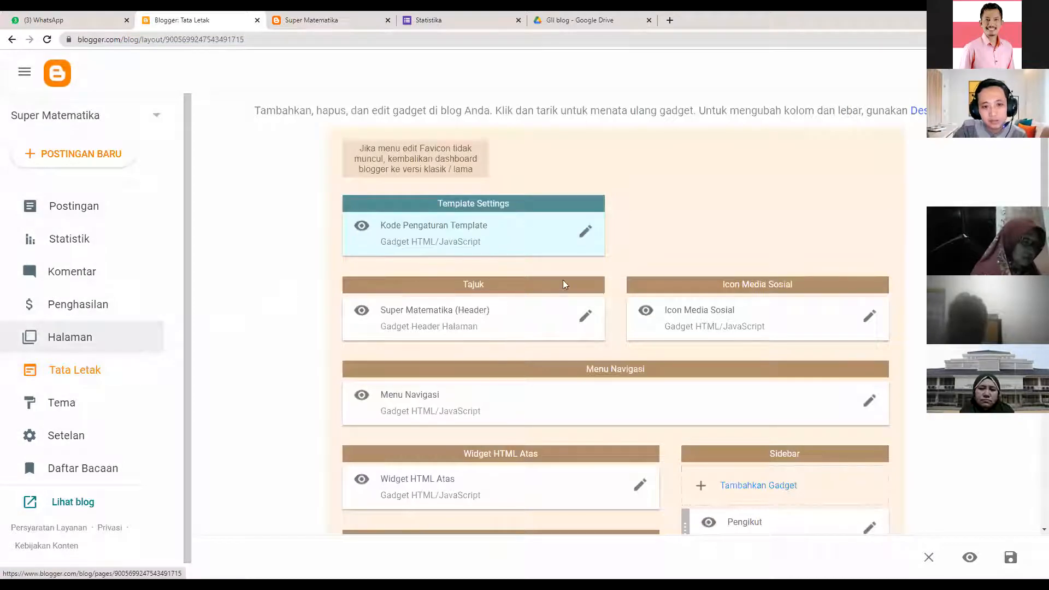
pyautogui.scroll(-1, 506, 375)
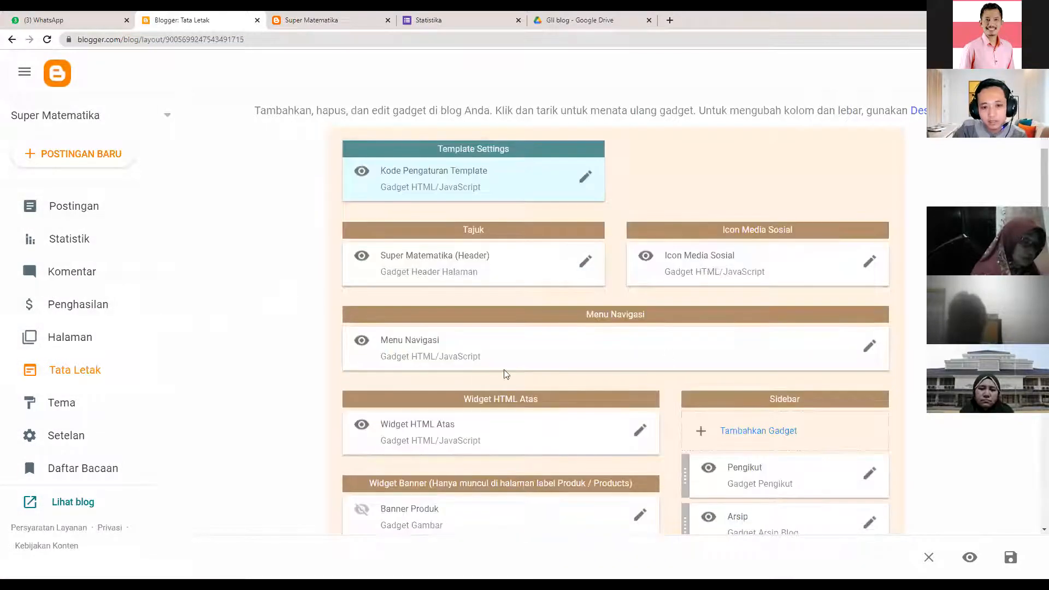
pyautogui.click(868, 347)
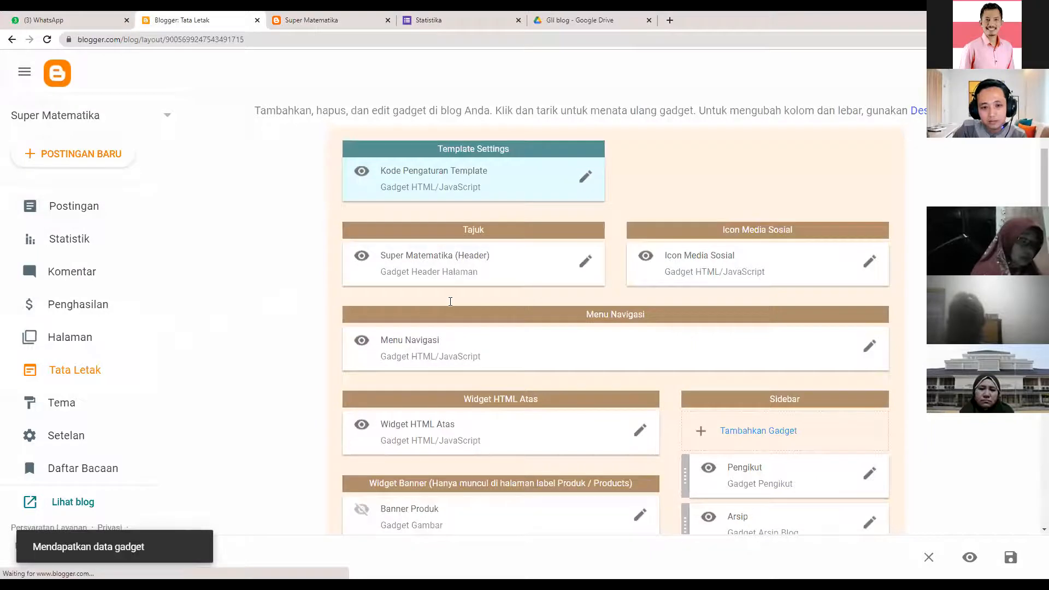
# - Compare the live blog's menu with the gadget code and locate the Kelas 7 link
pyautogui.scroll(-1, 513, 309)
pyautogui.scroll(-1, 512, 309)
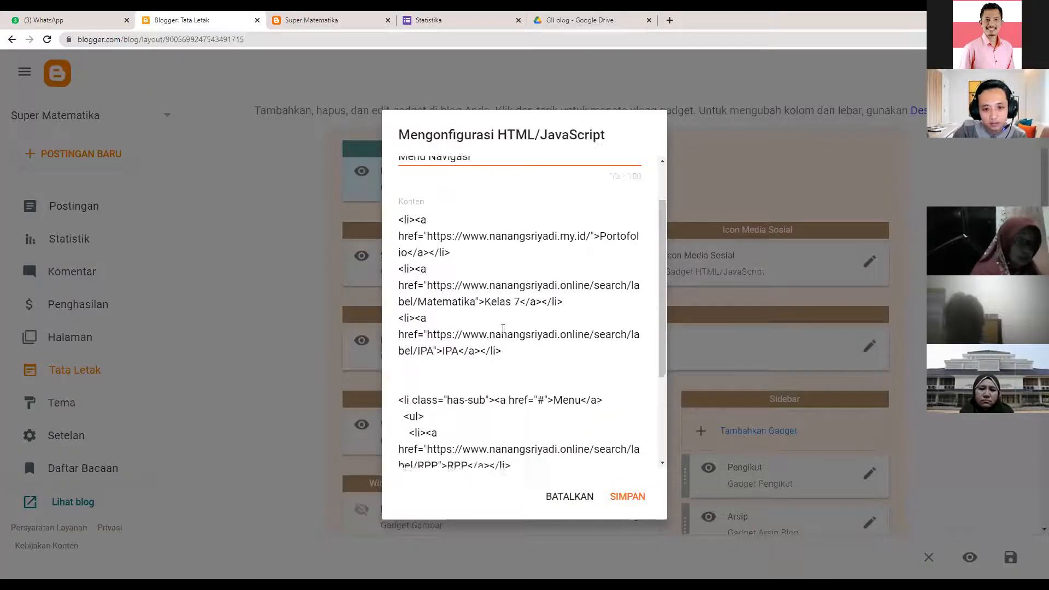
pyautogui.click(329, 21)
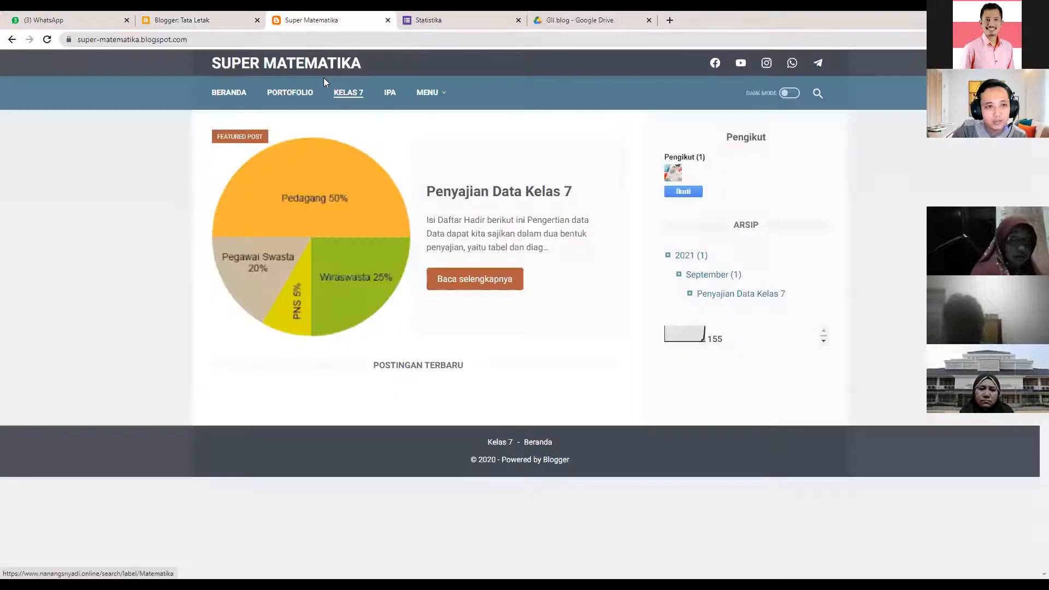
pyautogui.click(214, 21)
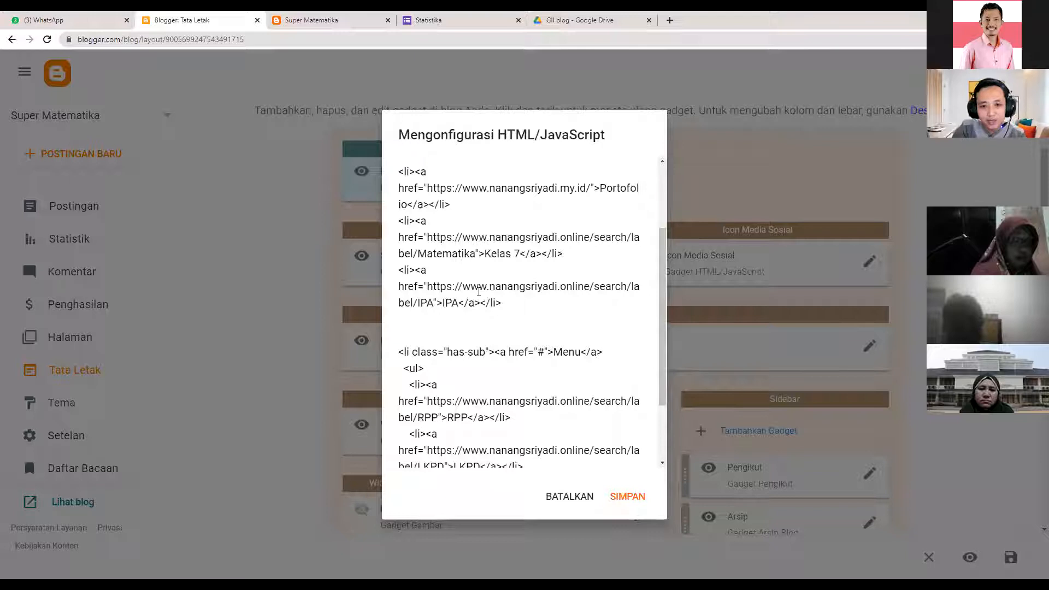
pyautogui.scroll(-1, 520, 317)
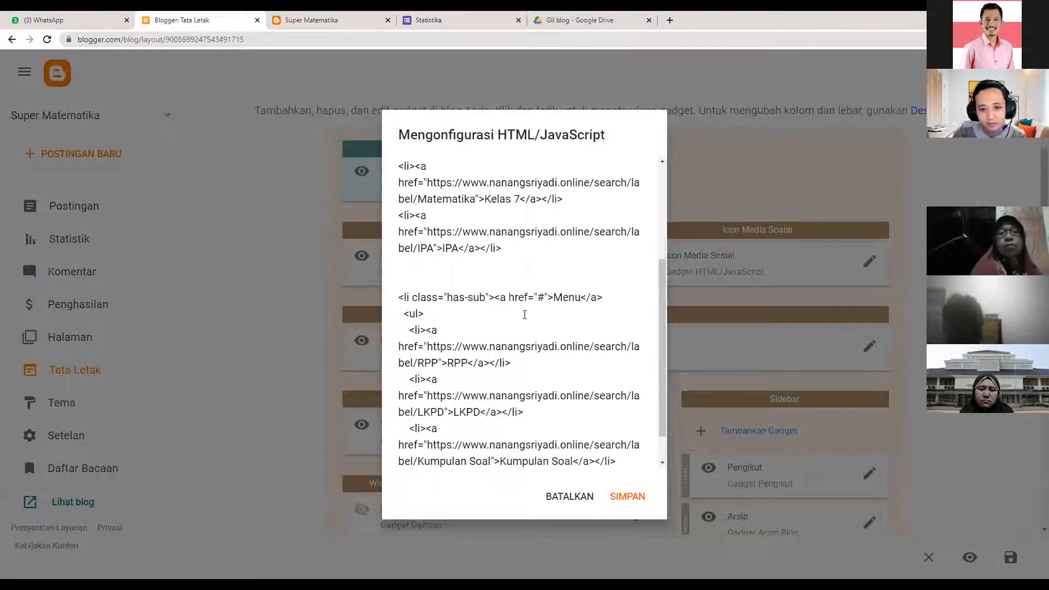
pyautogui.scroll(1, 526, 311)
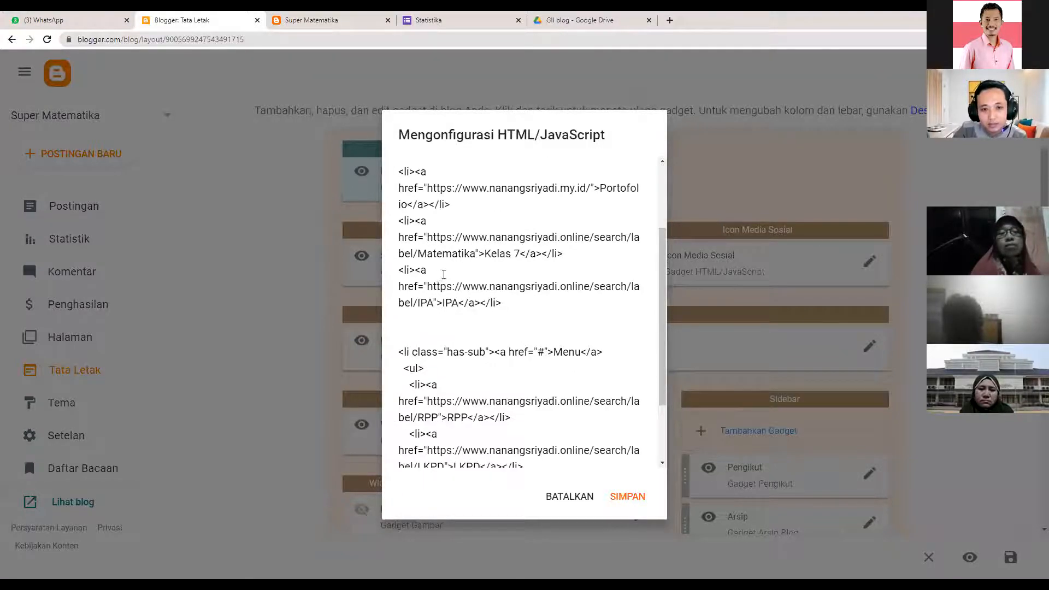
pyautogui.scroll(1, 444, 274)
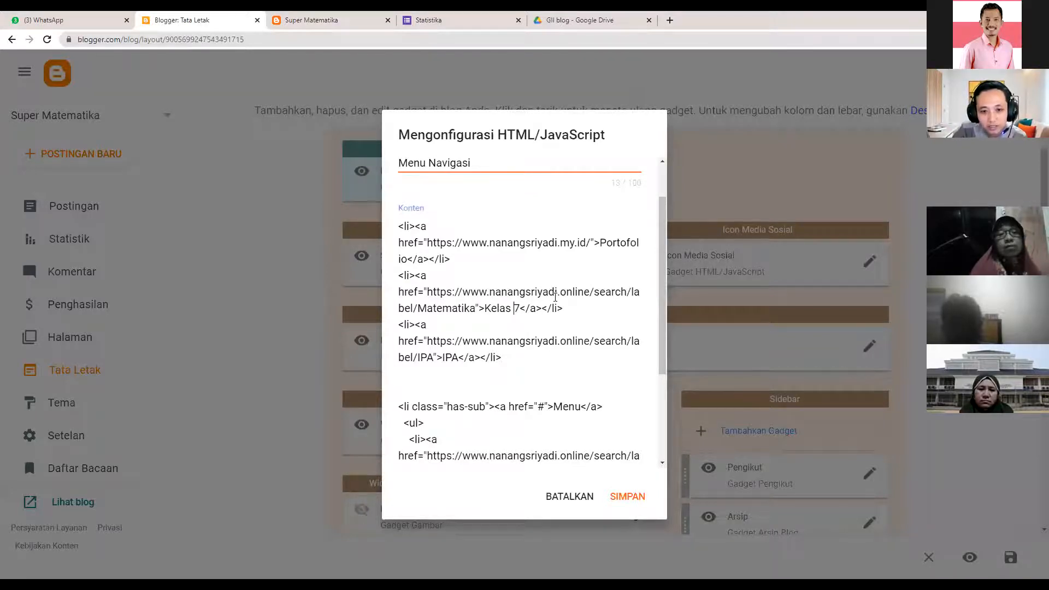
pyautogui.click(515, 306)
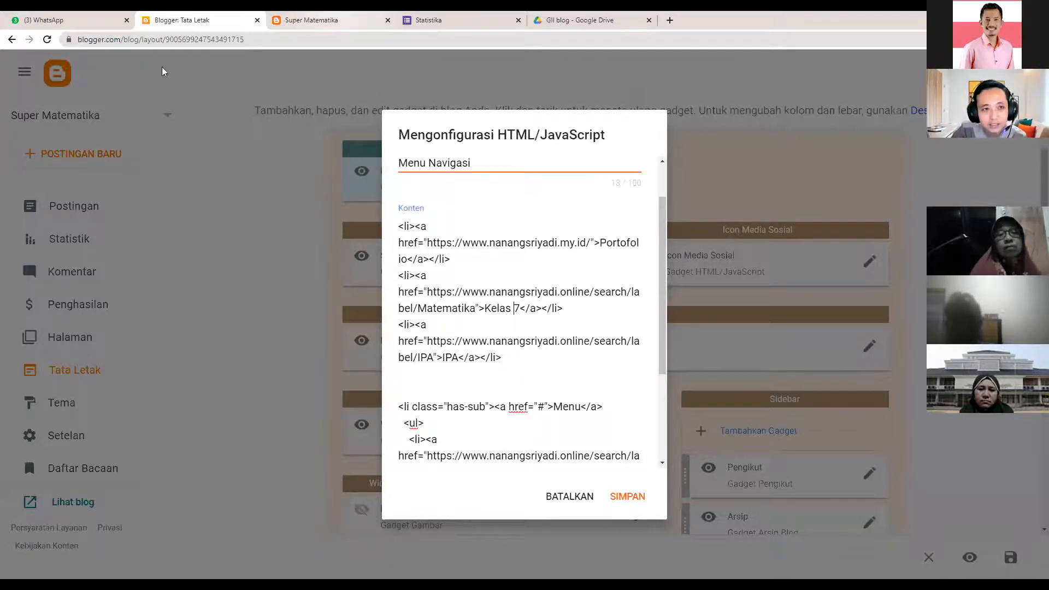
# - Replace the Kelas 7 link's old domain with super-matematika.blogspot.com and save the gadget
pyautogui.click(330, 18)
pyautogui.click(87, 38)
pyautogui.hotkey('ctrl', 'c')
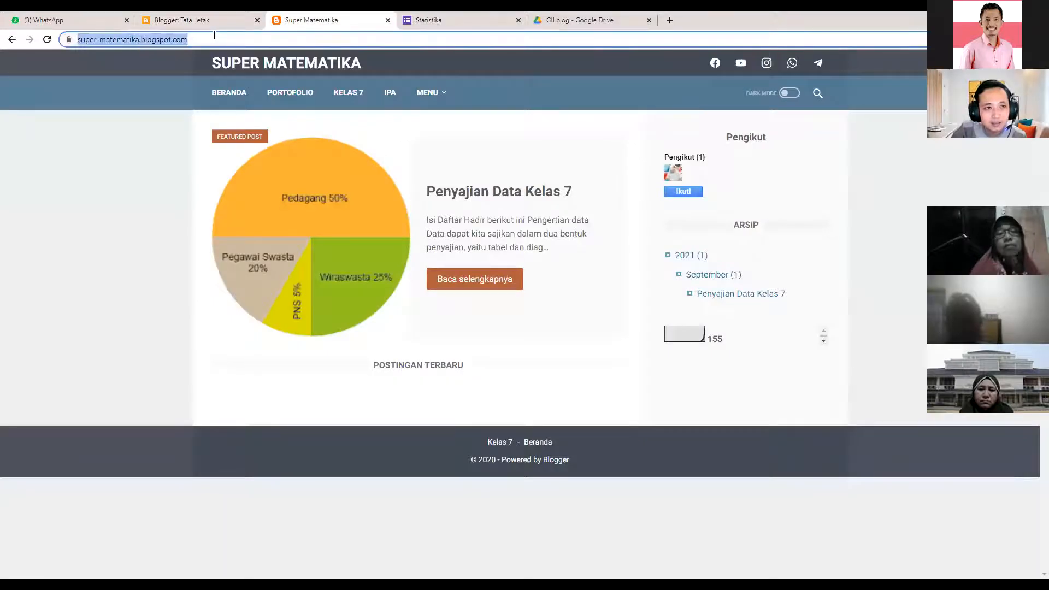
pyautogui.click(189, 20)
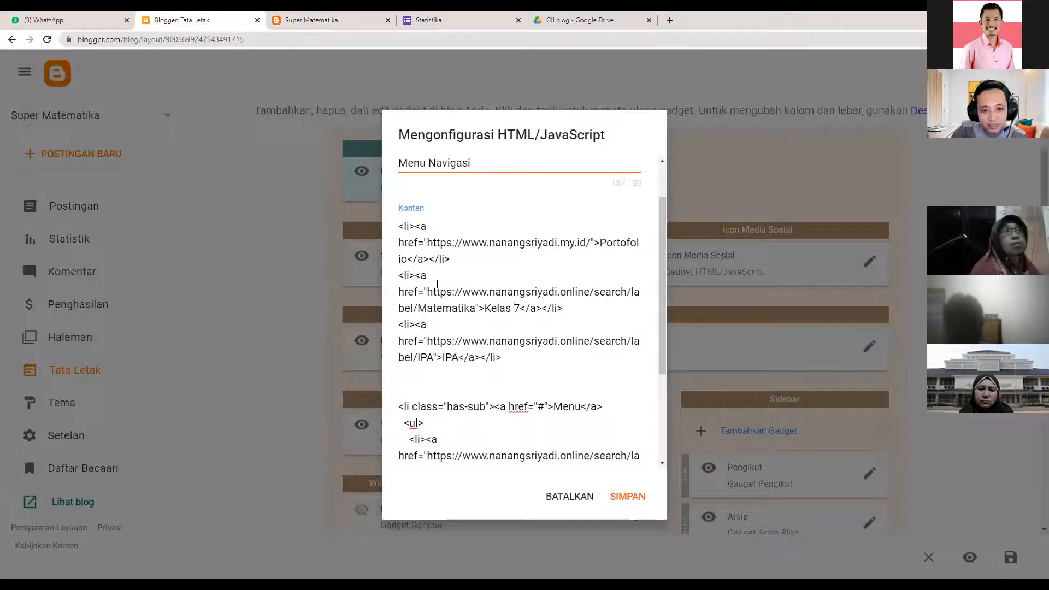
pyautogui.moveTo(427, 292); pyautogui.dragTo(590, 293)
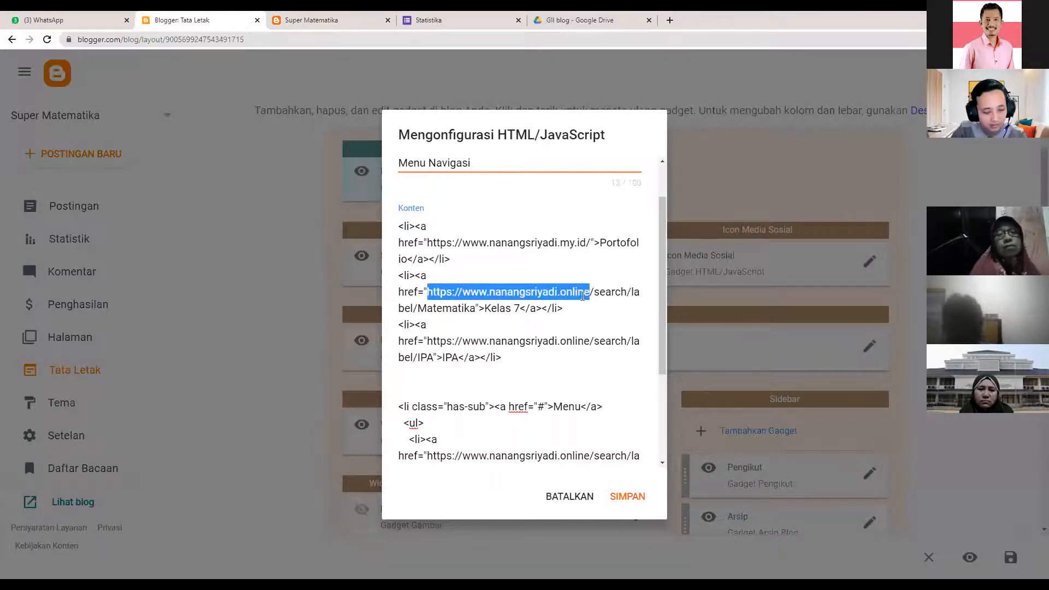
pyautogui.hotkey('ctrl', 'v')
pyautogui.scroll(1, 535, 341)
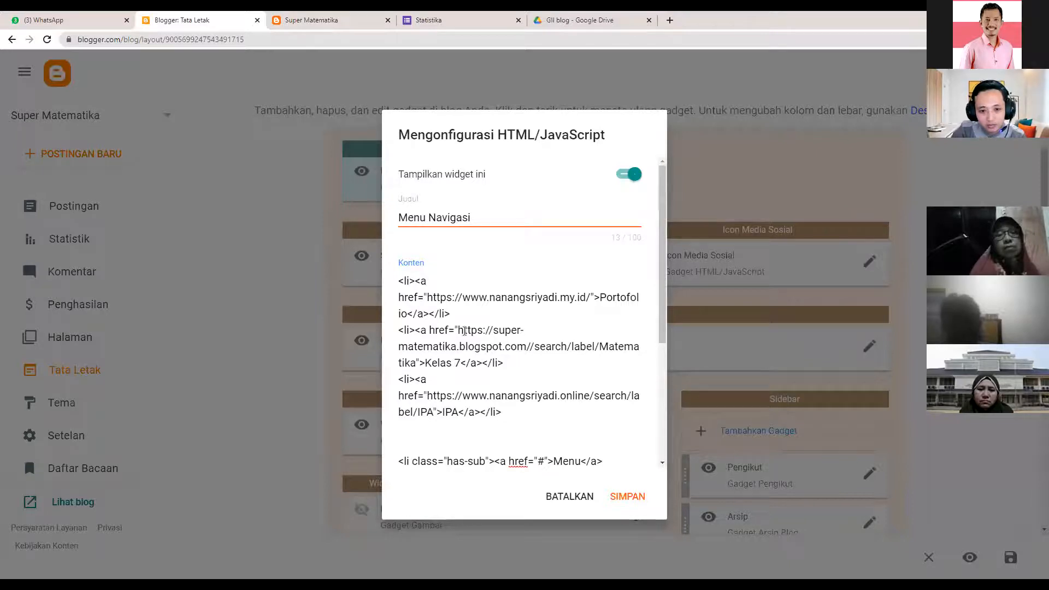
pyautogui.click(627, 497)
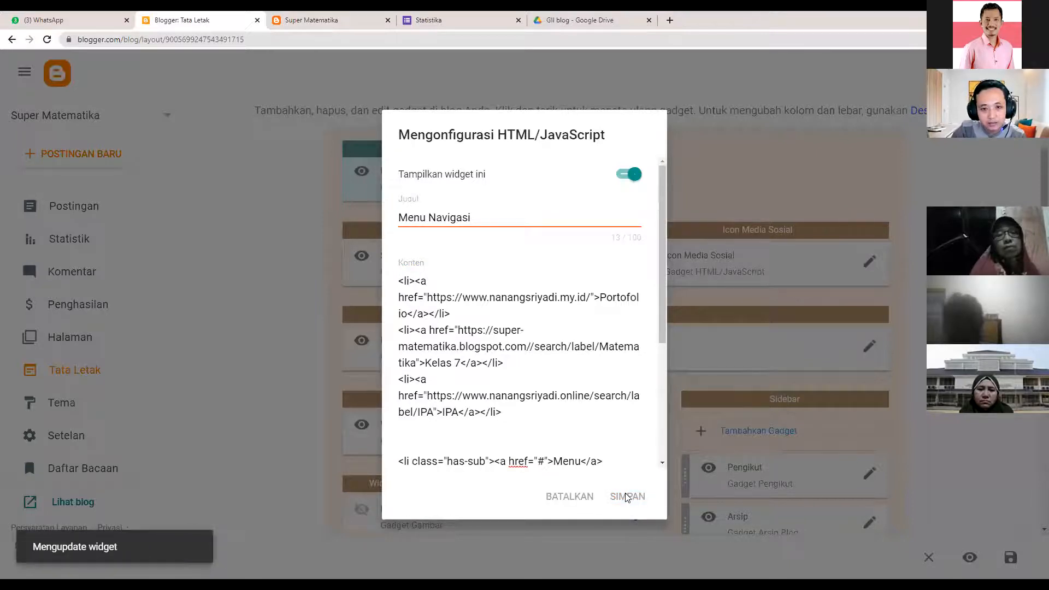
# - Reload the live blog and try KELAS 7, which opens an empty Matematika label page
pyautogui.click(337, 16)
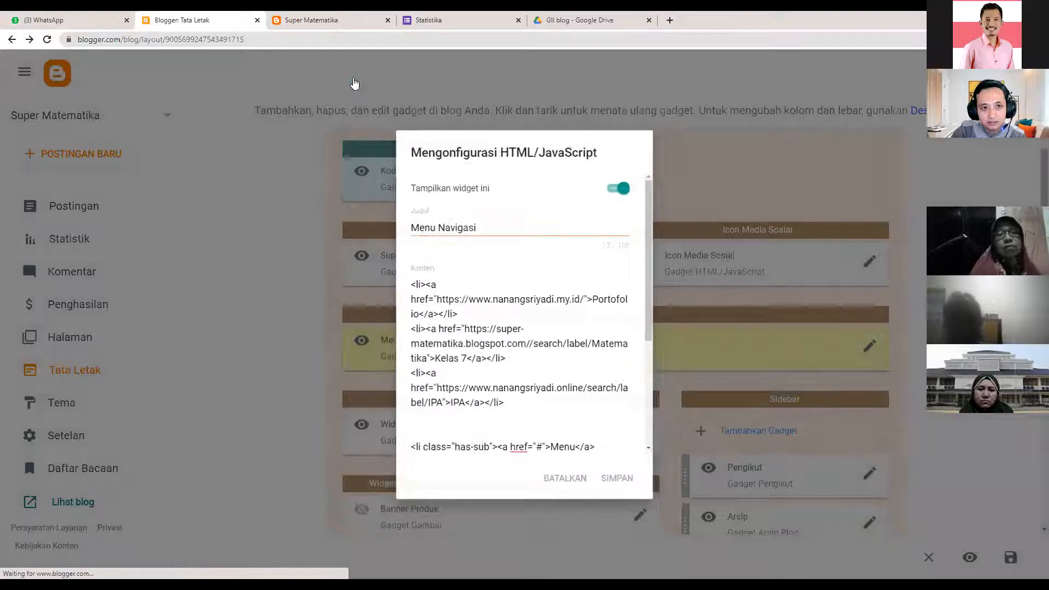
pyautogui.click(49, 40)
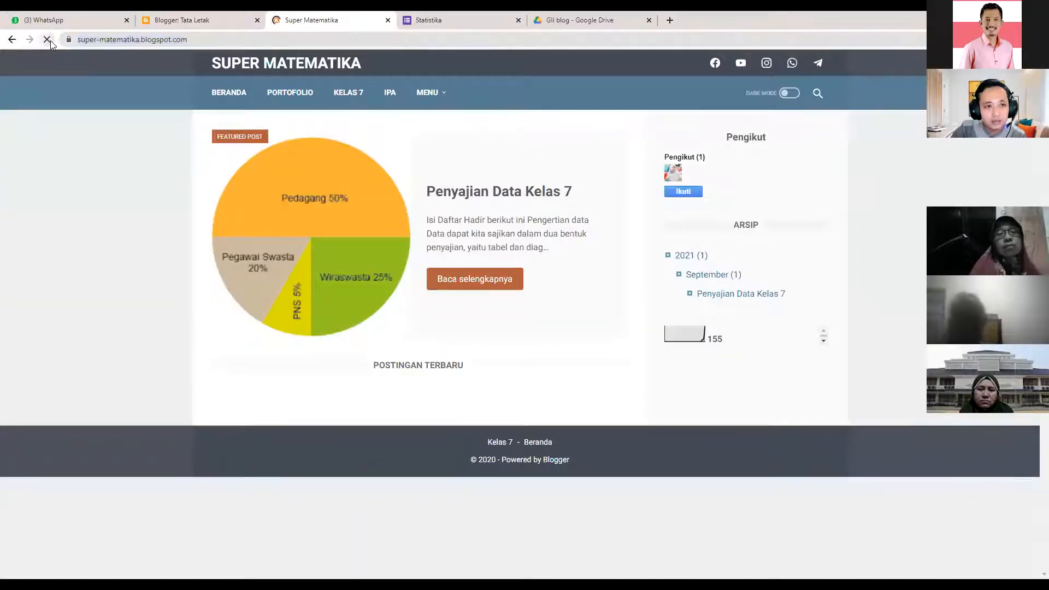
pyautogui.click(341, 97)
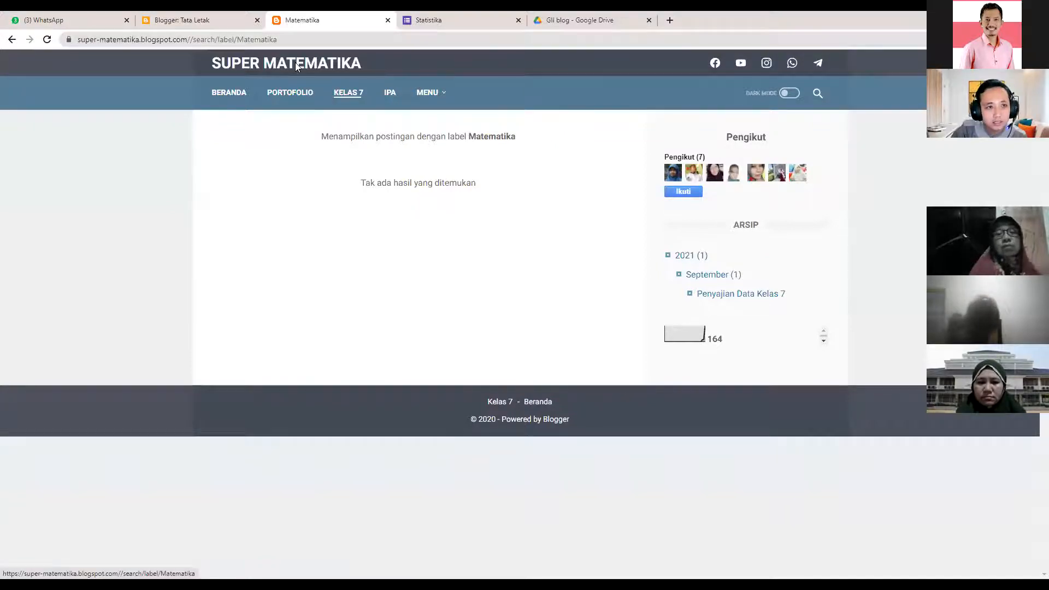
pyautogui.click(334, 94)
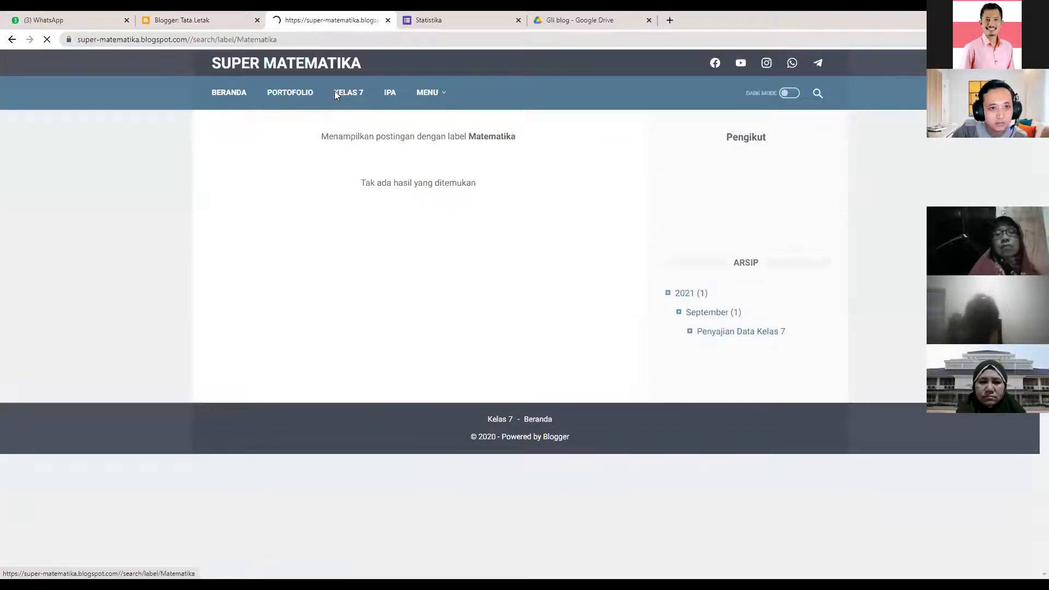
pyautogui.click(182, 20)
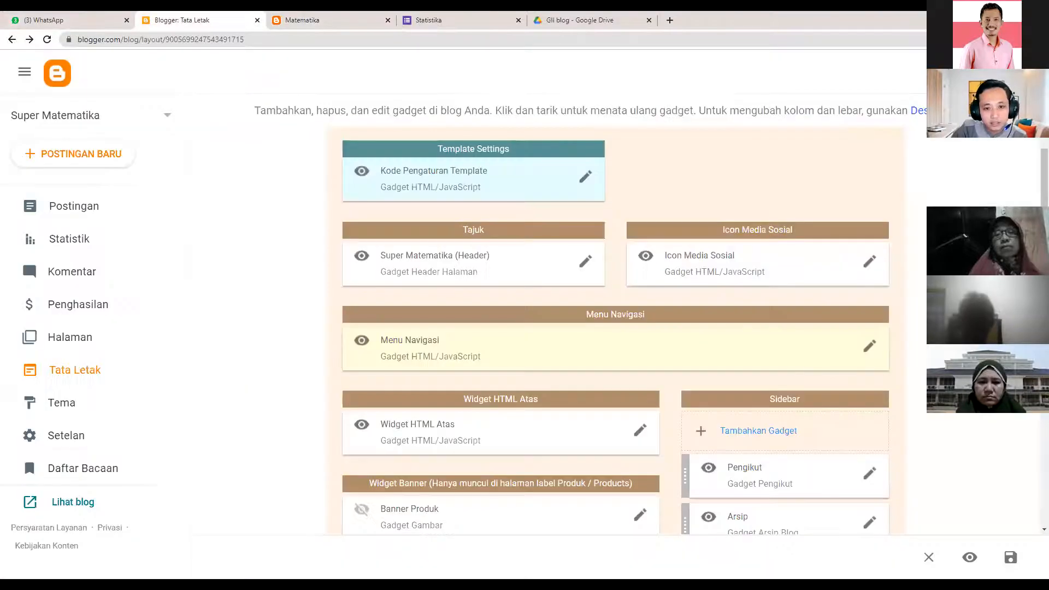
# - Point the menu link to the Kelas 7 label, caption it KELAS7, save, and reload the blog
pyautogui.click(870, 348)
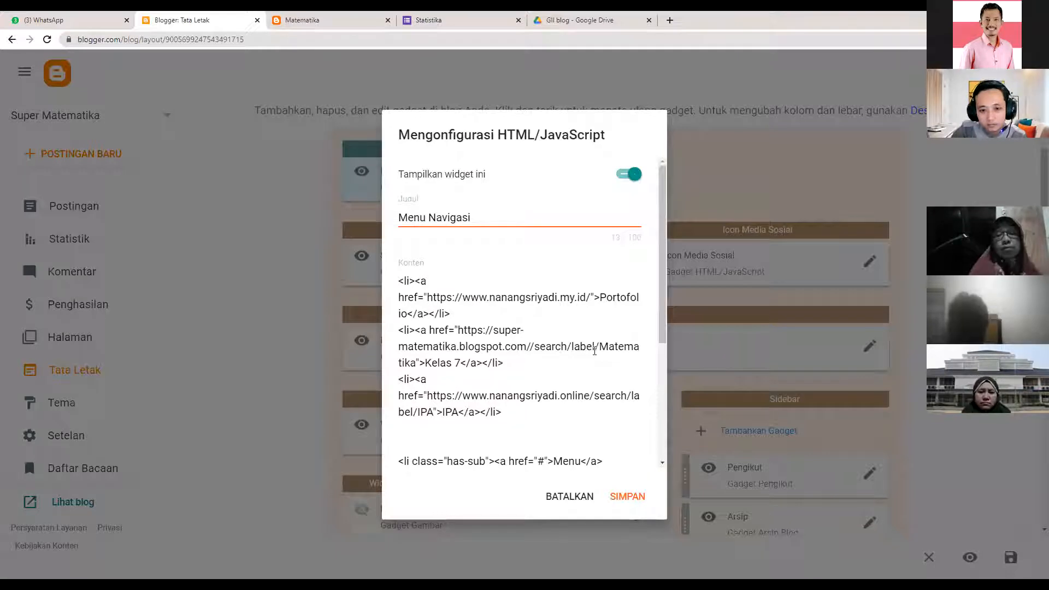
pyautogui.moveTo(414, 358); pyautogui.dragTo(609, 354)
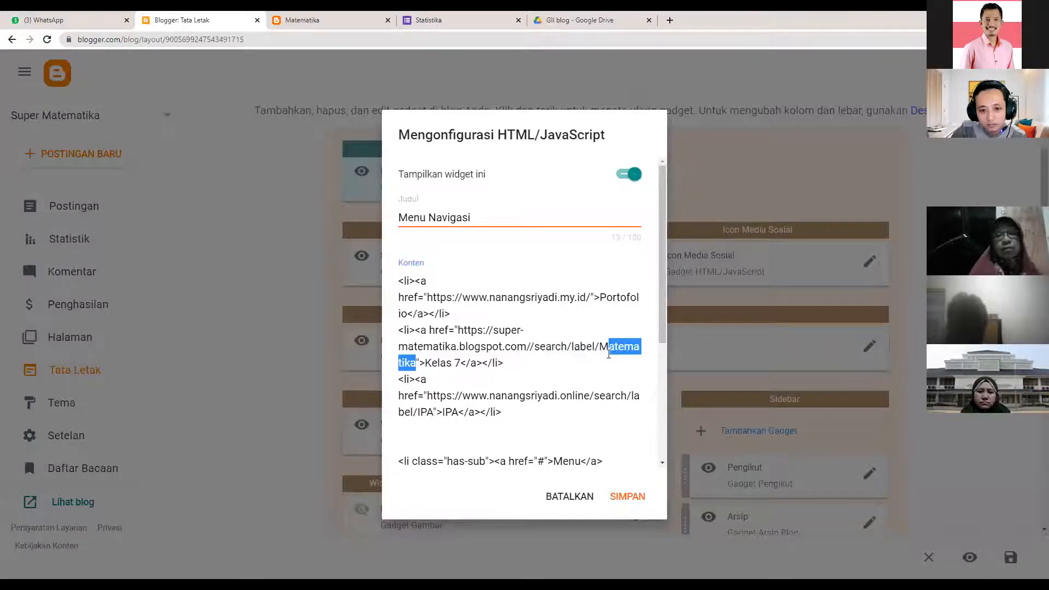
pyautogui.write('Kelas')
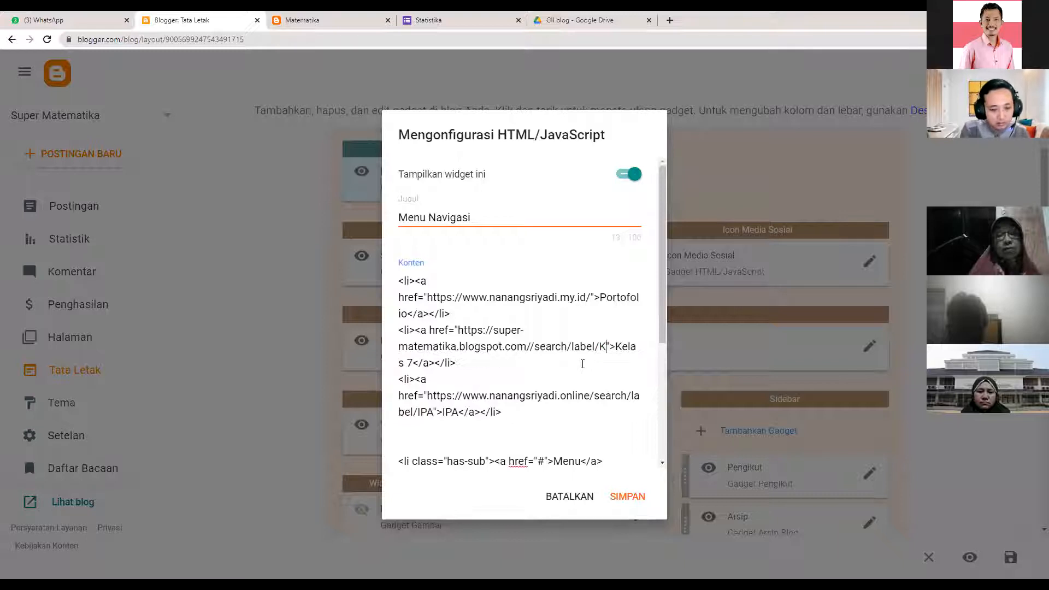
pyautogui.write(' 7')
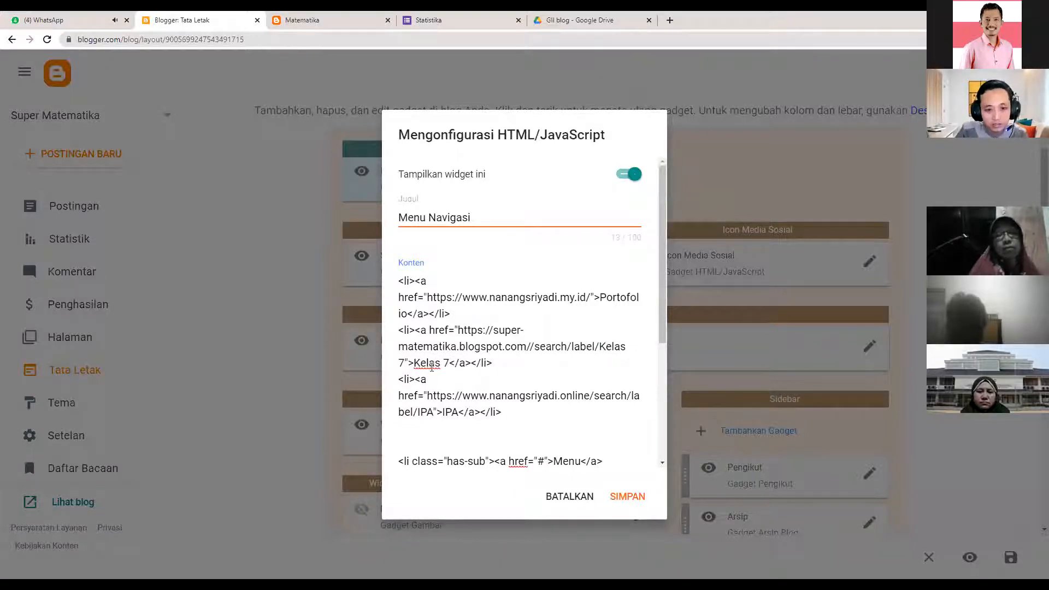
pyautogui.moveTo(442, 362); pyautogui.dragTo(425, 365)
pyautogui.write('ELAS')
pyautogui.click(611, 498)
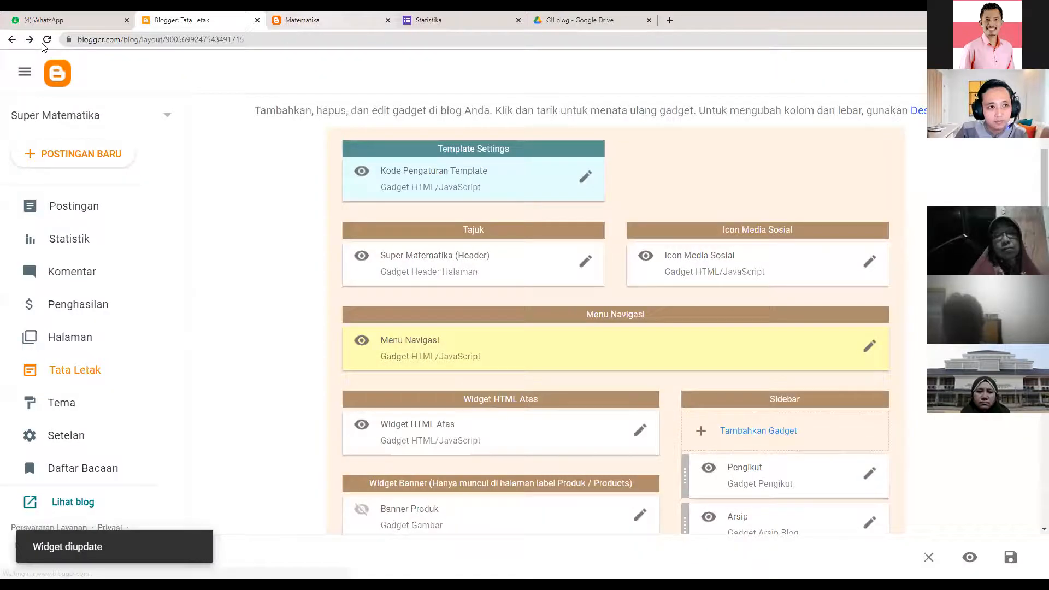
pyautogui.click(314, 20)
pyautogui.click(42, 42)
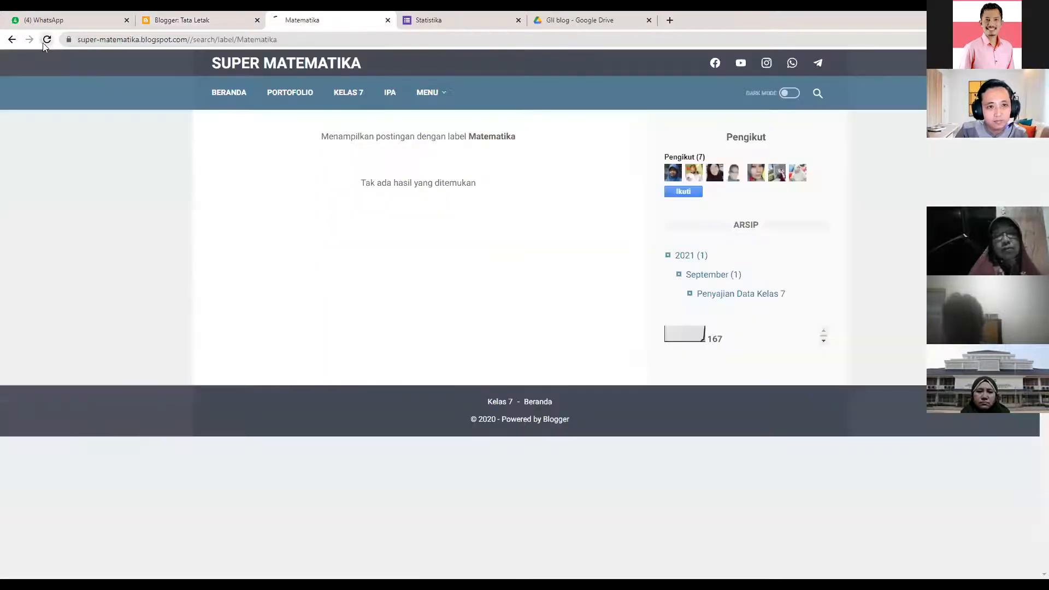
# - Open KELAS7 on the live blog and reload the Kelas 7 label page listing Penyajian Data Kelas 7
pyautogui.click(348, 94)
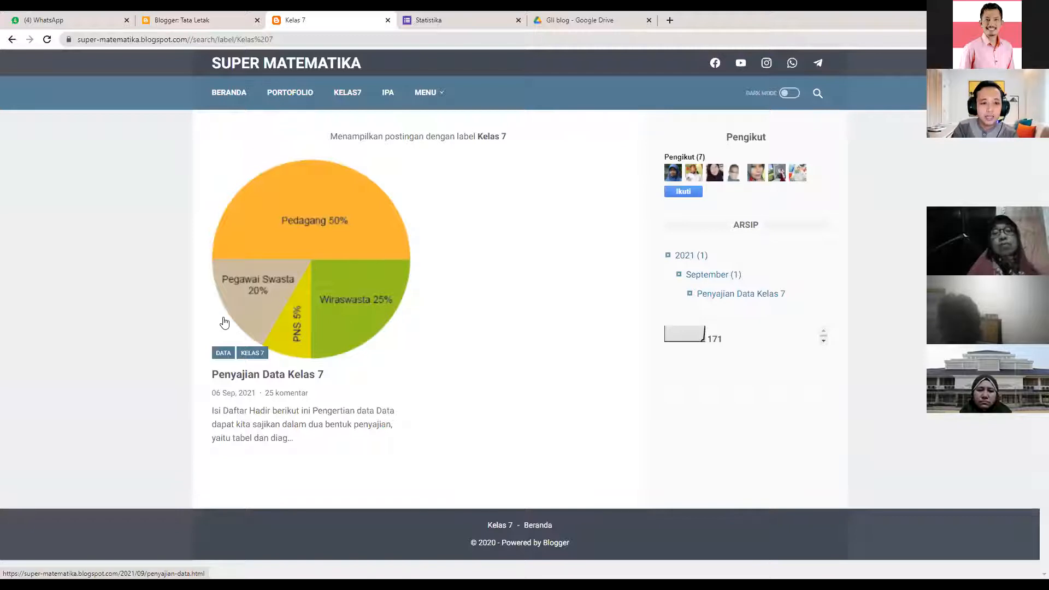
pyautogui.click(350, 94)
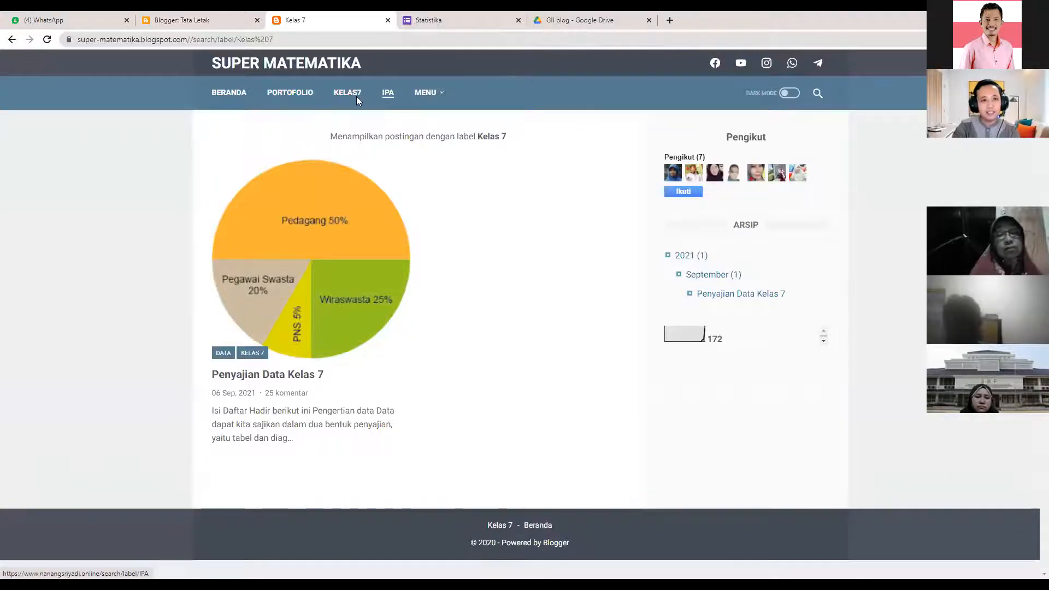
pyautogui.click(180, 19)
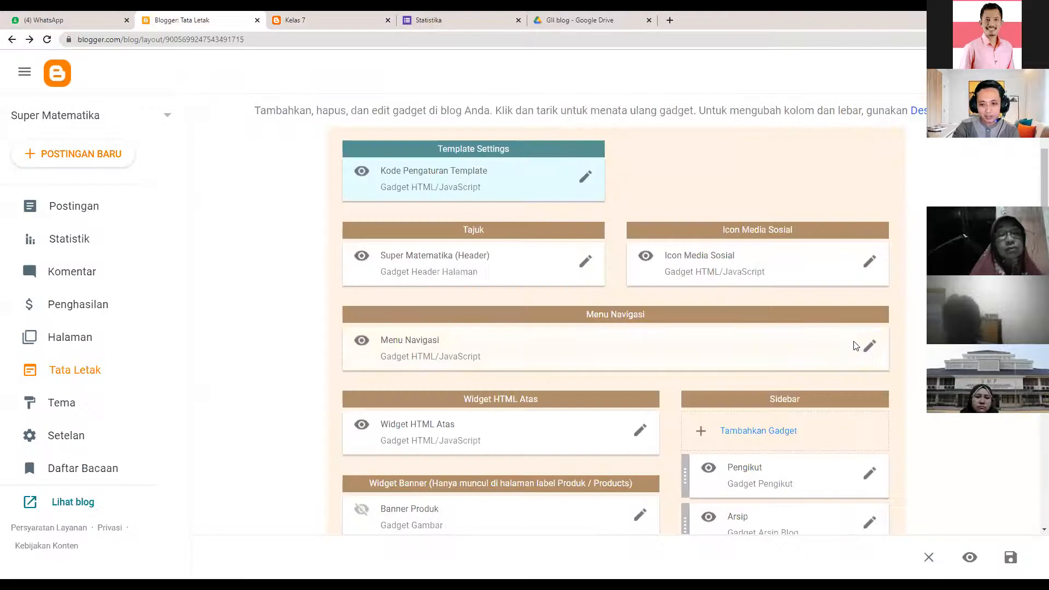
# - In the Menu Navigasi code, insert a space so KELAS7 reads KELAS 7
pyautogui.click(869, 346)
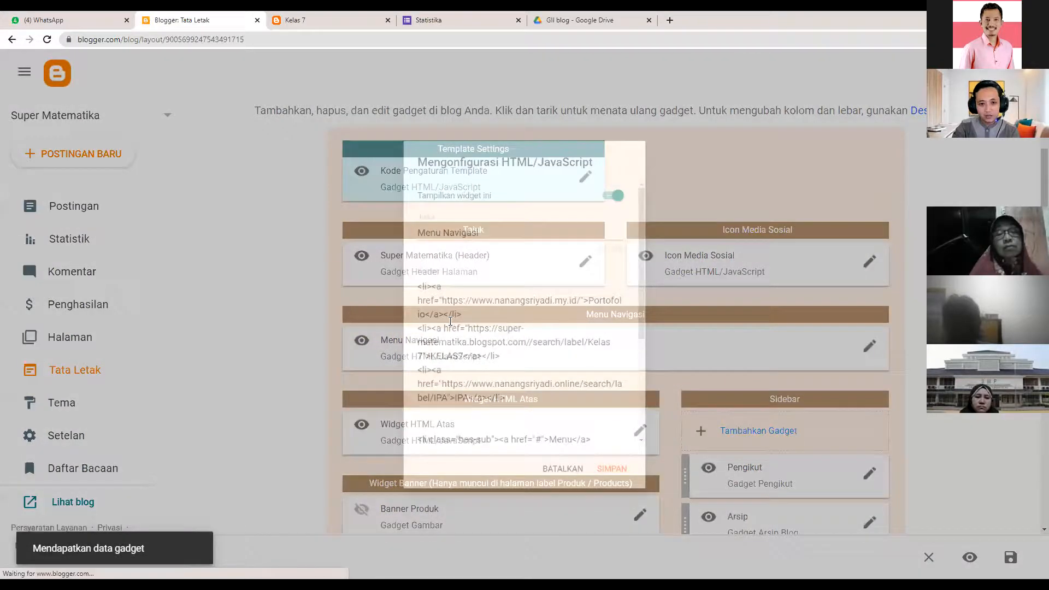
pyautogui.scroll(-2, 457, 341)
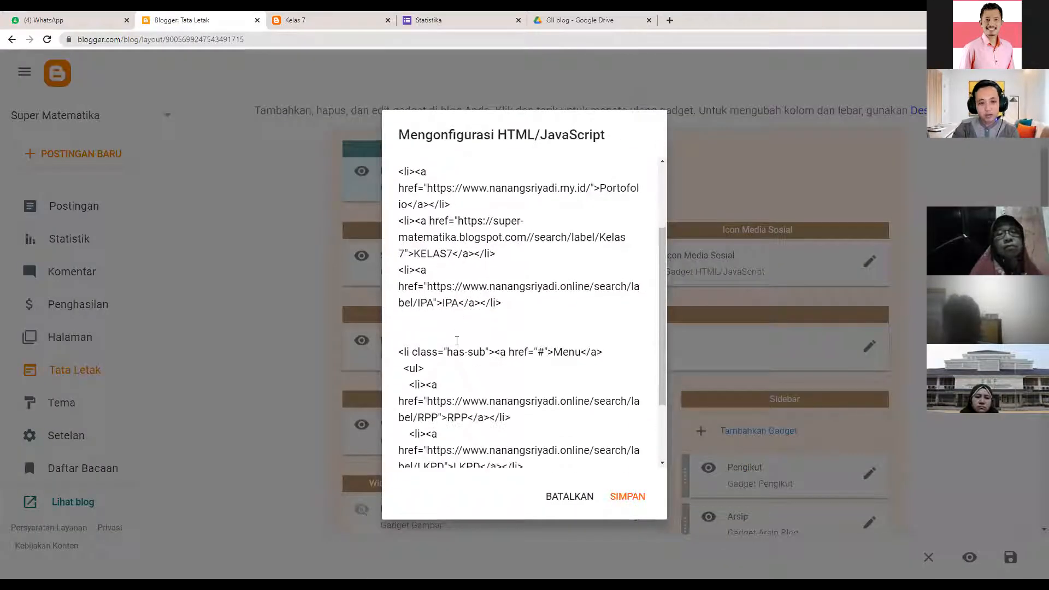
pyautogui.scroll(2, 422, 259)
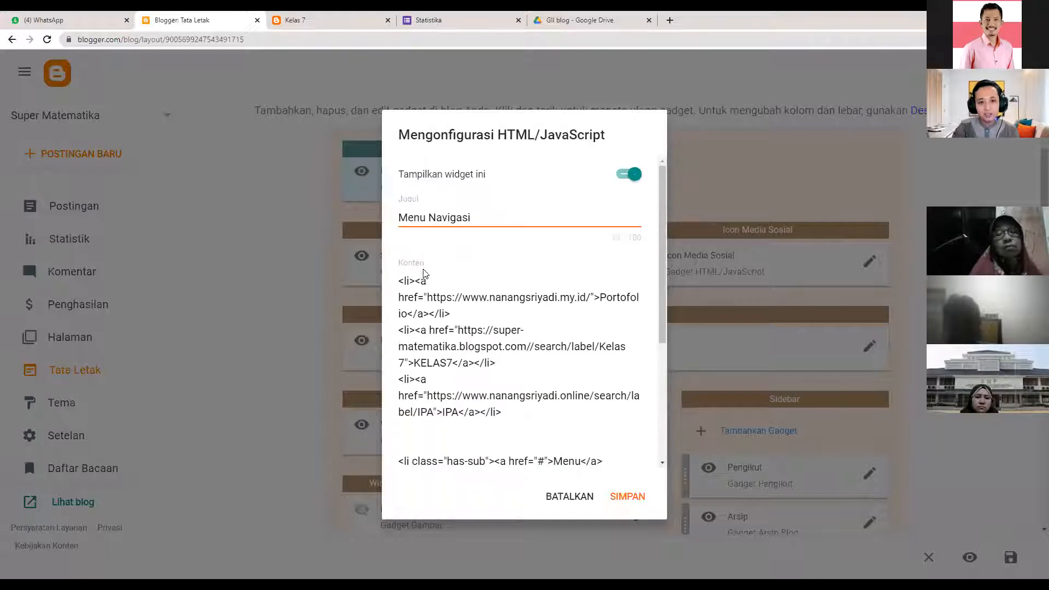
pyautogui.moveTo(424, 289); pyautogui.dragTo(502, 365)
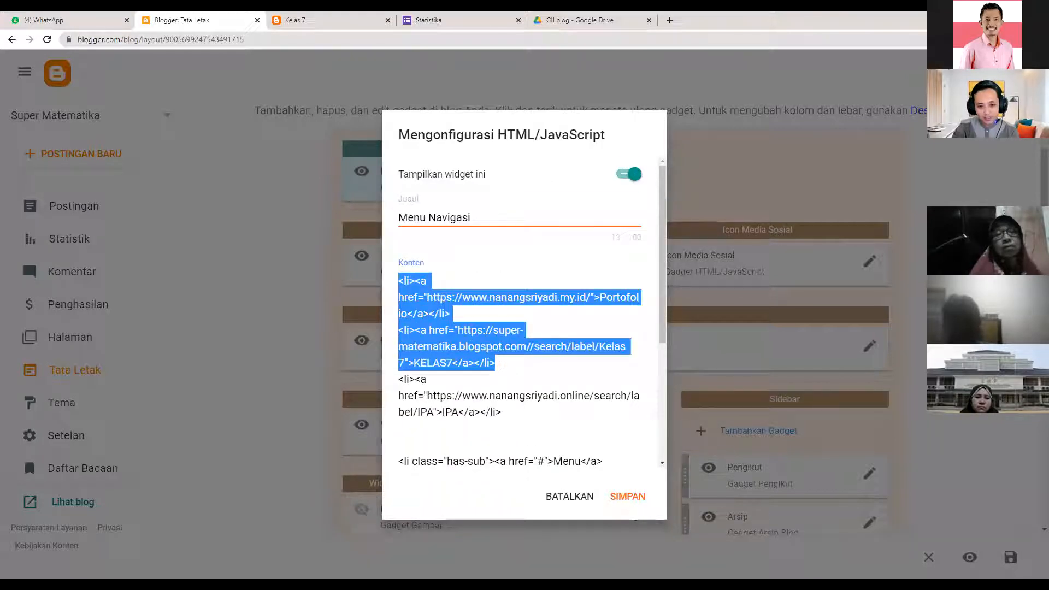
pyautogui.click(503, 365)
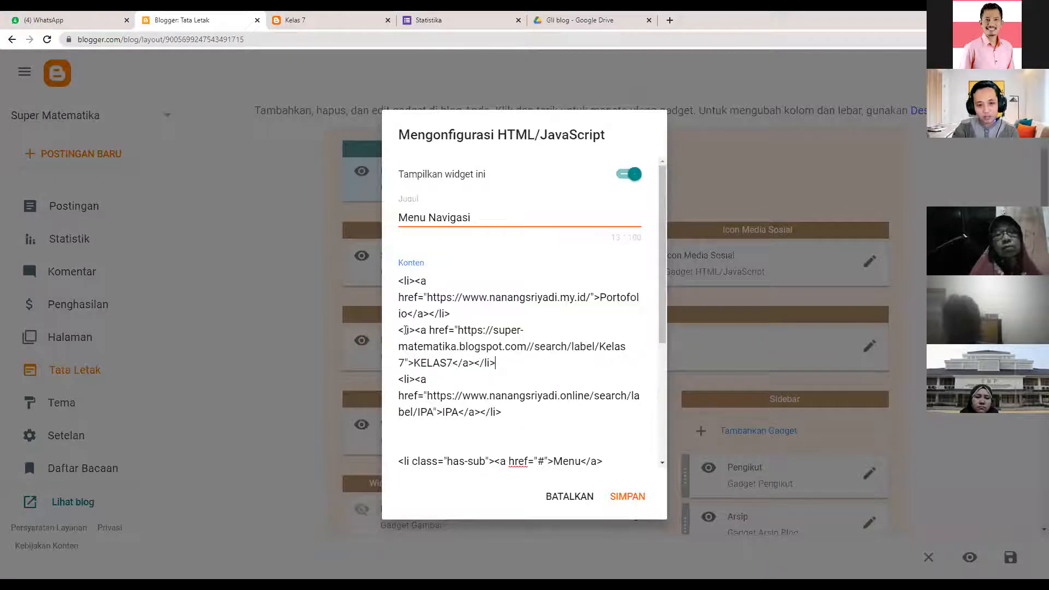
pyautogui.moveTo(400, 330); pyautogui.dragTo(501, 369)
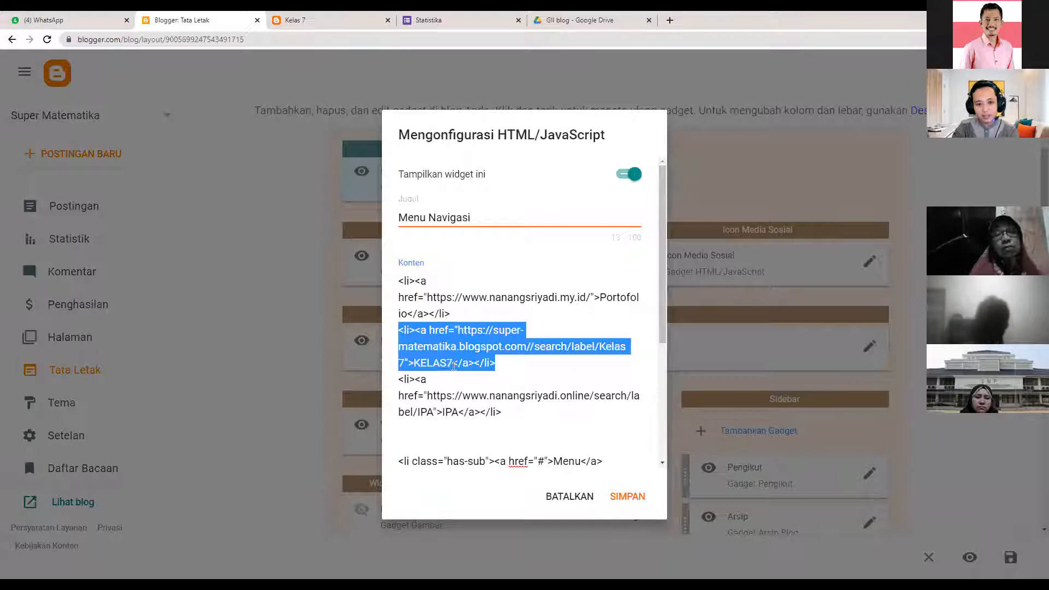
pyautogui.click(468, 369)
# - Duplicate the KELAS 7 line as a KELAS 8 item linking to the Kelas 8 label, and save
pyautogui.moveTo(399, 330); pyautogui.dragTo(508, 363)
pyautogui.hotkey('ctrl', 'c')
pyautogui.click(516, 365)
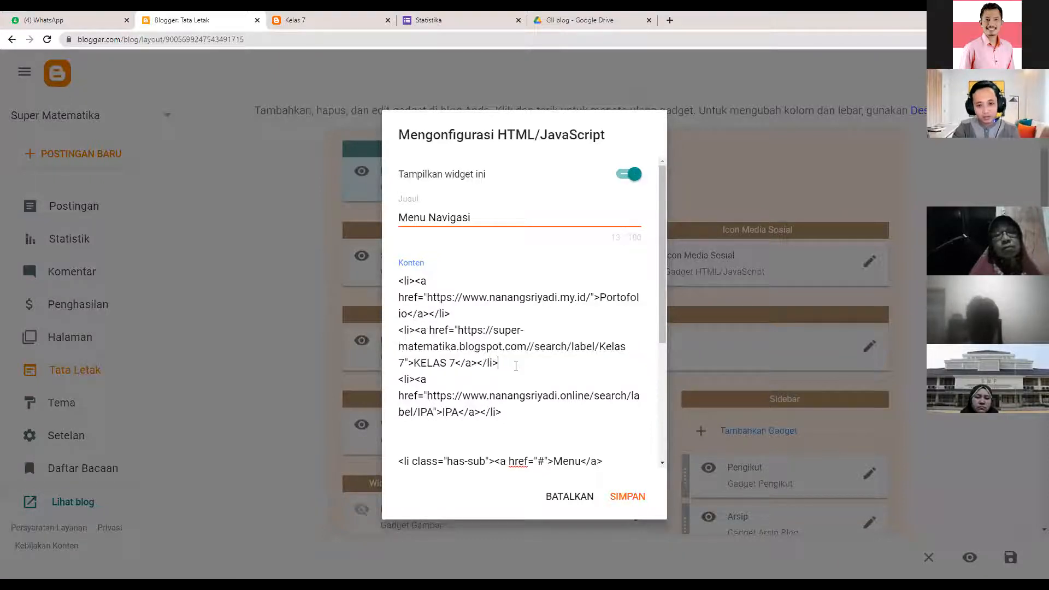
pyautogui.press('Return')
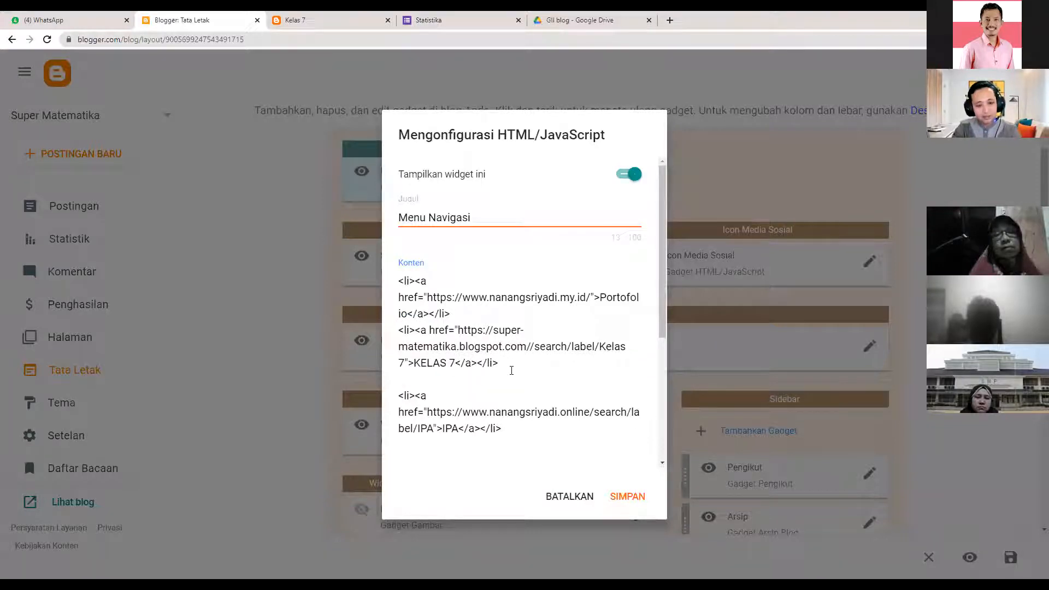
pyautogui.hotkey('ctrl', 'v')
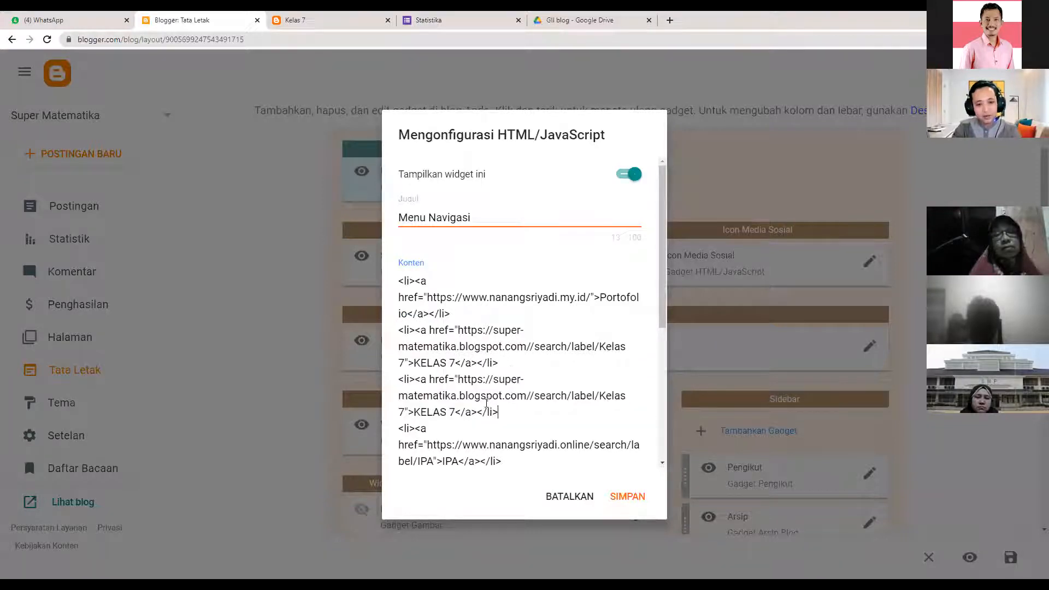
pyautogui.click(455, 414)
pyautogui.press('BackSpace')
pyautogui.write('8')
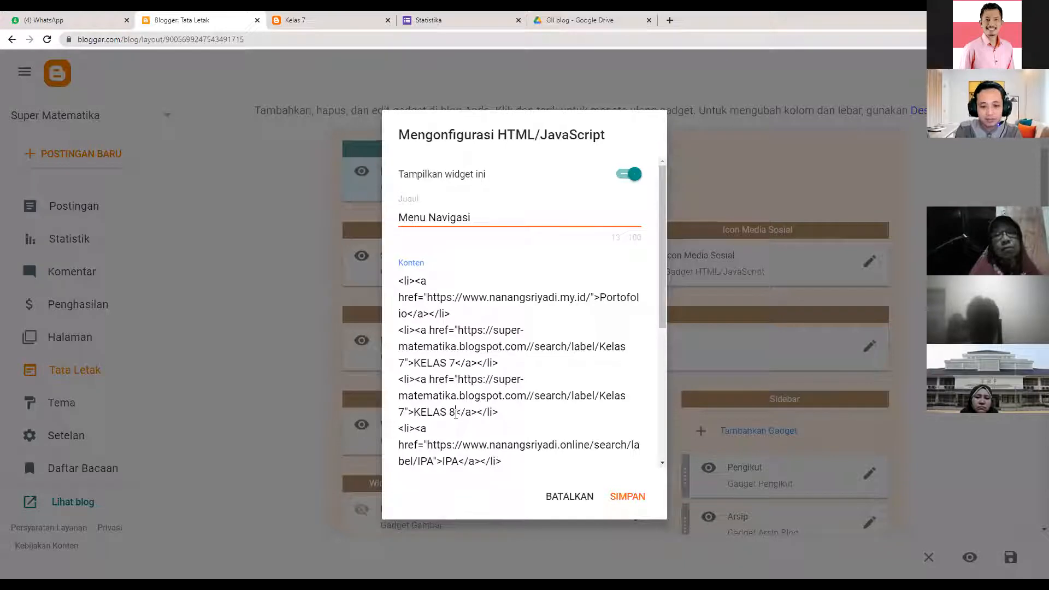
pyautogui.click(405, 412)
pyautogui.press('BackSpace')
pyautogui.write('8')
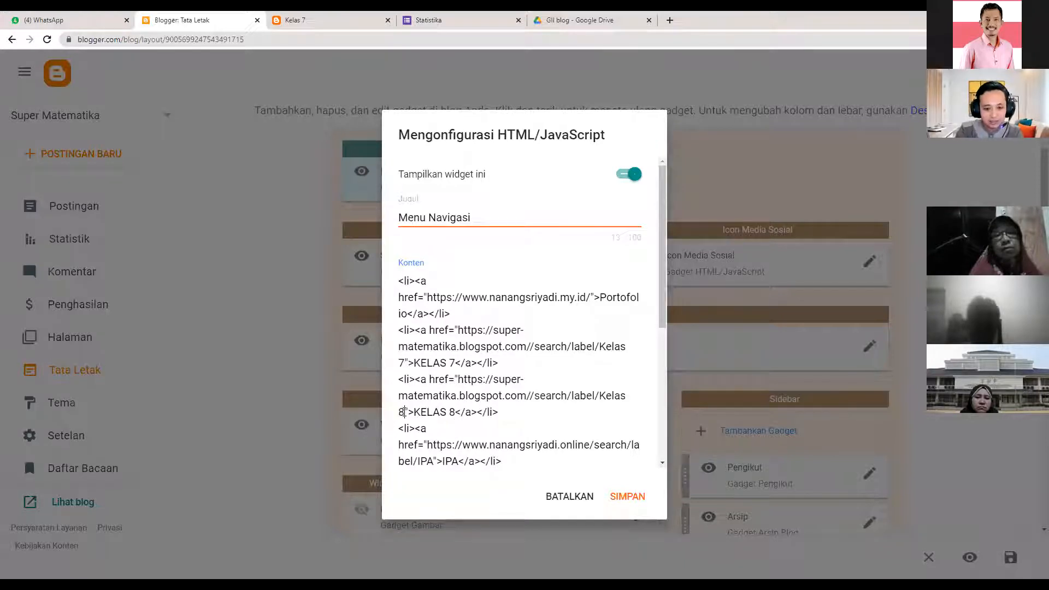
pyautogui.click(627, 496)
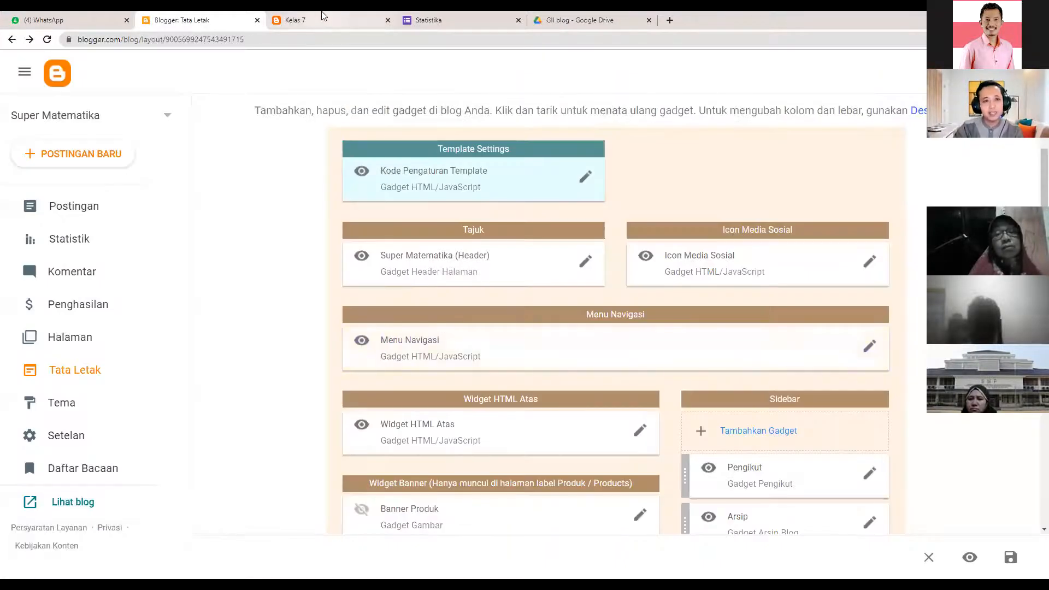
# - Reload the live blog to show the KELAS 7 and KELAS 8 menu items, then open BERANDA
pyautogui.click(322, 18)
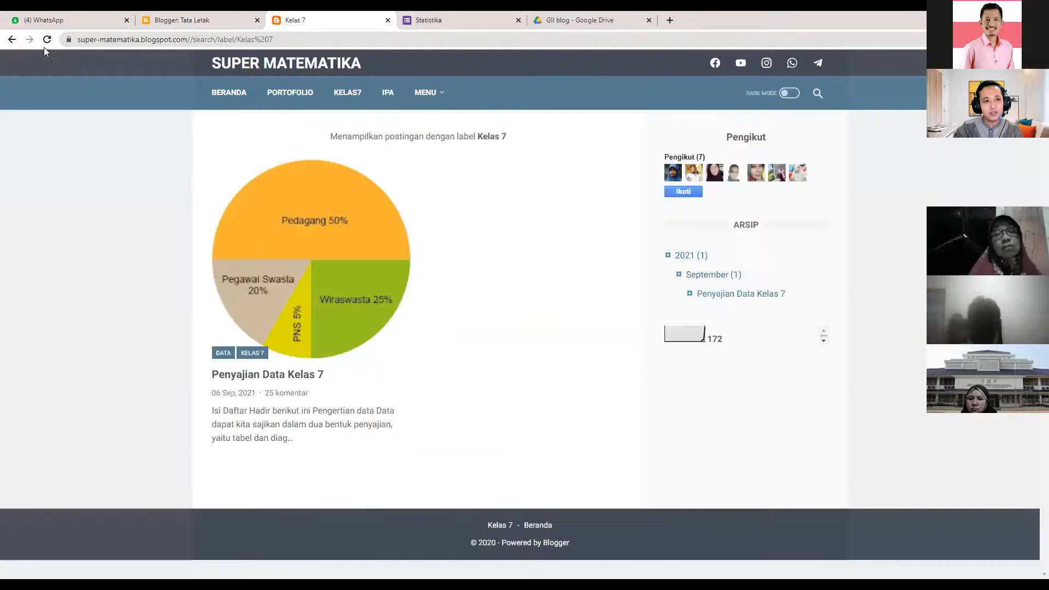
pyautogui.click(47, 40)
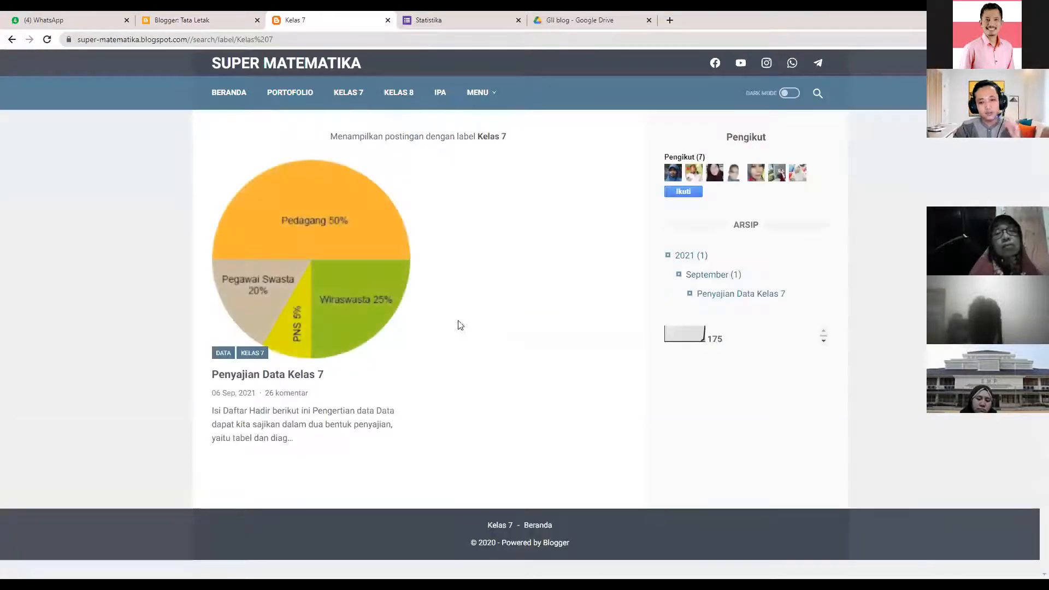
pyautogui.click(229, 97)
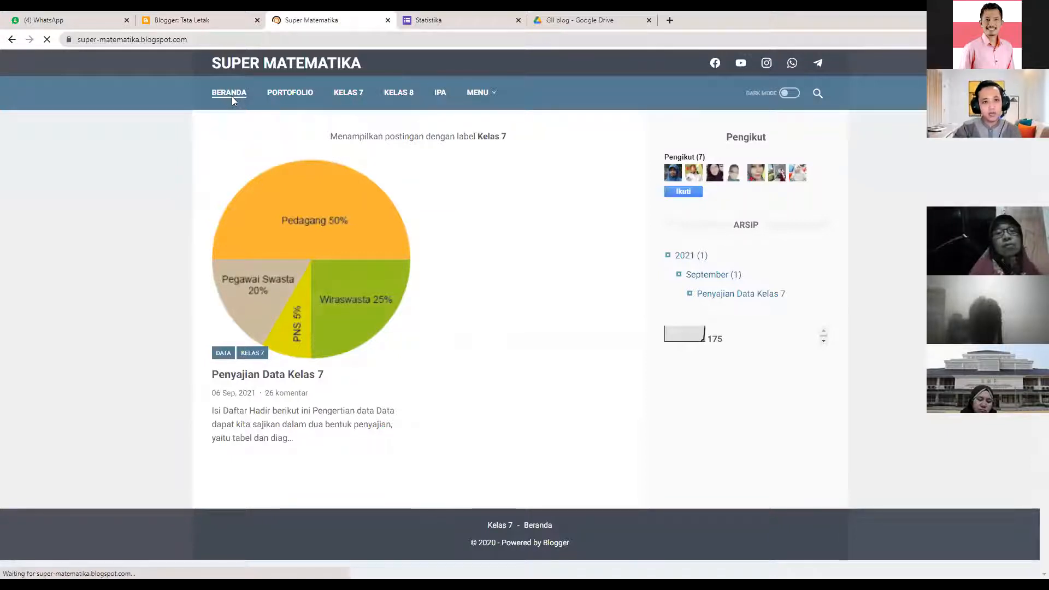
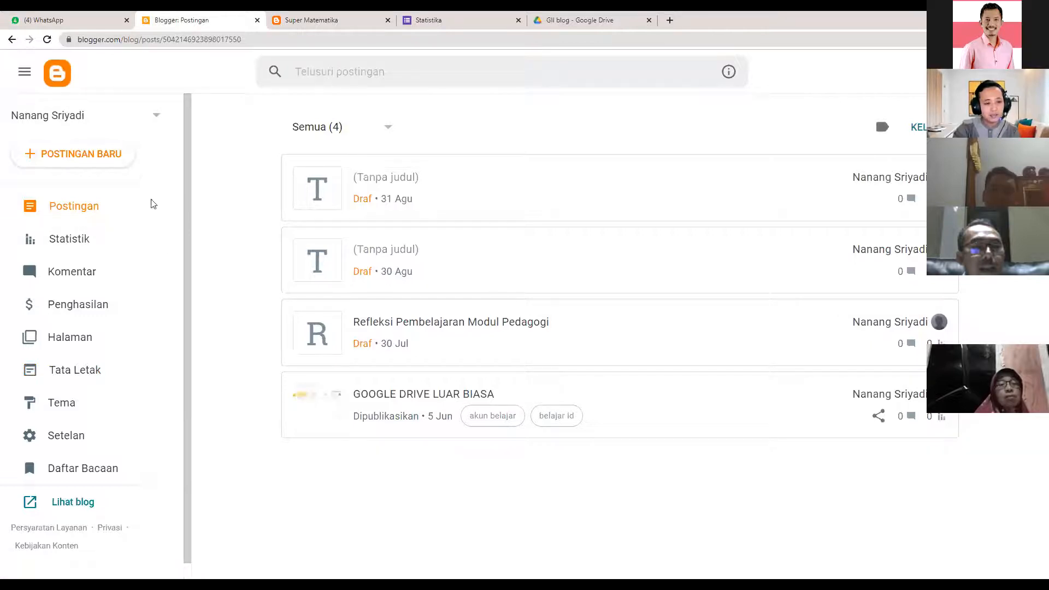
# - Open the Tema page to see the current Soho Dark theme
pyautogui.click(99, 404)
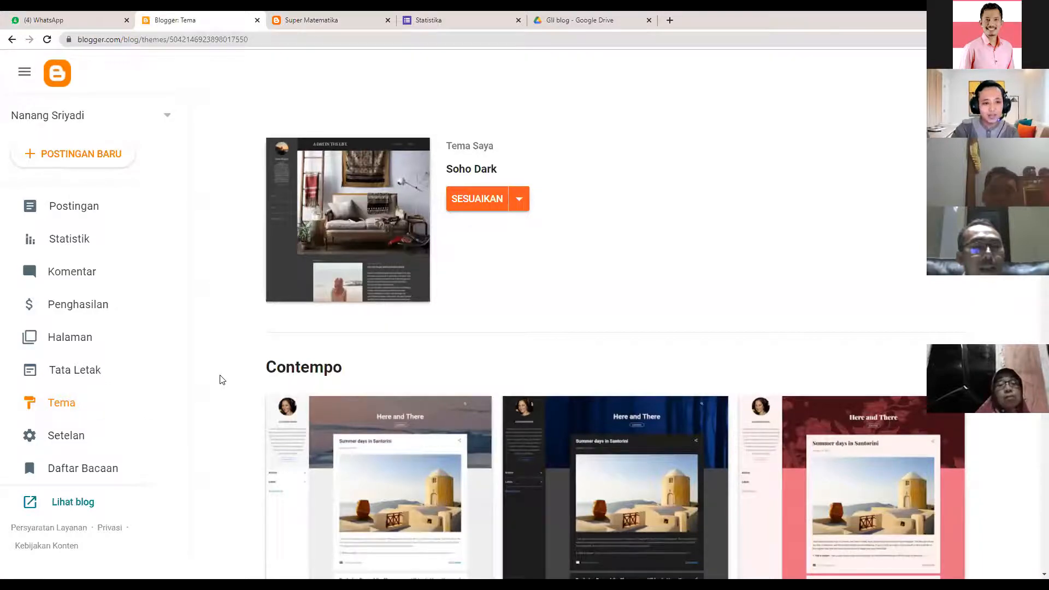
# - Reload the Tema page and choose Pulihkan from the current theme's options menu
pyautogui.click(68, 404)
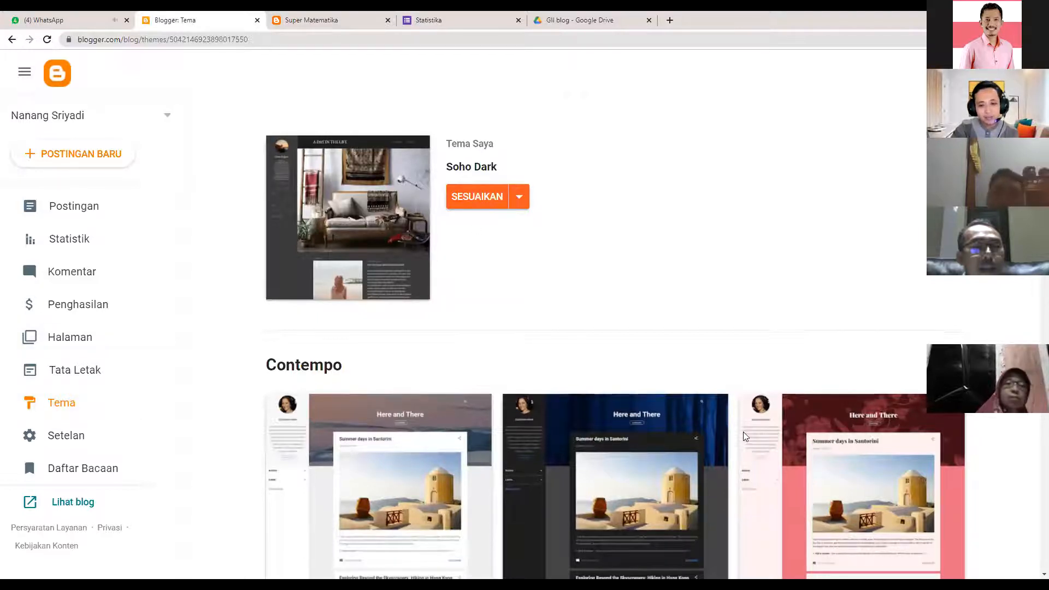
pyautogui.scroll(-5, 743, 432)
pyautogui.scroll(5, 735, 407)
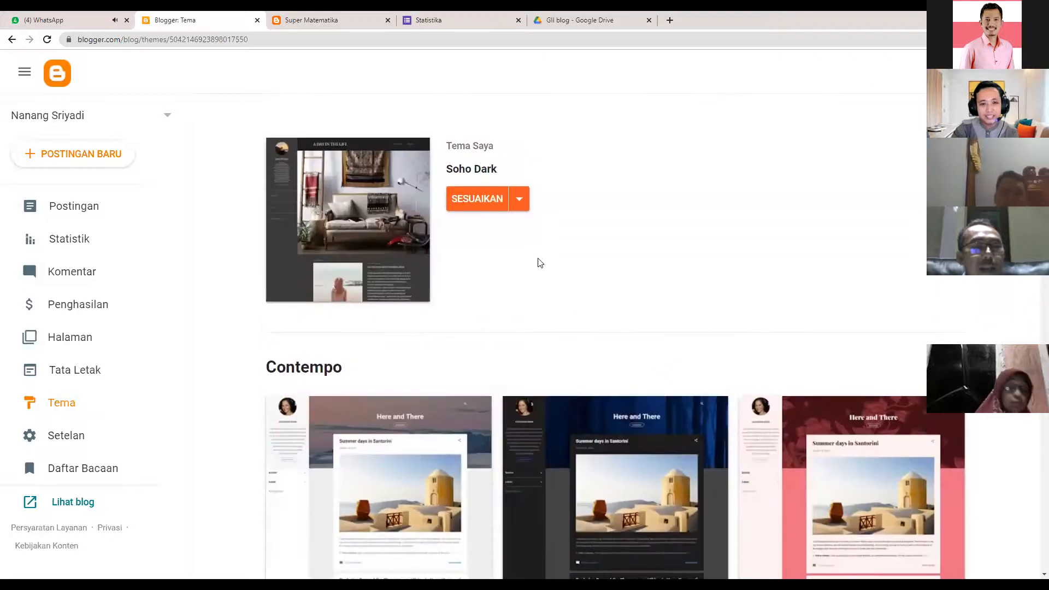
pyautogui.click(517, 203)
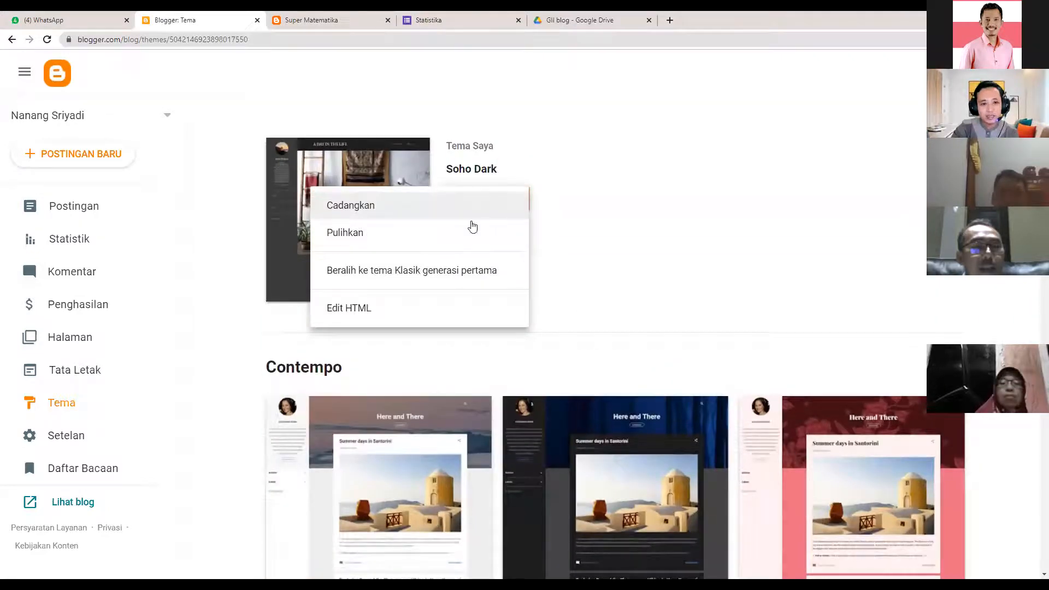
pyautogui.click(333, 233)
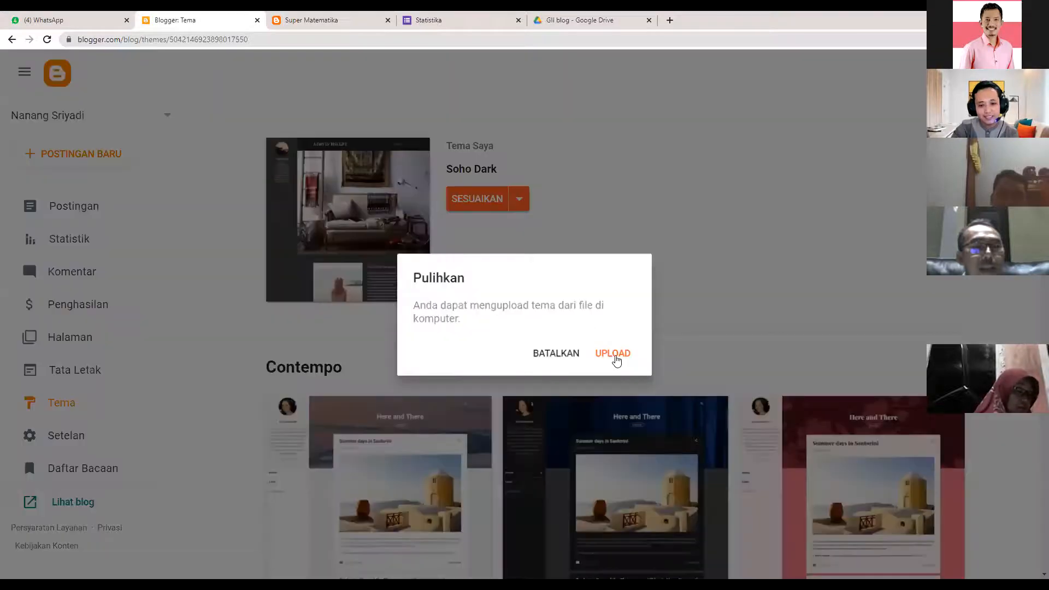
# - Upload Template Latihan Guru Inovatif Indonesia.xml from Downloads as the blog's theme
pyautogui.click(614, 355)
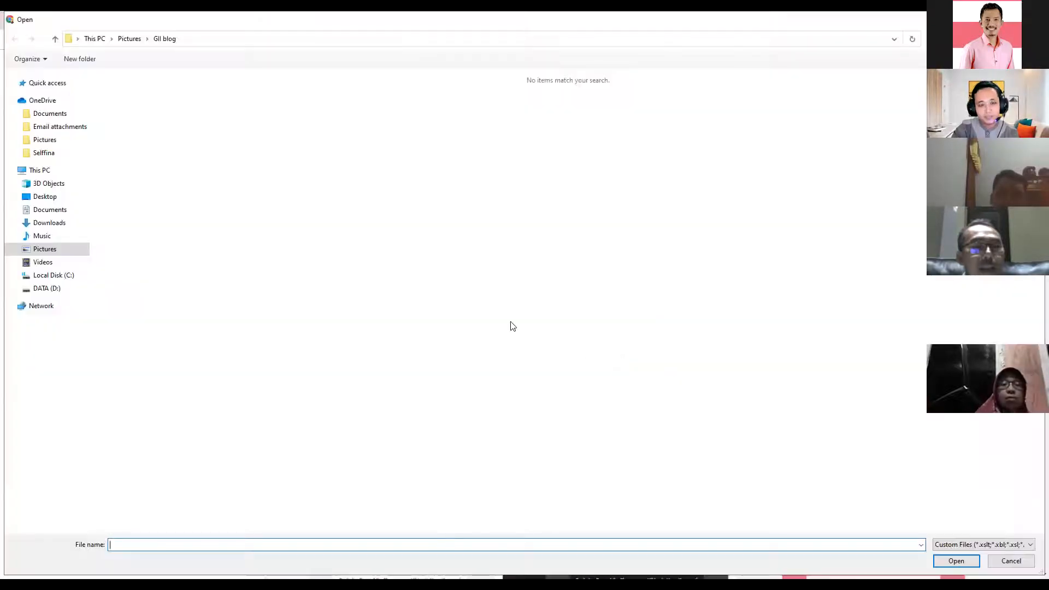
pyautogui.click(44, 223)
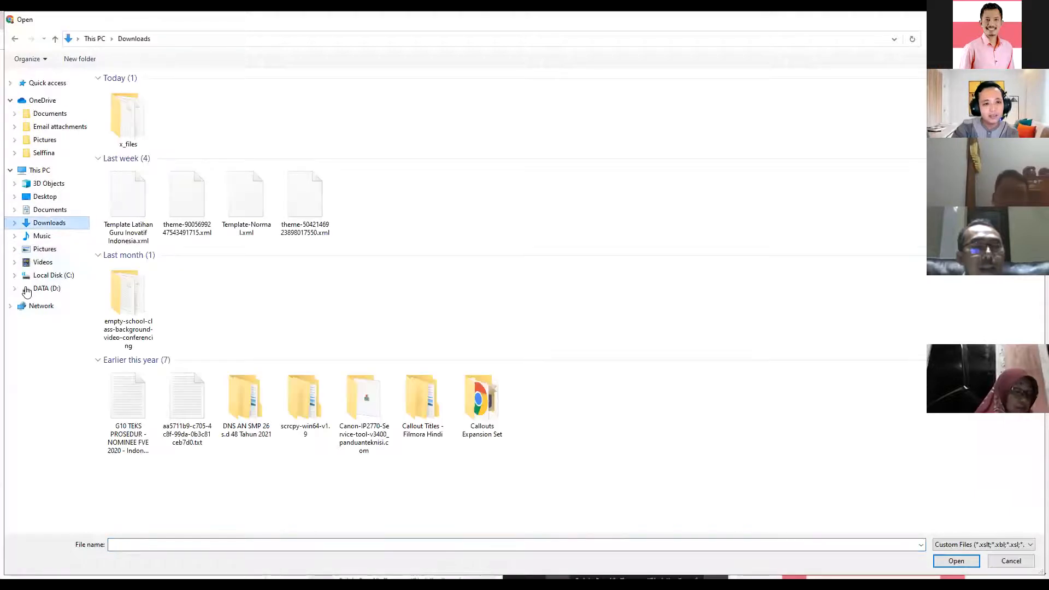
pyautogui.click(125, 213)
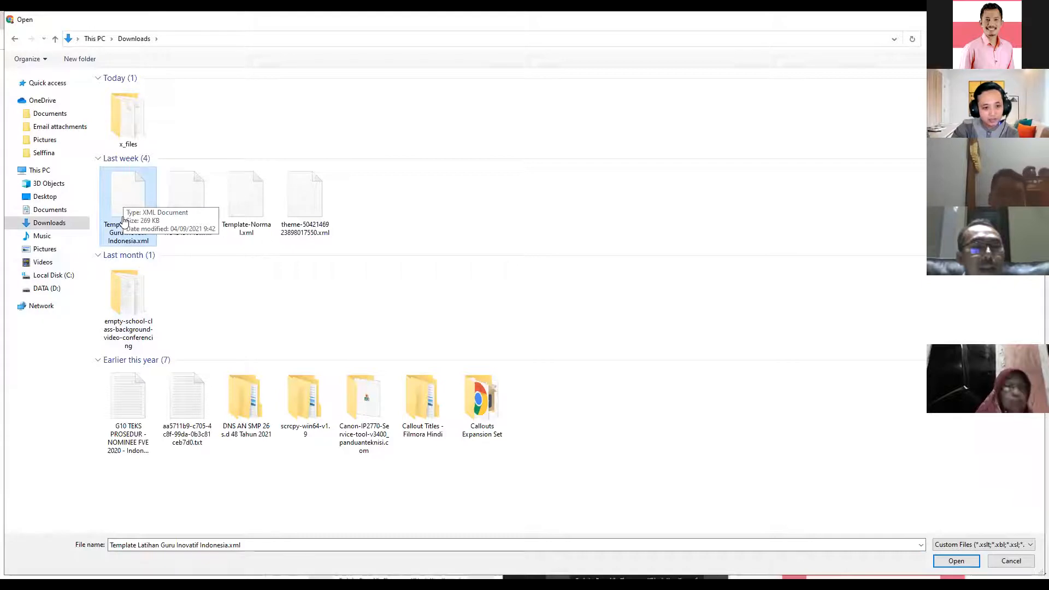
pyautogui.doubleClick(123, 217)
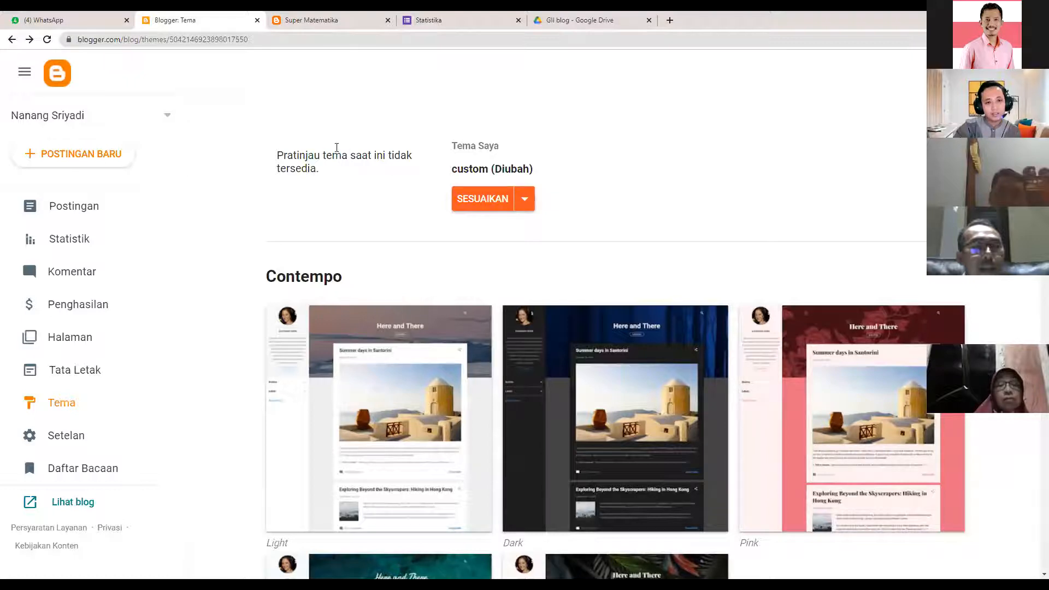
# - Open the live blog via Lihat blog to view the uploaded template
pyautogui.moveTo(276, 153); pyautogui.dragTo(350, 185)
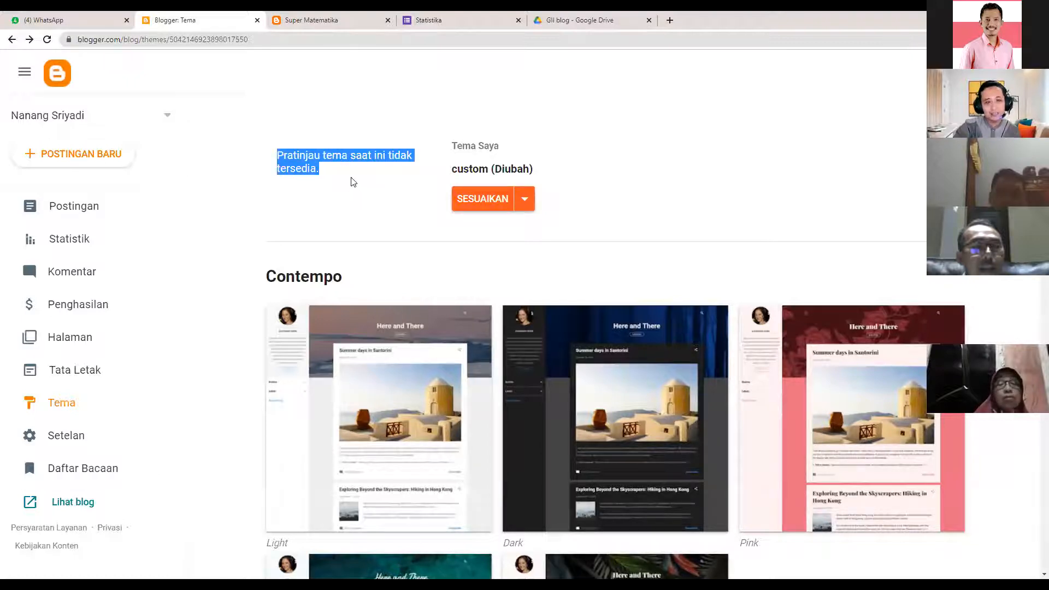
pyautogui.click(353, 182)
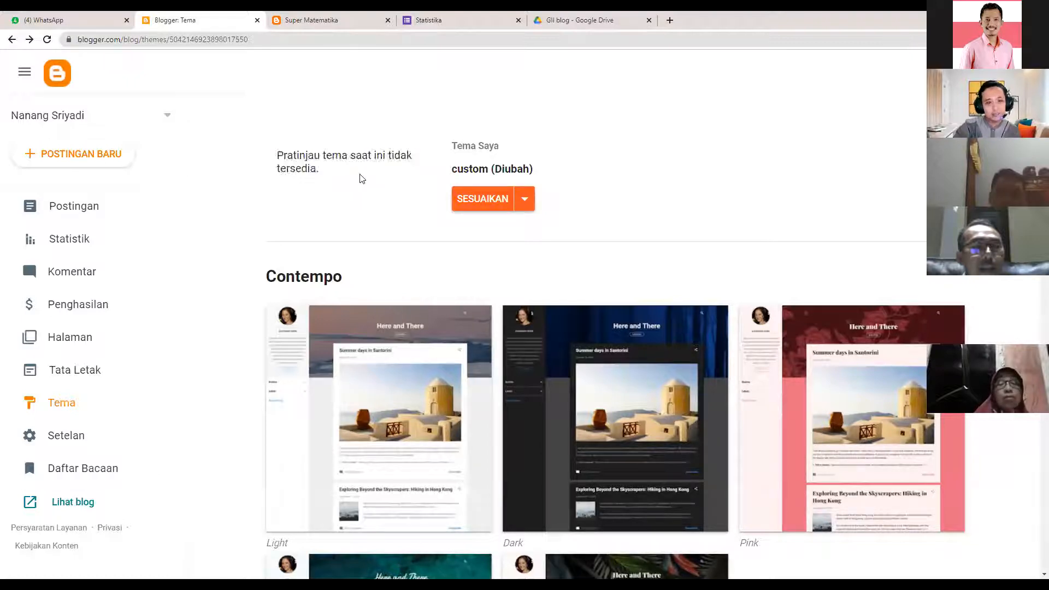
pyautogui.click(80, 504)
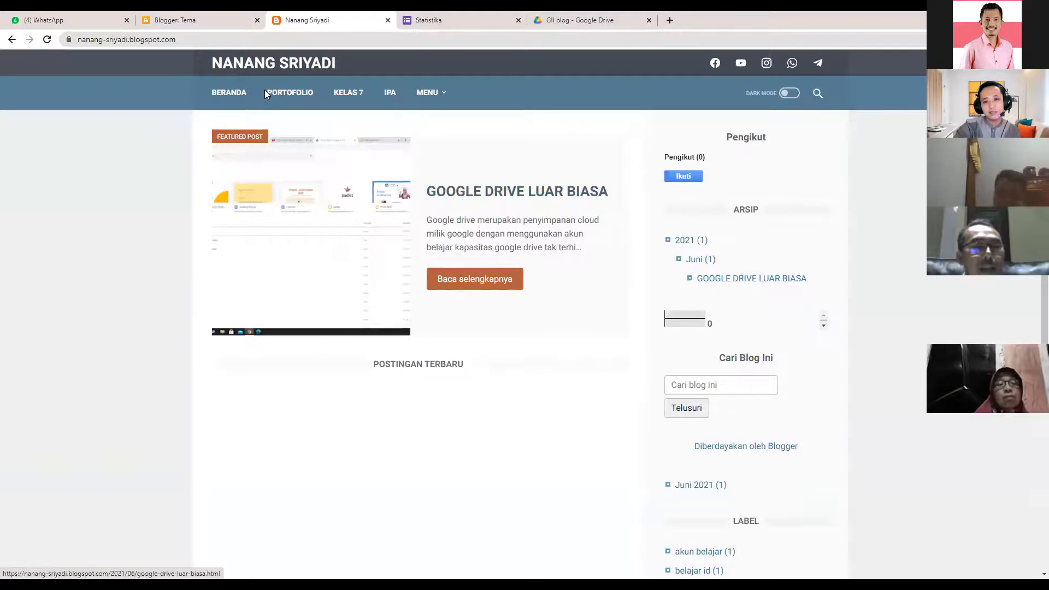
# - Back on the Tema page, scroll to check that custom (Diubah) is the current theme
pyautogui.scroll(-3, 626, 400)
pyautogui.scroll(3, 290, 72)
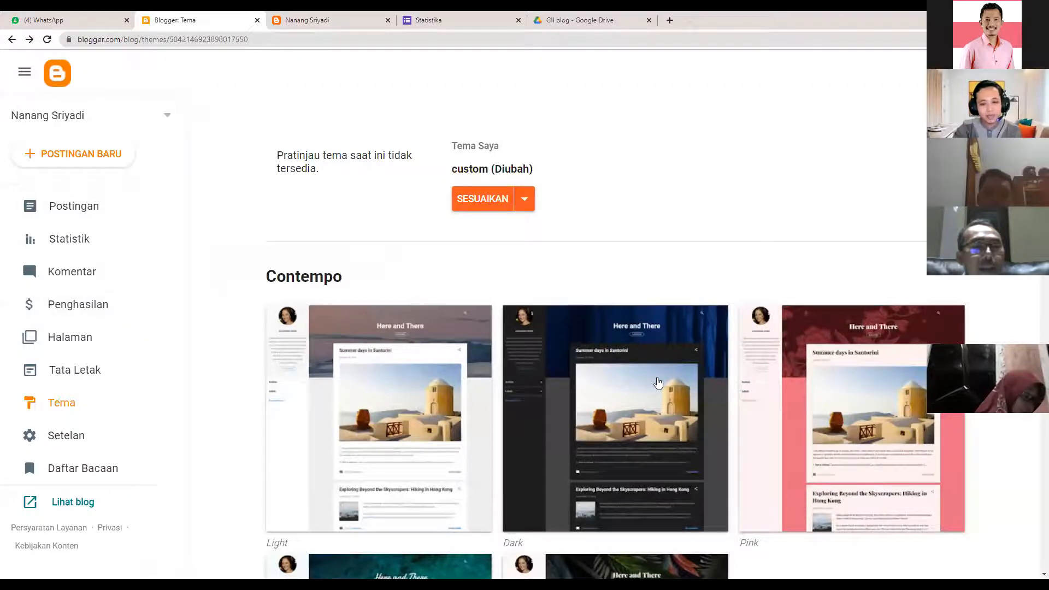
# - Scroll down to the Notable section, preview Antique, and apply it with TERAPKAN
pyautogui.scroll(-3, 659, 382)
pyautogui.scroll(-5, 658, 382)
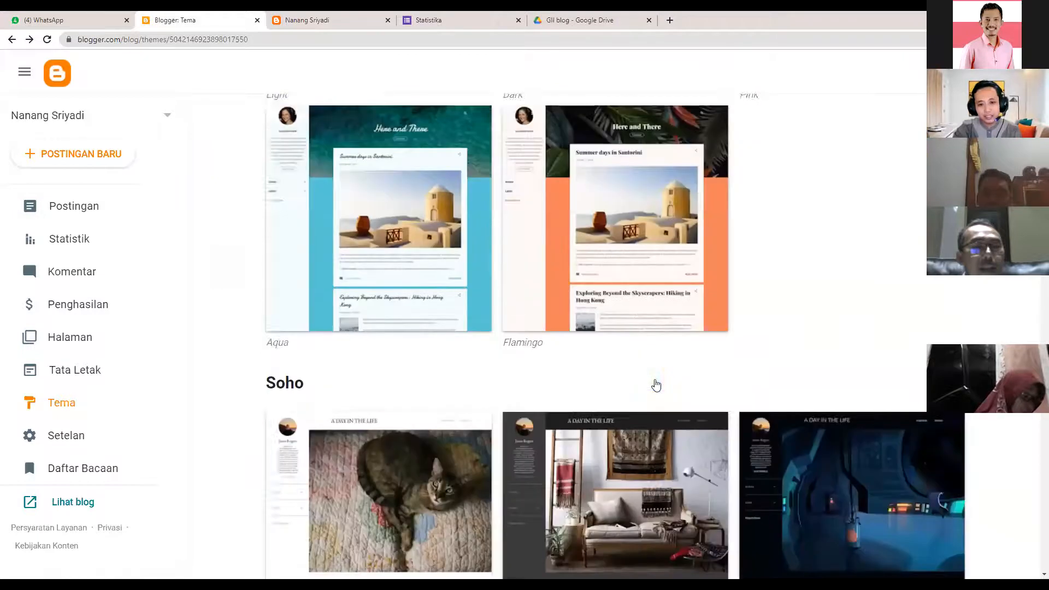
pyautogui.scroll(-9, 656, 385)
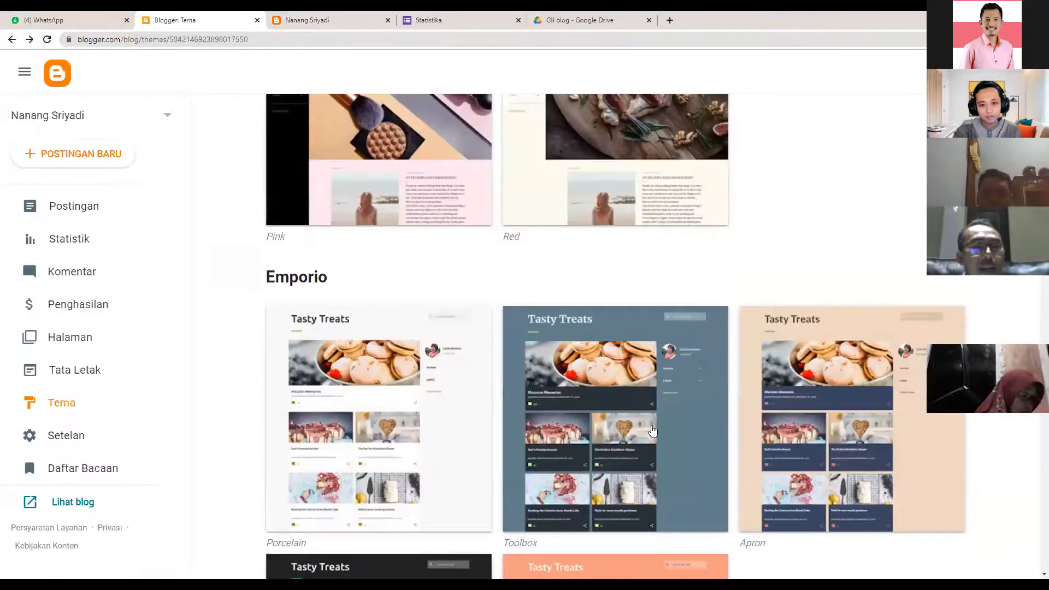
pyautogui.scroll(-13, 623, 339)
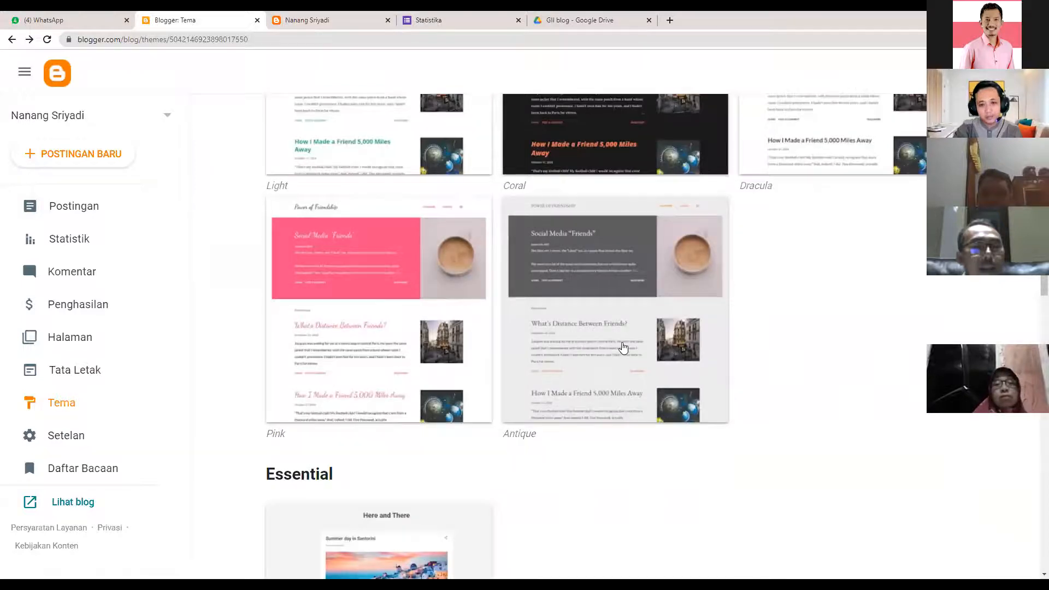
pyautogui.click(620, 339)
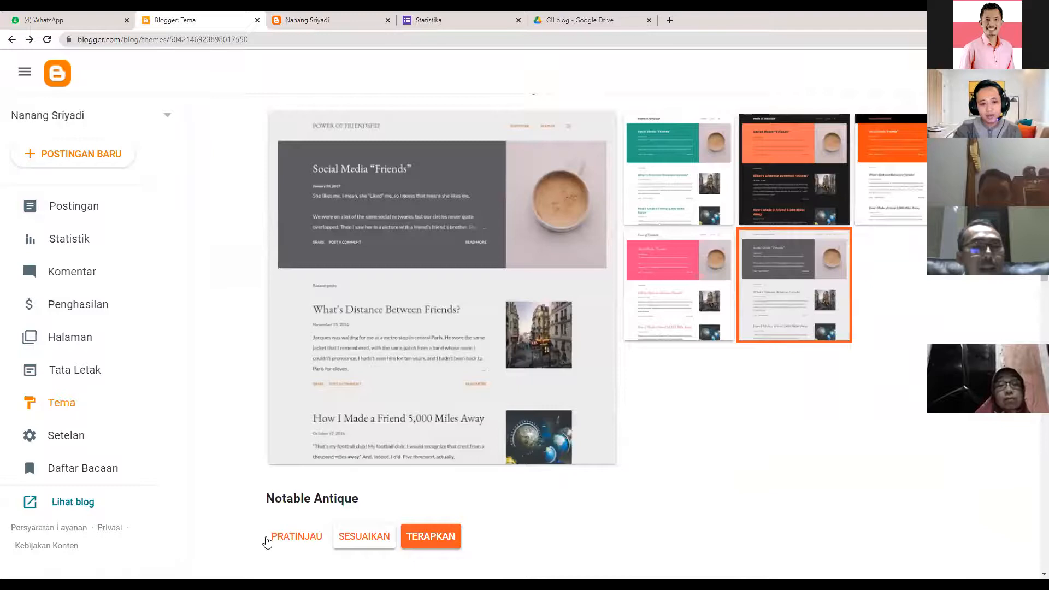
pyautogui.click(431, 538)
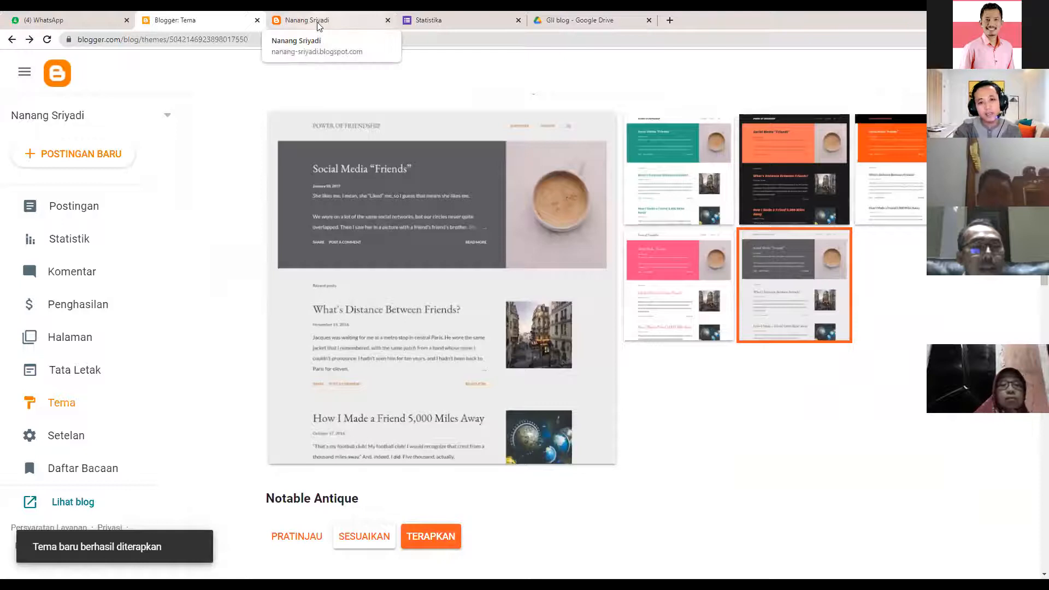
# - On the live blog, expand the Arsip and Label sidebar sections, then return to the Tema tab
pyautogui.hotkey('ctrl', 'Tab')
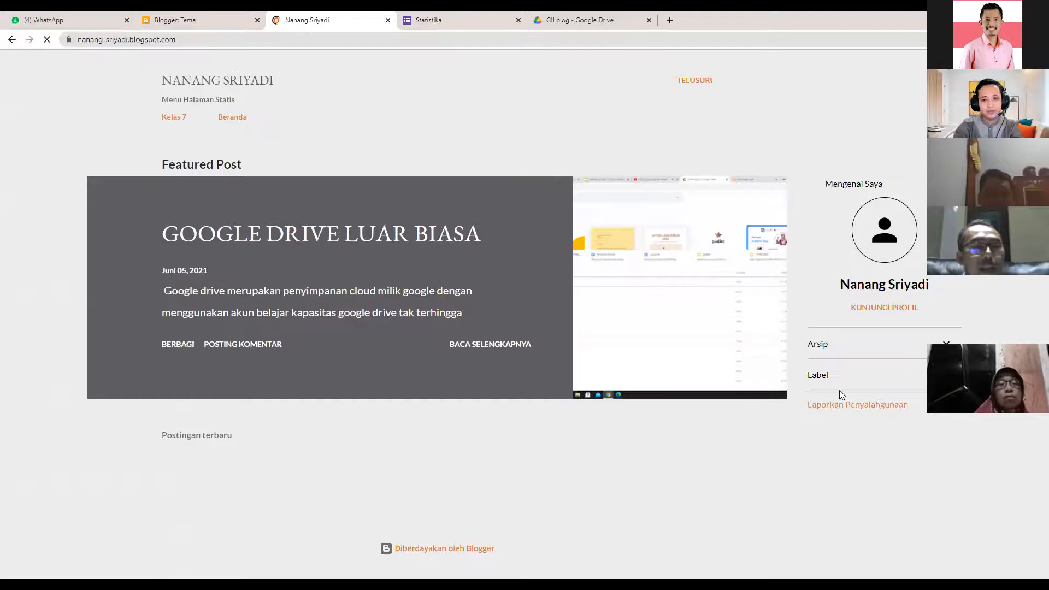
pyautogui.click(946, 345)
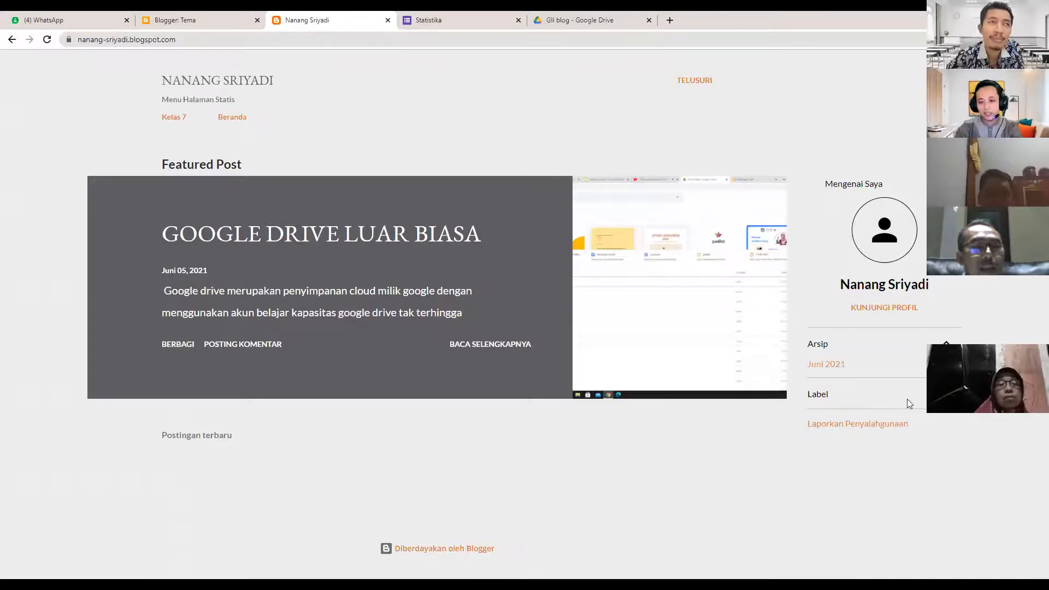
pyautogui.click(946, 394)
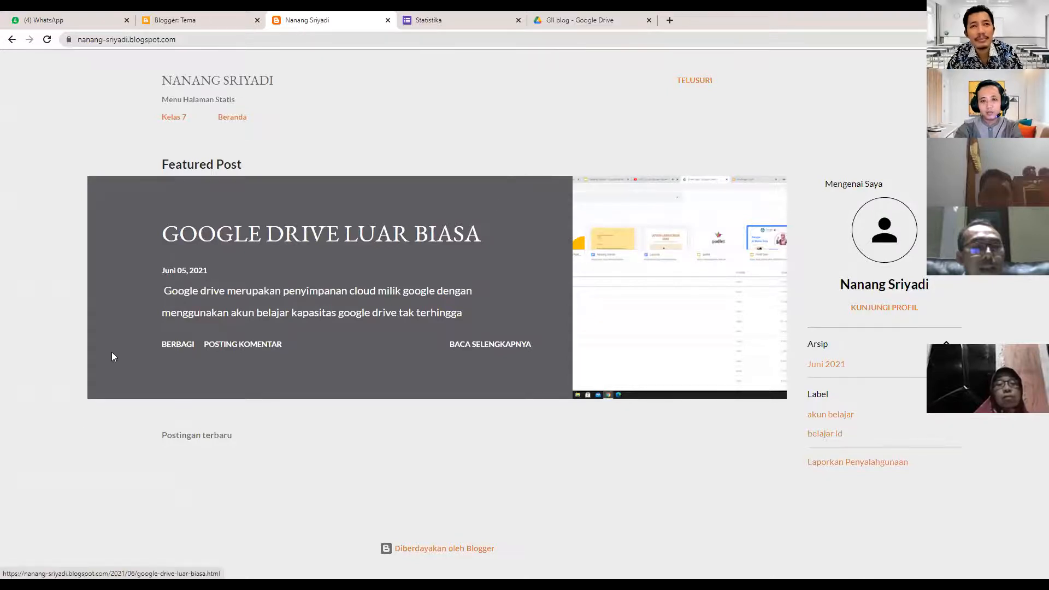
pyautogui.click(175, 19)
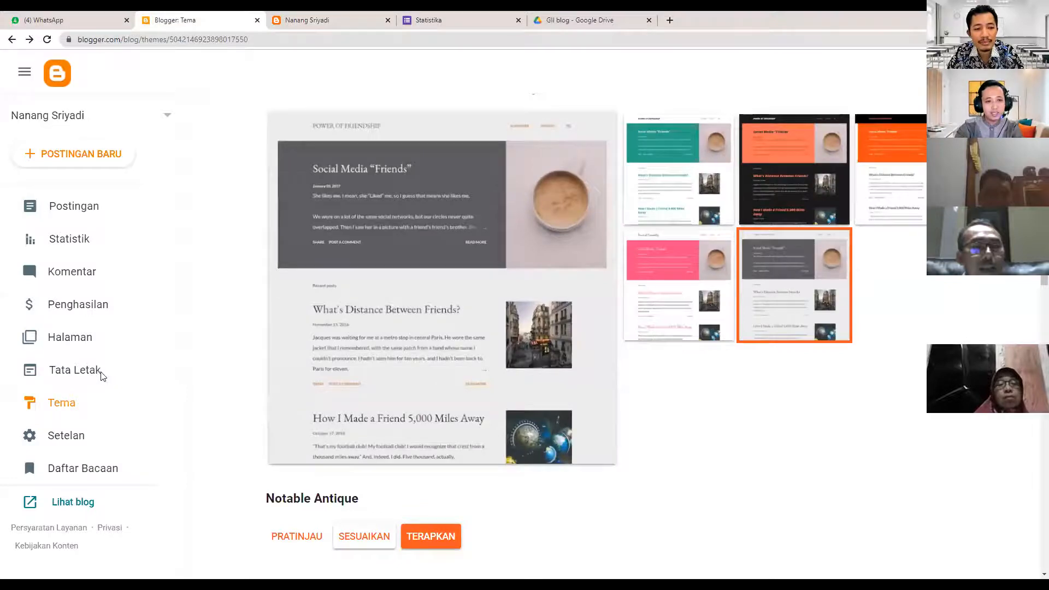
# - In Tata Letak, open the Menu Halaman Statis gadget's Konfigurasikan Daftar Halaman settings
pyautogui.click(102, 376)
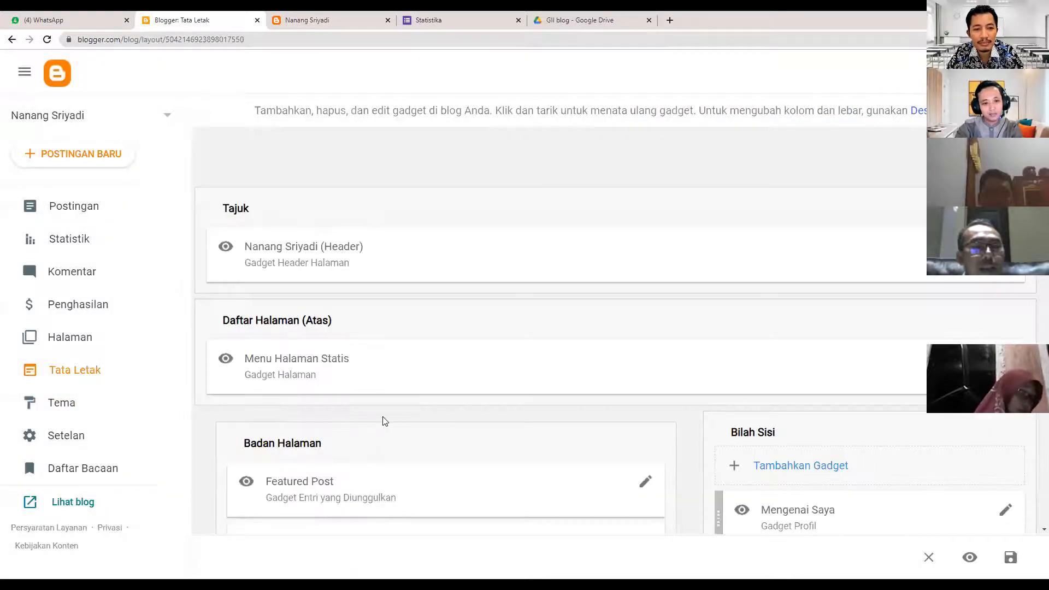
pyautogui.scroll(-2, 292, 402)
pyautogui.scroll(-1, 236, 275)
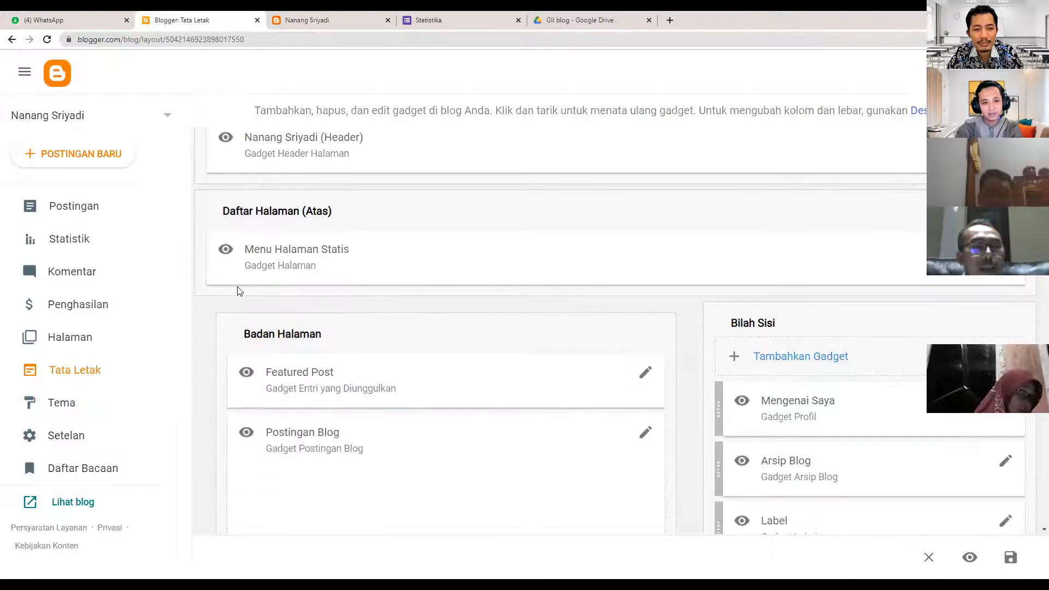
pyautogui.scroll(-4, 398, 389)
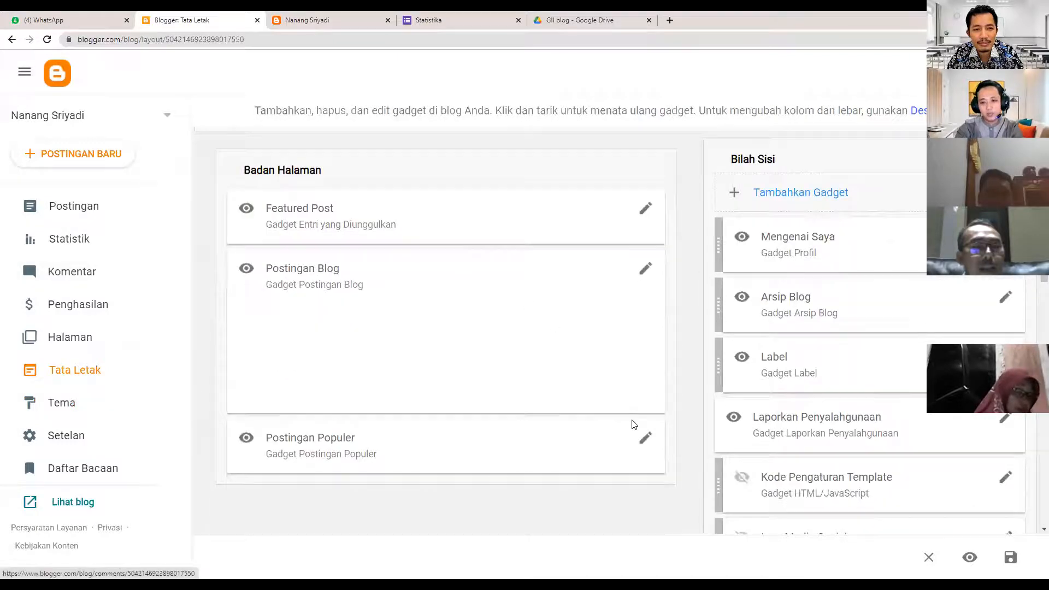
pyautogui.scroll(-5, 632, 415)
pyautogui.scroll(3, 380, 208)
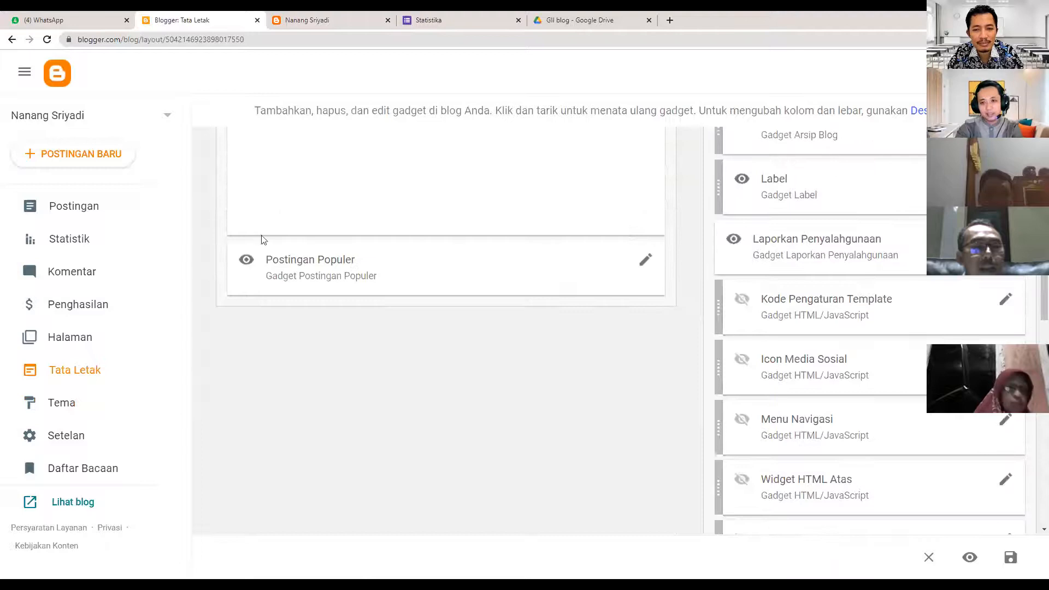
pyautogui.scroll(8, 281, 363)
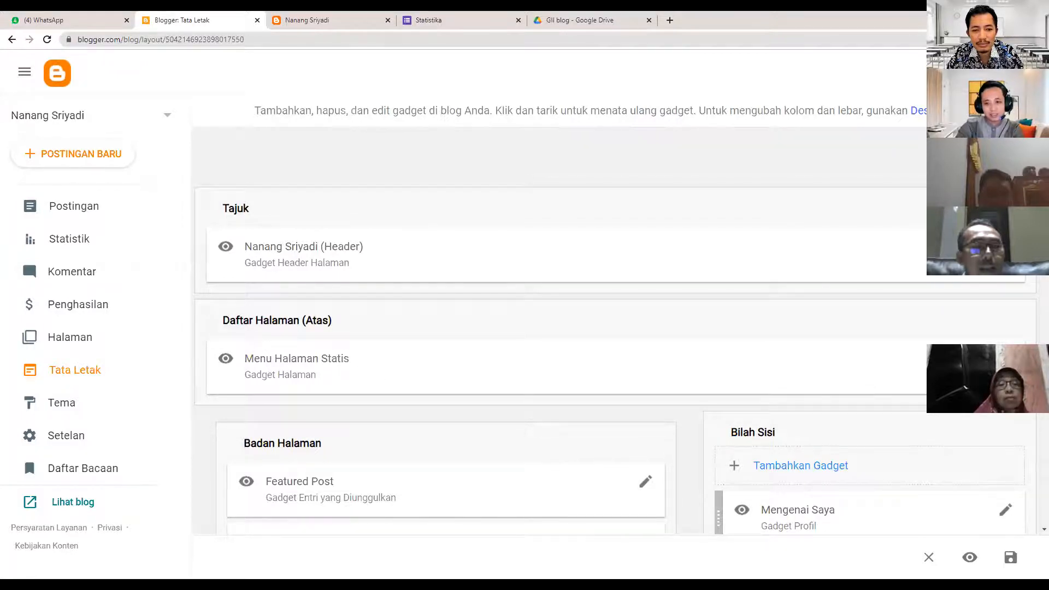
pyautogui.click(583, 387)
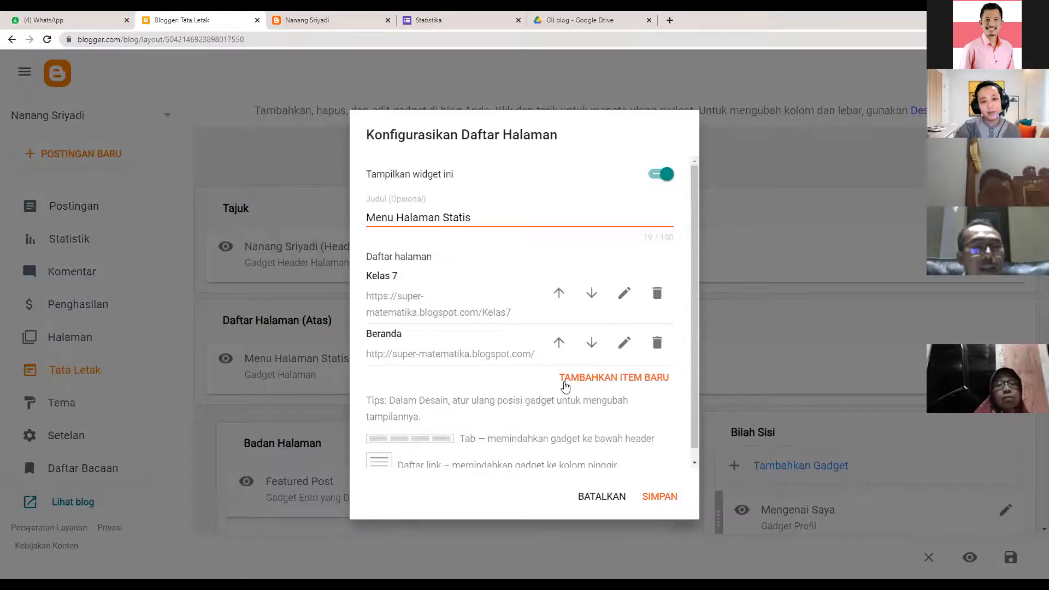
# - Add a page-list item, typing 'kelas 8' and picking the home-address suggestion, then save the gadget
pyautogui.click(574, 381)
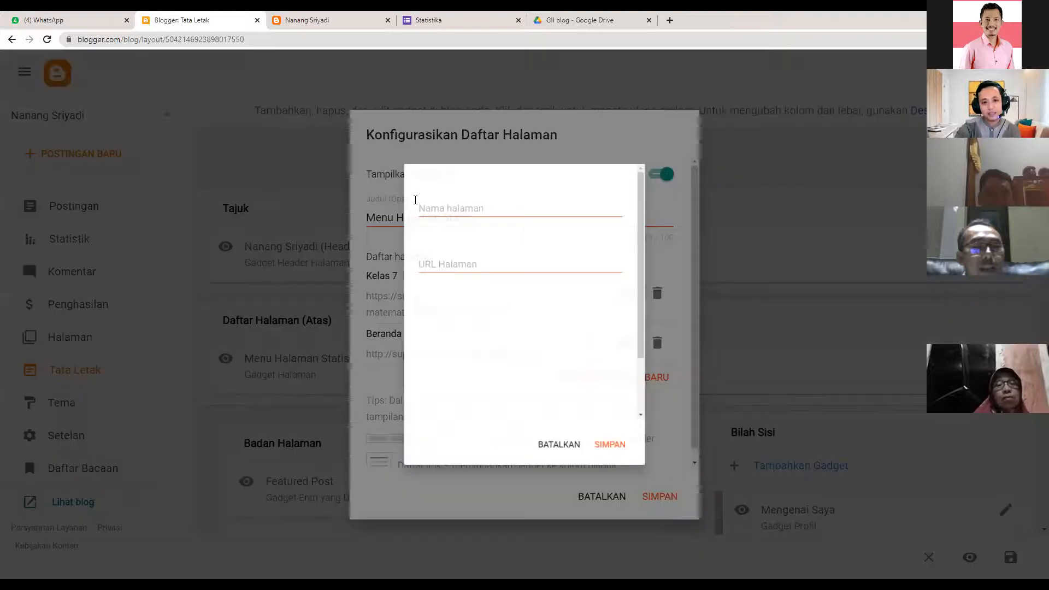
pyautogui.click(429, 191)
pyautogui.write('kelas 8')
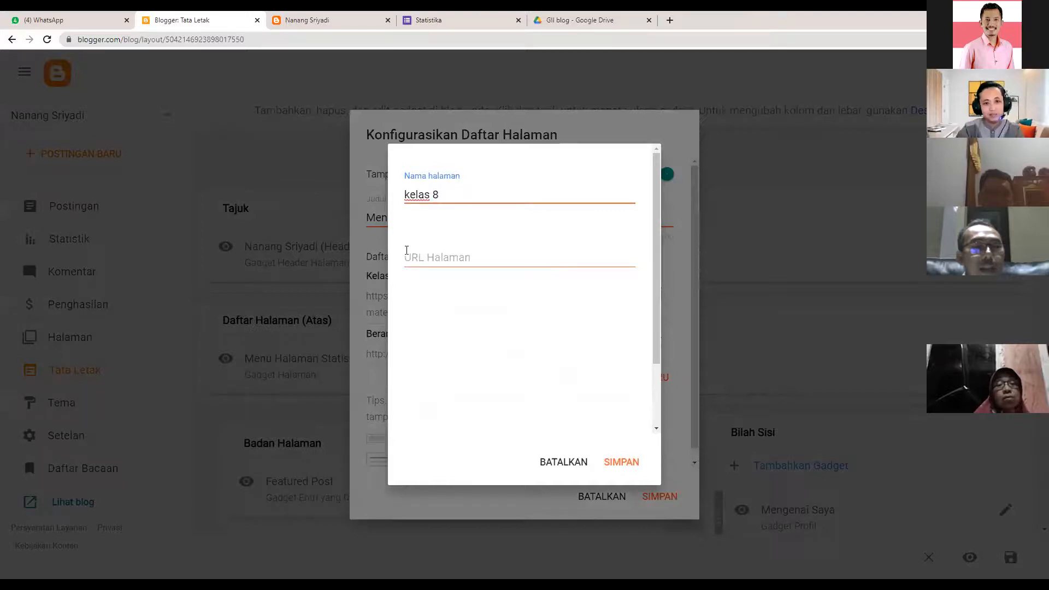
pyautogui.click(407, 254)
pyautogui.click(477, 296)
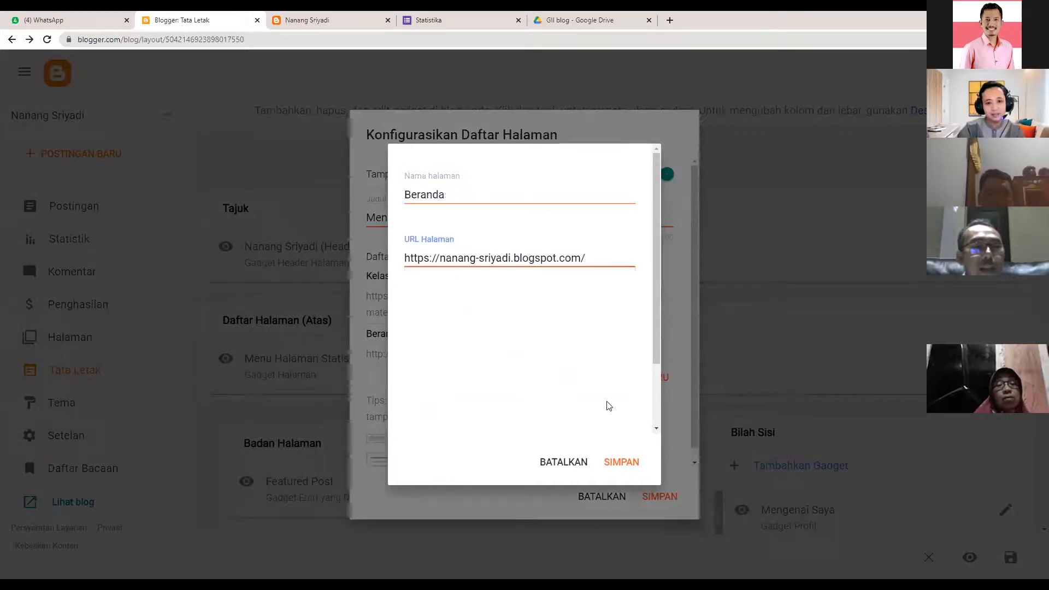
pyautogui.click(626, 464)
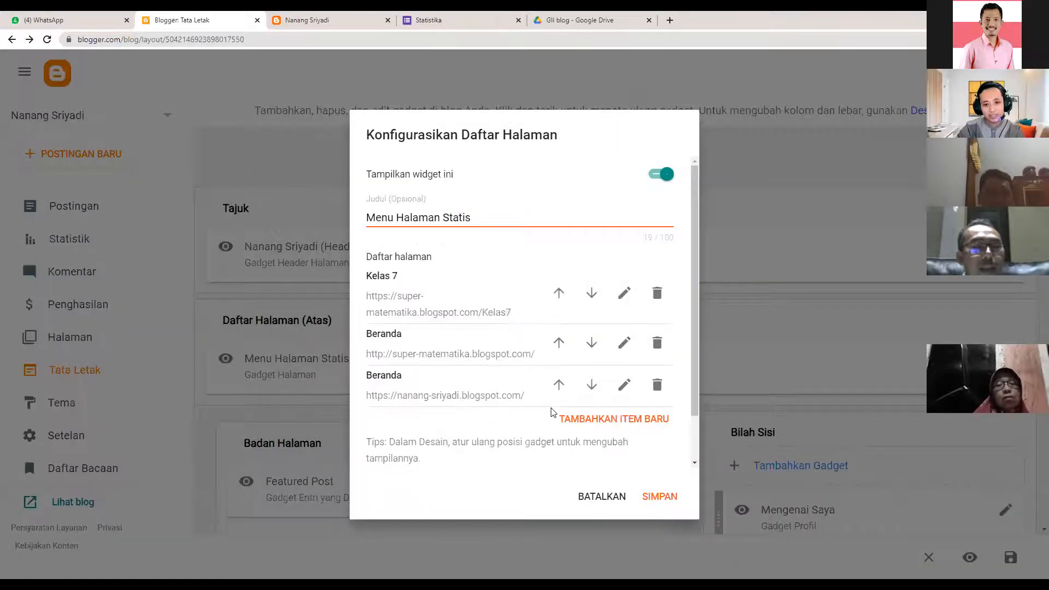
pyautogui.scroll(-1, 512, 425)
pyautogui.scroll(1, 613, 389)
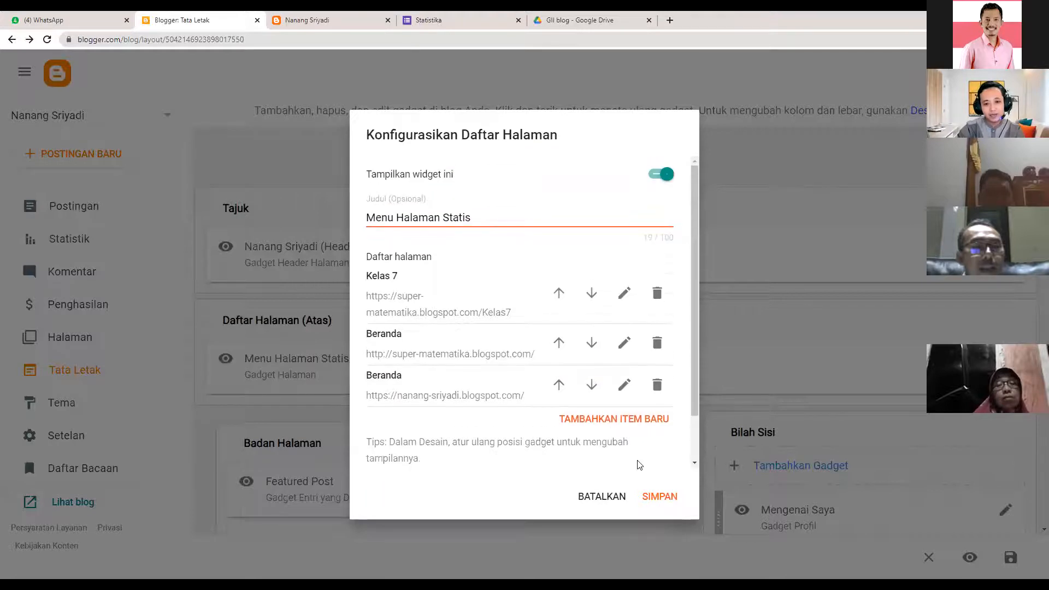
pyautogui.click(648, 498)
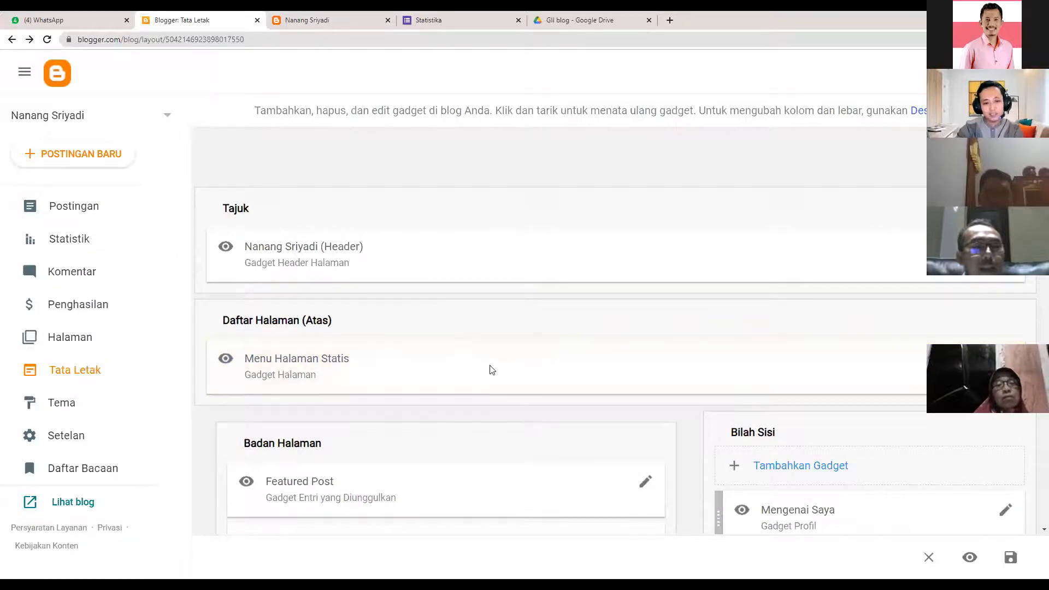
# - Switch to the live blog tab and reload it to see the updated menu
pyautogui.scroll(-3, 547, 371)
pyautogui.scroll(-3, 548, 365)
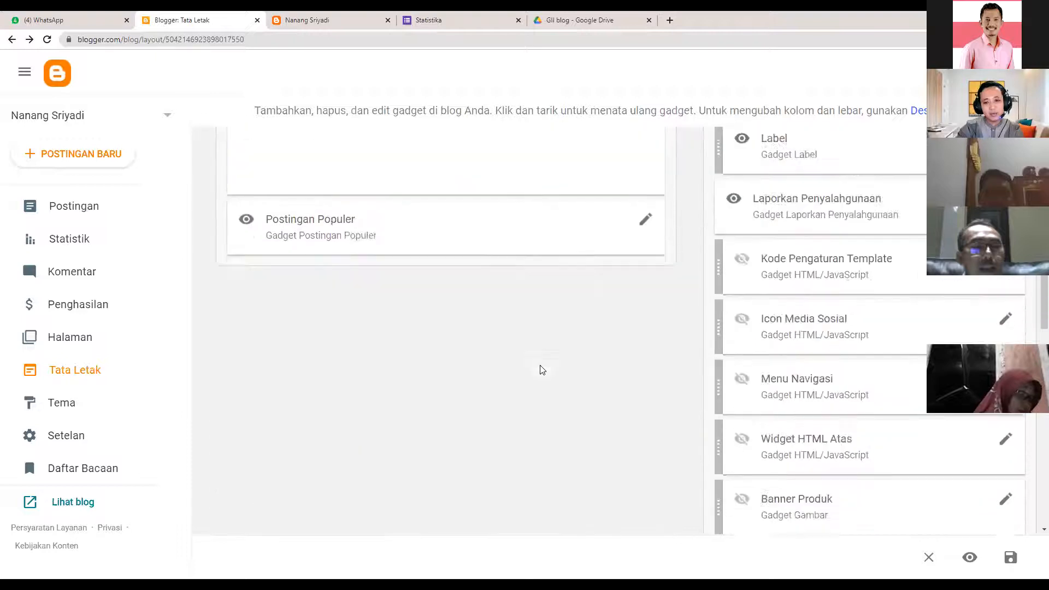
pyautogui.scroll(4, 492, 355)
pyautogui.scroll(2, 285, 298)
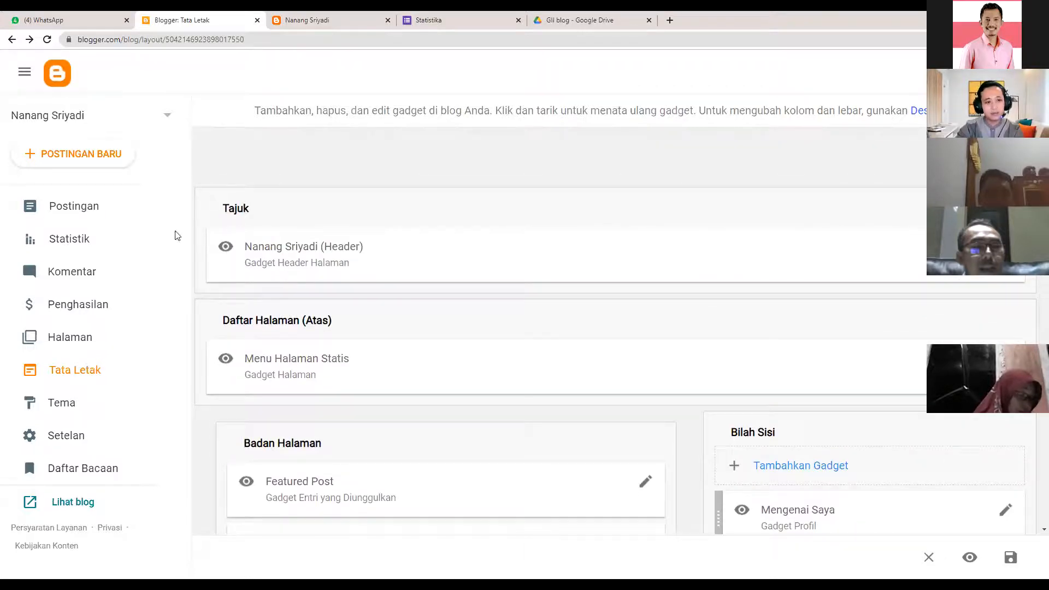
pyautogui.click(310, 19)
pyautogui.click(47, 39)
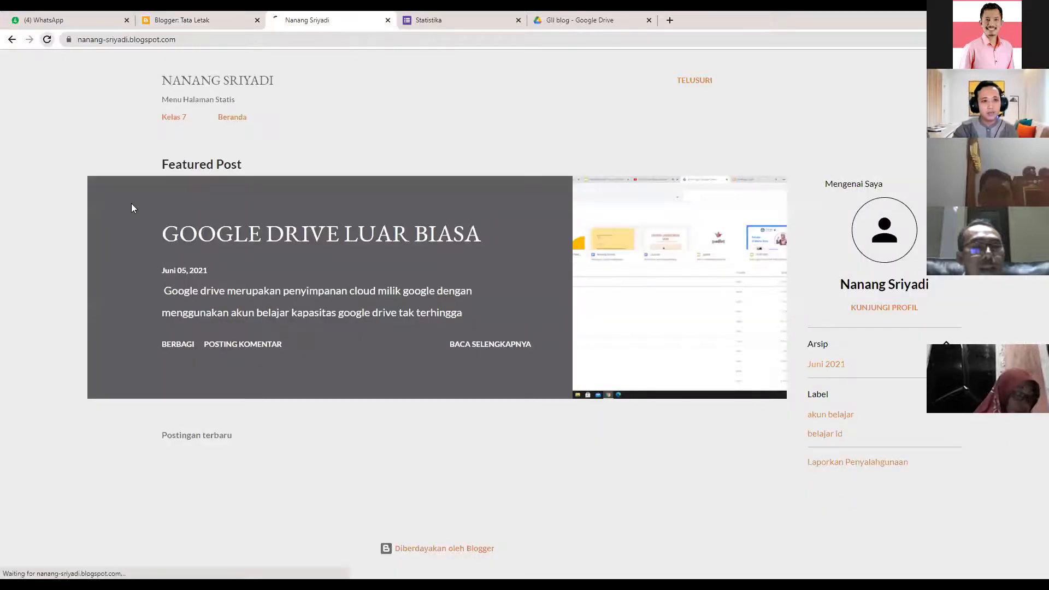
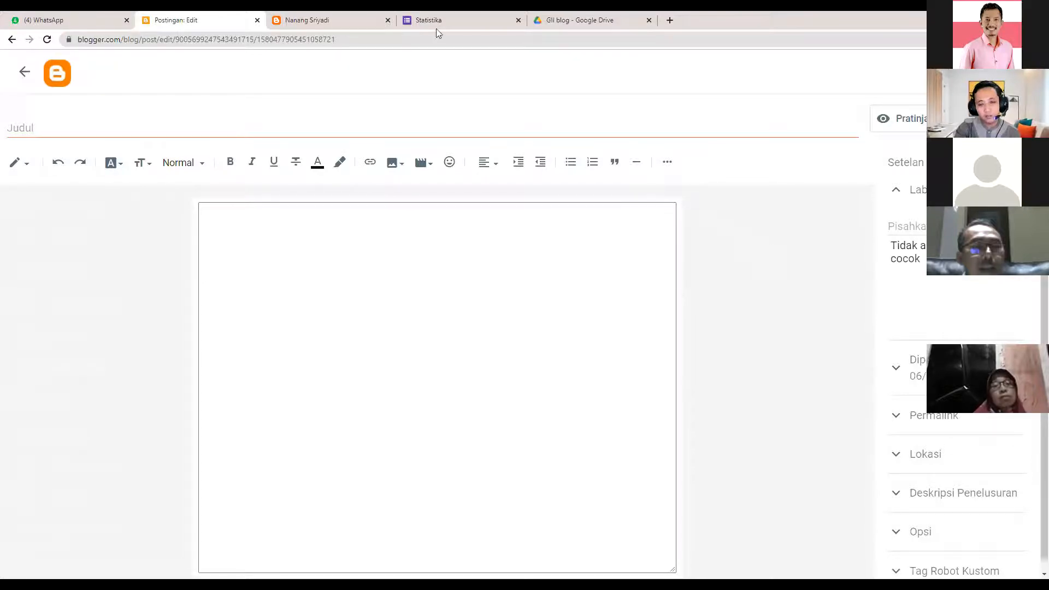
# - Delete the task image under the 'klik gambar berikut untuk mengerjakan tugas' caption in Penyajian Data Kelas 7
pyautogui.click(22, 71)
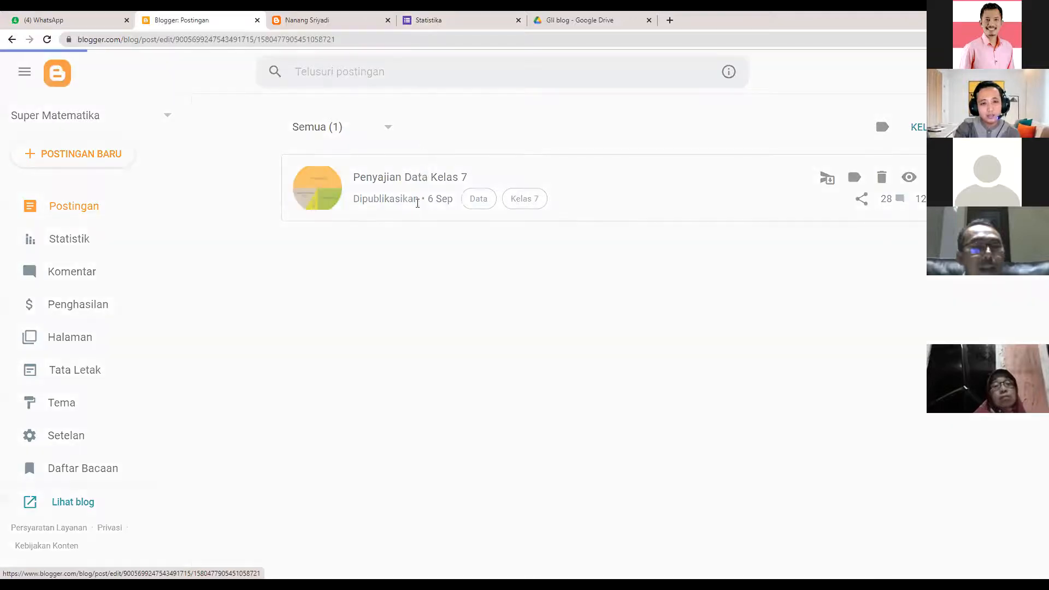
pyautogui.click(417, 198)
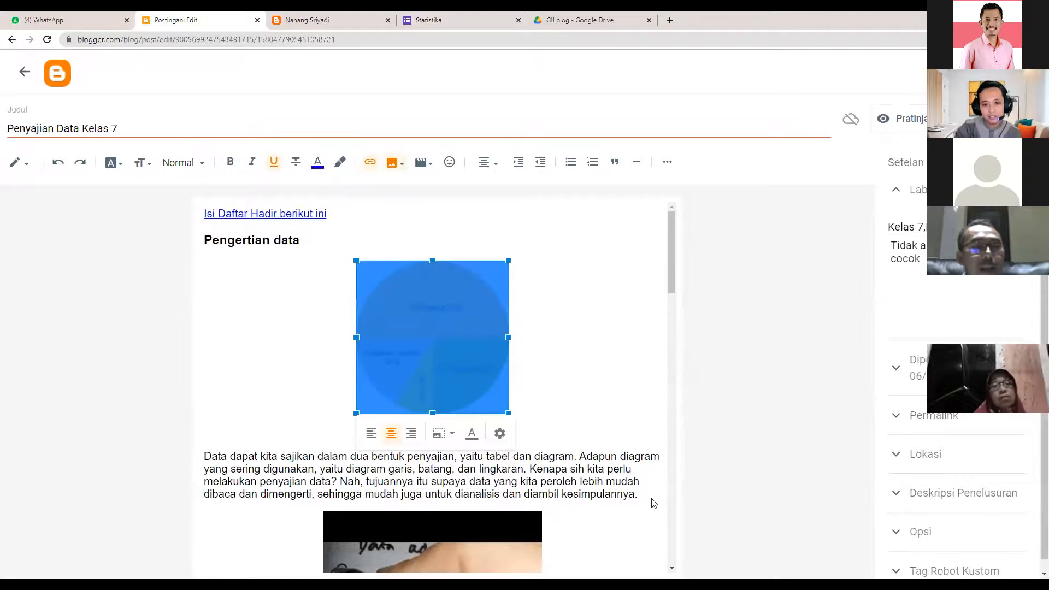
pyautogui.scroll(-10, 648, 533)
pyautogui.scroll(-10, 446, 460)
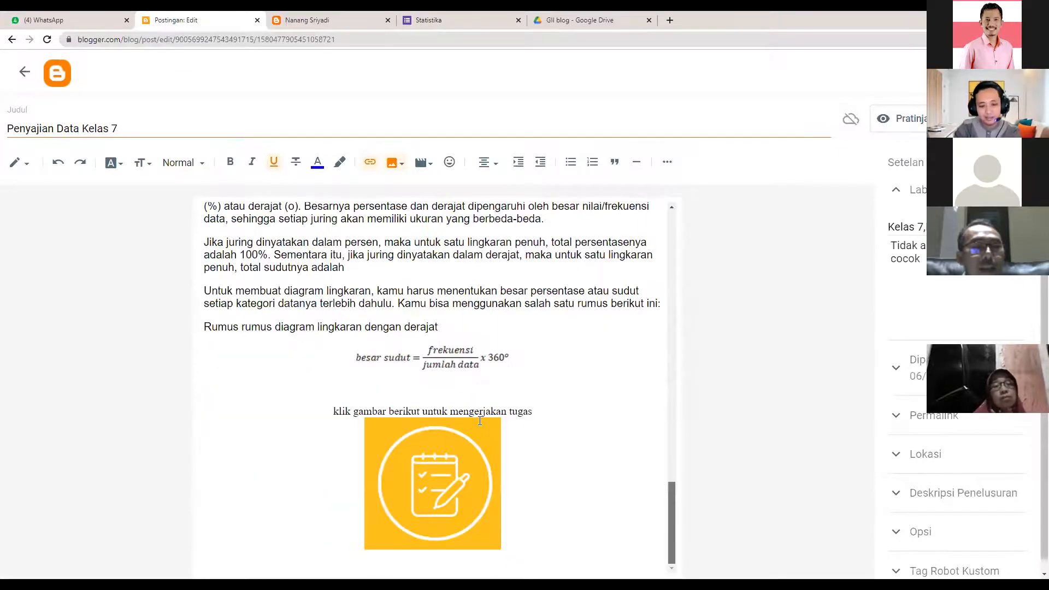
pyautogui.click(457, 541)
pyautogui.press('Delete')
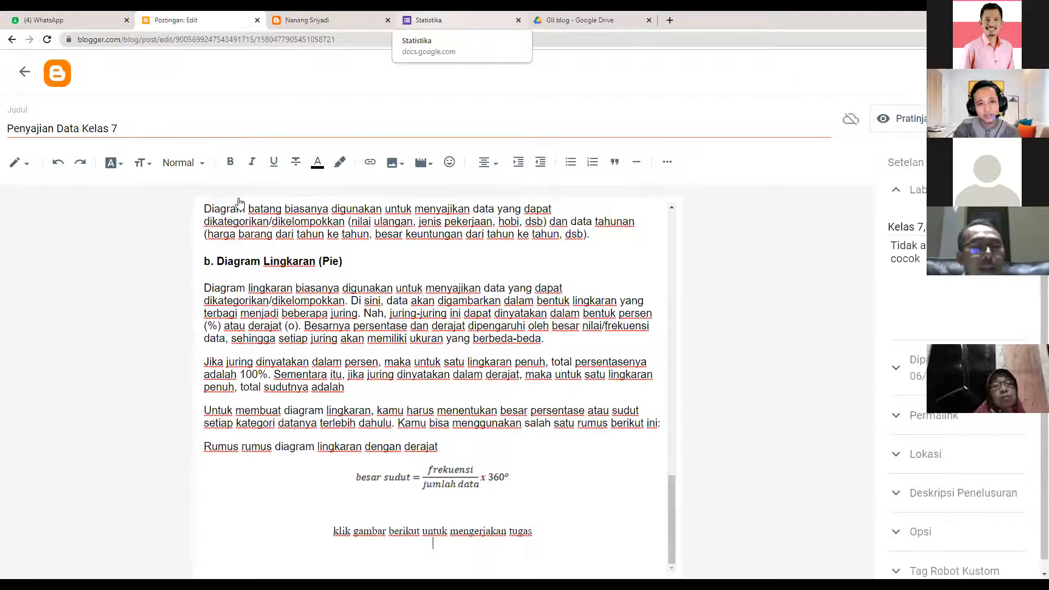
pyautogui.hotkey('ctrl', '5')
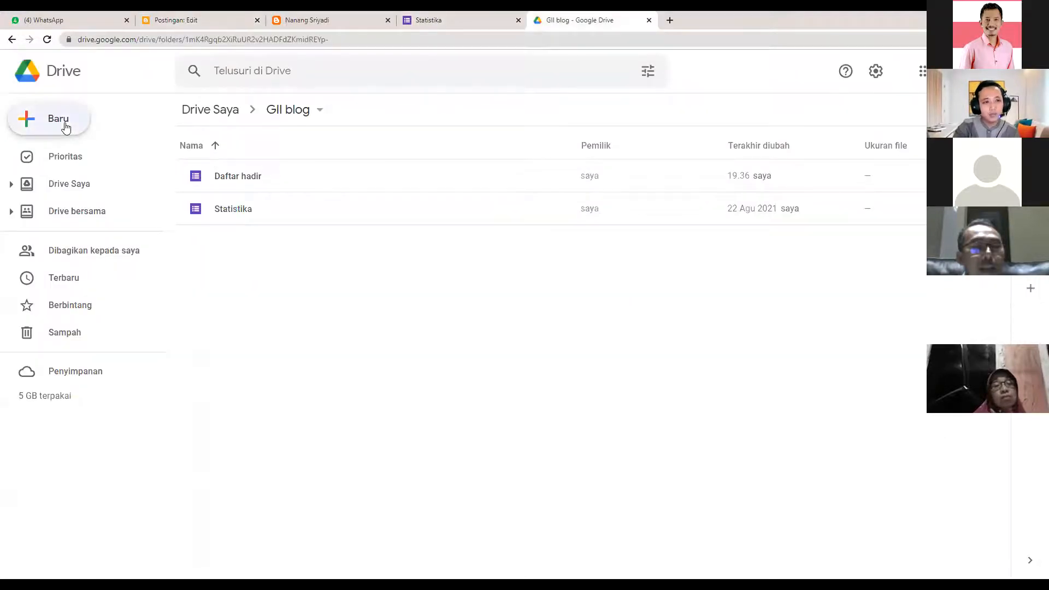
# - Upload data blog.docx from Documents into the GII blog Drive folder and select it
pyautogui.click(80, 156)
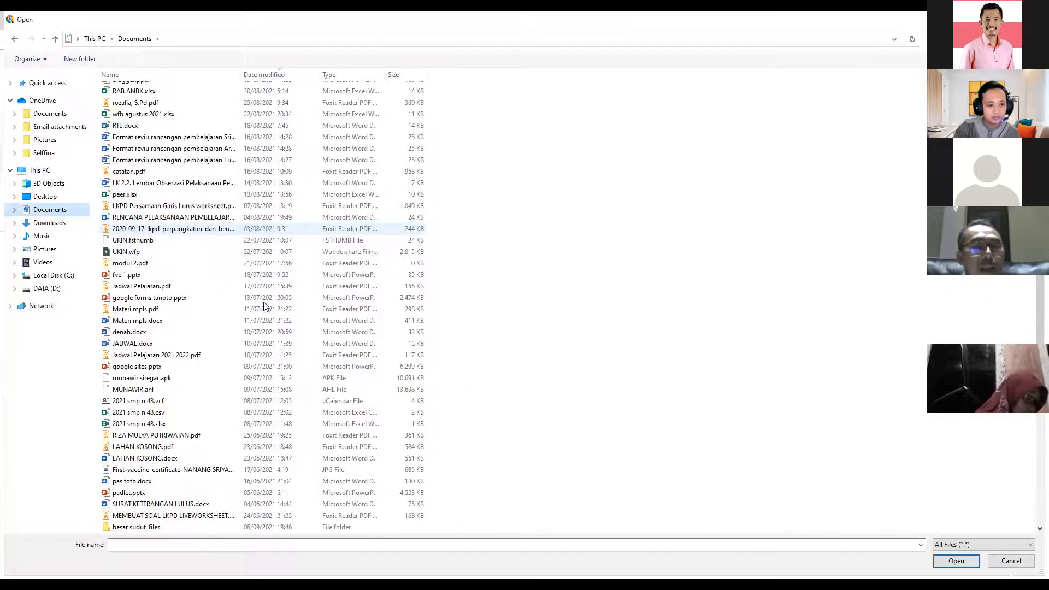
pyautogui.scroll(-4, 264, 306)
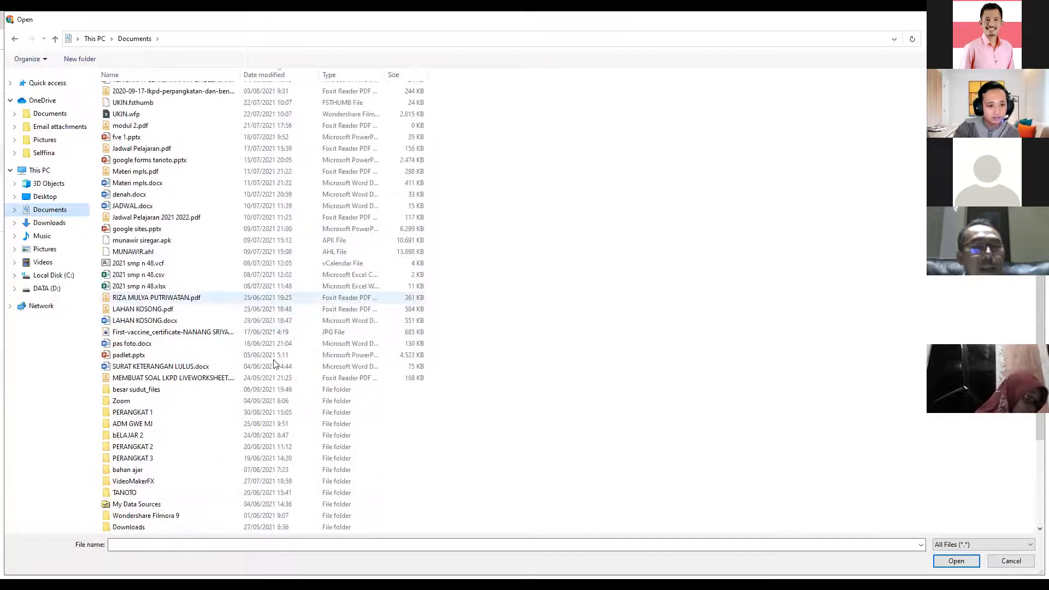
pyautogui.scroll(4, 236, 330)
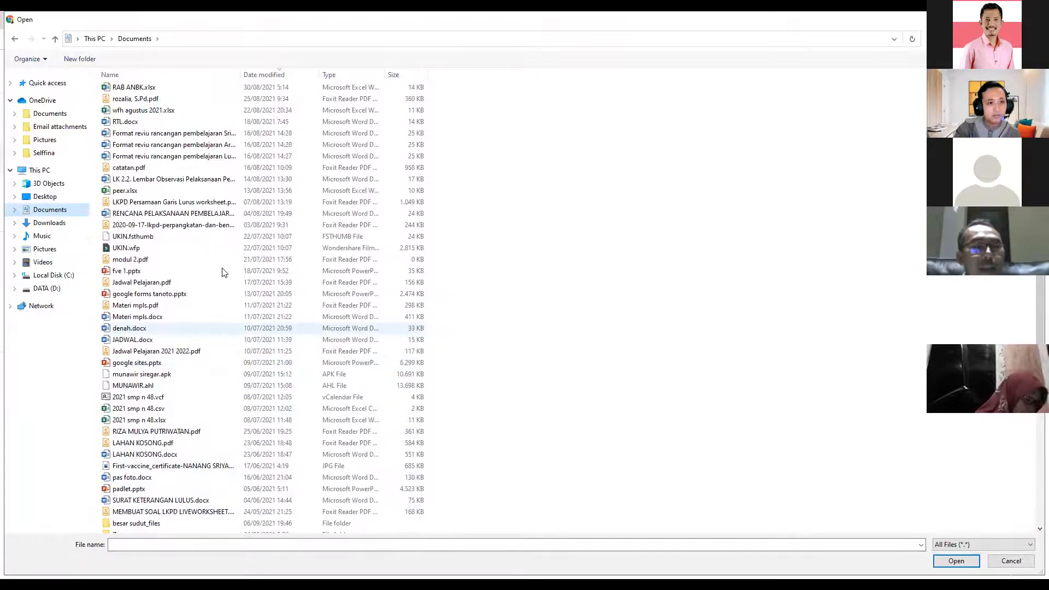
pyautogui.scroll(1, 224, 272)
pyautogui.click(145, 103)
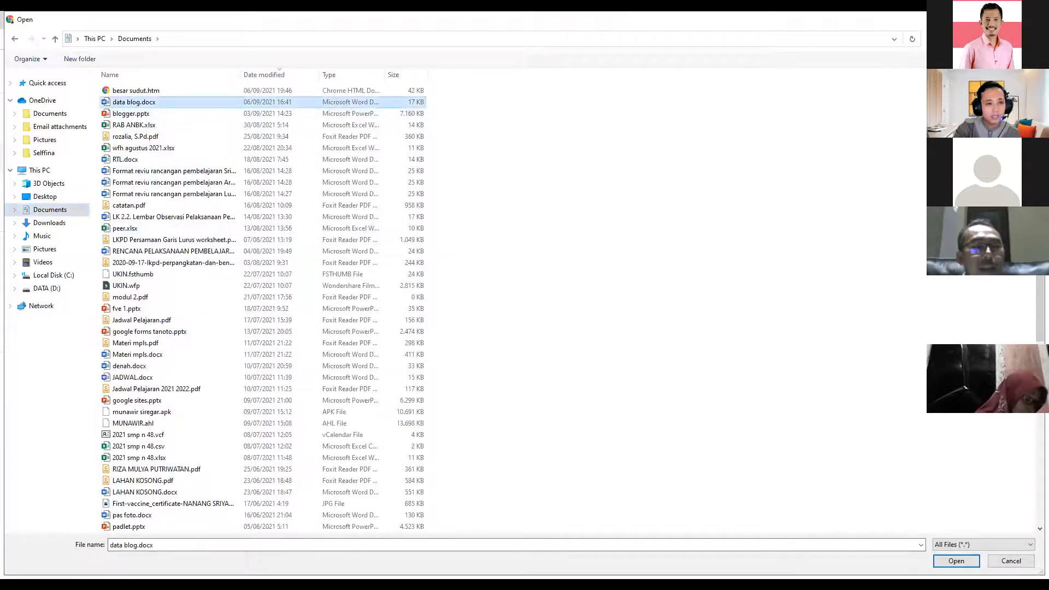
pyautogui.click(958, 562)
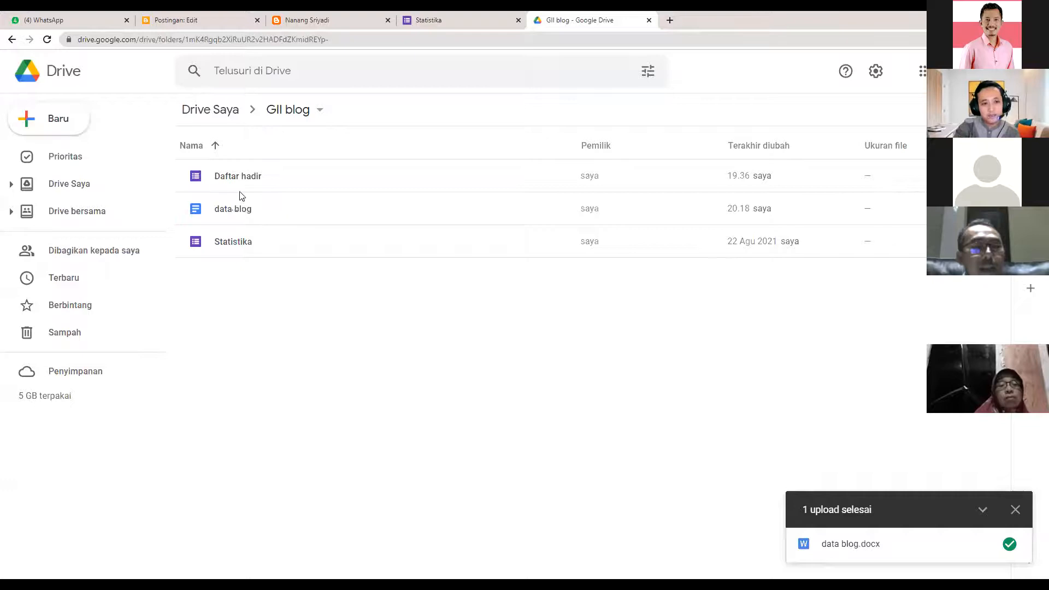
pyautogui.click(228, 211)
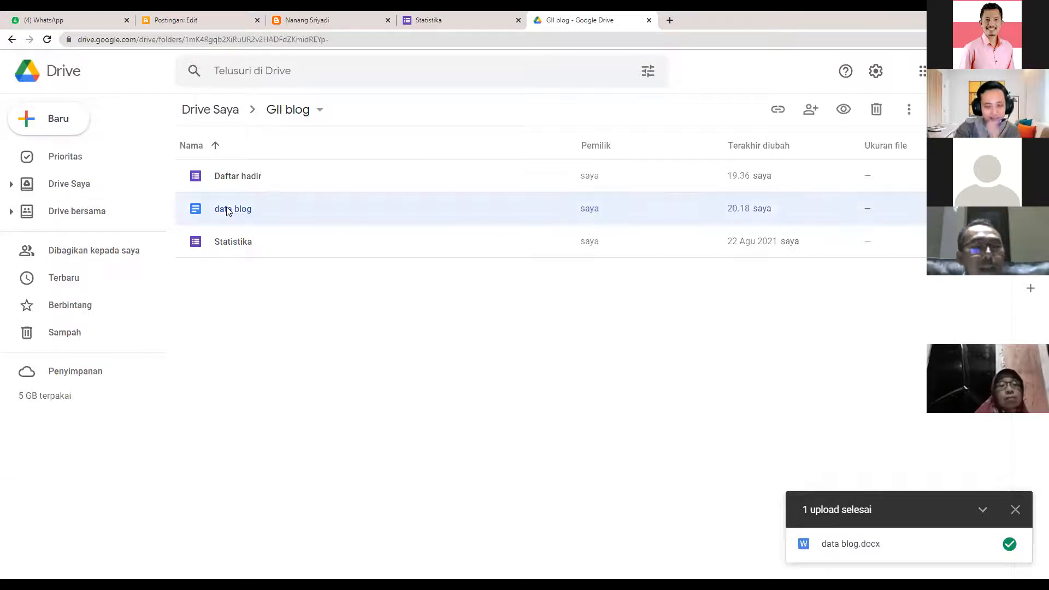
# - Open the Statistika form and display its embed HTML code from Kirim
pyautogui.doubleClick(240, 244)
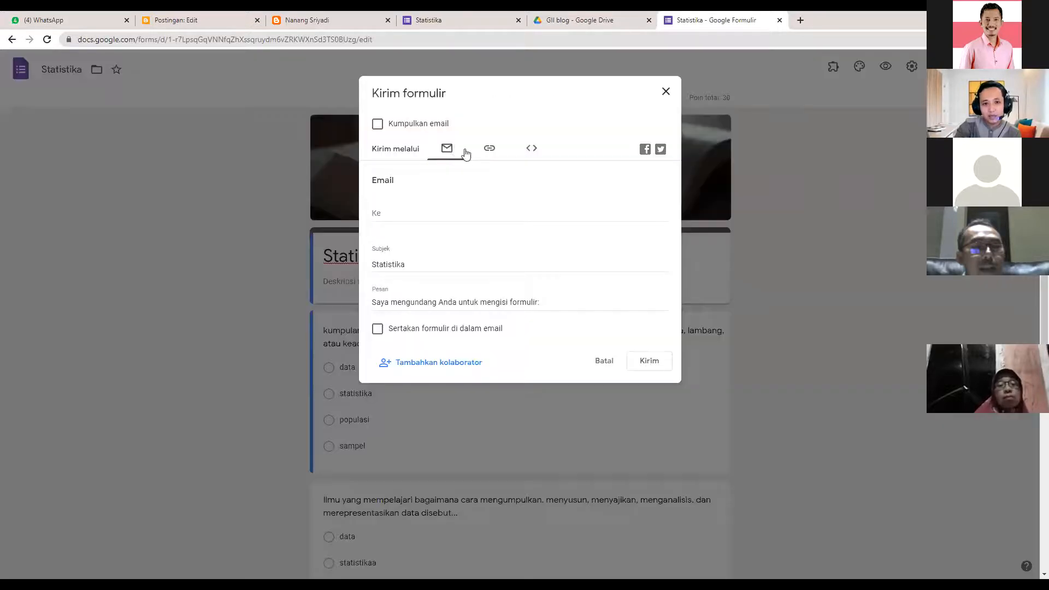
pyautogui.click(490, 148)
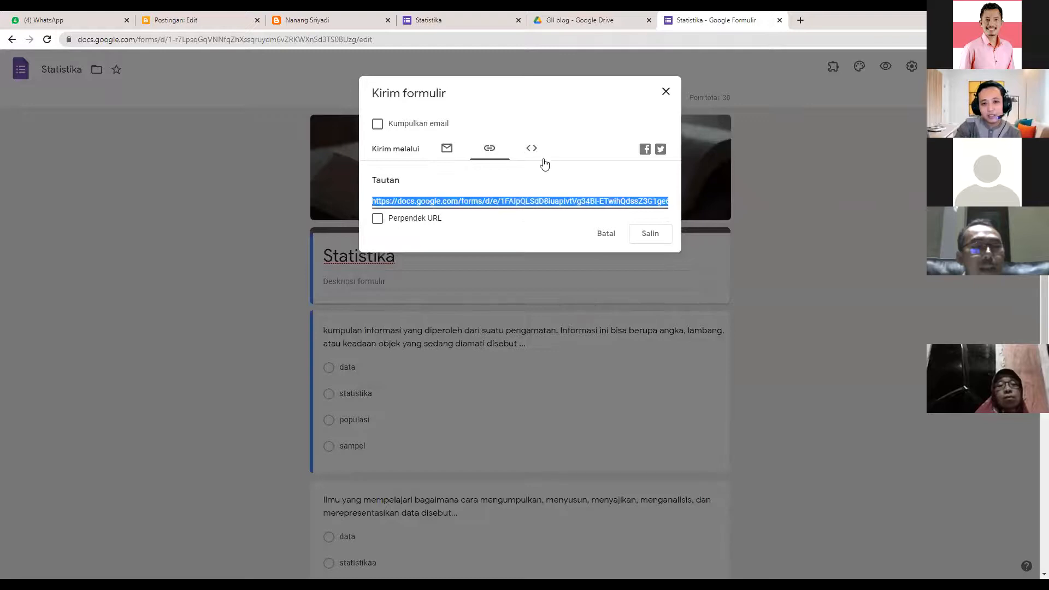
pyautogui.click(531, 147)
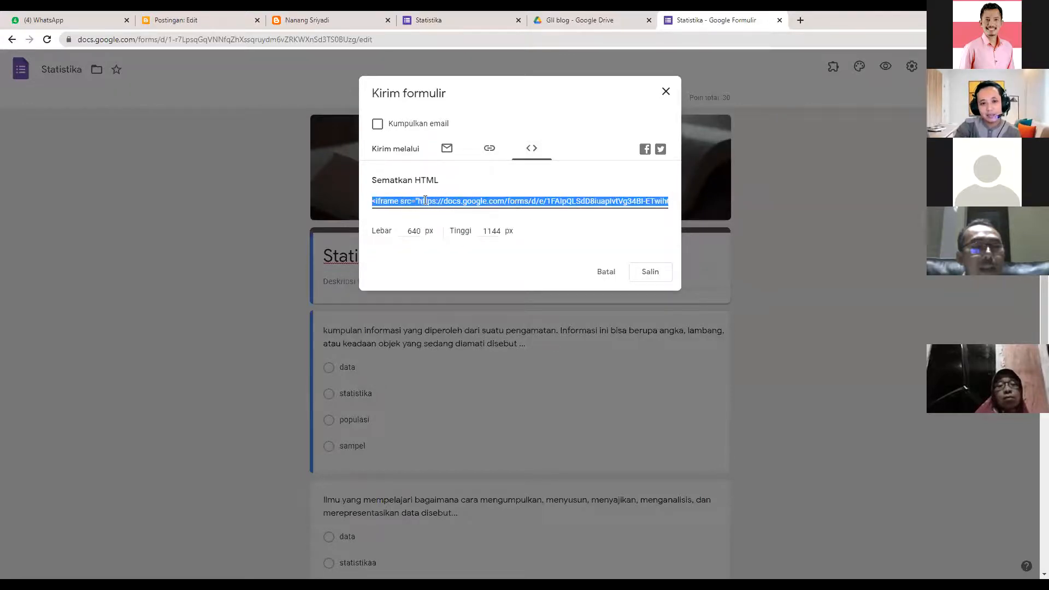
pyautogui.rightClick(425, 201)
pyautogui.click(443, 209)
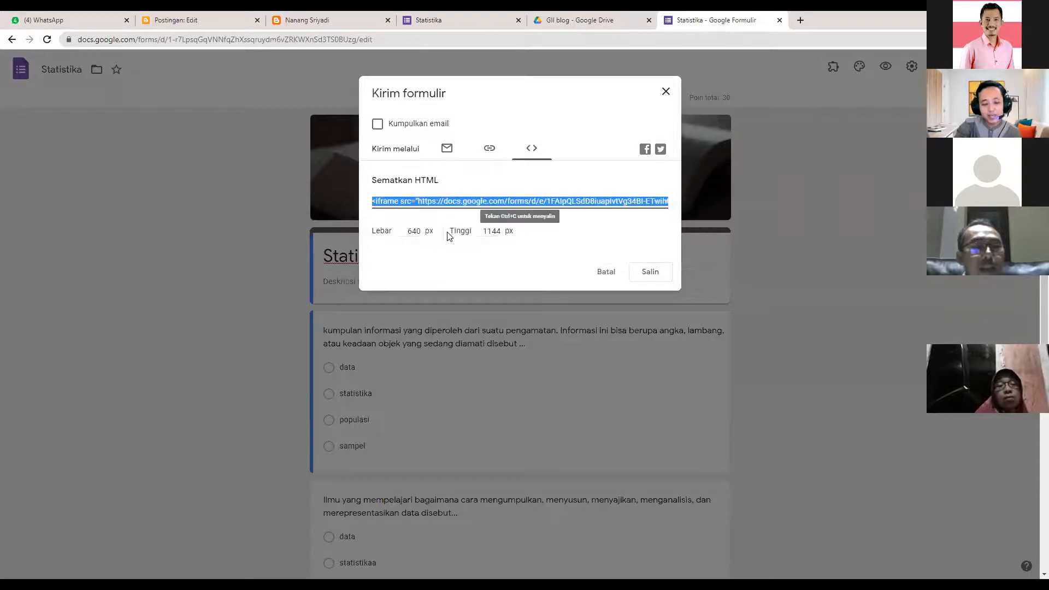
# - Review the 640 width and 1144 height, copy the embed HTML, and close the dialog
pyautogui.click(420, 232)
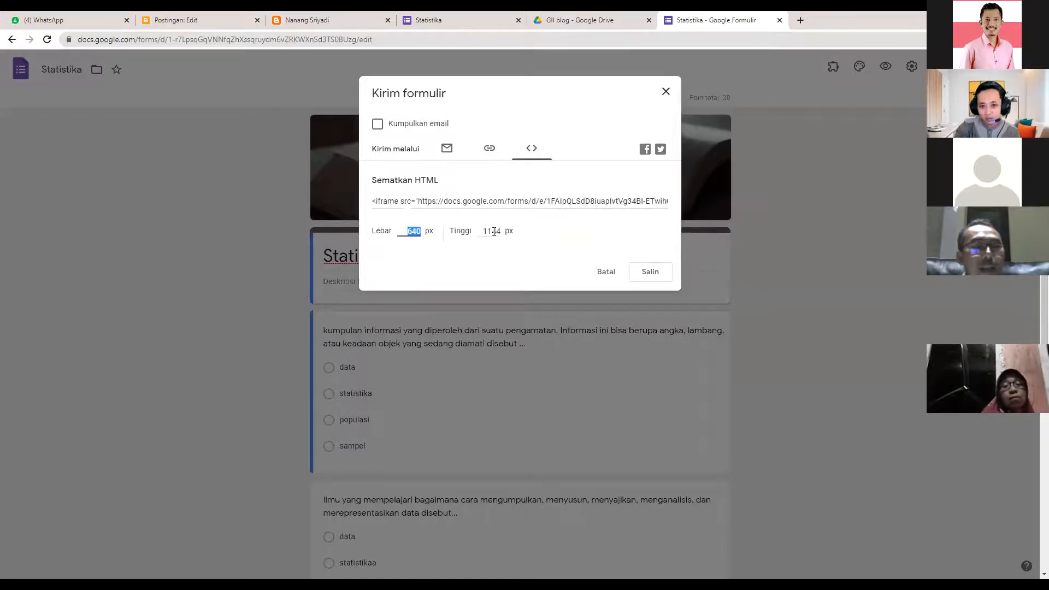
pyautogui.press('Tab')
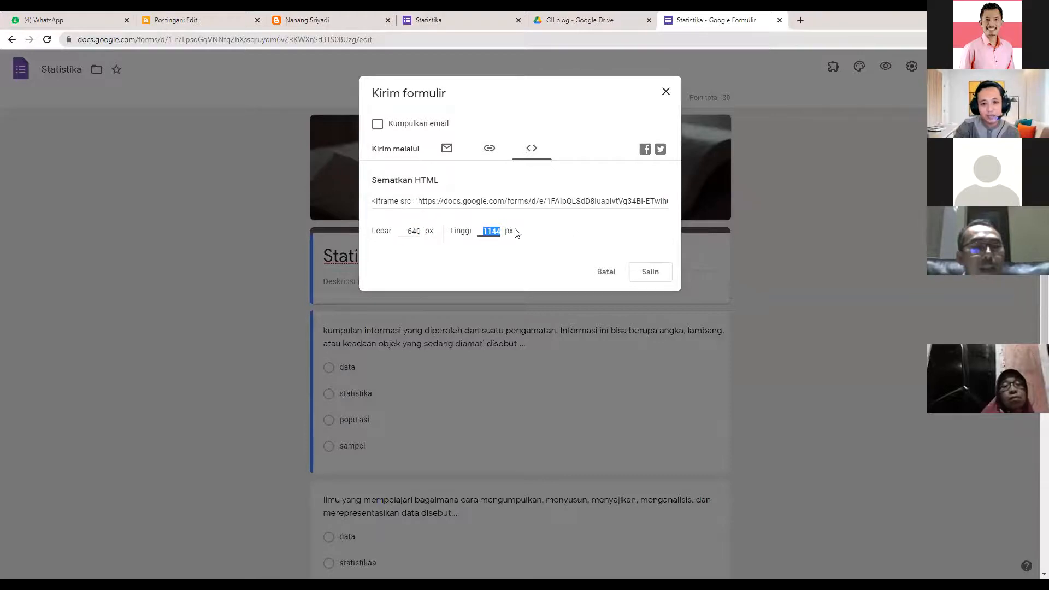
pyautogui.click(408, 231)
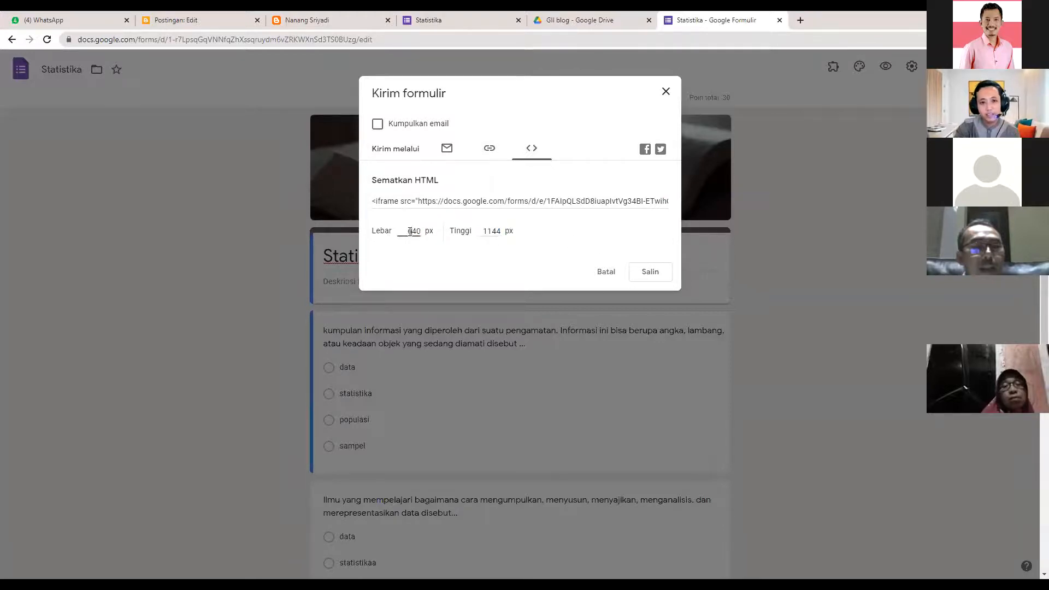
pyautogui.moveTo(482, 231); pyautogui.dragTo(496, 231)
pyautogui.click(647, 271)
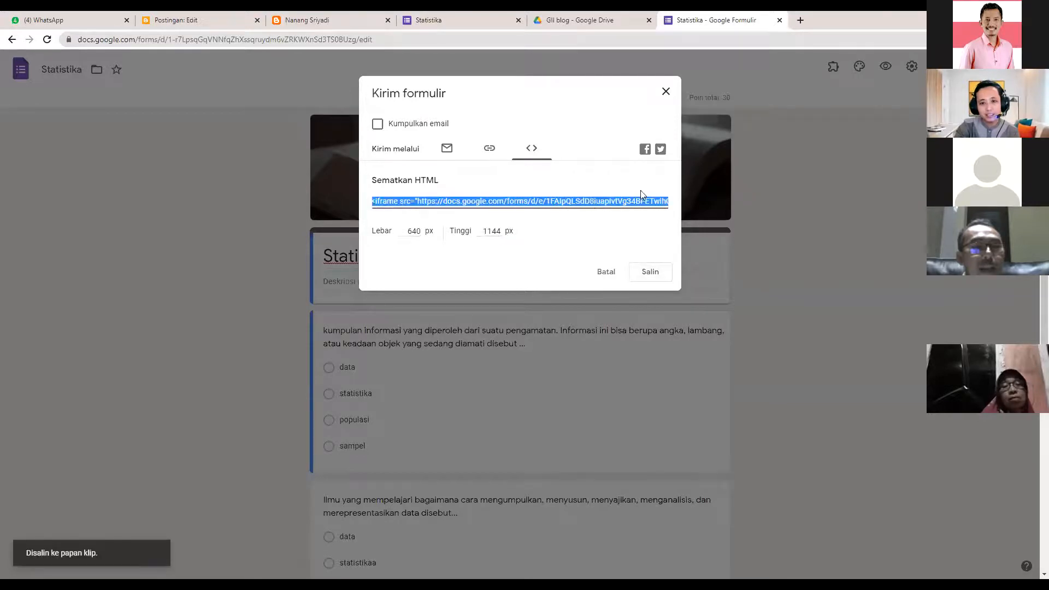
pyautogui.click(666, 91)
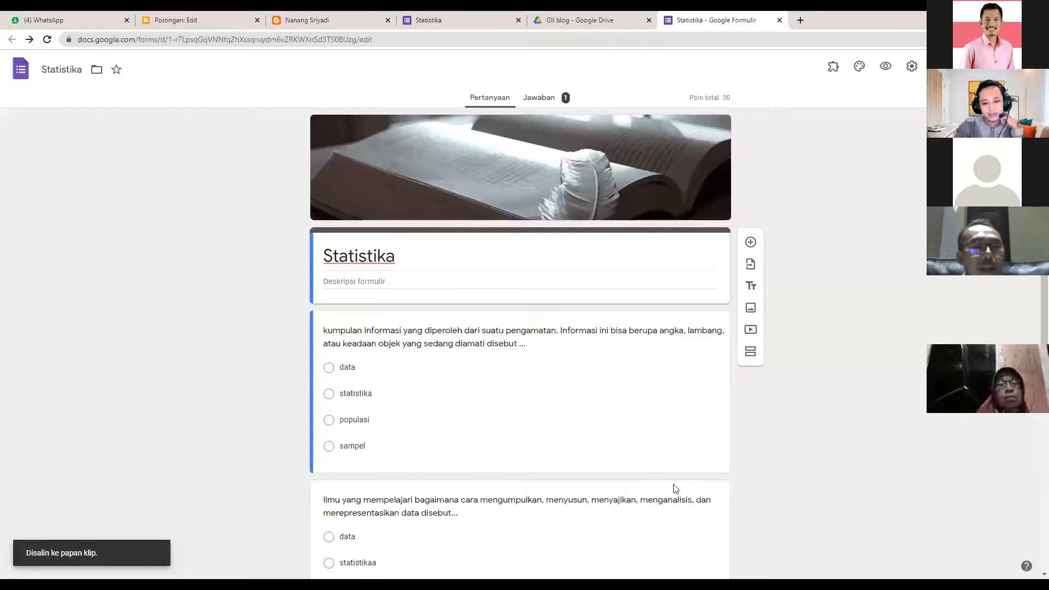
pyautogui.hotkey('ctrl', '2')
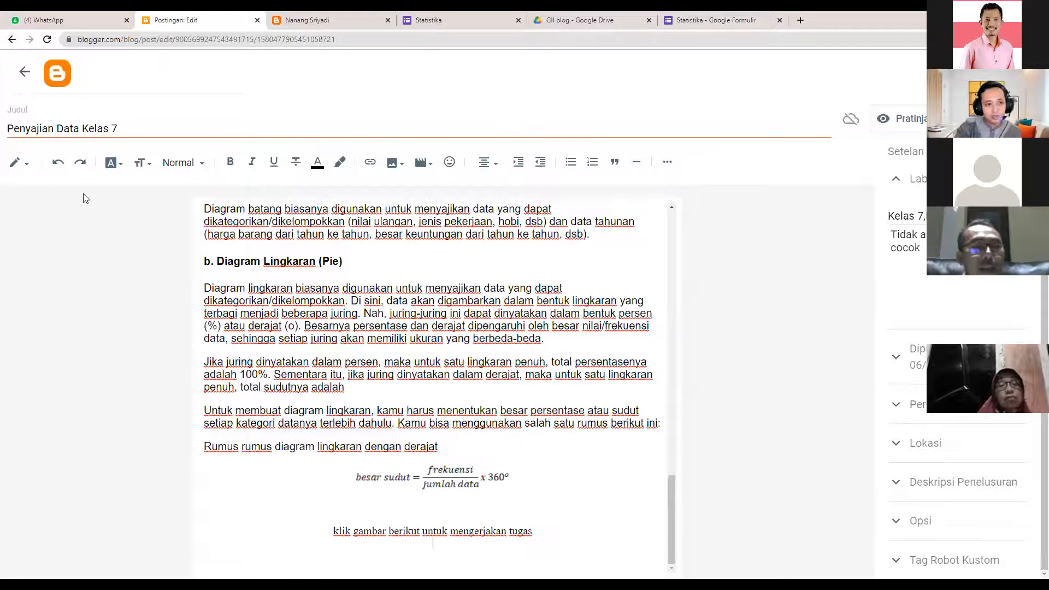
# - Switch the post editor to HTML view and scroll to the end of the code
pyautogui.click(21, 163)
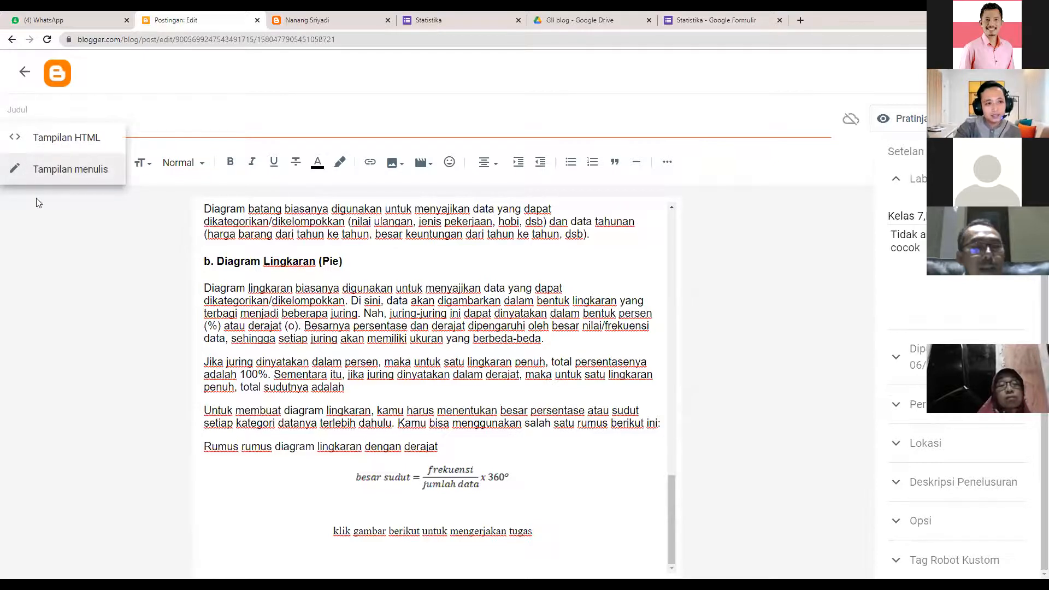
pyautogui.click(22, 163)
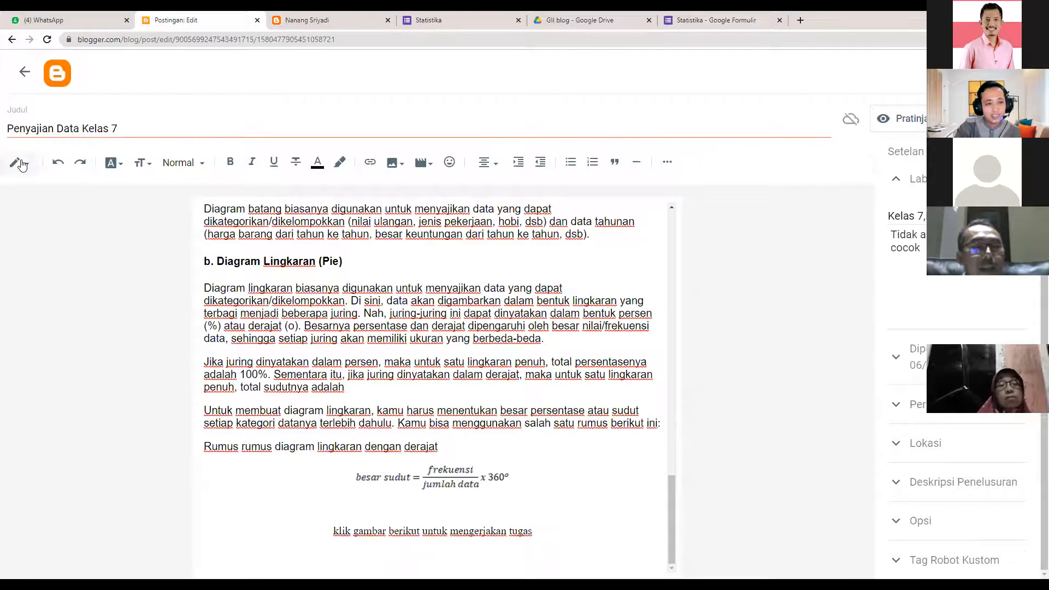
pyautogui.click(21, 163)
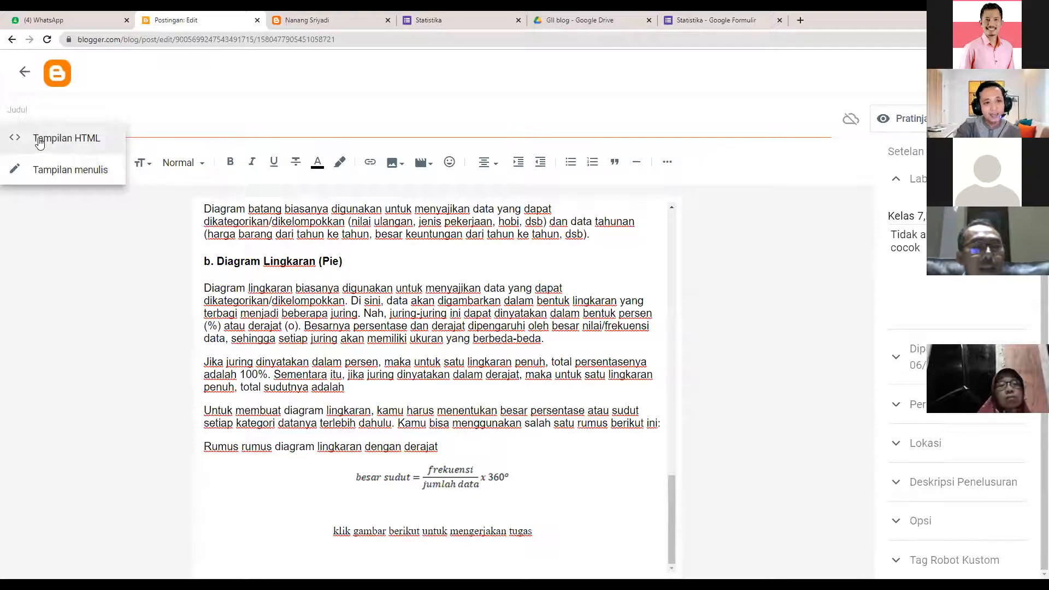
pyautogui.click(39, 140)
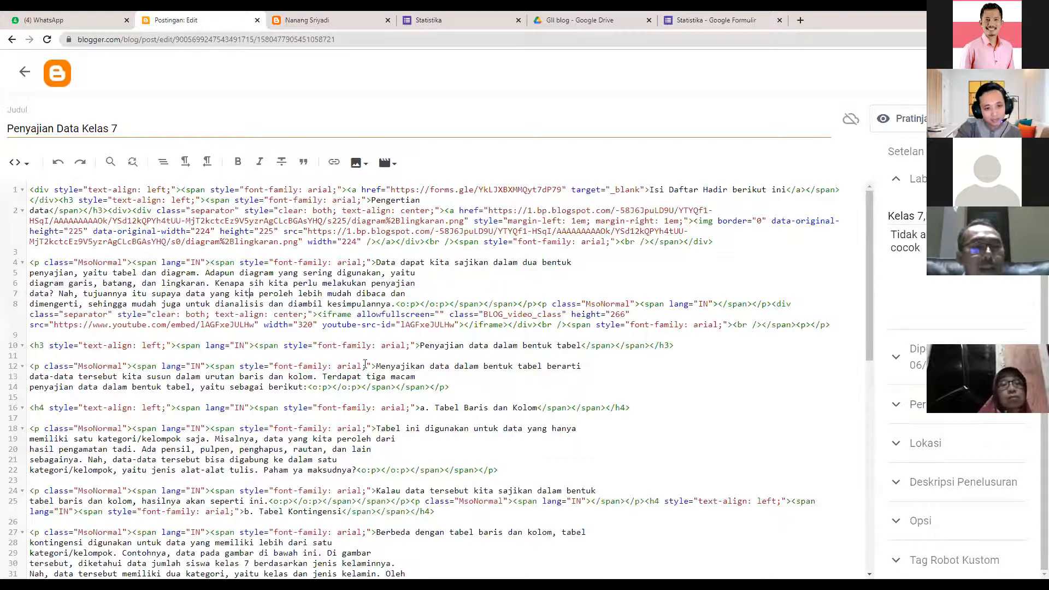
pyautogui.scroll(-1, 769, 372)
pyautogui.scroll(-1, 770, 371)
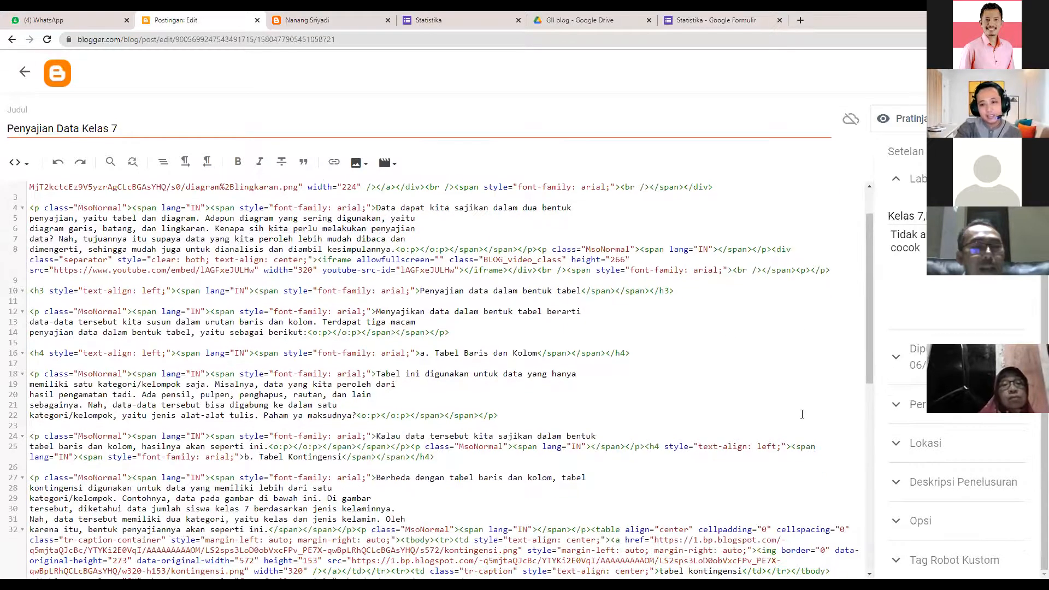
pyautogui.scroll(-5, 296, 450)
pyautogui.scroll(-1, 208, 531)
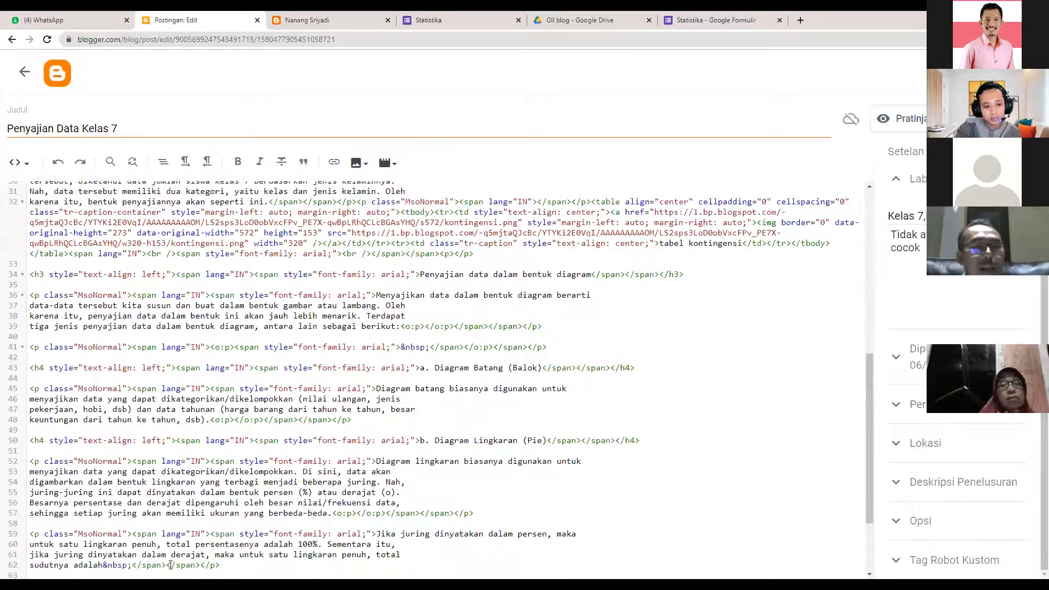
pyautogui.scroll(-4, 164, 571)
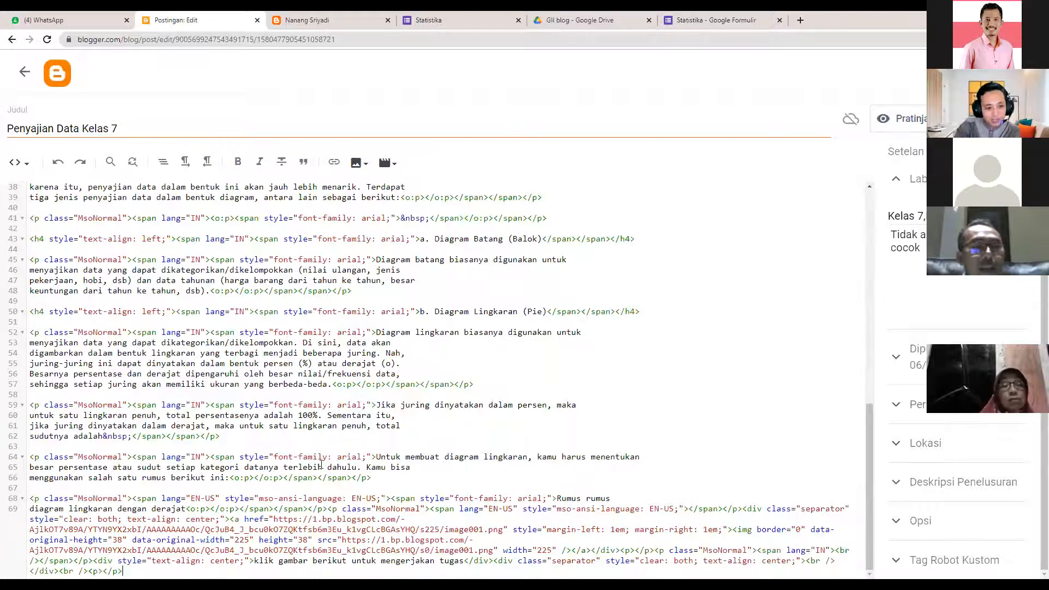
# - Paste the Statistika form iframe on new line 70, update the post, and open it live
pyautogui.moveTo(376, 456); pyautogui.dragTo(209, 477)
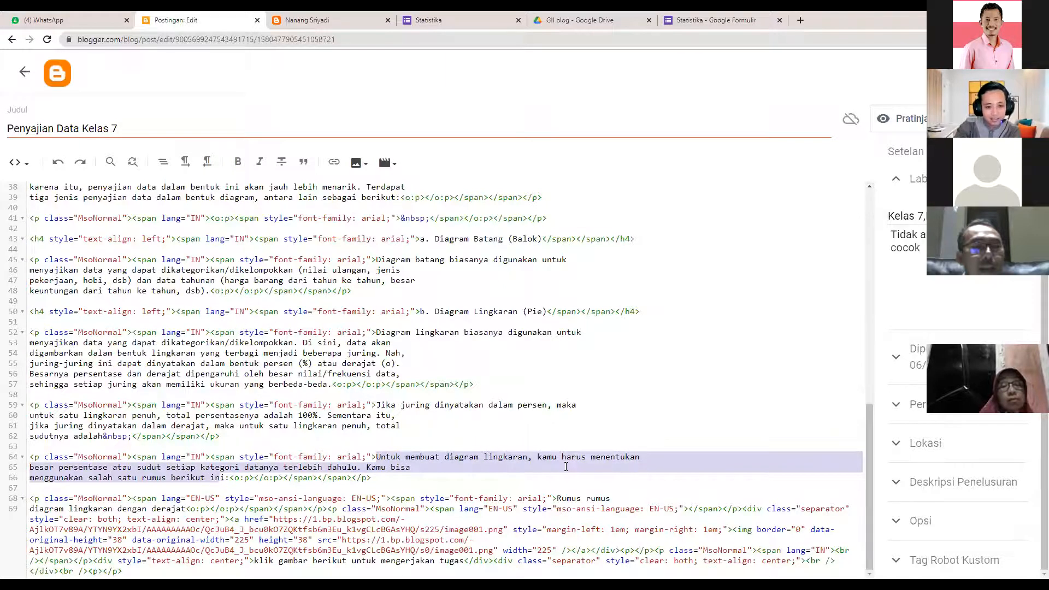
pyautogui.click(225, 477)
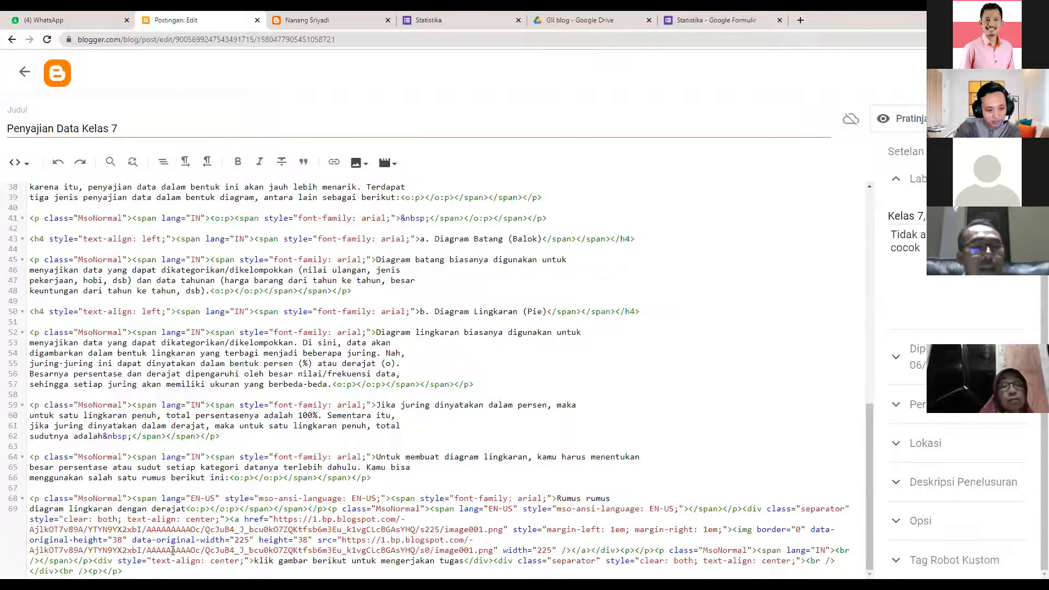
pyautogui.hotkey('ctrl', 'End')
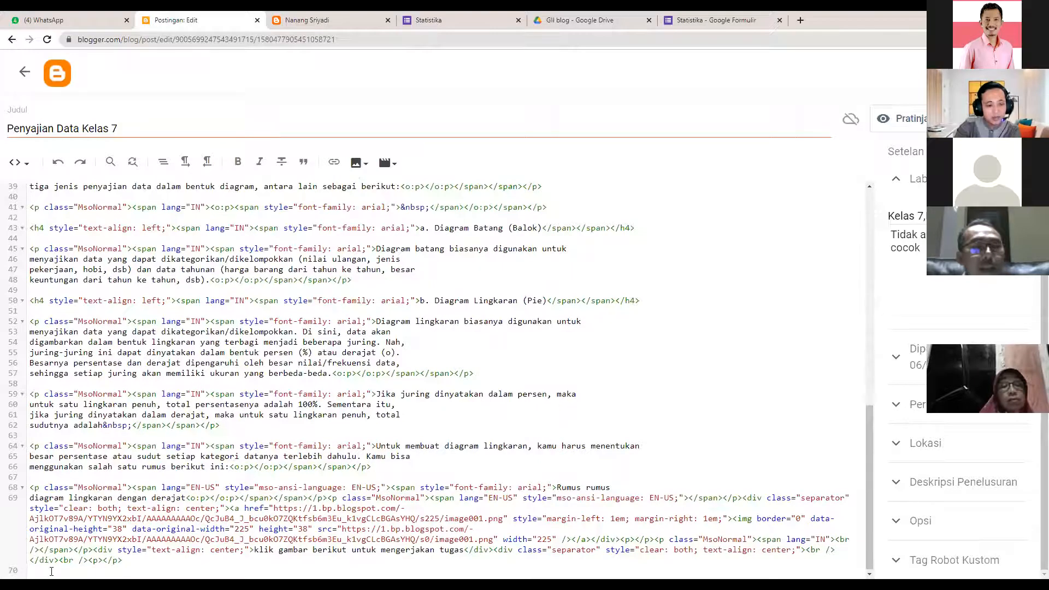
pyautogui.click(722, 16)
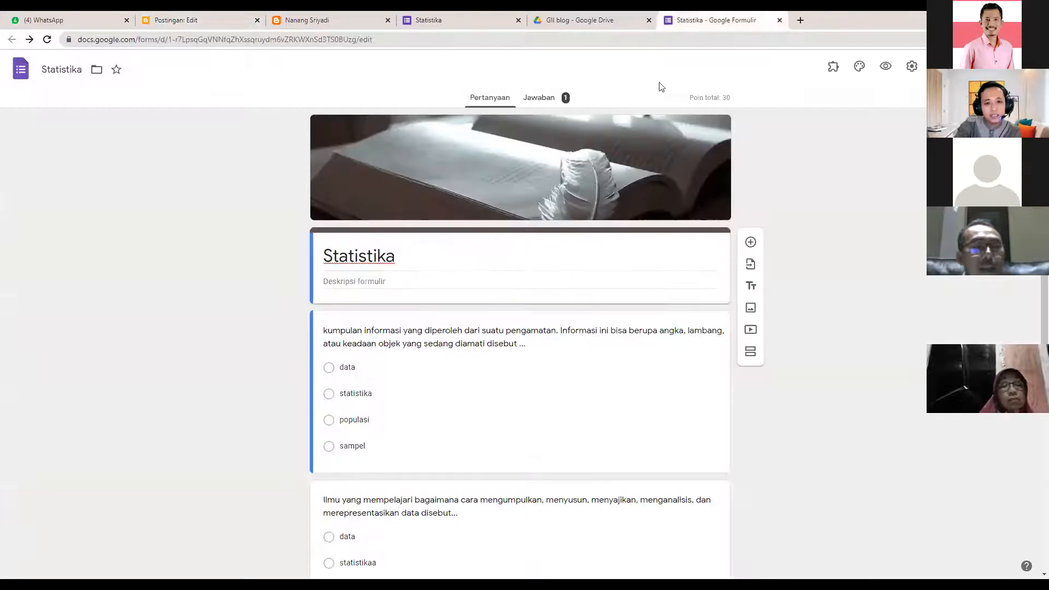
pyautogui.click(182, 17)
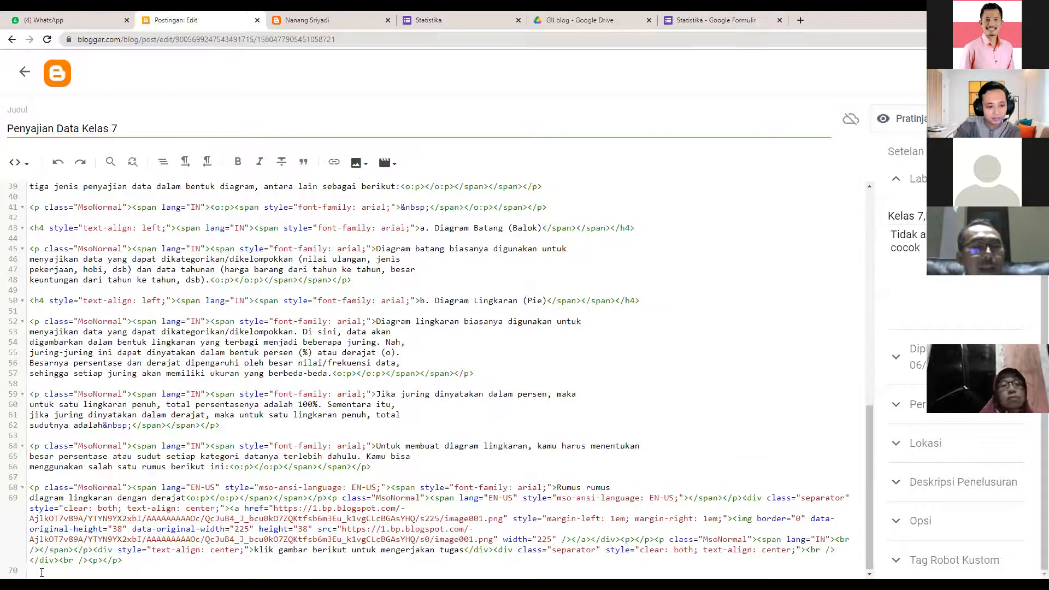
pyautogui.rightClick(42, 402)
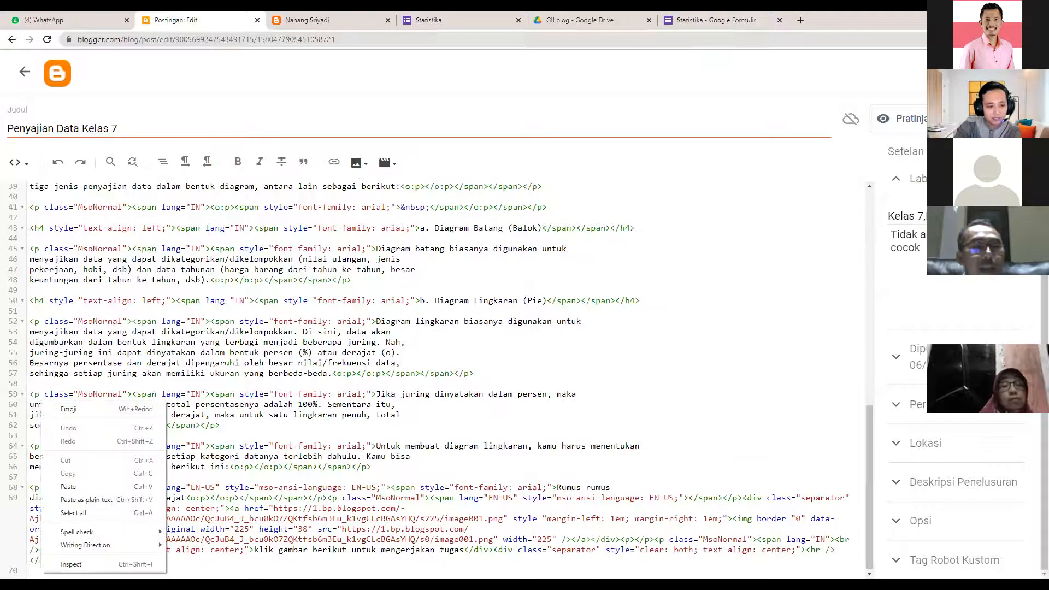
pyautogui.click(77, 491)
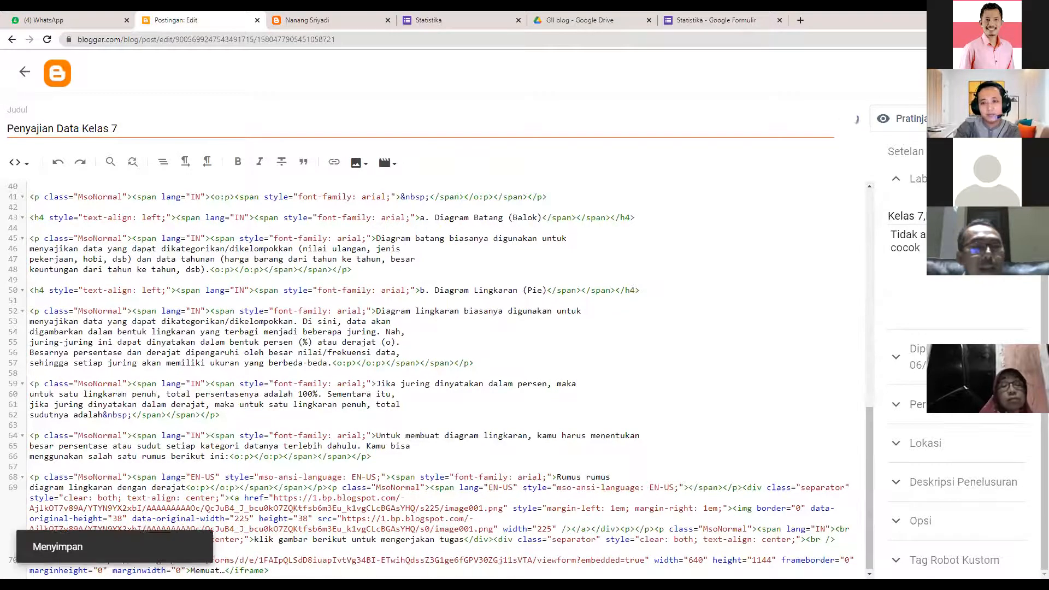
pyautogui.click(21, 73)
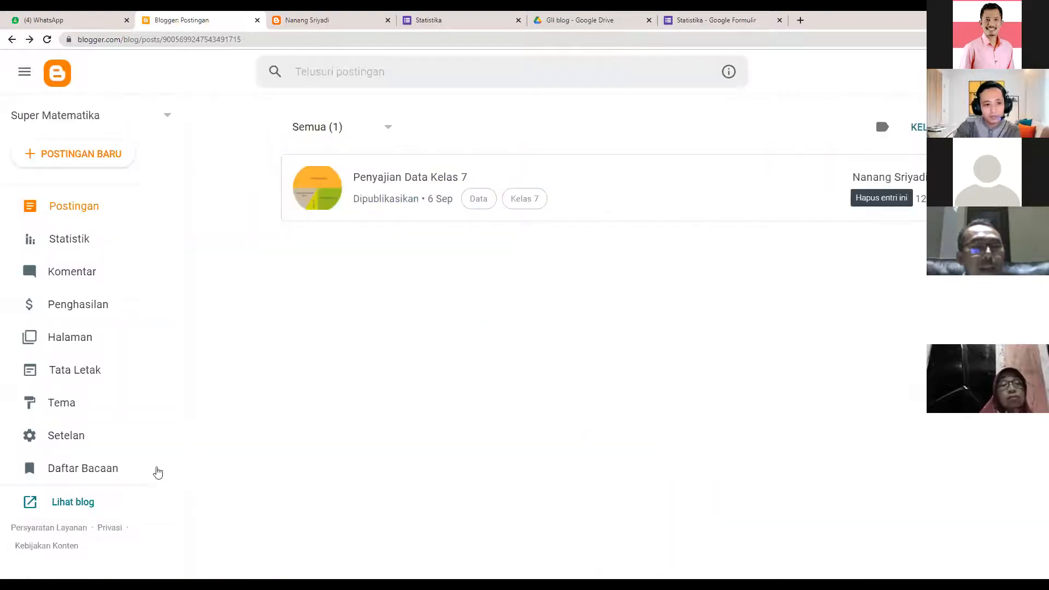
pyautogui.click(909, 181)
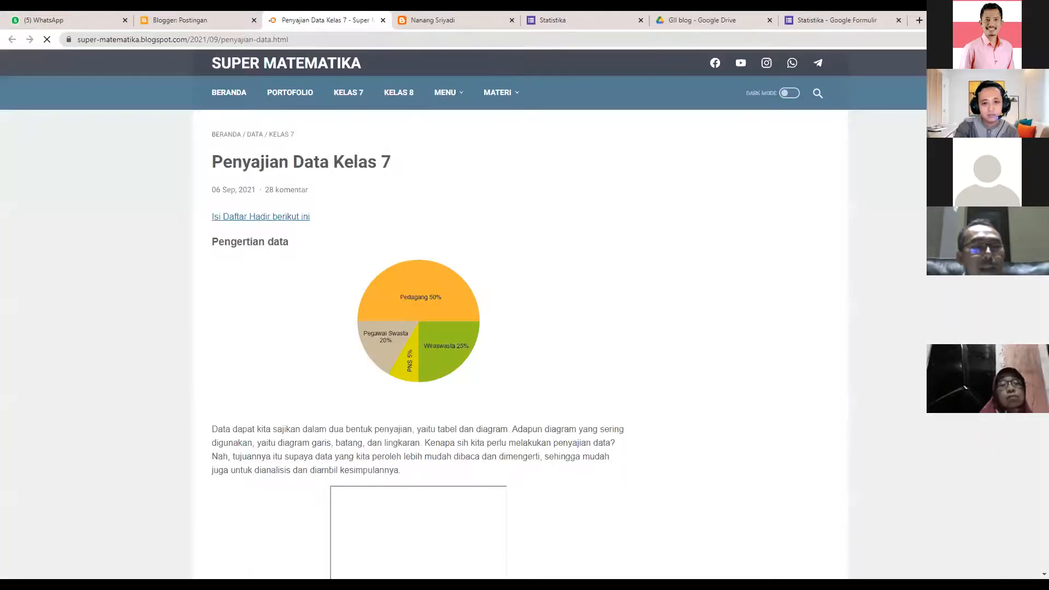
# - On the live post, answer all three embedded quiz questions with 'data' and submit
pyautogui.scroll(-5, 469, 197)
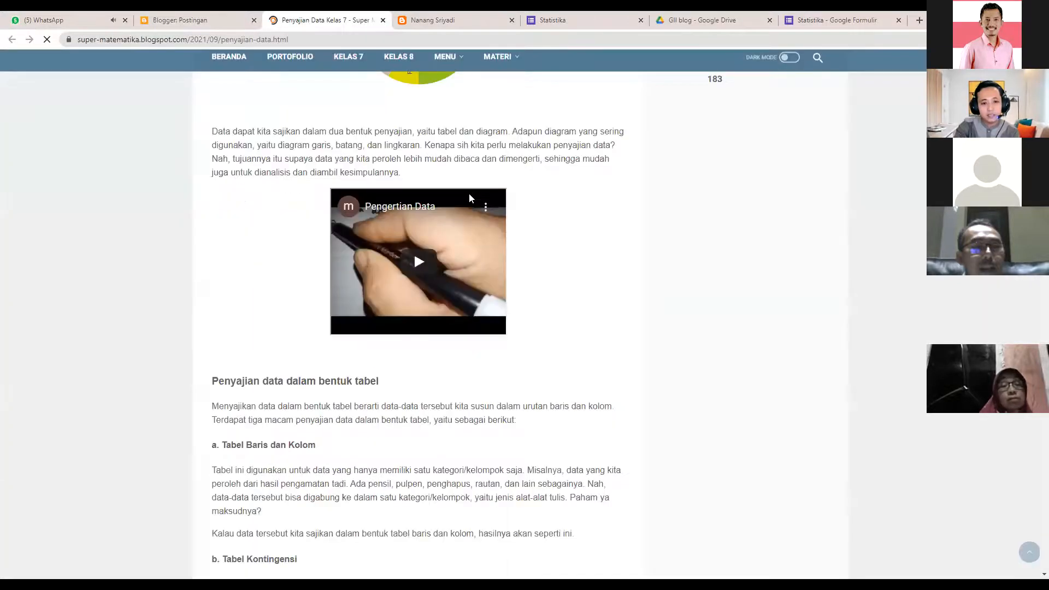
pyautogui.scroll(-5, 469, 197)
pyautogui.scroll(-15, 511, 279)
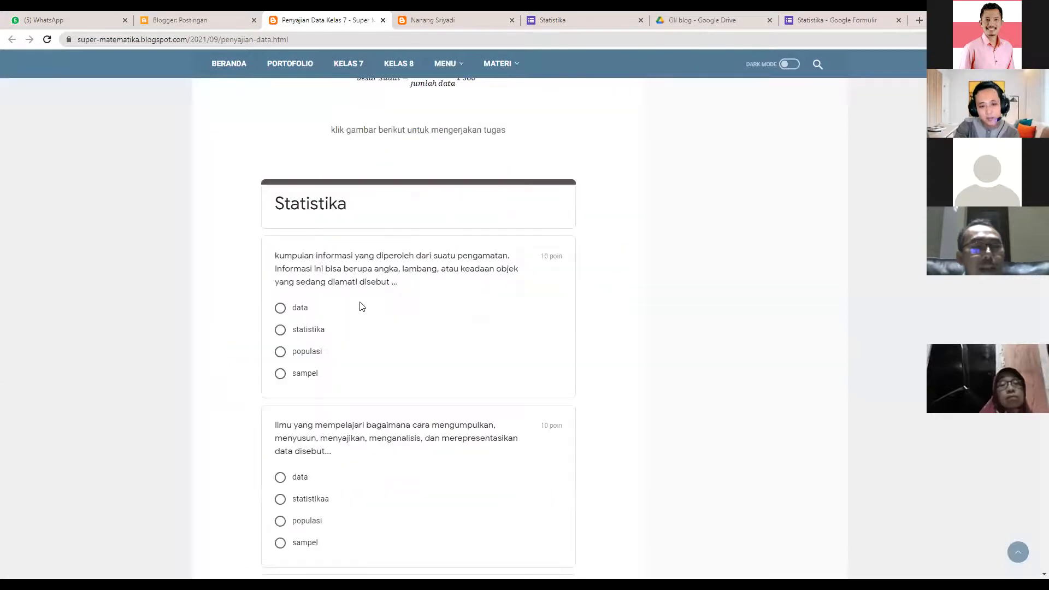
pyautogui.scroll(-4, 377, 345)
pyautogui.scroll(2, 369, 284)
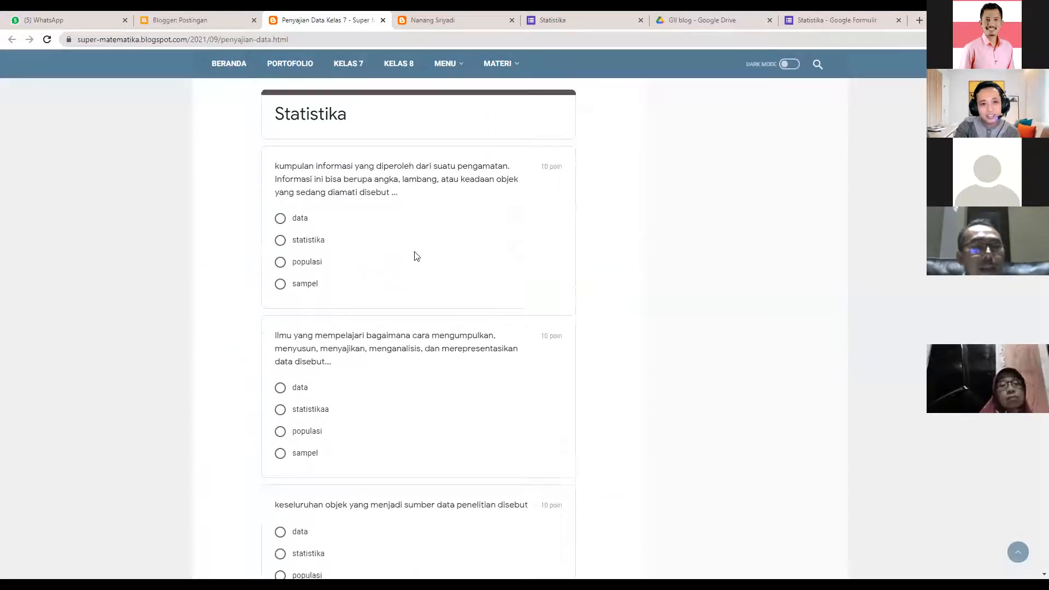
pyautogui.scroll(2, 416, 256)
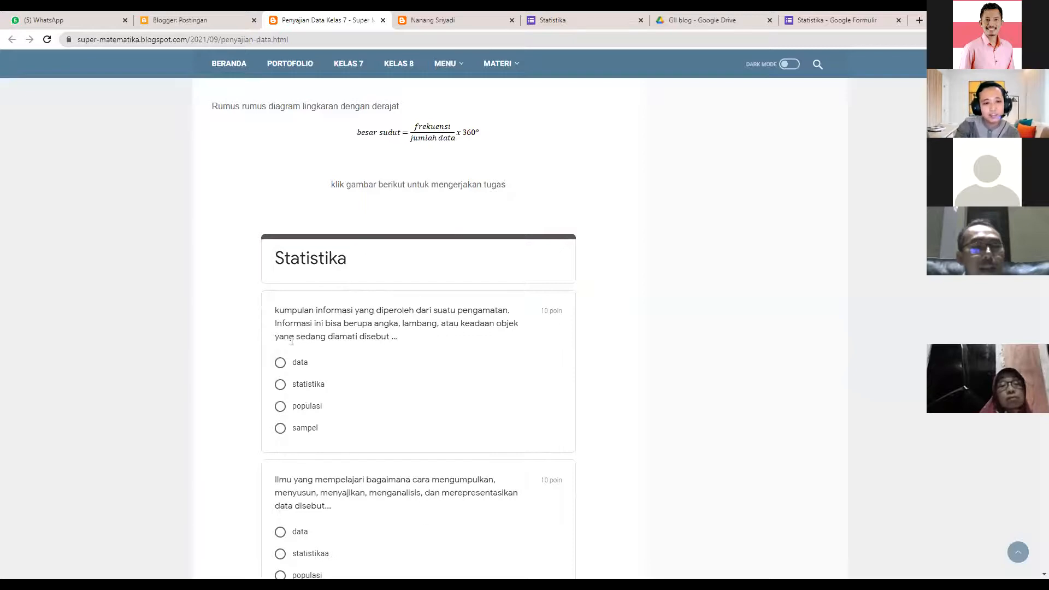
pyautogui.click(288, 369)
pyautogui.scroll(-5, 281, 355)
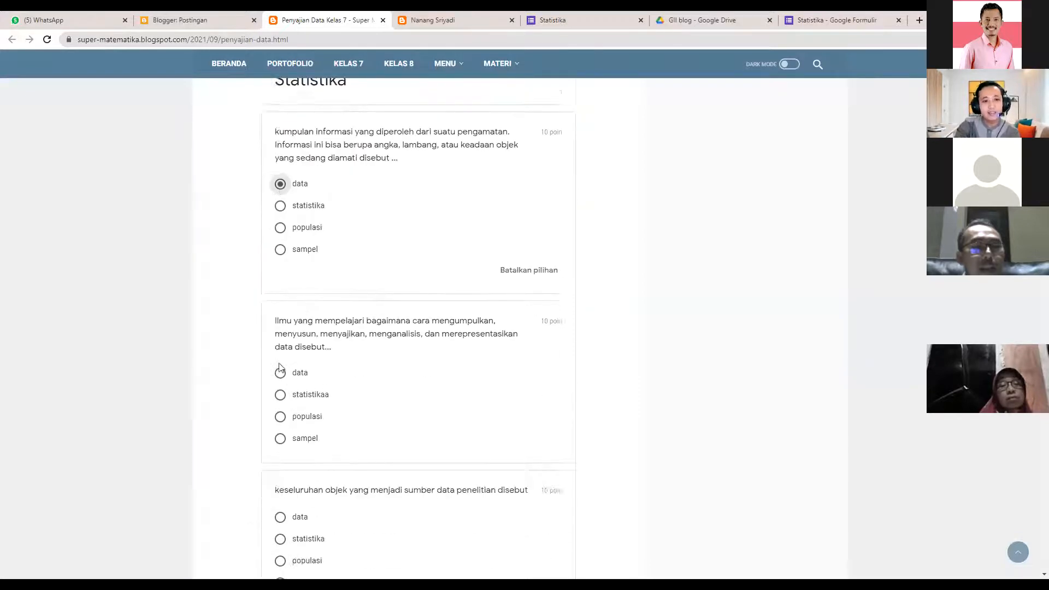
pyautogui.click(277, 281)
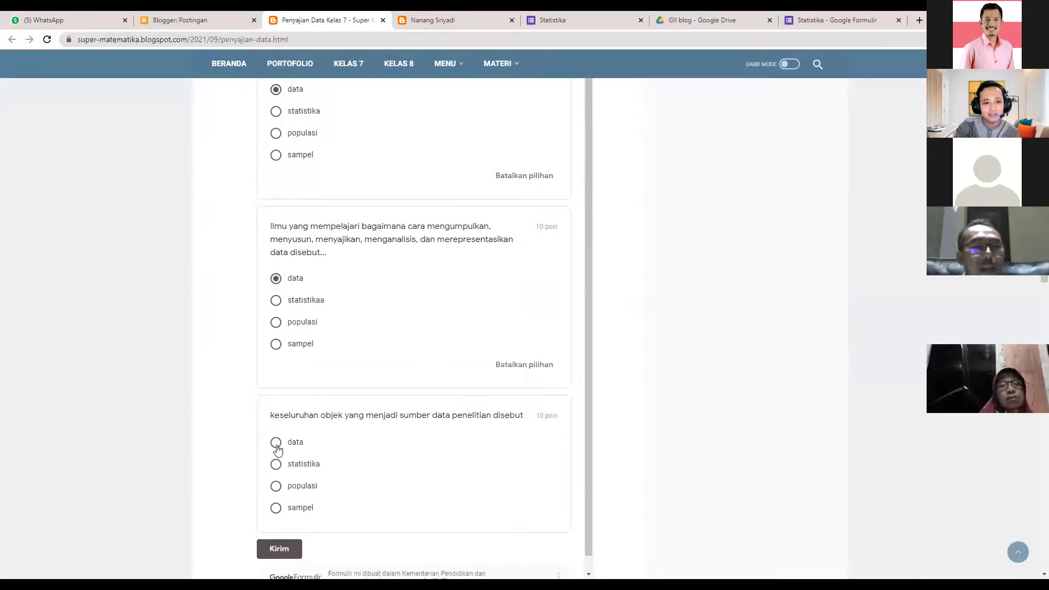
pyautogui.click(277, 443)
pyautogui.scroll(-1, 281, 481)
pyautogui.click(288, 534)
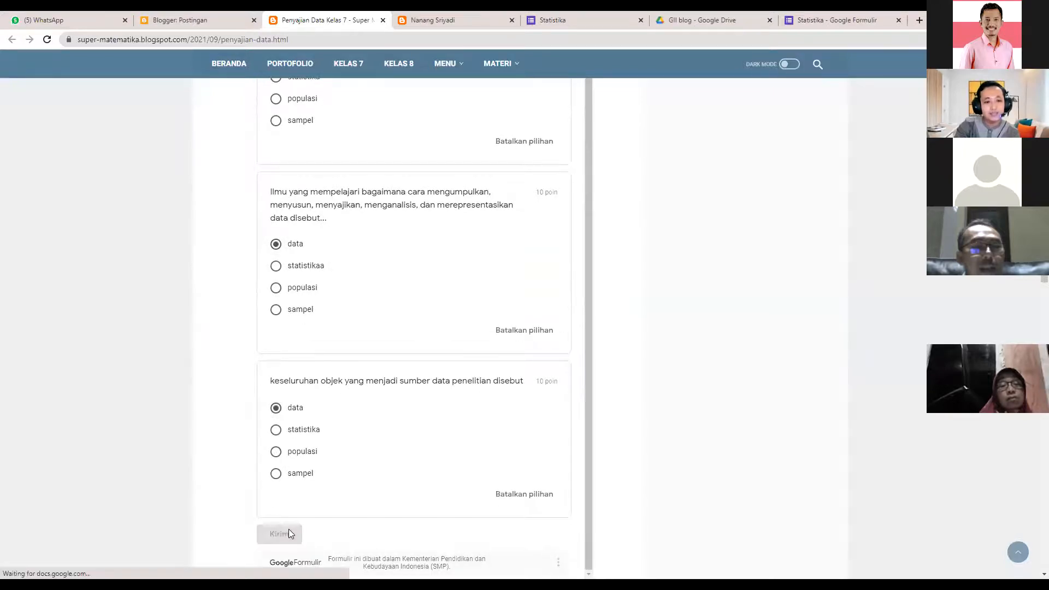
pyautogui.scroll(8, 348, 459)
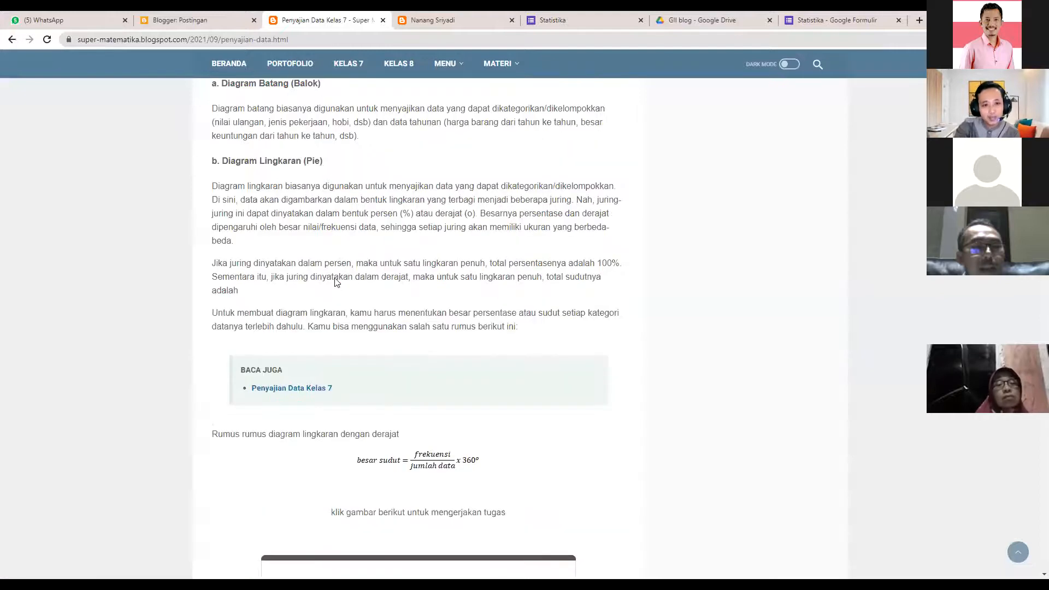
pyautogui.scroll(6, 336, 306)
pyautogui.scroll(10, 454, 175)
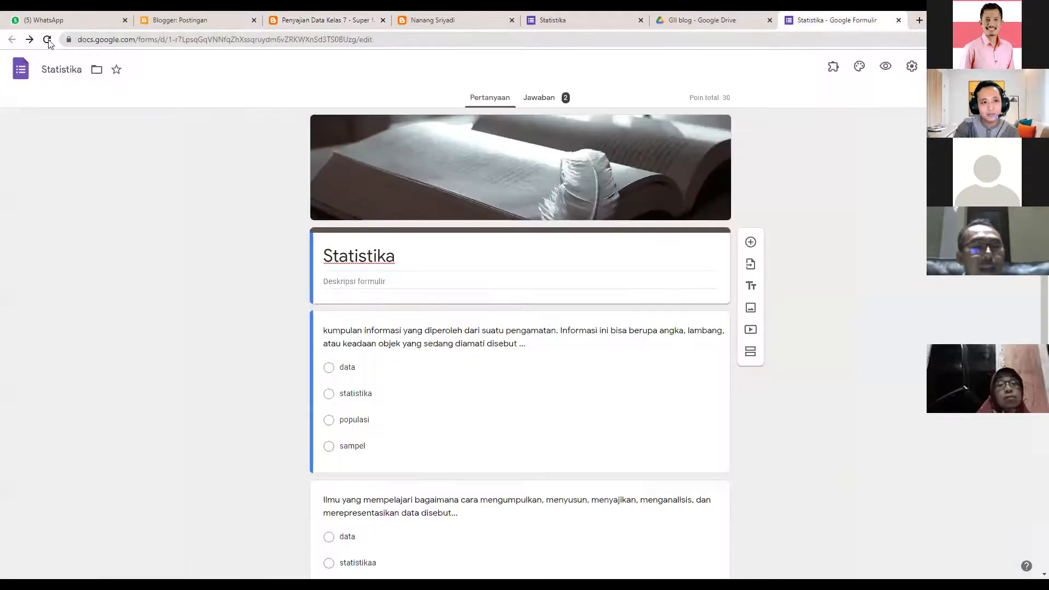
# - Check the Statistika form's 2 responses, then open the data blog document from GII blog
pyautogui.click(547, 103)
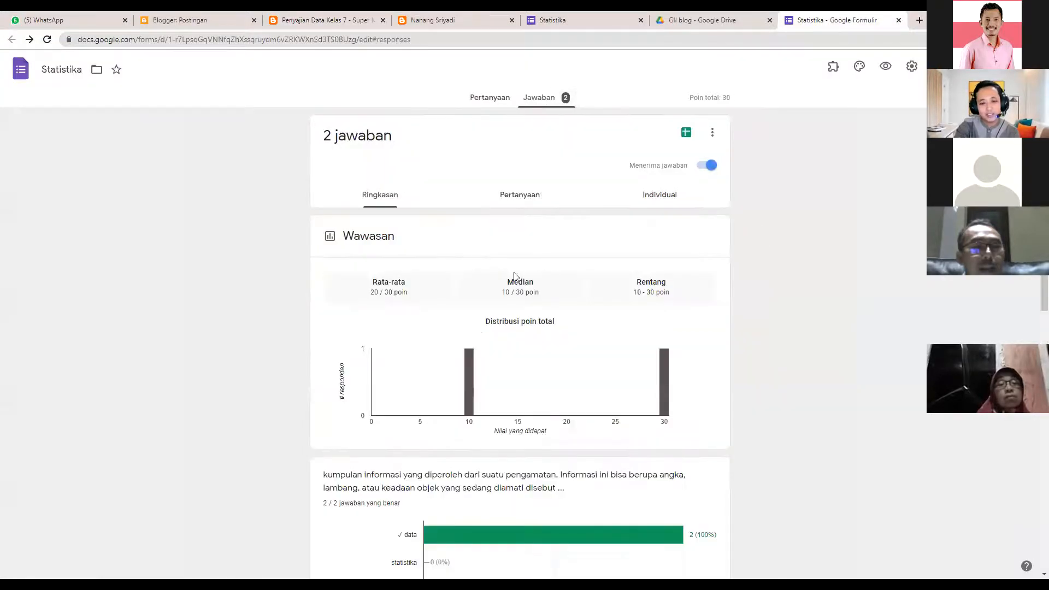
pyautogui.scroll(-5, 490, 347)
pyautogui.scroll(-4, 492, 347)
pyautogui.scroll(6, 599, 109)
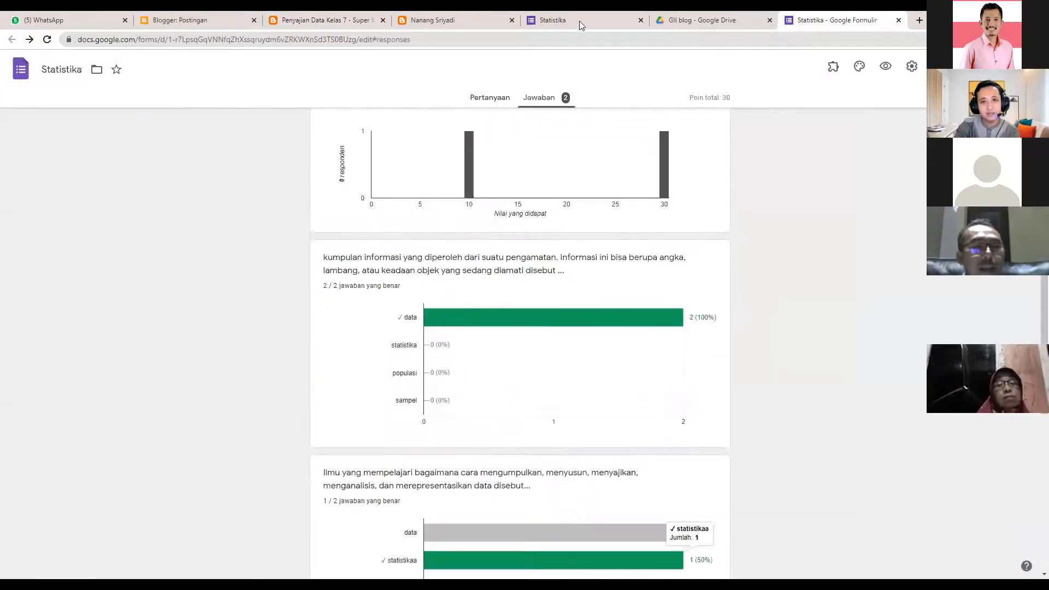
pyautogui.click(576, 21)
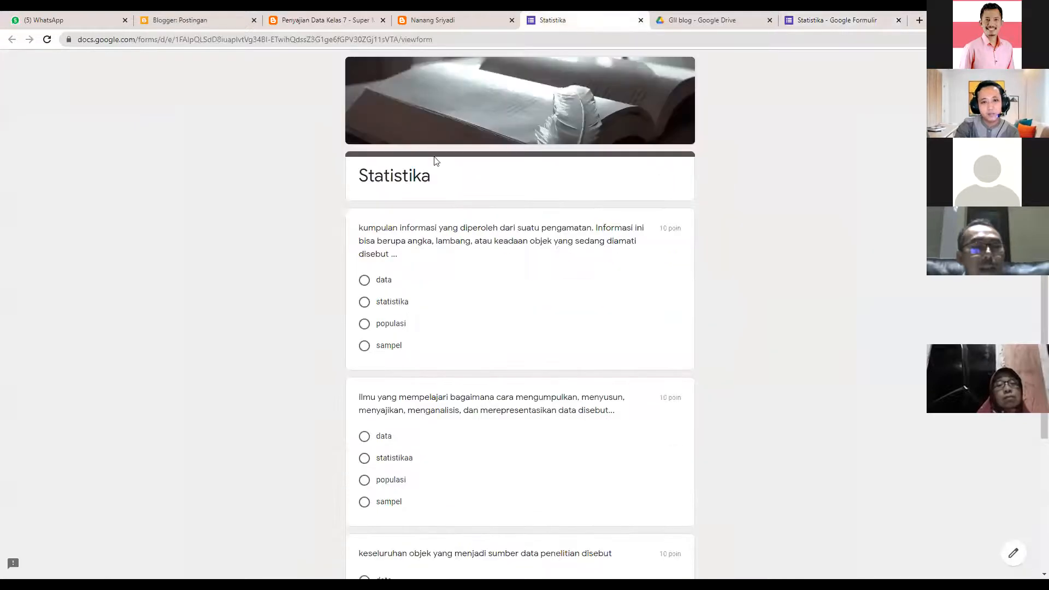
pyautogui.click(695, 22)
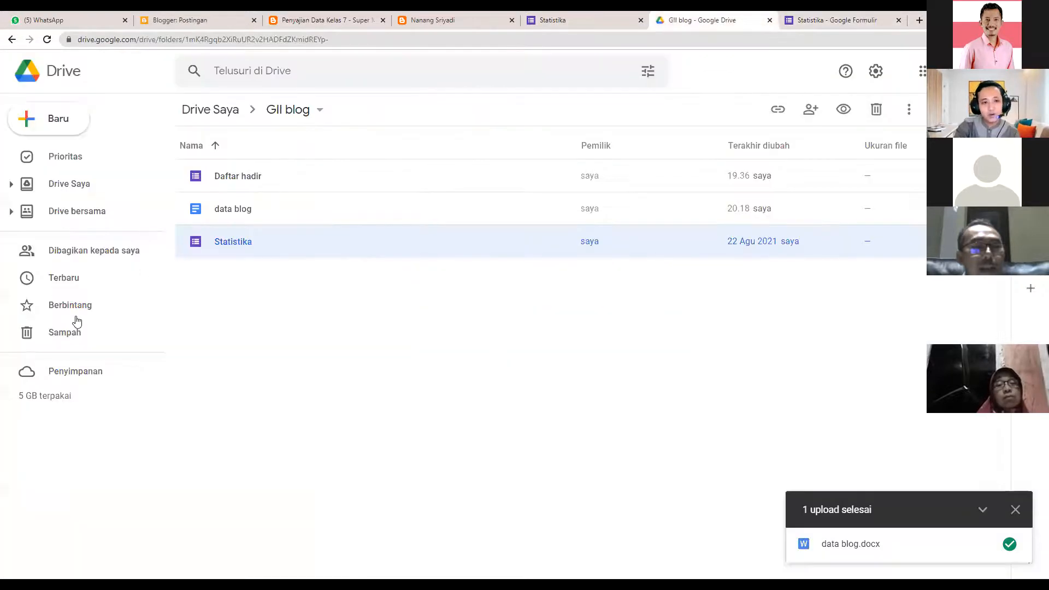
pyautogui.doubleClick(235, 214)
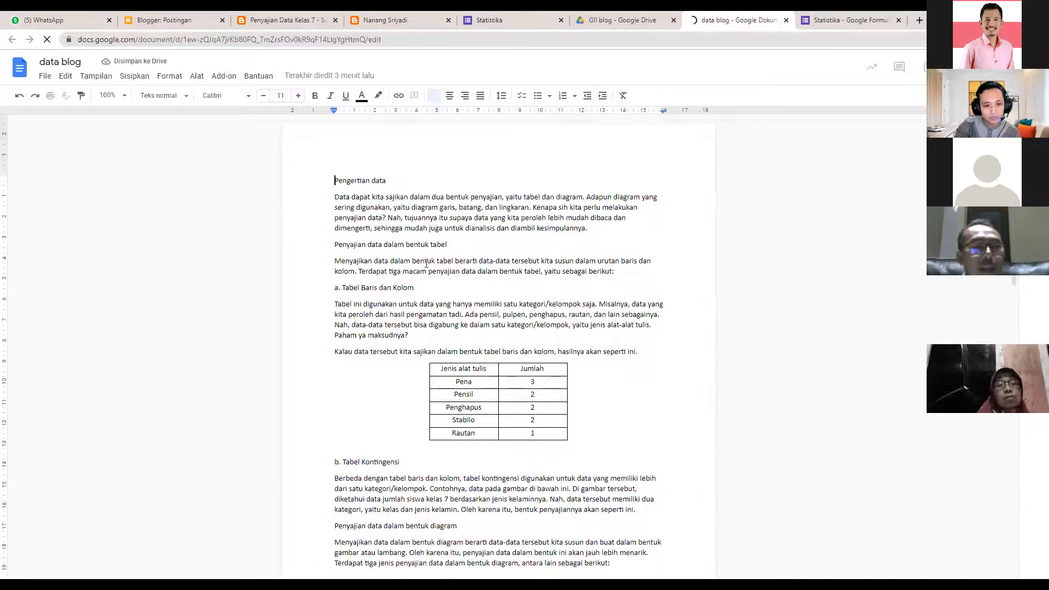
# - Publish the data blog document to the web as an embed and copy its iframe code
pyautogui.scroll(-15, 427, 266)
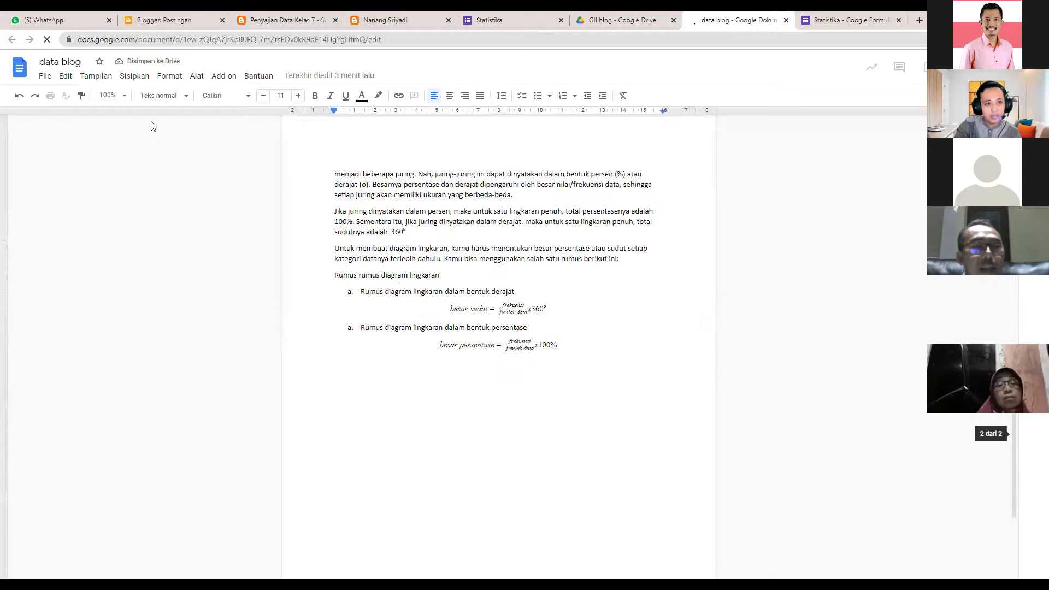
pyautogui.scroll(6, 153, 126)
pyautogui.click(45, 76)
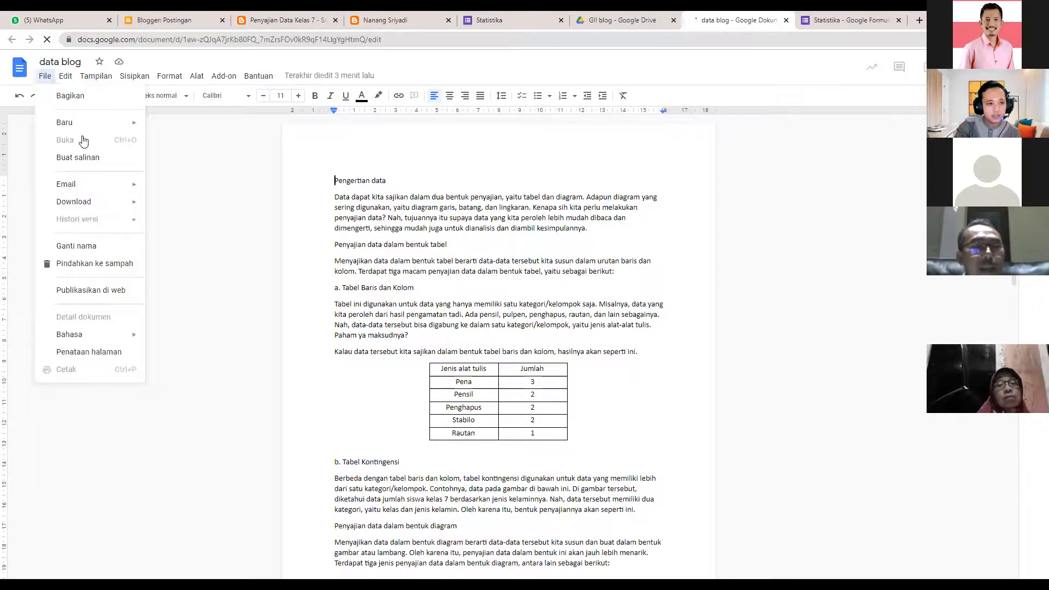
pyautogui.click(120, 291)
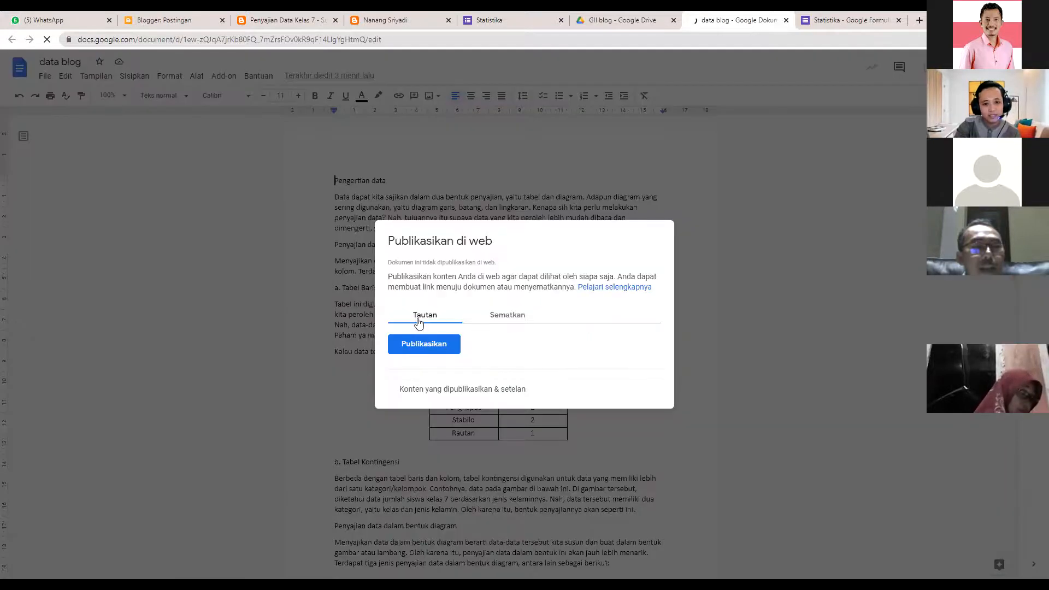
pyautogui.click(497, 319)
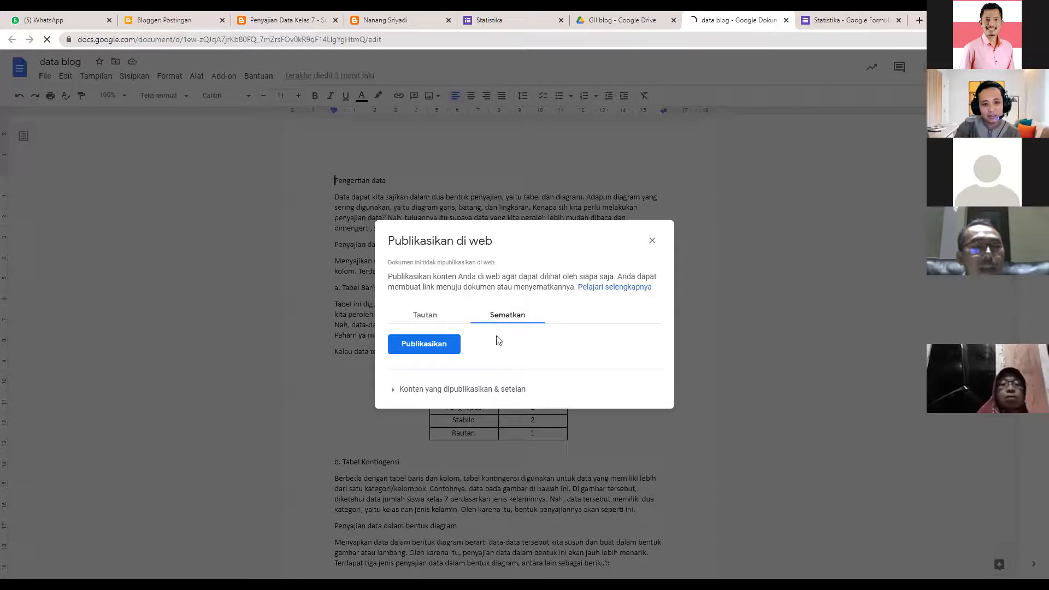
pyautogui.click(425, 346)
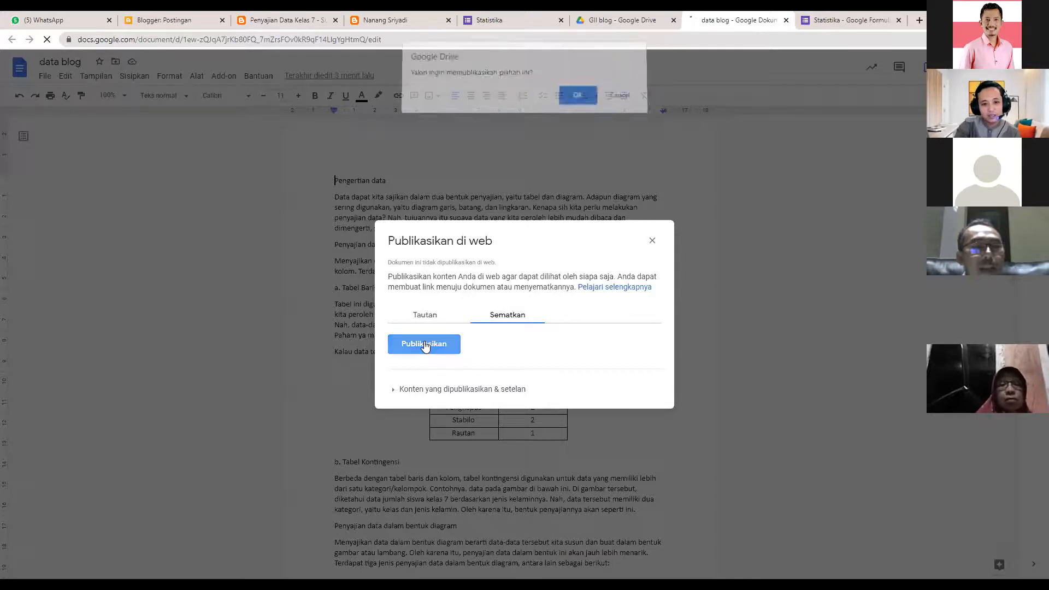
pyautogui.click(579, 102)
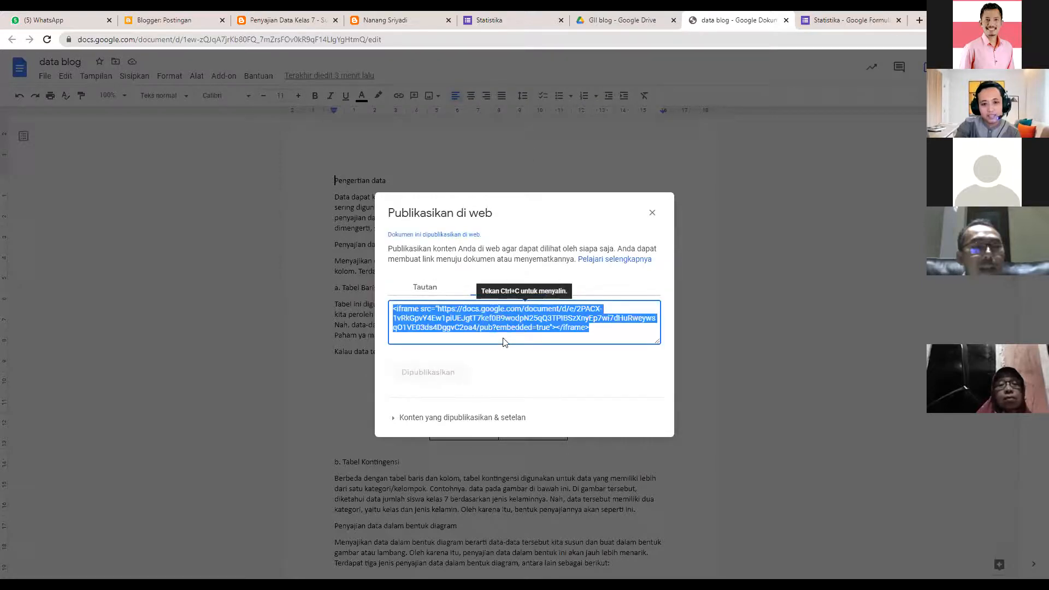
pyautogui.rightClick(502, 326)
pyautogui.click(502, 330)
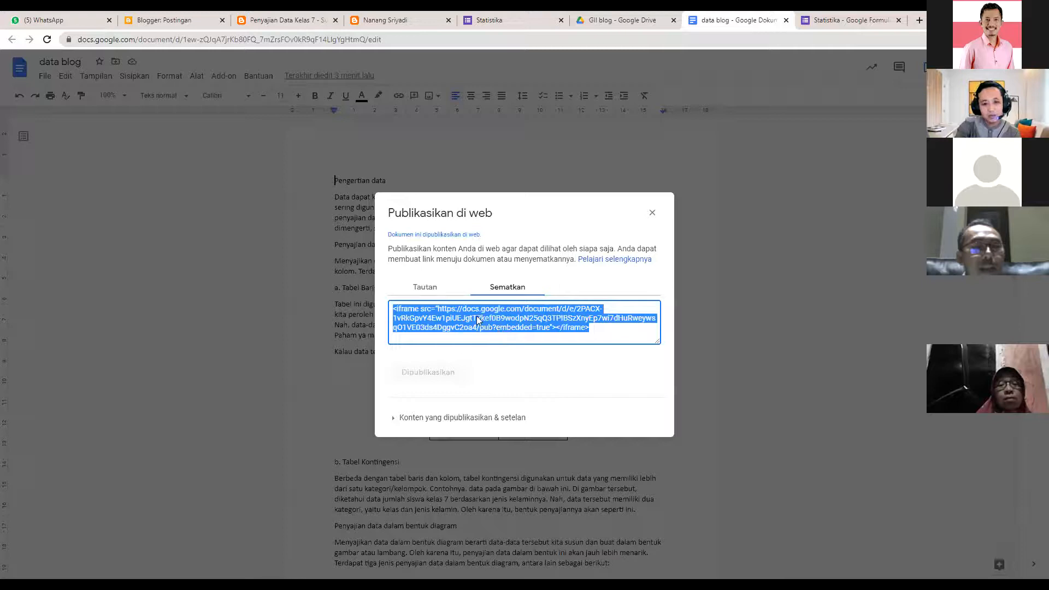
# - Open Penyajian Data Kelas 7 in the editor and check the iframe code in its HTML
pyautogui.click(163, 21)
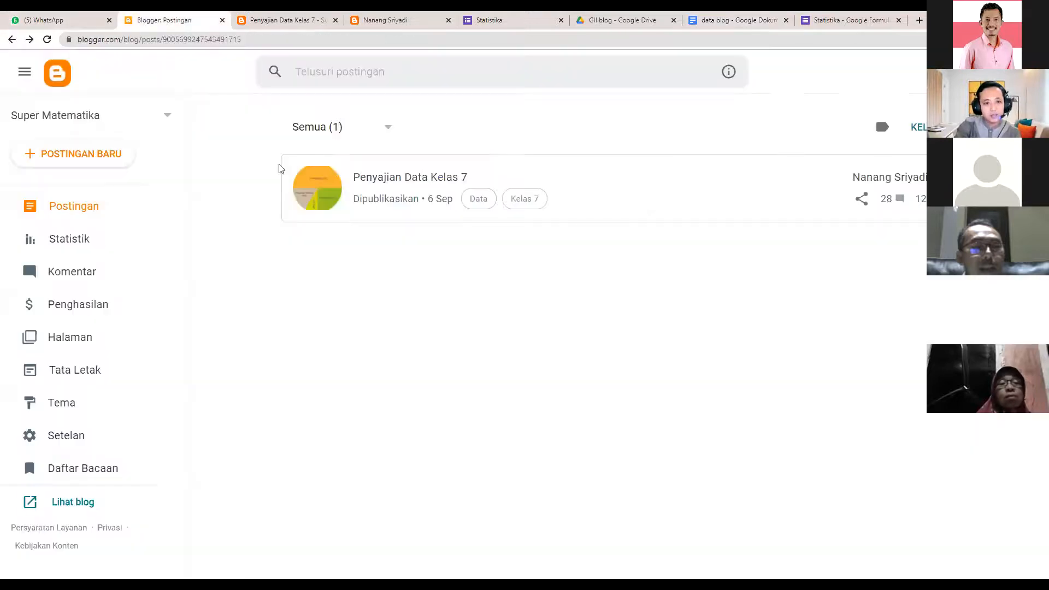
pyautogui.click(372, 178)
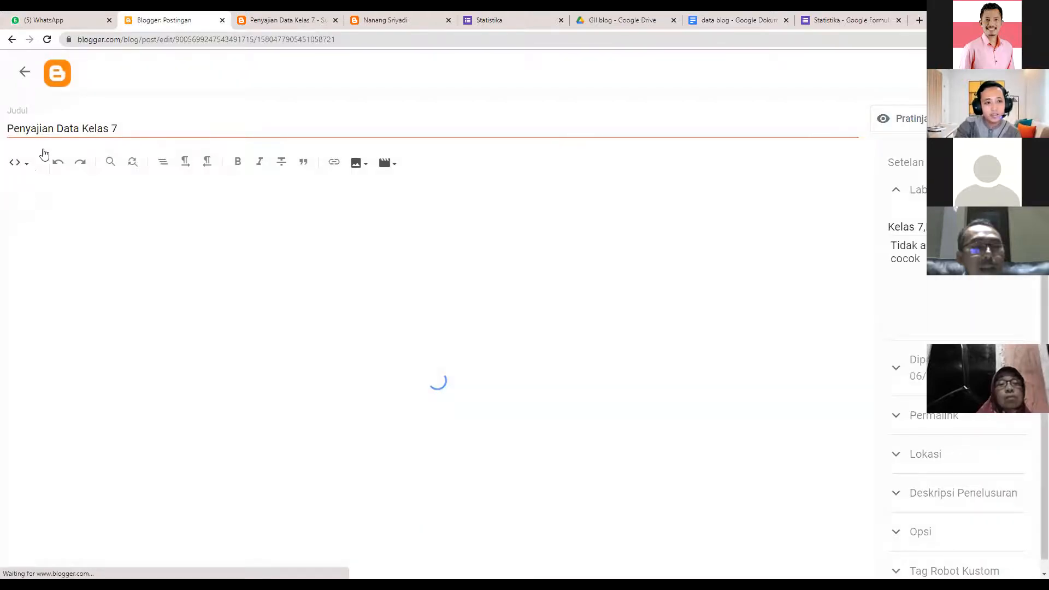
pyautogui.scroll(-1, 865, 398)
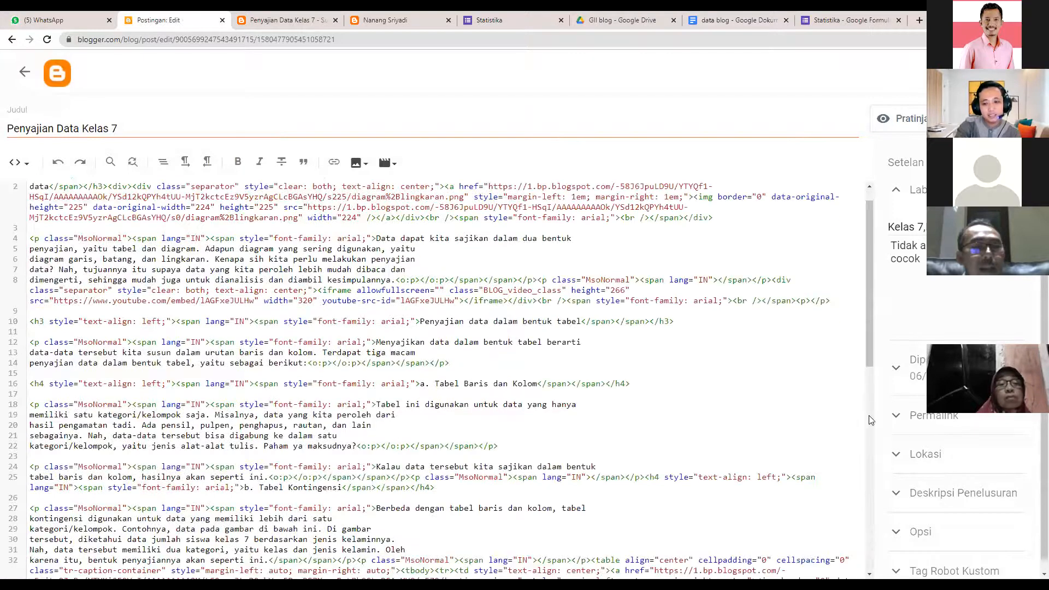
pyautogui.scroll(-5, 450, 573)
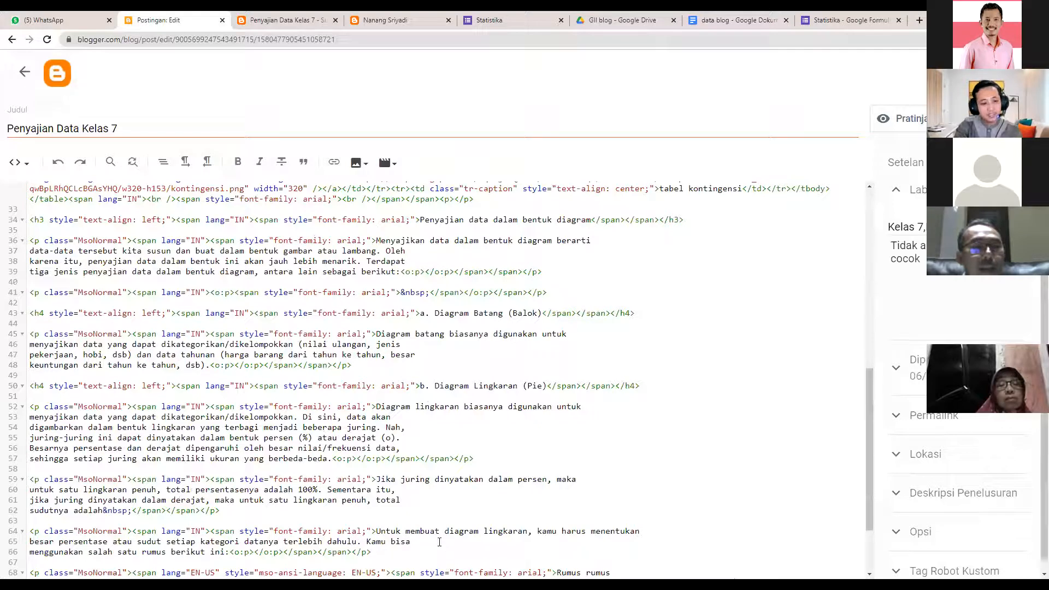
pyautogui.scroll(-2, 437, 377)
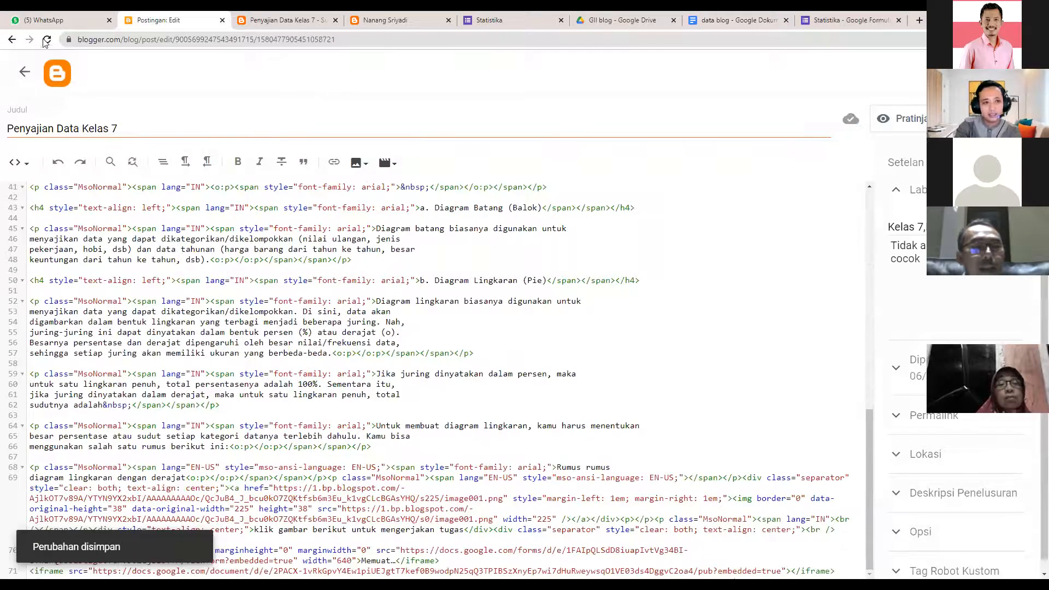
# - View the live post, scrolling down to the quiz and the embedded data blog document
pyautogui.hotkey('ctrl', 'Tab')
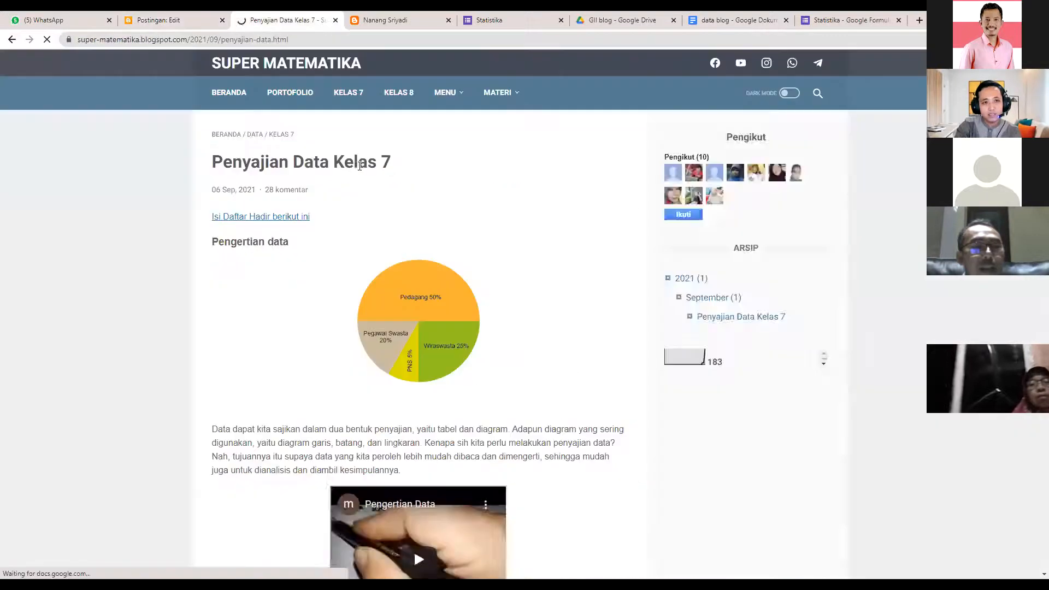
pyautogui.scroll(-1, 309, 229)
pyautogui.scroll(-1, 351, 311)
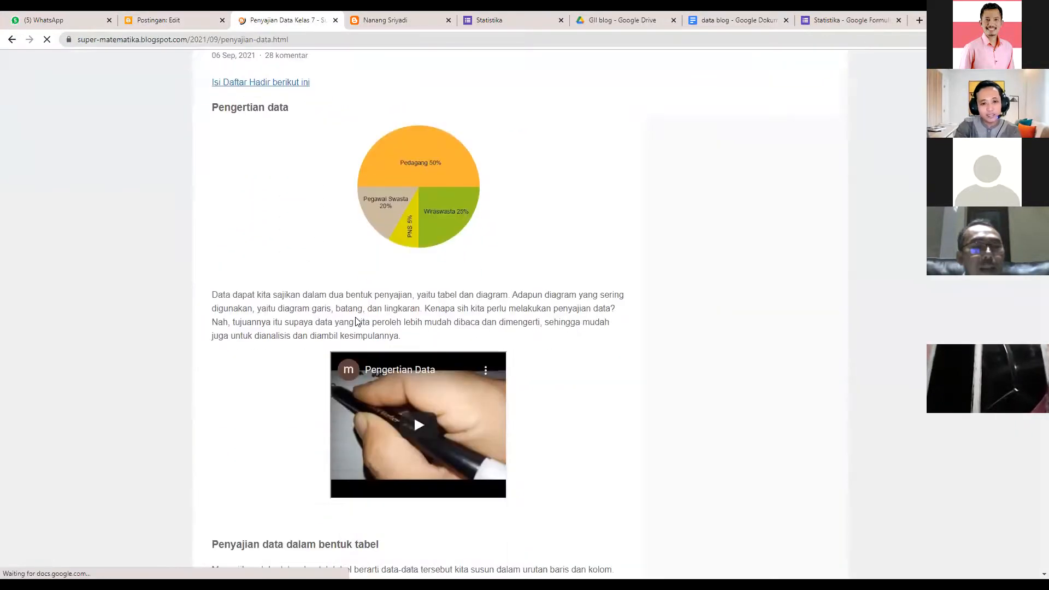
pyautogui.scroll(-2, 358, 311)
pyautogui.scroll(-10, 357, 312)
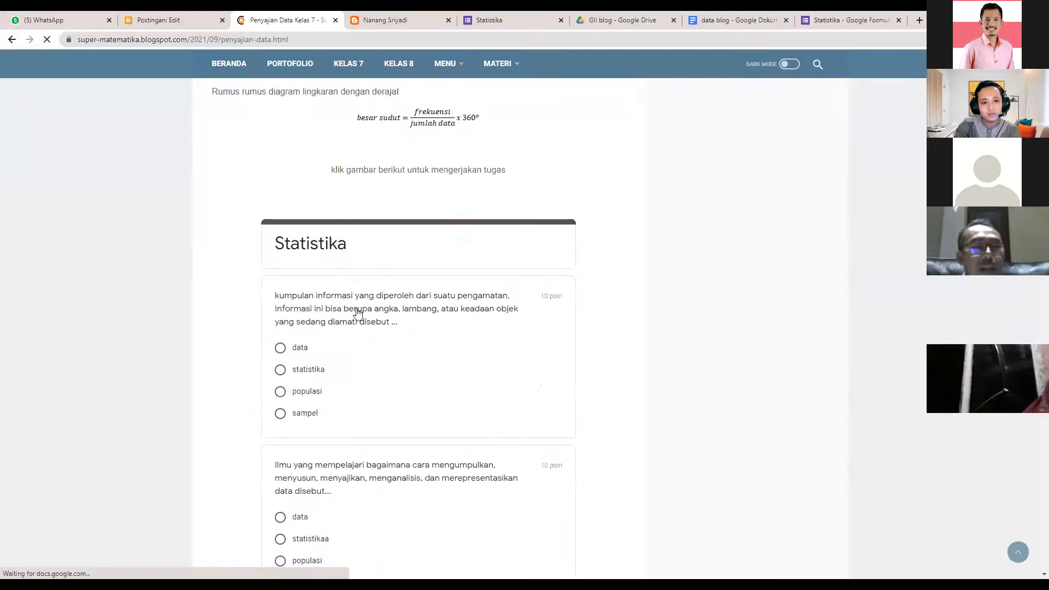
pyautogui.scroll(-8, 494, 297)
pyautogui.scroll(-5, 498, 280)
pyautogui.moveTo(430, 329); pyautogui.dragTo(468, 169)
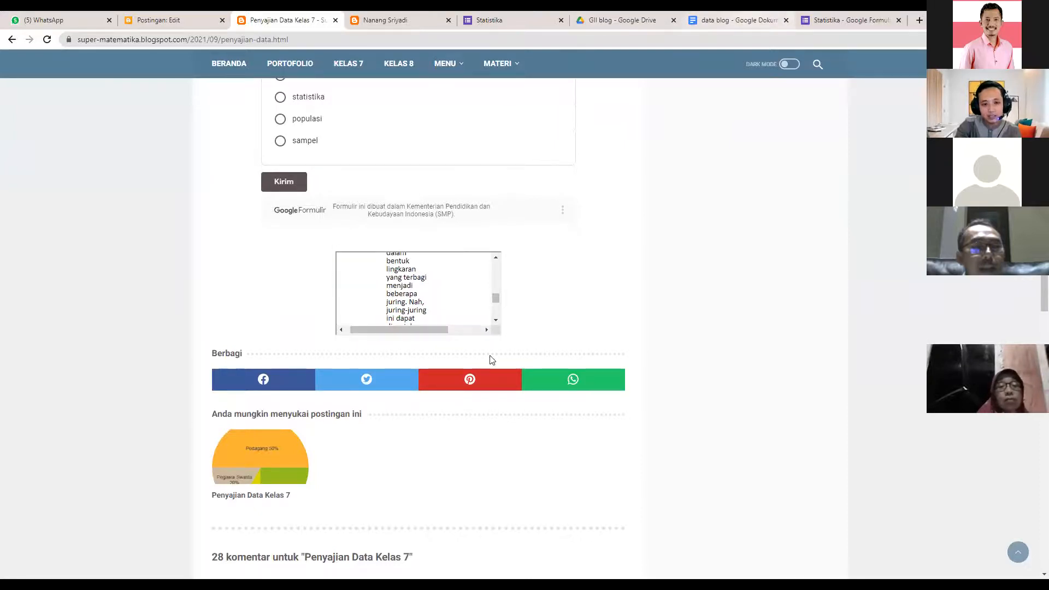
pyautogui.click(735, 21)
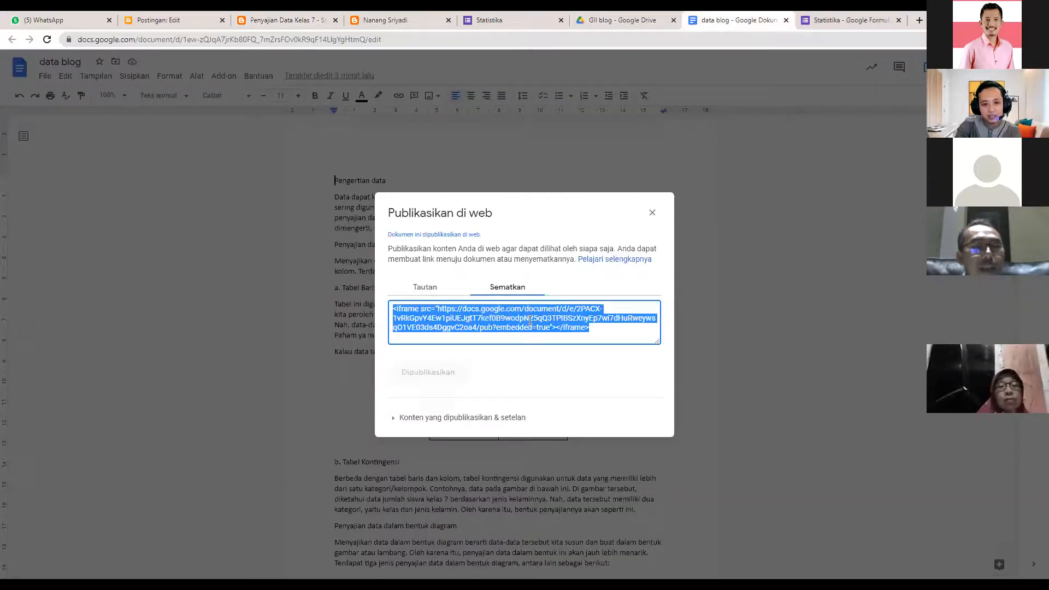
# - Expand 'Konten yang dipublikasikan & setelan' in the publish dialog, then close the dialog
pyautogui.click(588, 325)
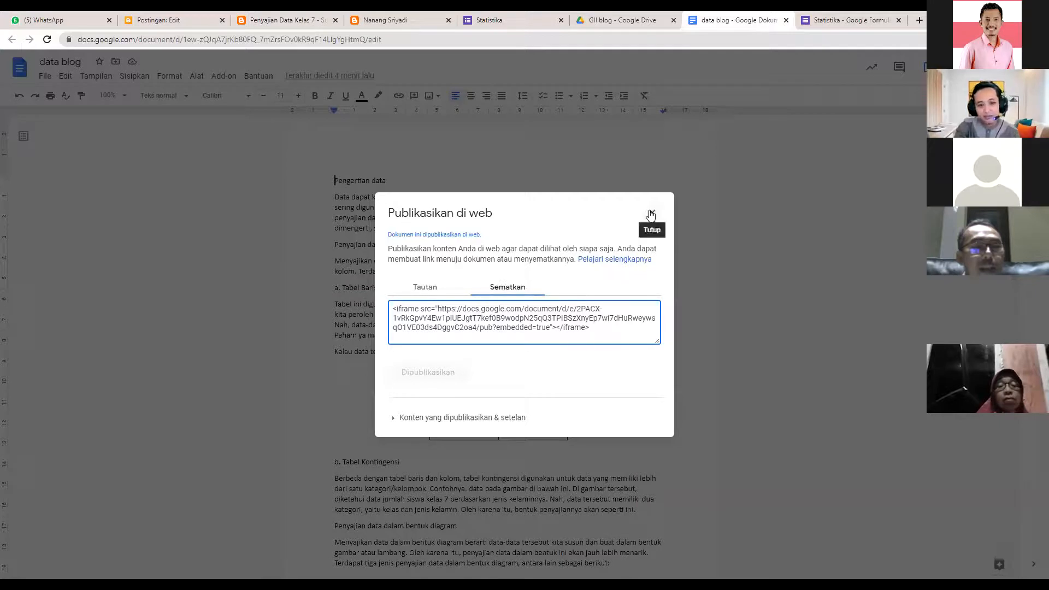
pyautogui.click(394, 419)
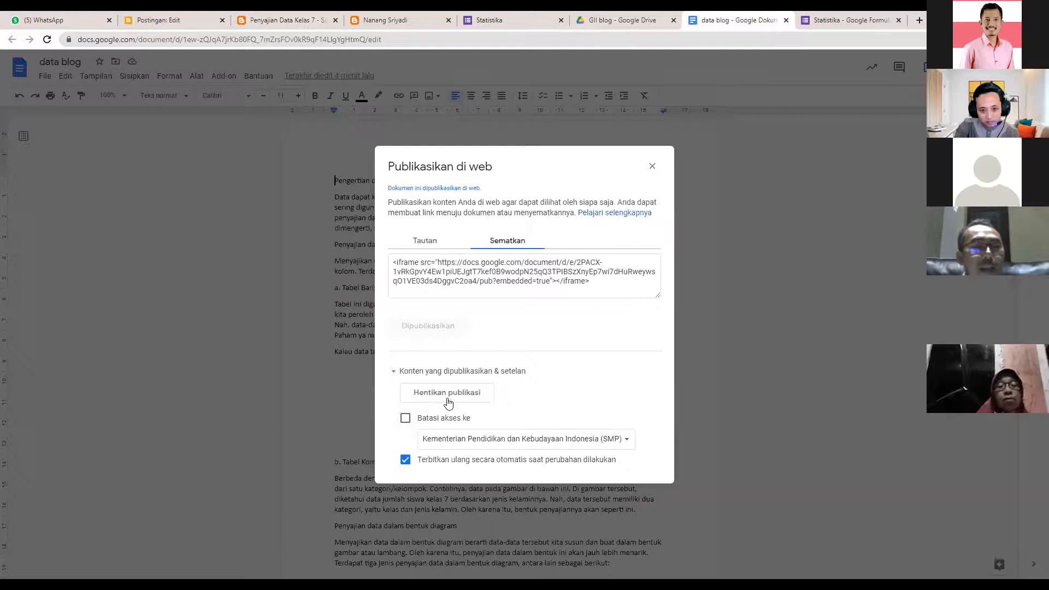
pyautogui.click(523, 281)
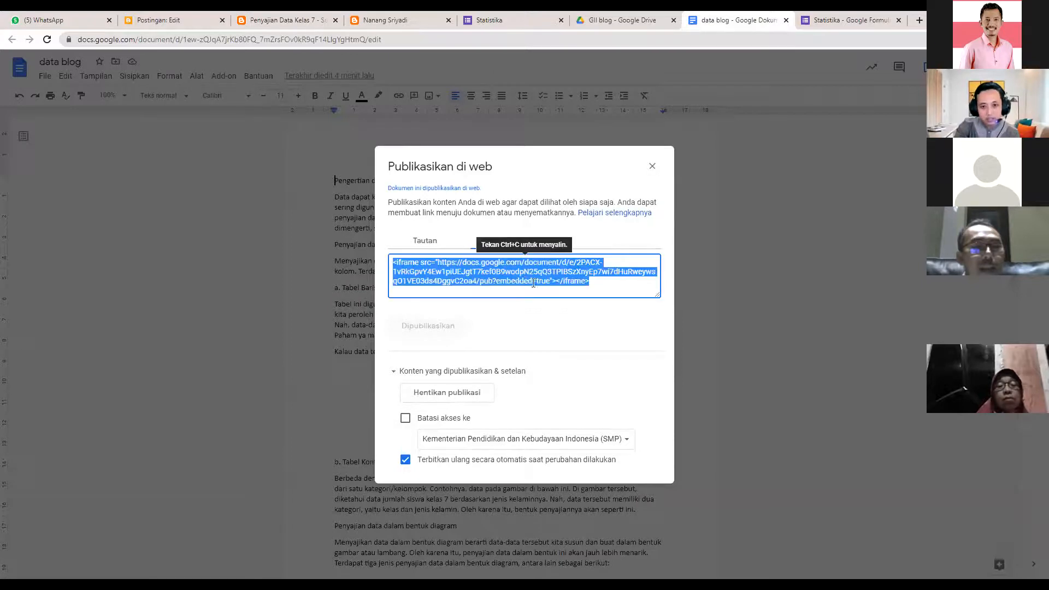
pyautogui.click(510, 281)
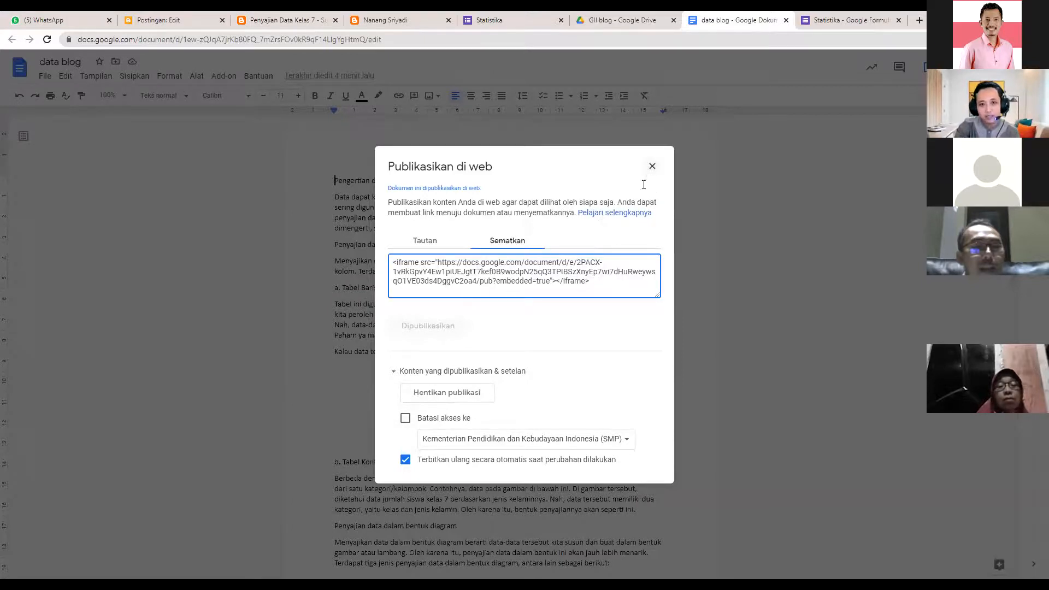
pyautogui.press('Escape')
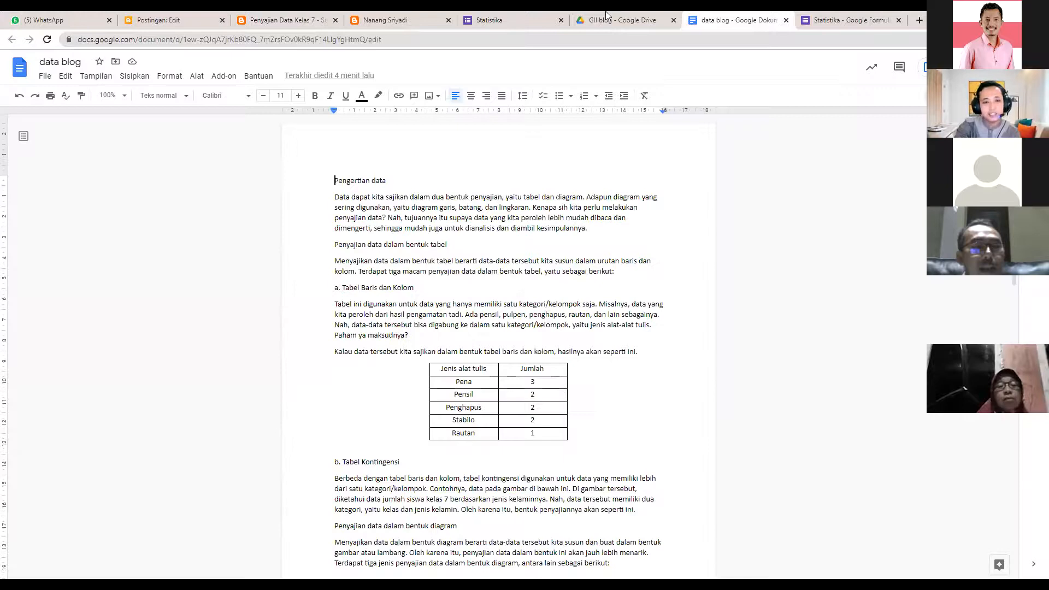
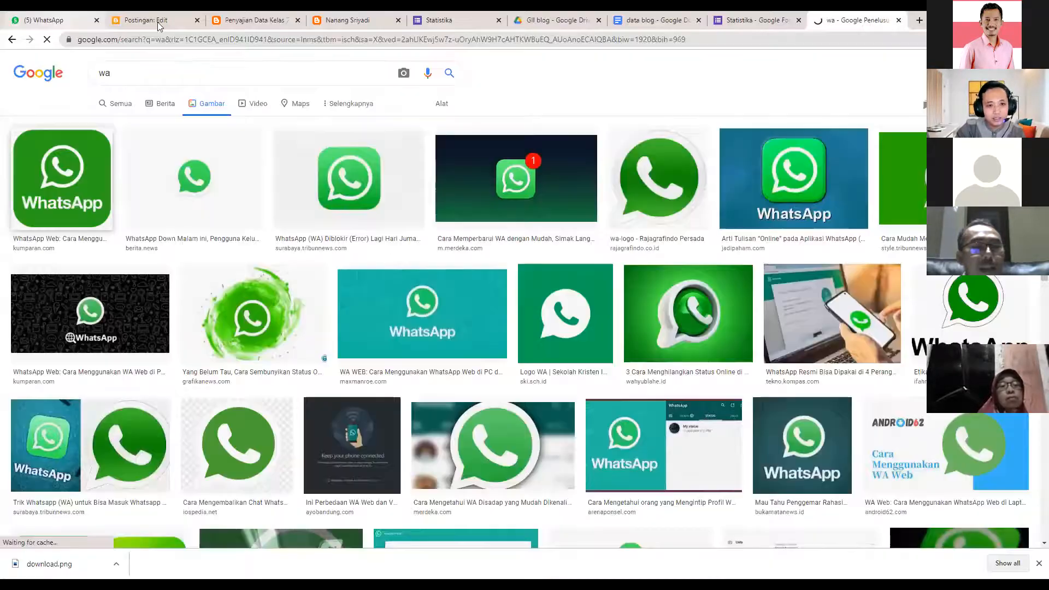
# - Save the image as download.png and return to the Penyajian Data Kelas 7 post editor
pyautogui.click(248, 20)
pyautogui.scroll(1, 486, 363)
pyautogui.click(150, 20)
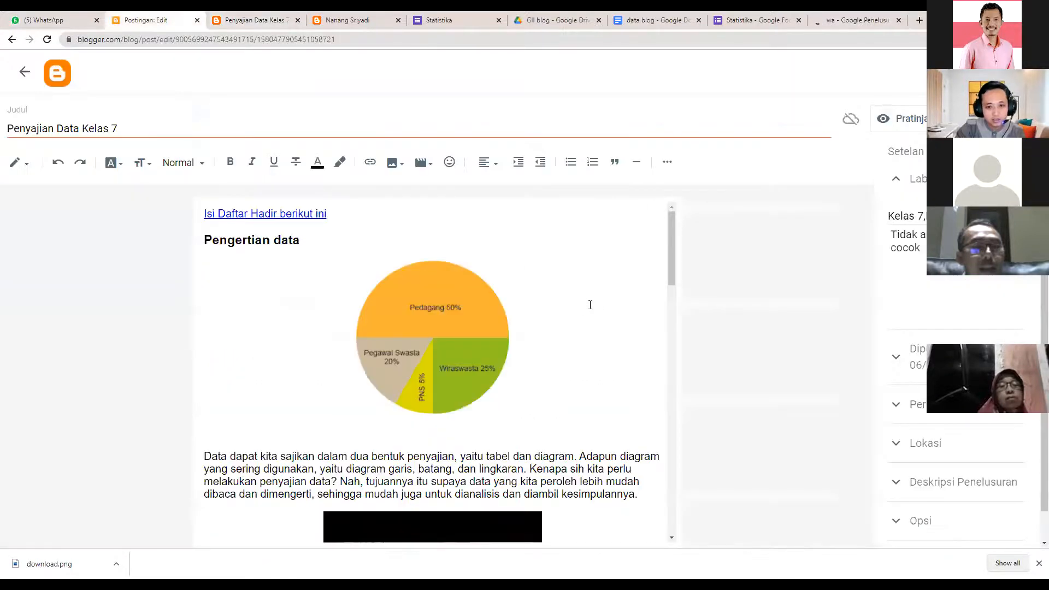
# - Add a new empty line after 'klik gambar berikut untuk mengerjakan tugas' at the post's end
pyautogui.scroll(-5, 662, 289)
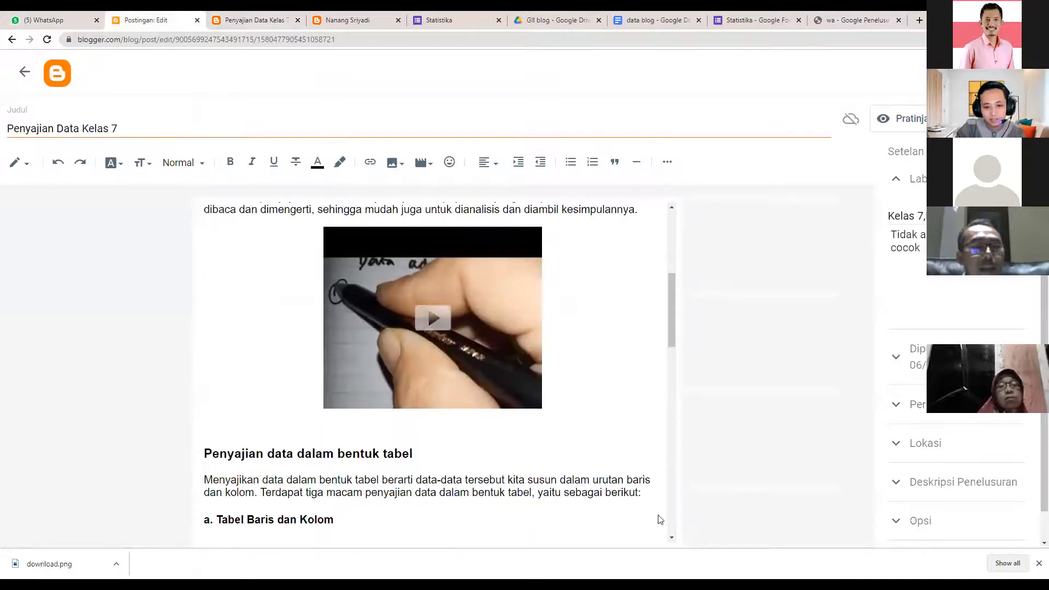
pyautogui.scroll(-1, 601, 511)
pyautogui.scroll(-15, 574, 522)
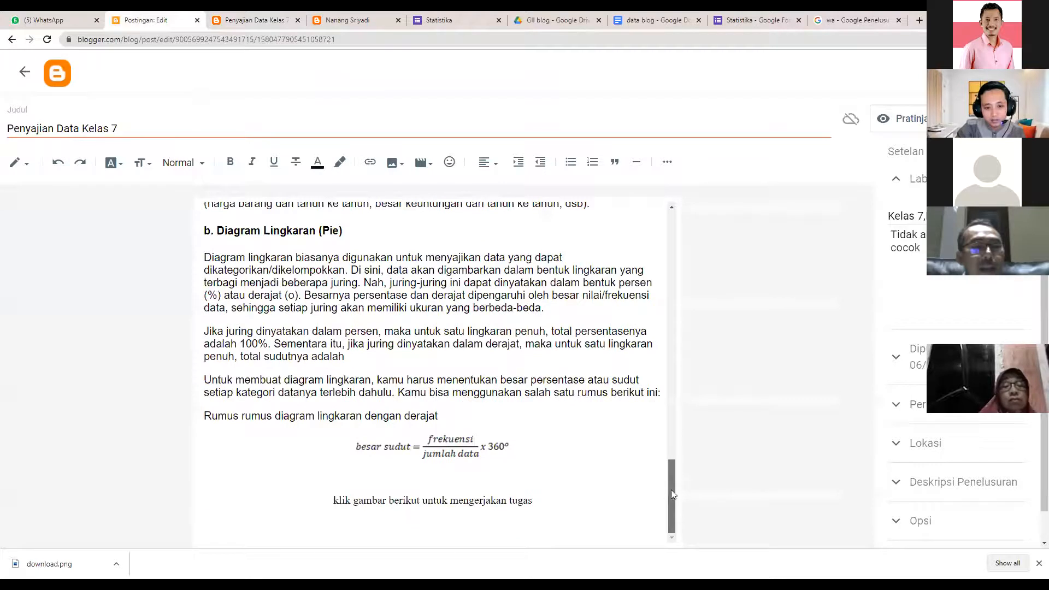
pyautogui.scroll(4, 547, 515)
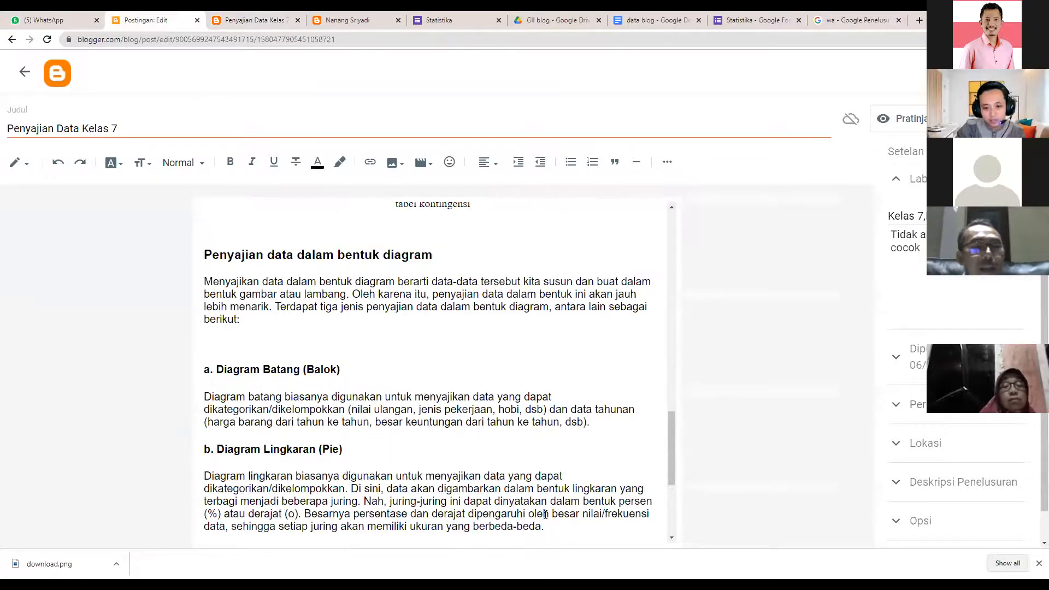
pyautogui.tripleClick(546, 519)
pyautogui.click(538, 513)
pyautogui.scroll(-4, 533, 514)
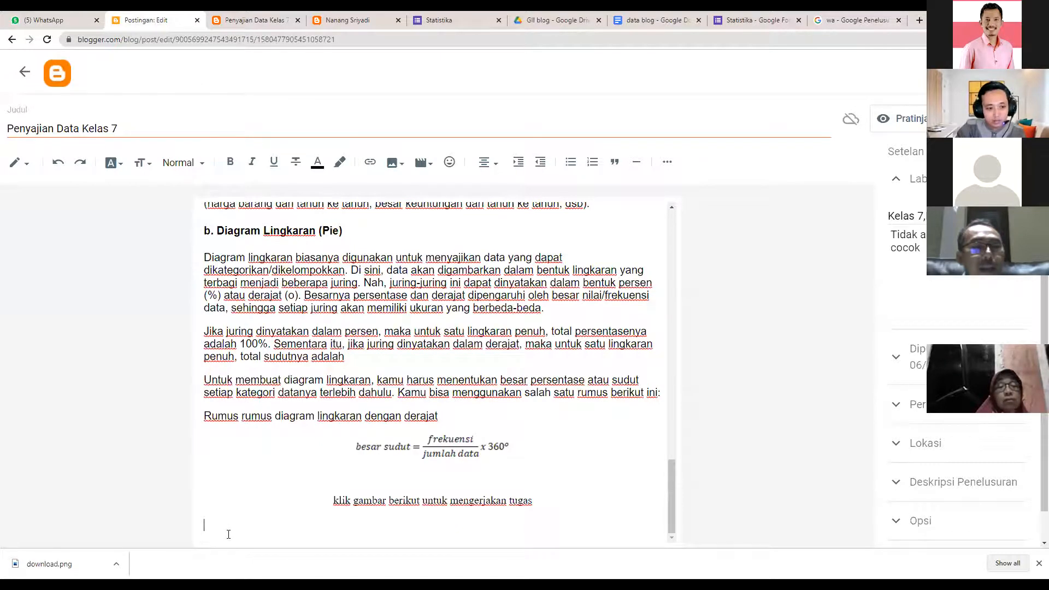
pyautogui.press('Return')
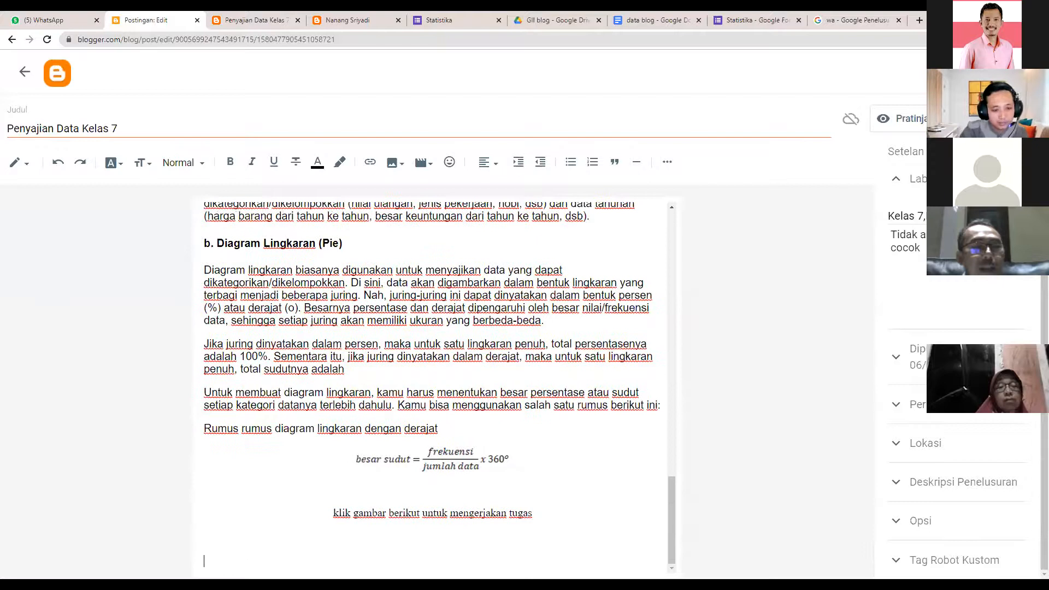
# - Upload download.png from the computer through the insert-image dialog
pyautogui.click(404, 163)
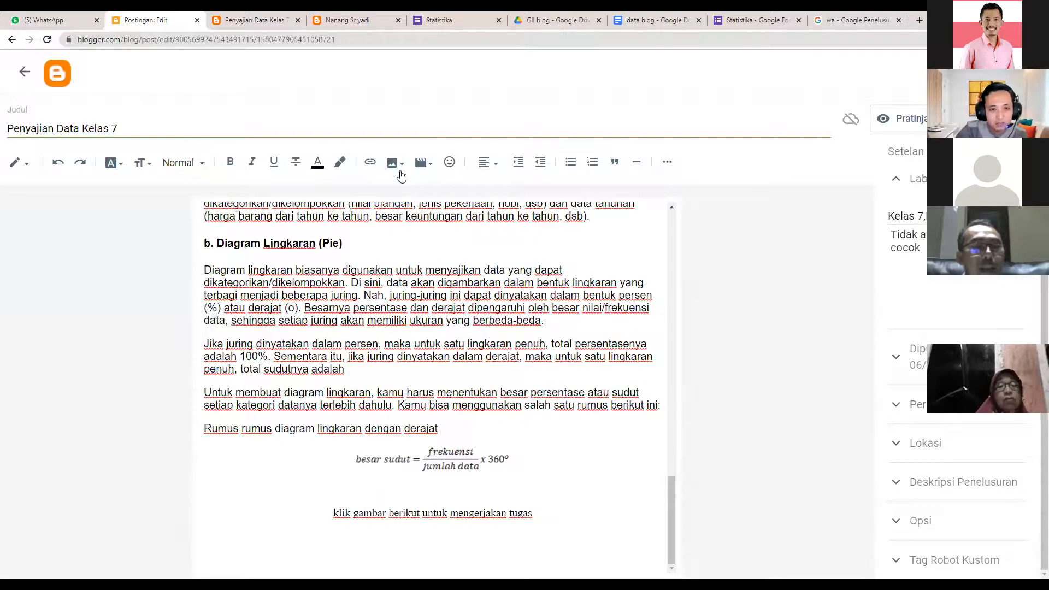
pyautogui.click(420, 196)
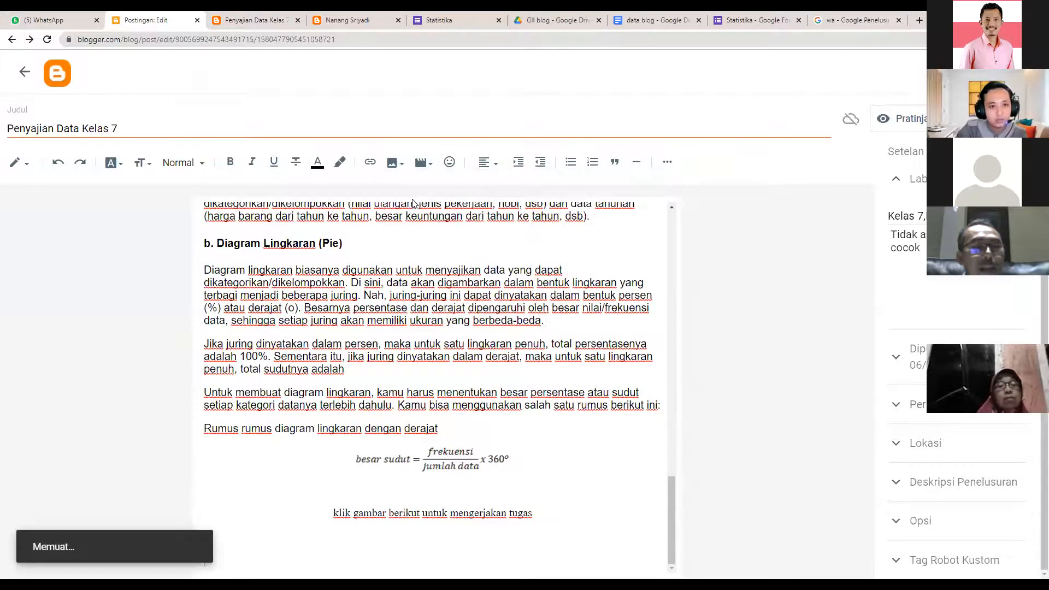
pyautogui.click(207, 189)
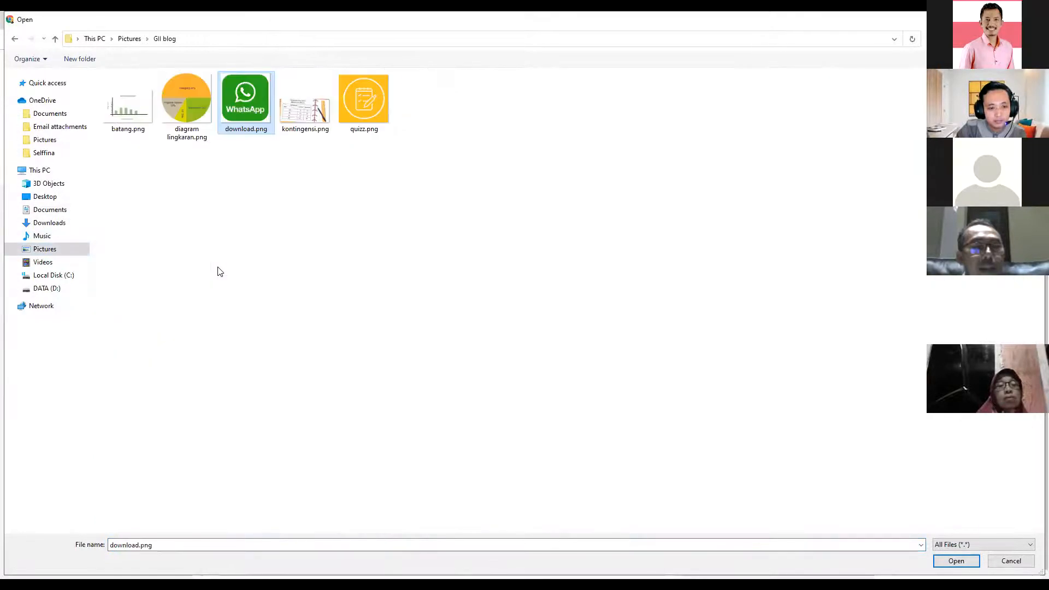
pyautogui.press('Return')
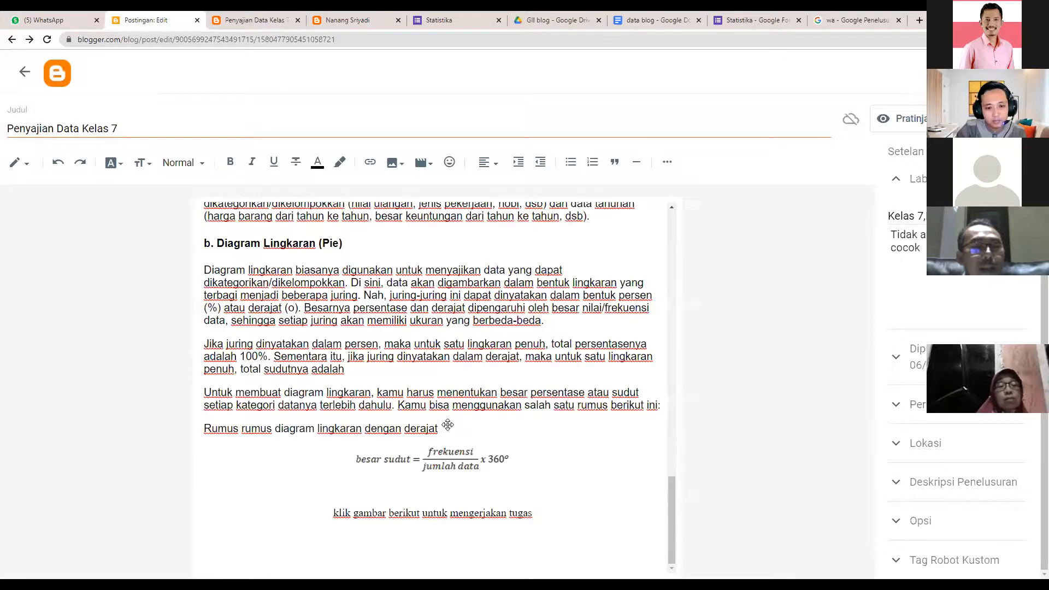
# - Insert the WhatsApp image and link it to the author's wa.me number, opening in a new window
pyautogui.click(475, 465)
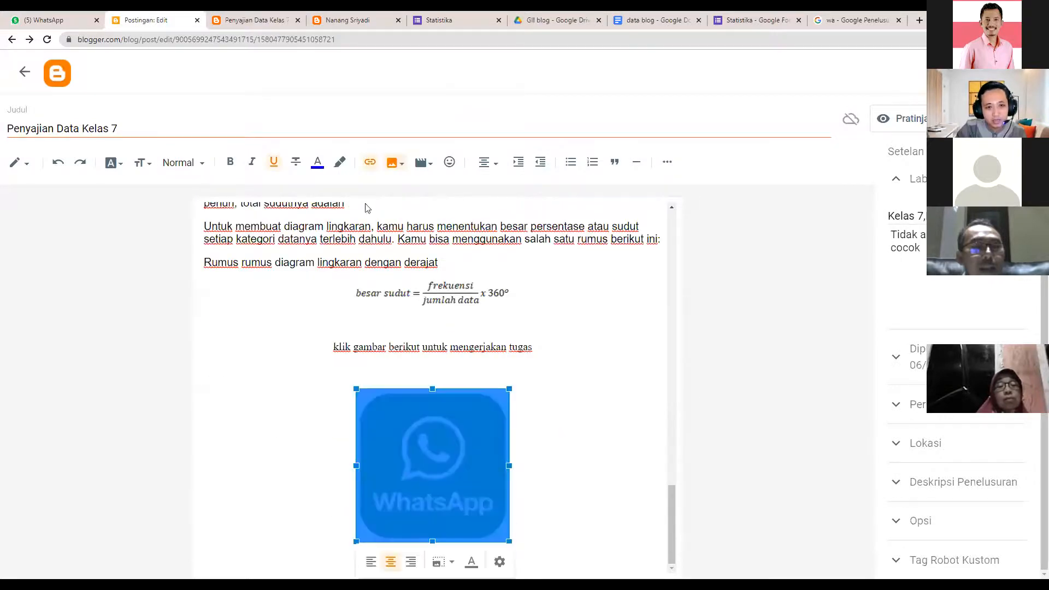
pyautogui.click(370, 163)
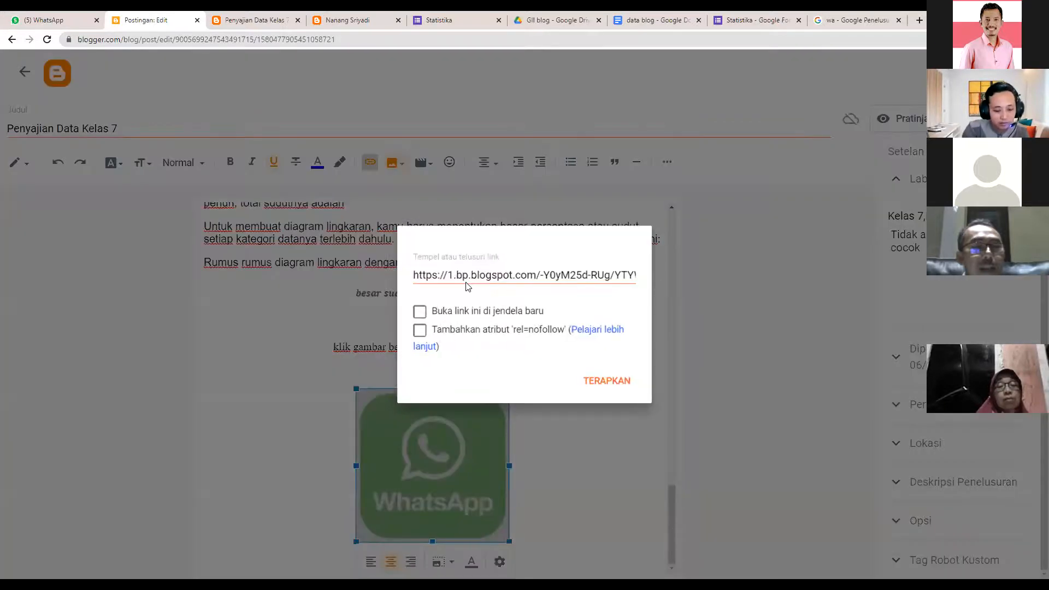
pyautogui.write('wa.me/')
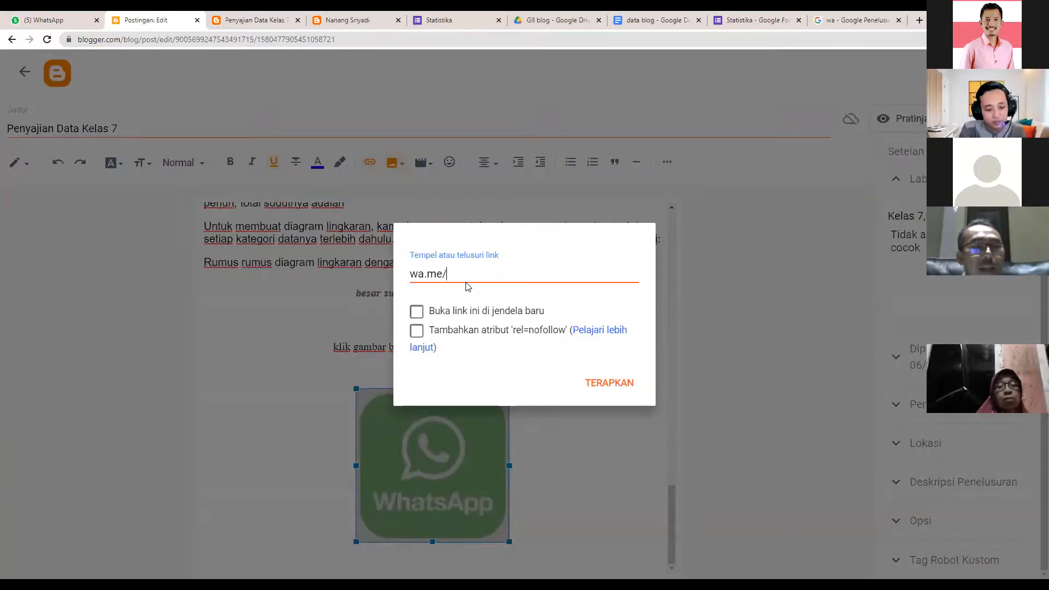
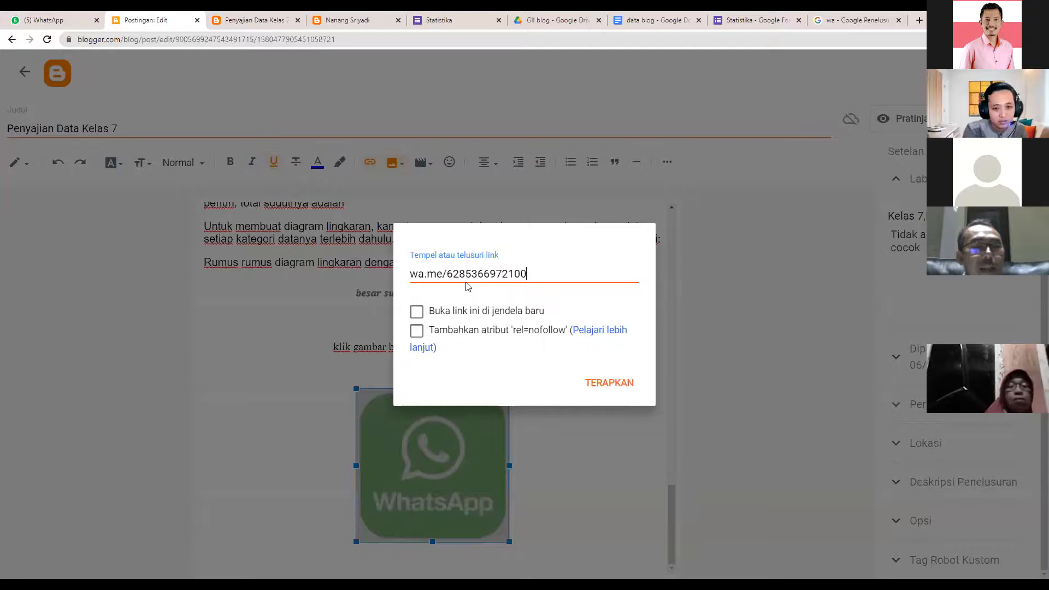
pyautogui.click(417, 313)
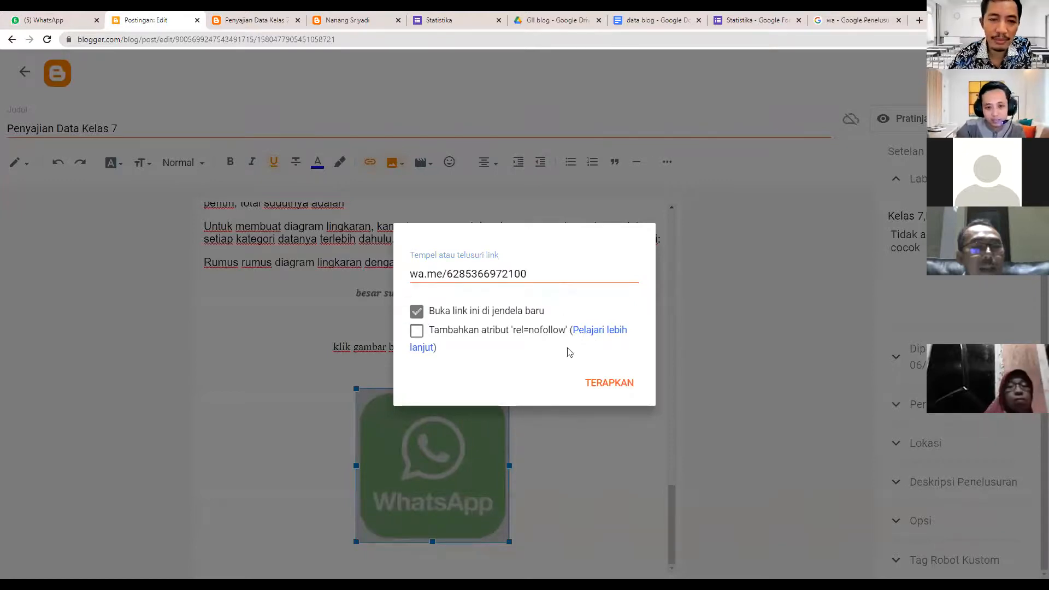
pyautogui.click(605, 389)
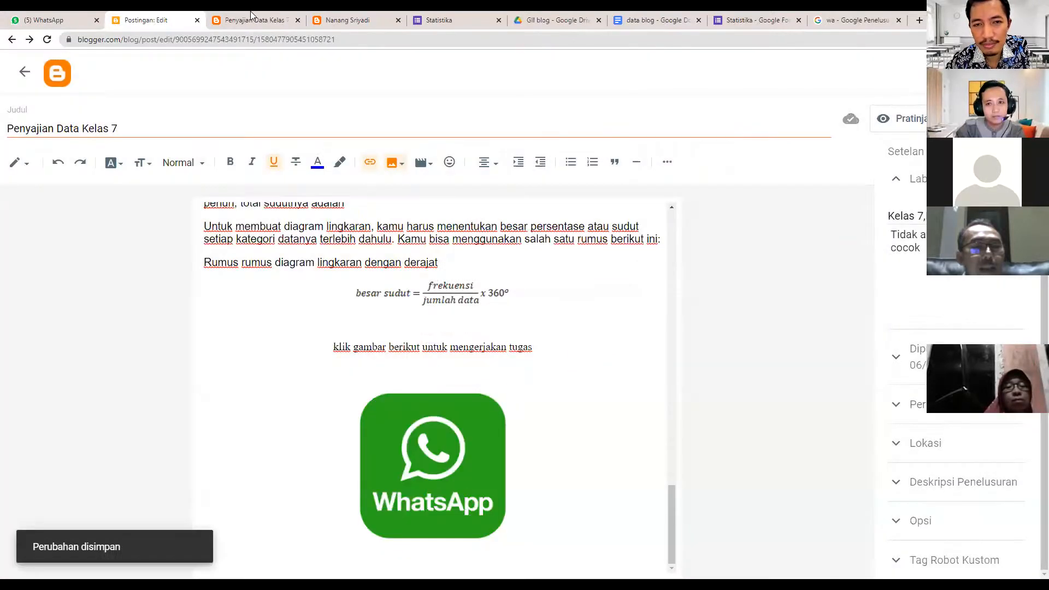
pyautogui.click(250, 20)
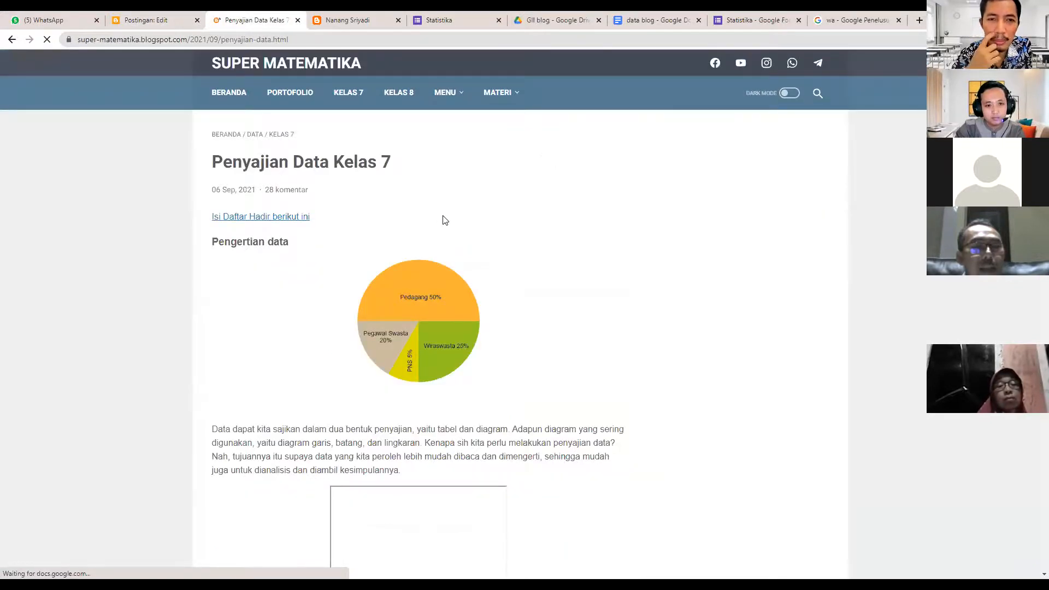
# - Scroll the live post down to the WhatsApp image and click it to test the link
pyautogui.scroll(-10, 457, 307)
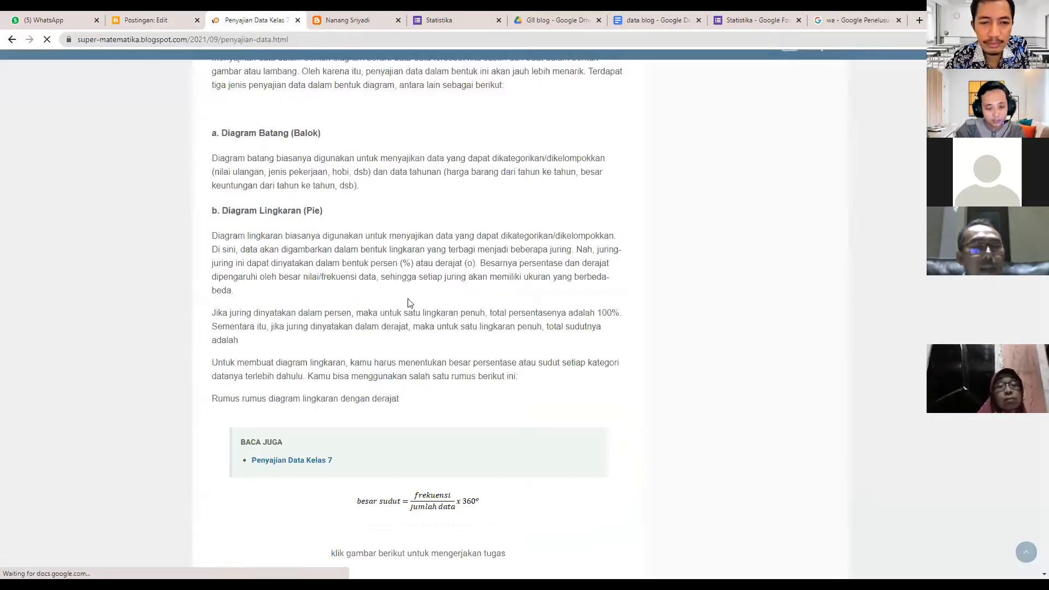
pyautogui.scroll(-5, 410, 302)
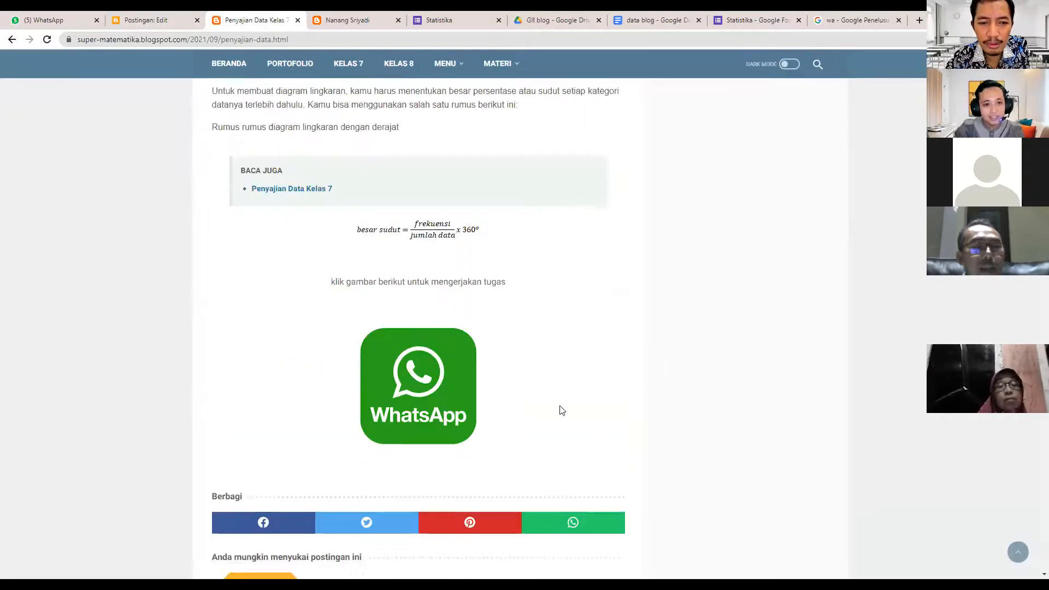
pyautogui.scroll(-5, 410, 404)
pyautogui.scroll(3, 416, 291)
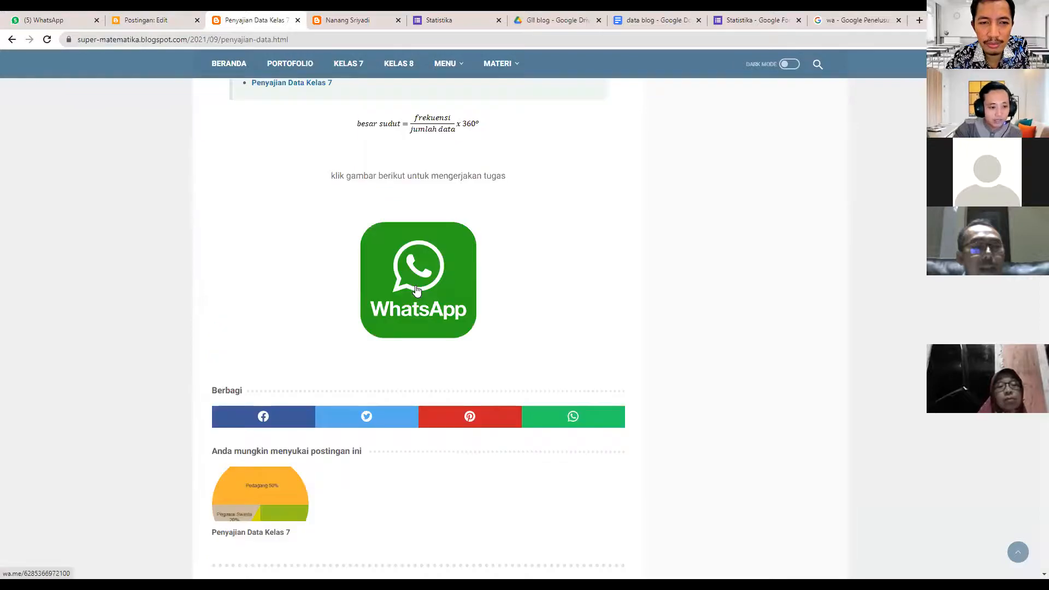
pyautogui.click(415, 285)
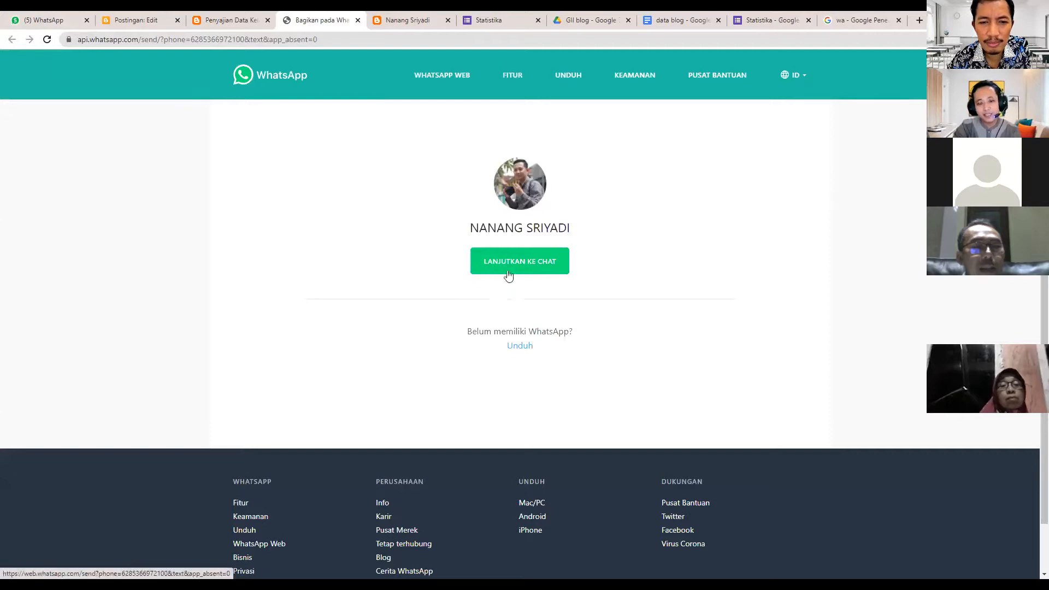
# - Continue to the WhatsApp chat, then leave the post editor for the Blogger posts list
pyautogui.moveTo(476, 231); pyautogui.dragTo(597, 231)
pyautogui.click(452, 234)
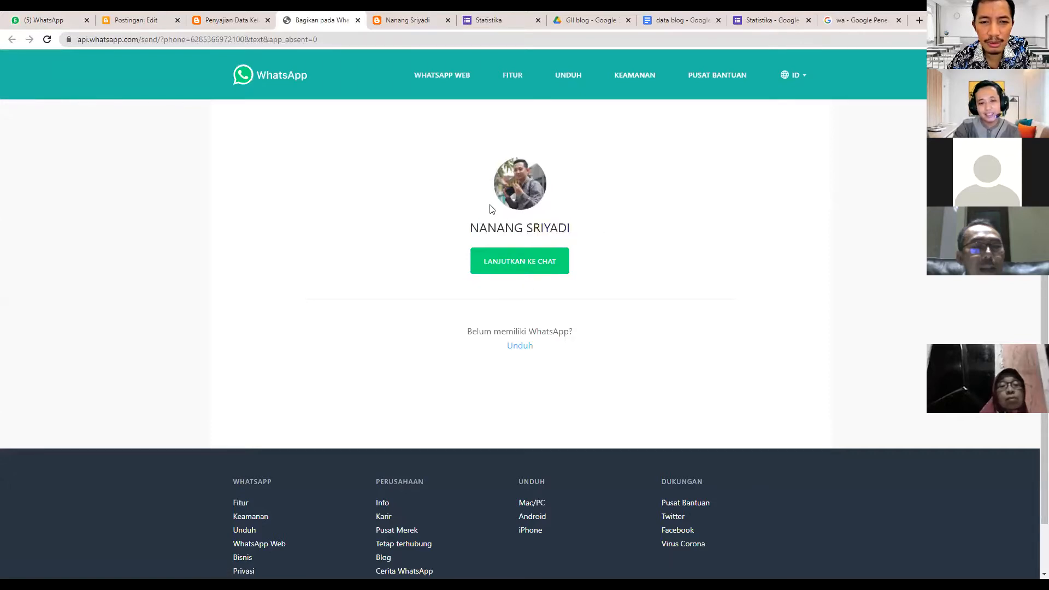
pyautogui.click(515, 264)
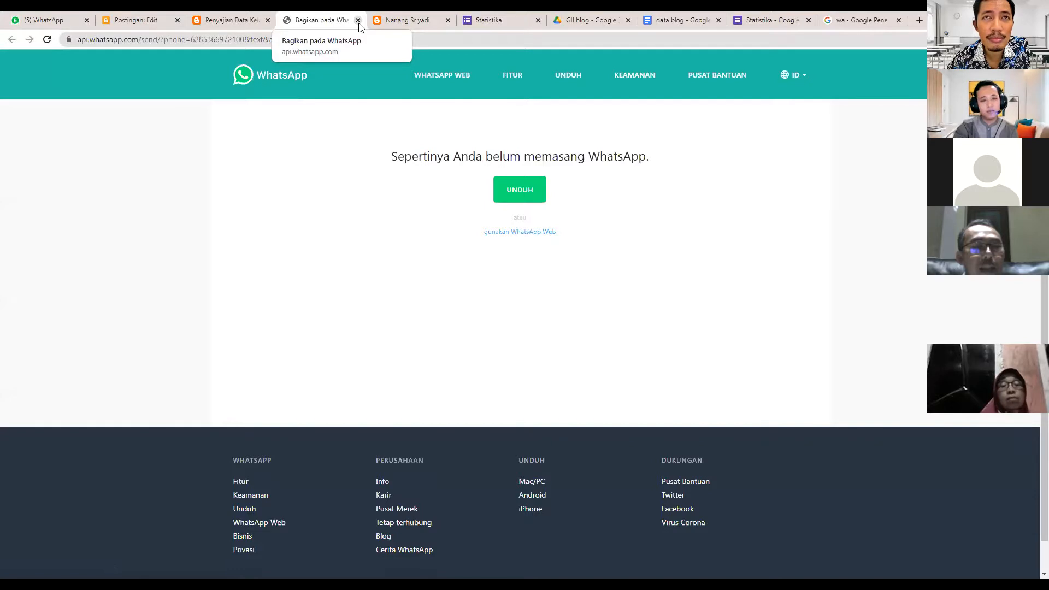
pyautogui.click(153, 22)
pyautogui.click(21, 74)
# - Open the Layout page and edit the Icon Media Sosial gadget
pyautogui.click(77, 376)
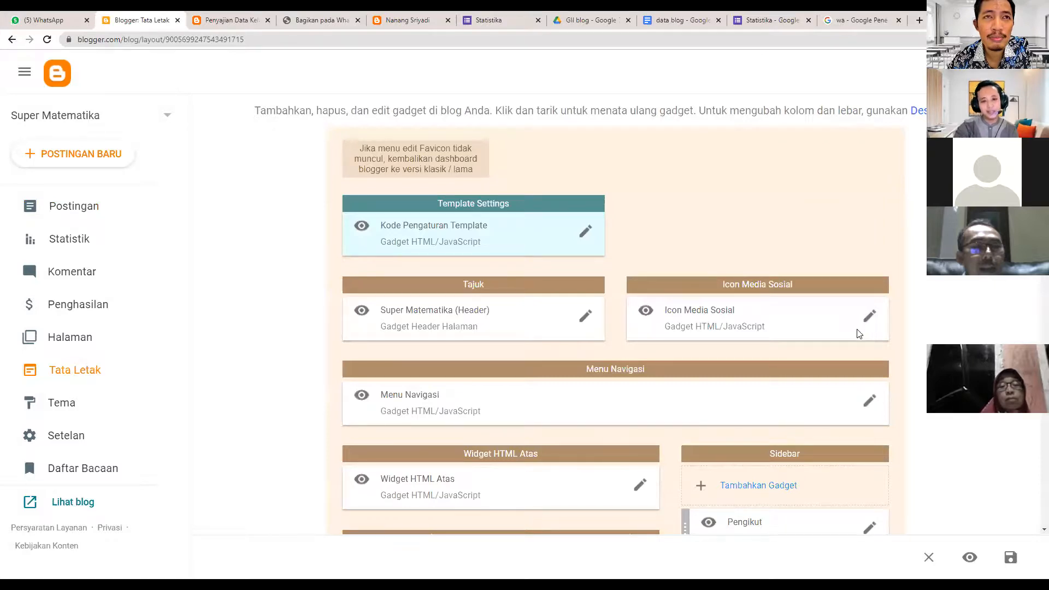
pyautogui.click(870, 316)
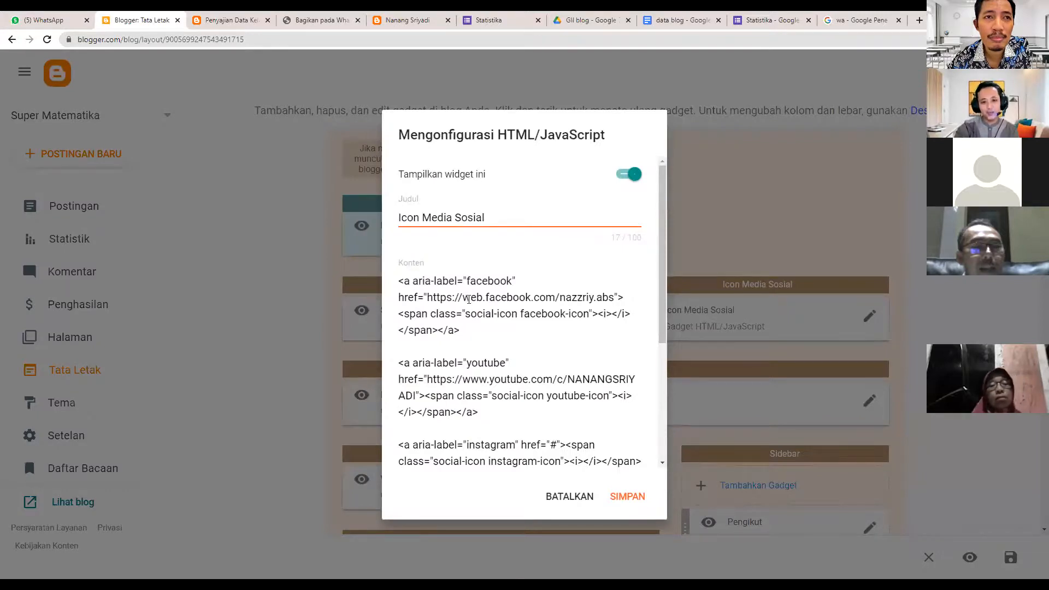
pyautogui.scroll(-1, 472, 297)
pyautogui.moveTo(427, 242); pyautogui.dragTo(398, 242)
# - Review the facebook URL and the facebook and youtube icon classes, then save the gadget unchanged
pyautogui.moveTo(584, 254); pyautogui.dragTo(616, 242)
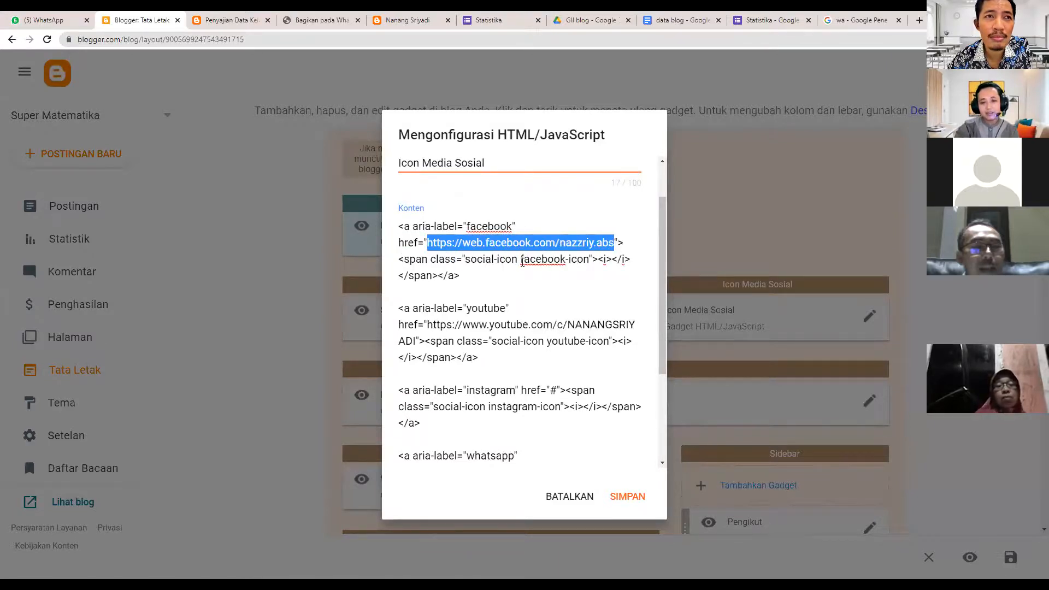
pyautogui.click(466, 259)
pyautogui.moveTo(466, 259); pyautogui.dragTo(589, 260)
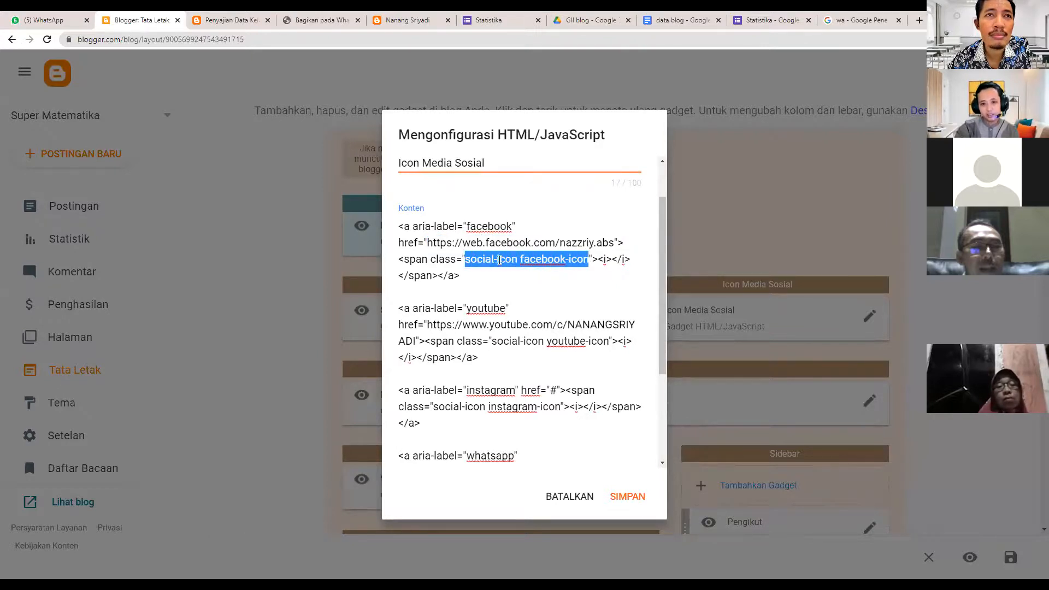
pyautogui.click(519, 260)
pyautogui.doubleClick(531, 260)
pyautogui.moveTo(545, 342); pyautogui.dragTo(585, 339)
pyautogui.click(626, 496)
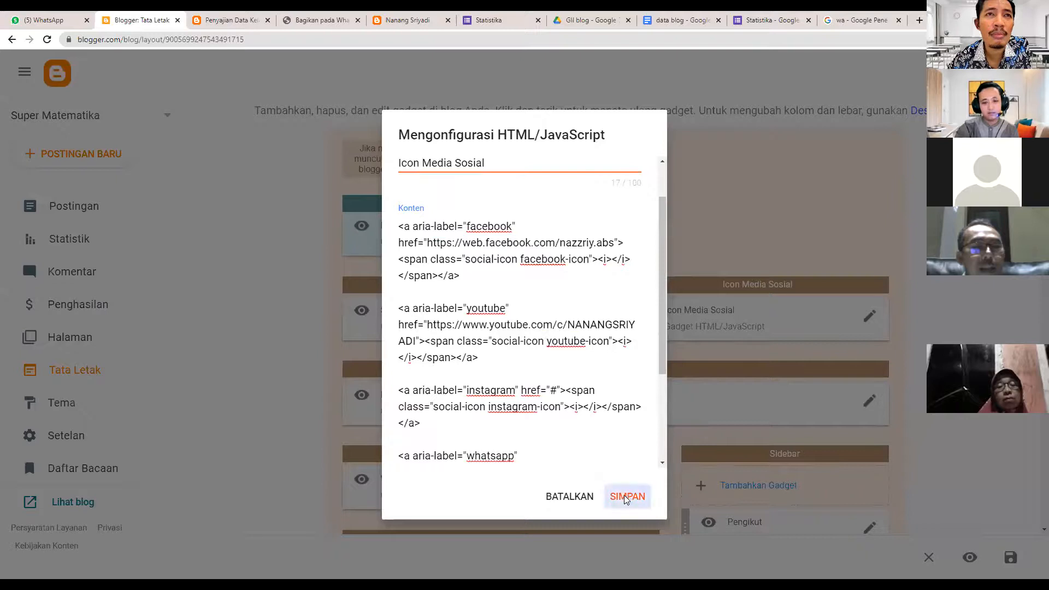